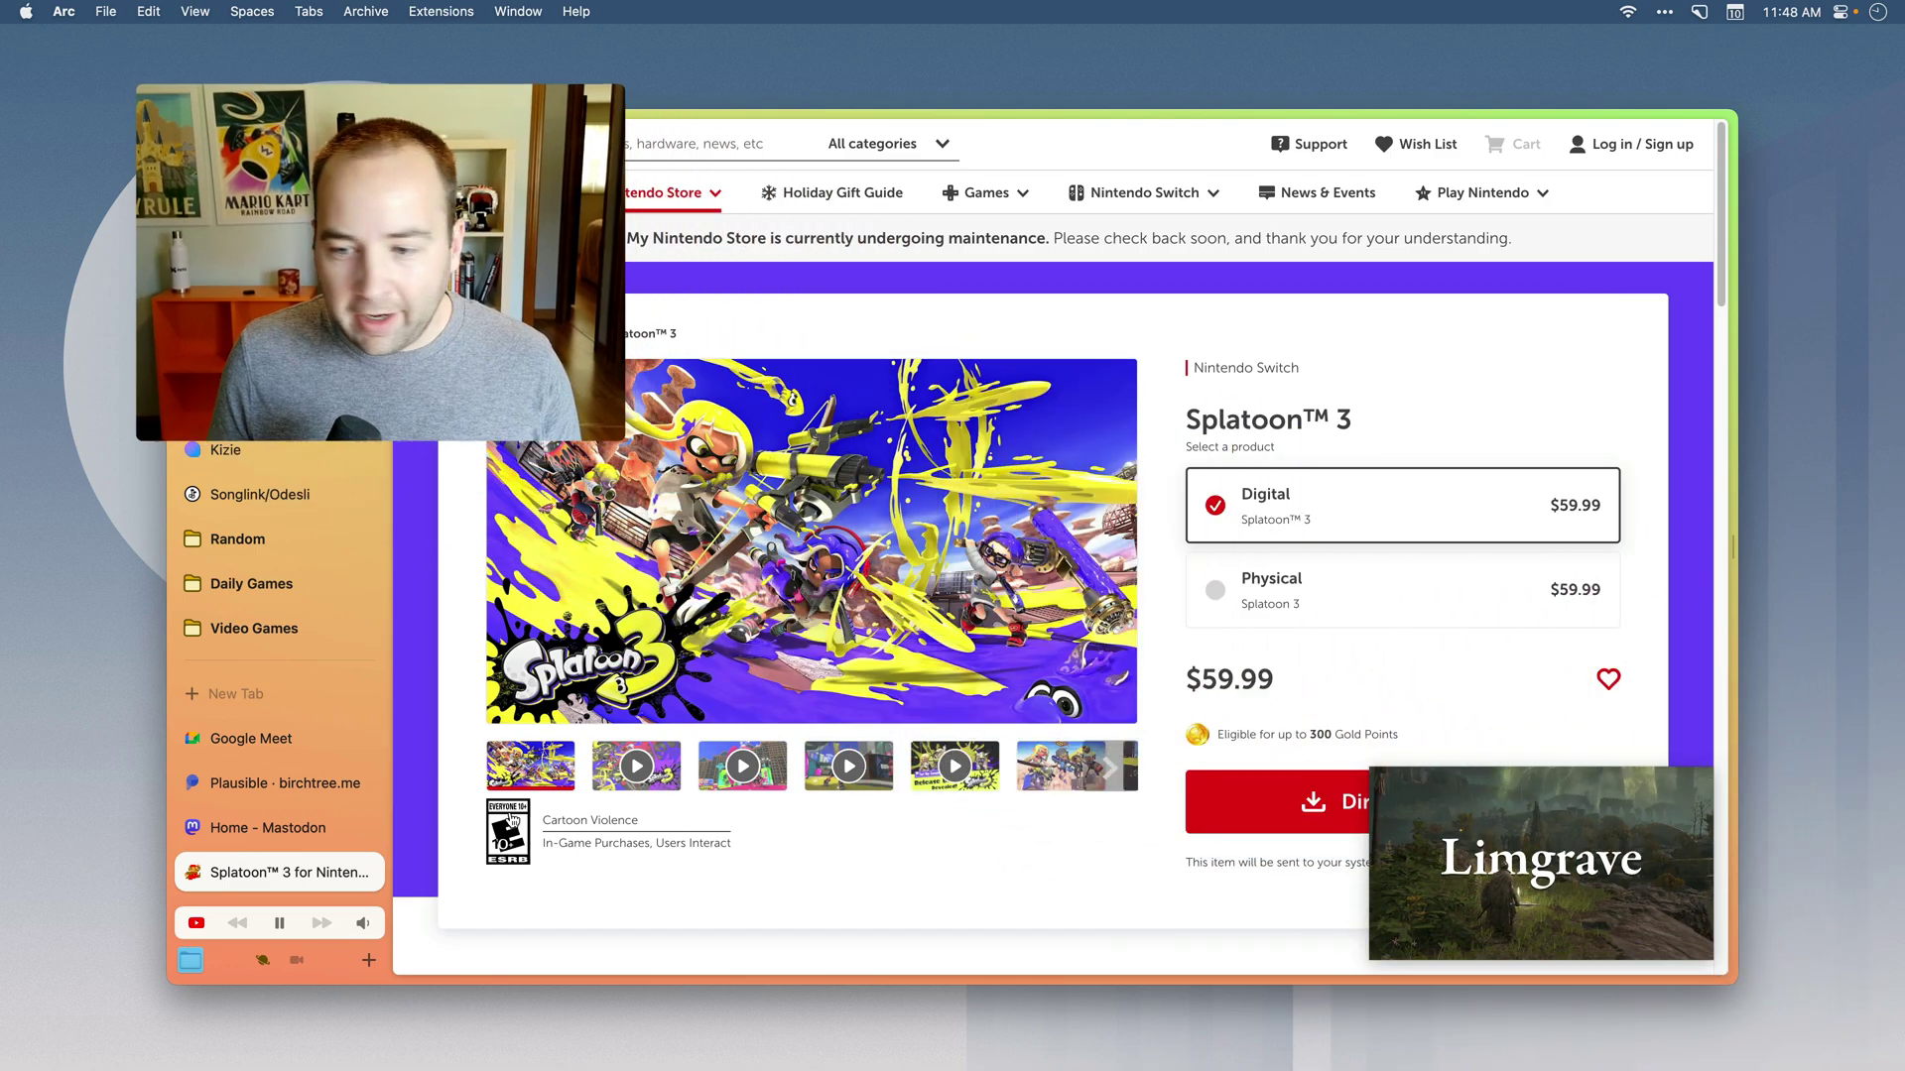
Resize and reposition the floating Elden Ring video, pause it, and return it to its YouTube tab.
{"action": "mouse_move", "coordinate": [1372, 770]}
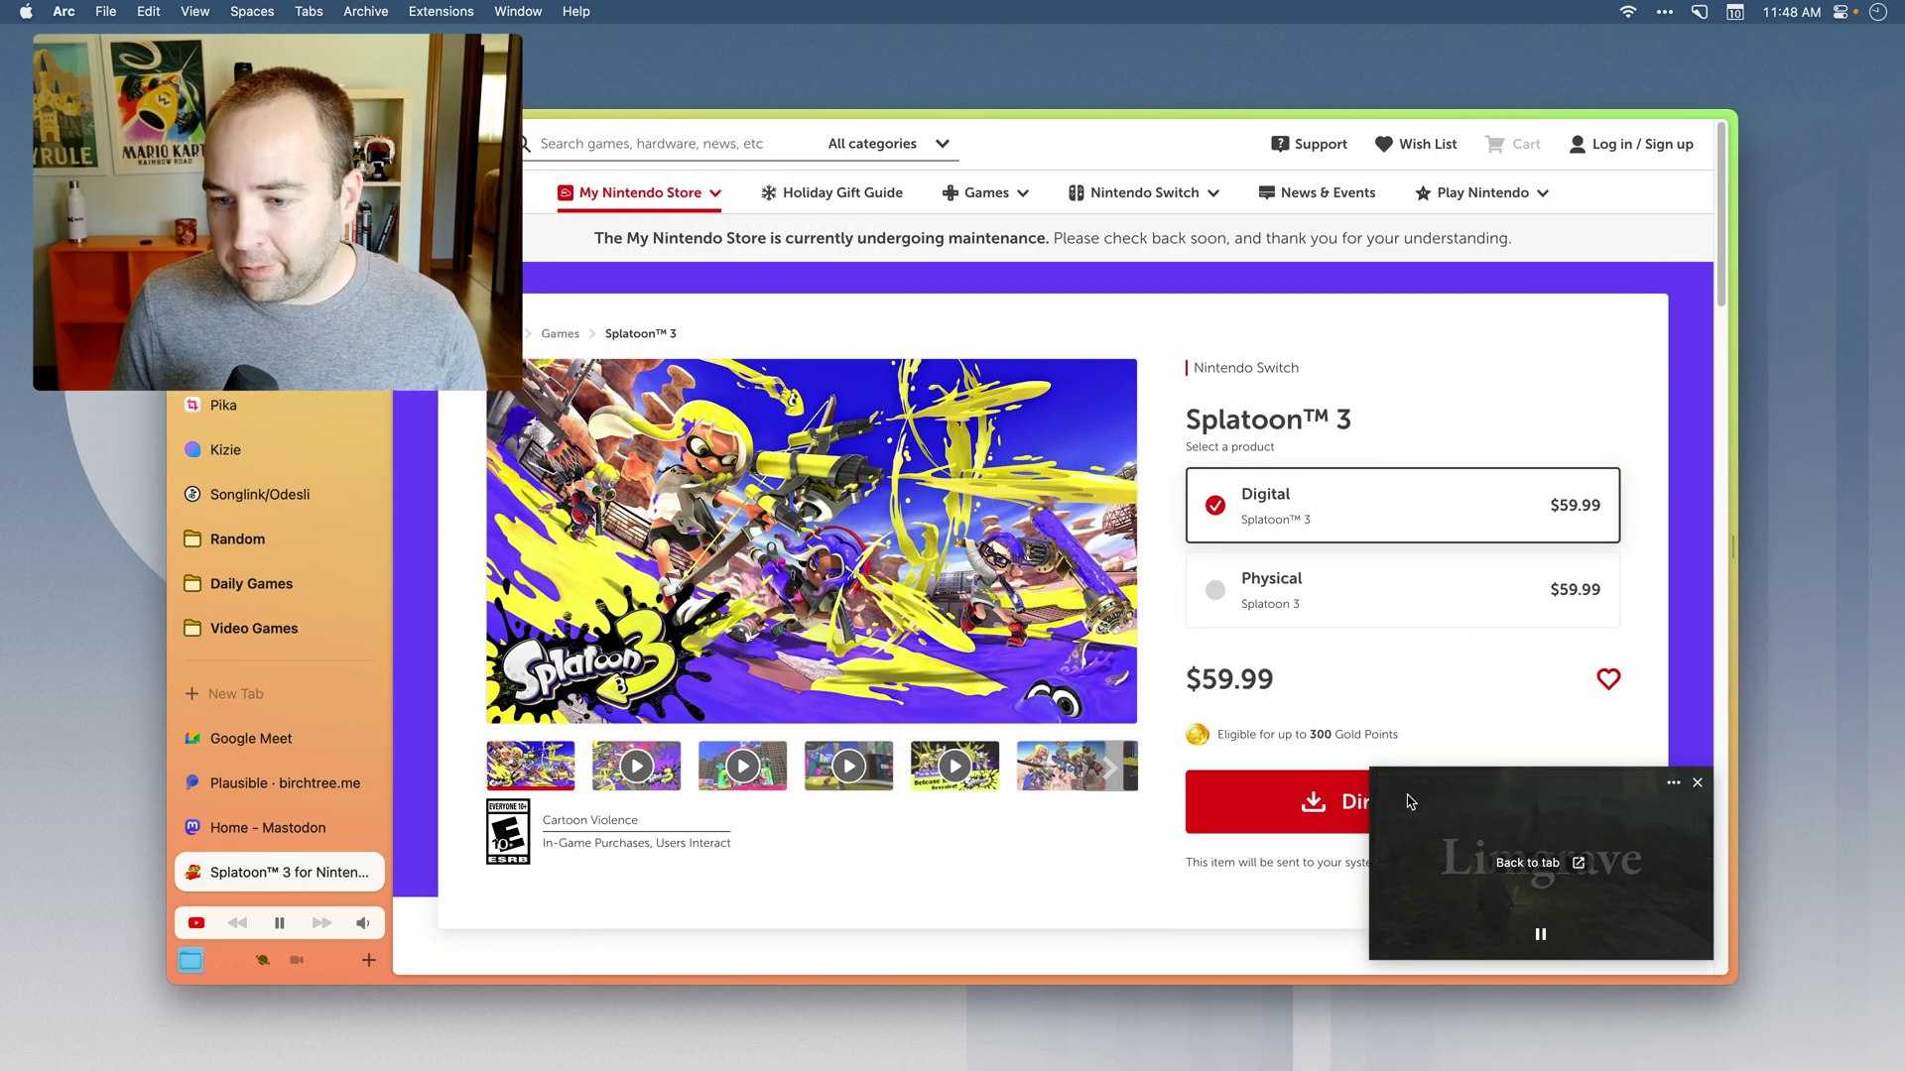
{"action": "left_click_drag", "start_coordinate": [1372, 770], "coordinate": [1146, 642]}
{"action": "left_click_drag", "start_coordinate": [1230, 769], "coordinate": [1318, 805]}
{"action": "left_click_drag", "start_coordinate": [1226, 717], "coordinate": [1330, 732]}
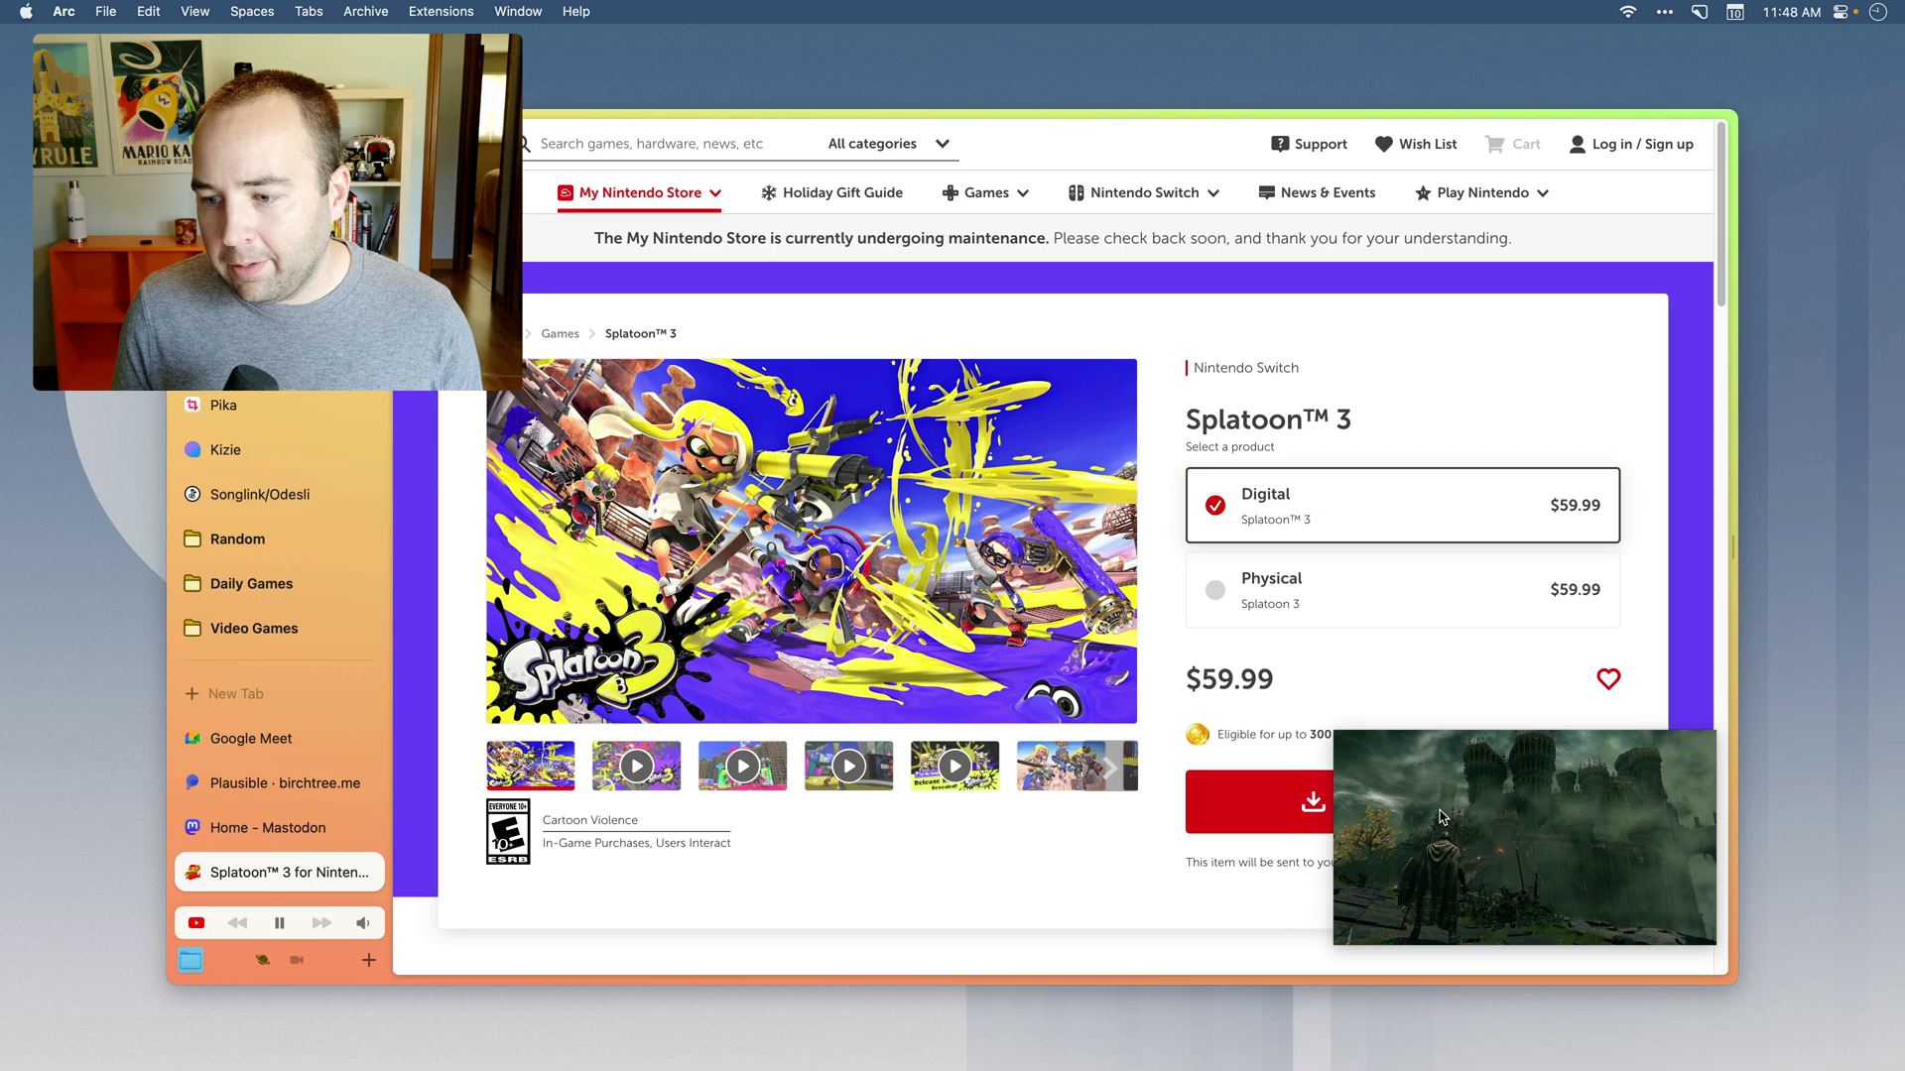
{"action": "left_click", "coordinate": [281, 924]}
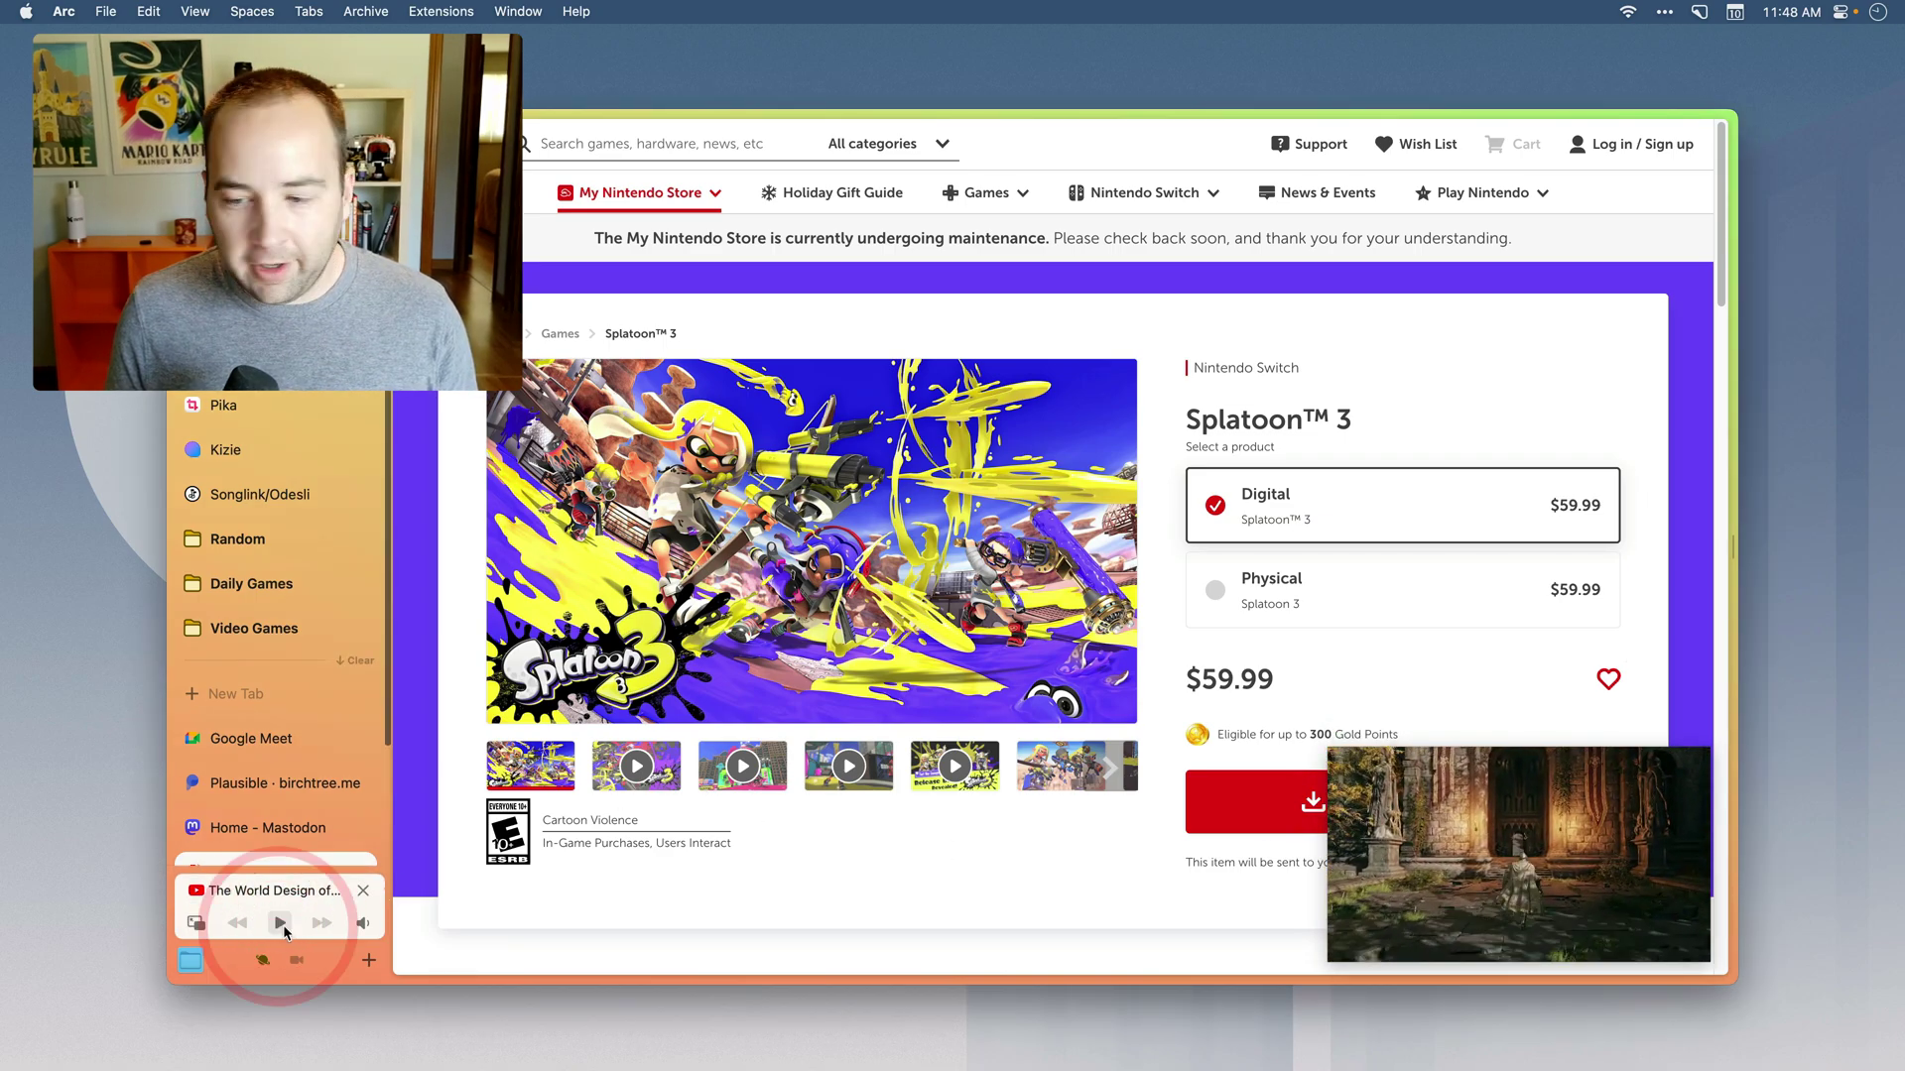
{"action": "left_click", "coordinate": [201, 925]}
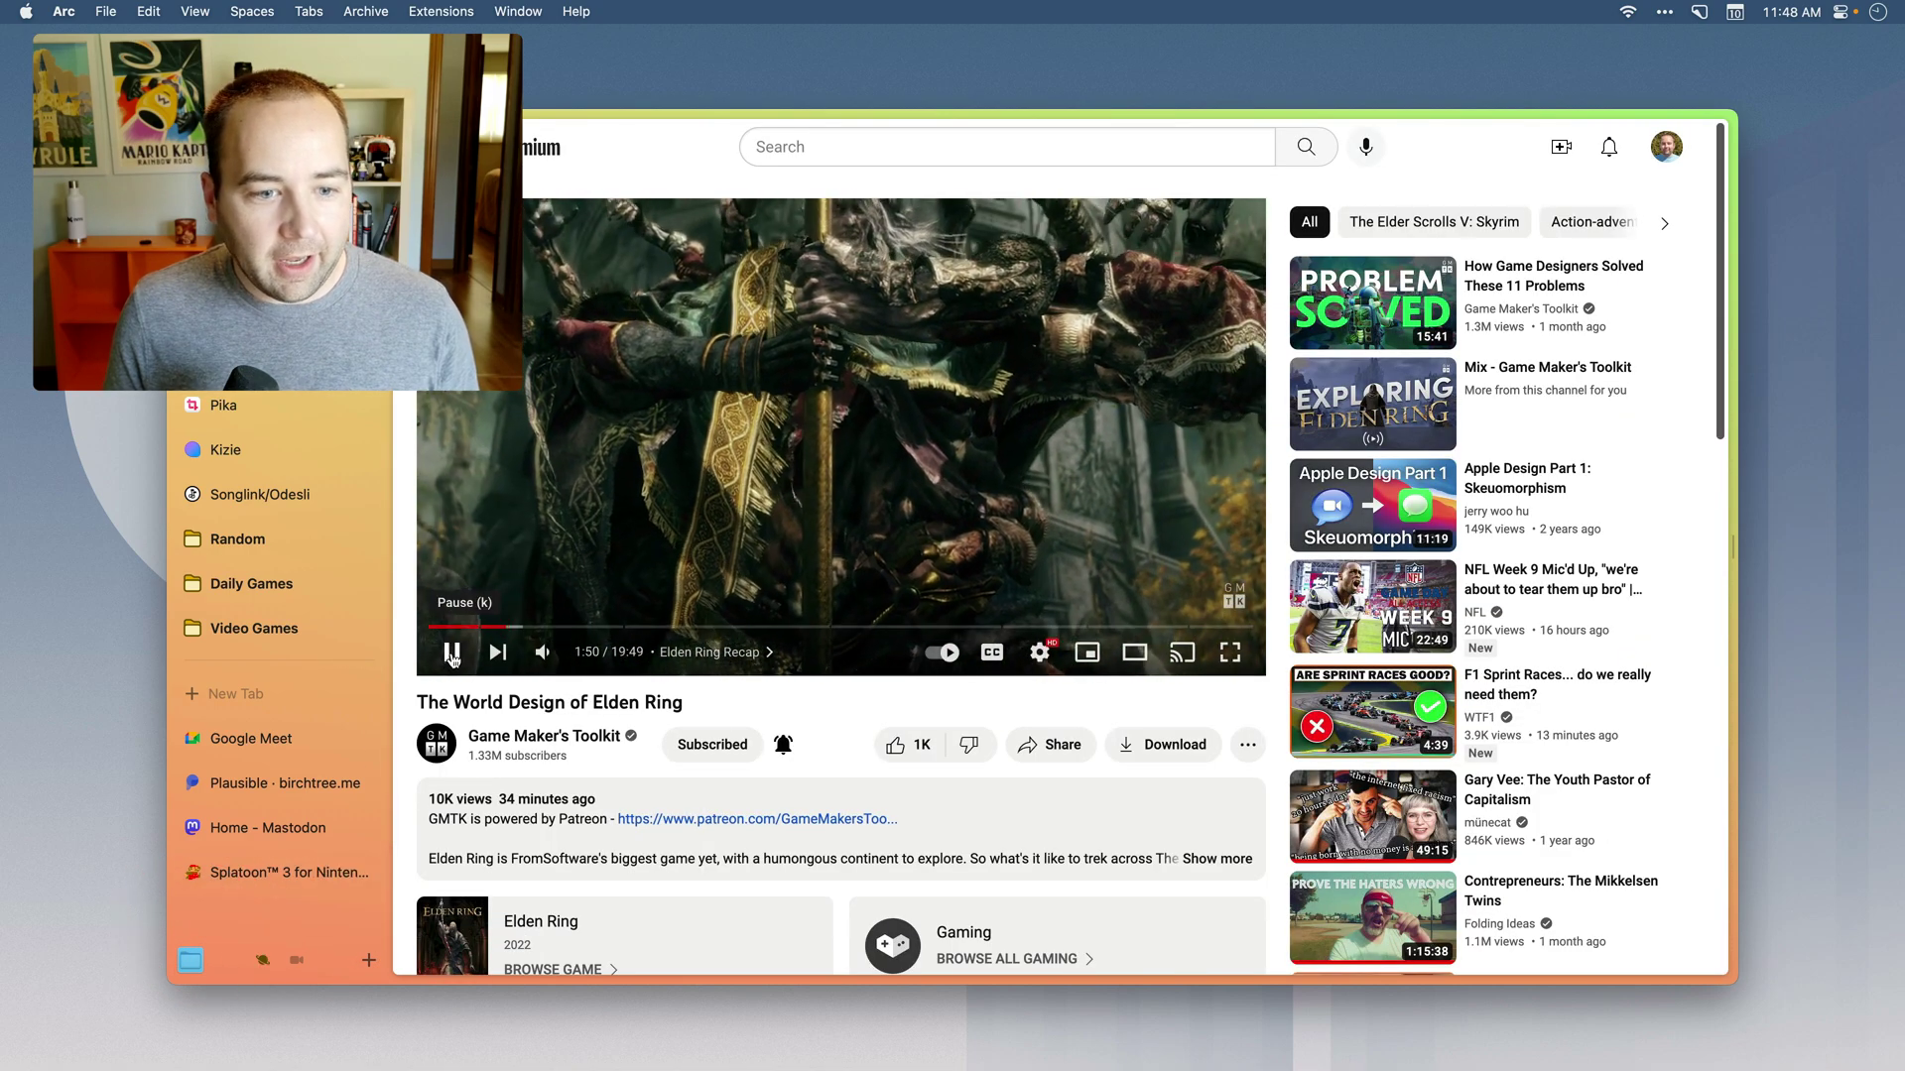
Resume the Elden Ring video, then start an instant Google Meet meeting and dismiss the ready notice.
{"action": "left_click", "coordinate": [471, 662]}
{"action": "left_click", "coordinate": [225, 736]}
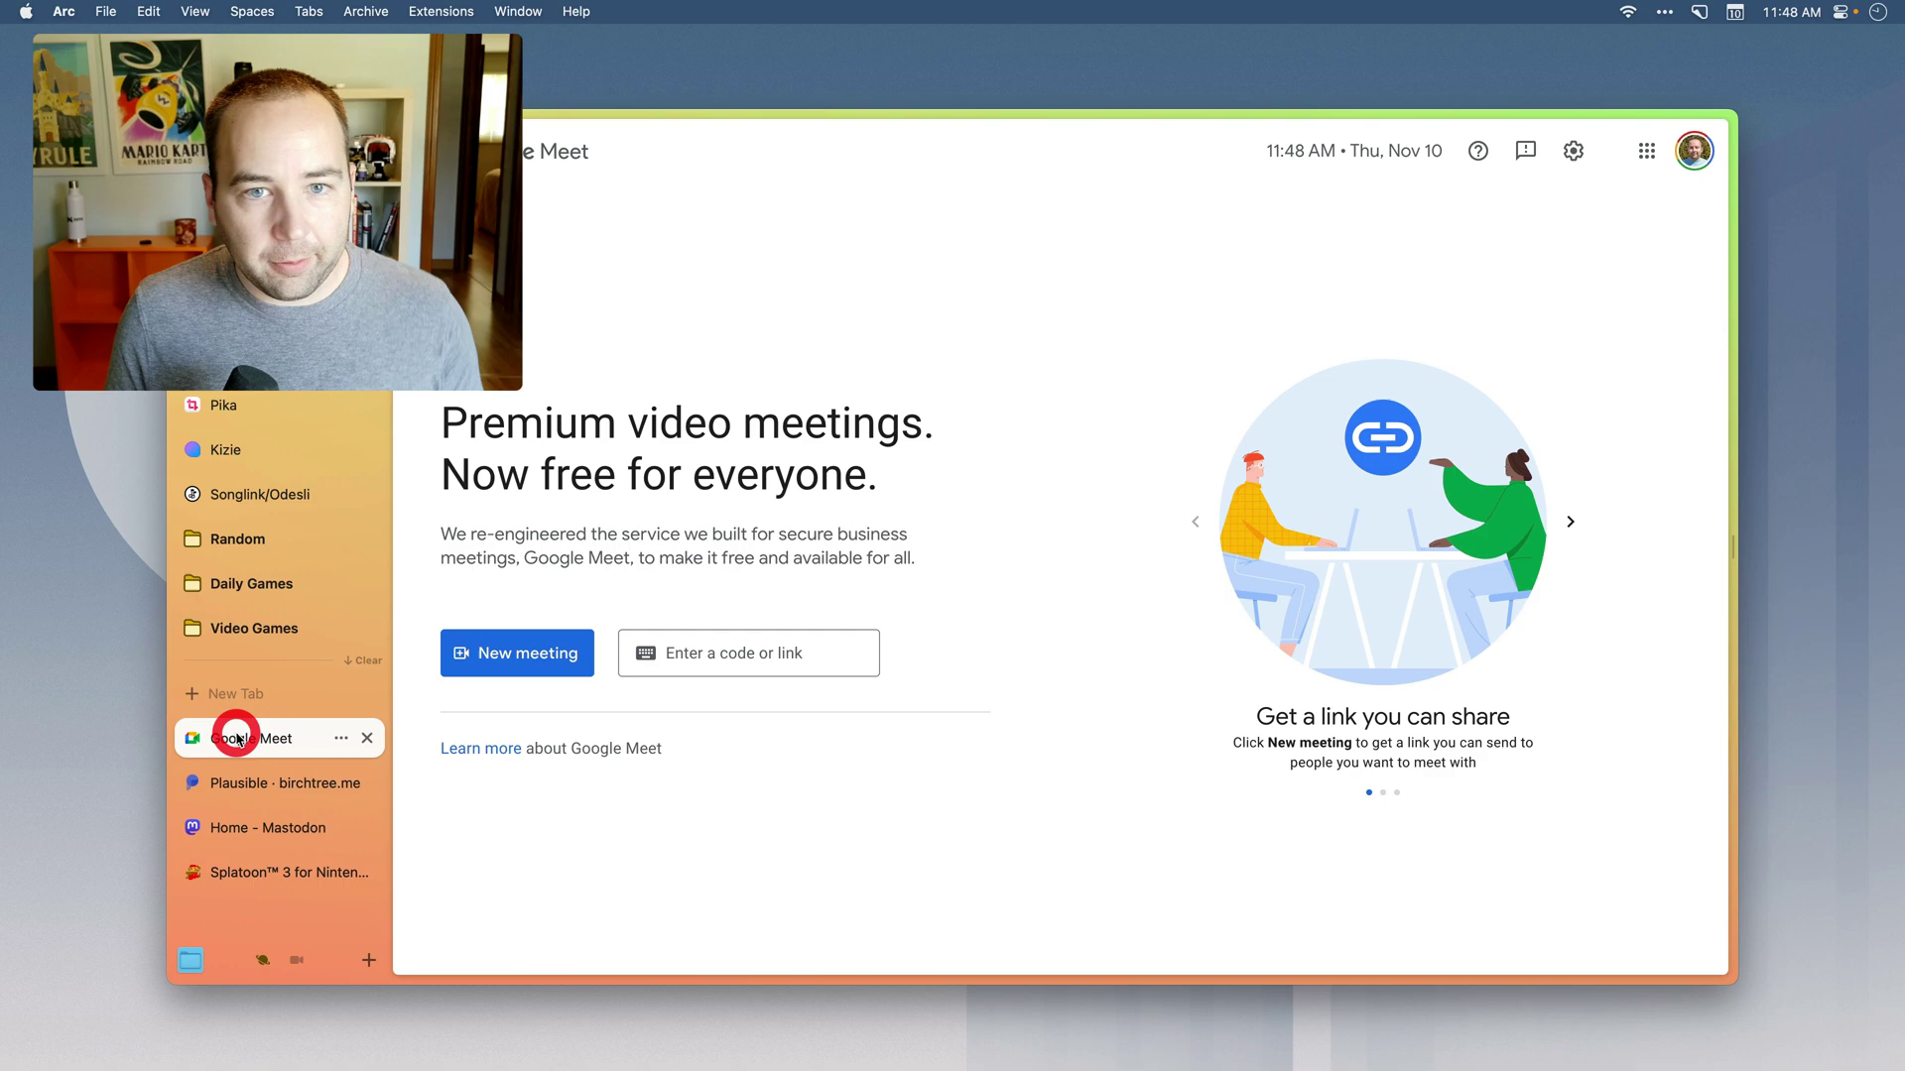
{"action": "left_click", "coordinate": [517, 653]}
{"action": "left_click", "coordinate": [519, 692]}
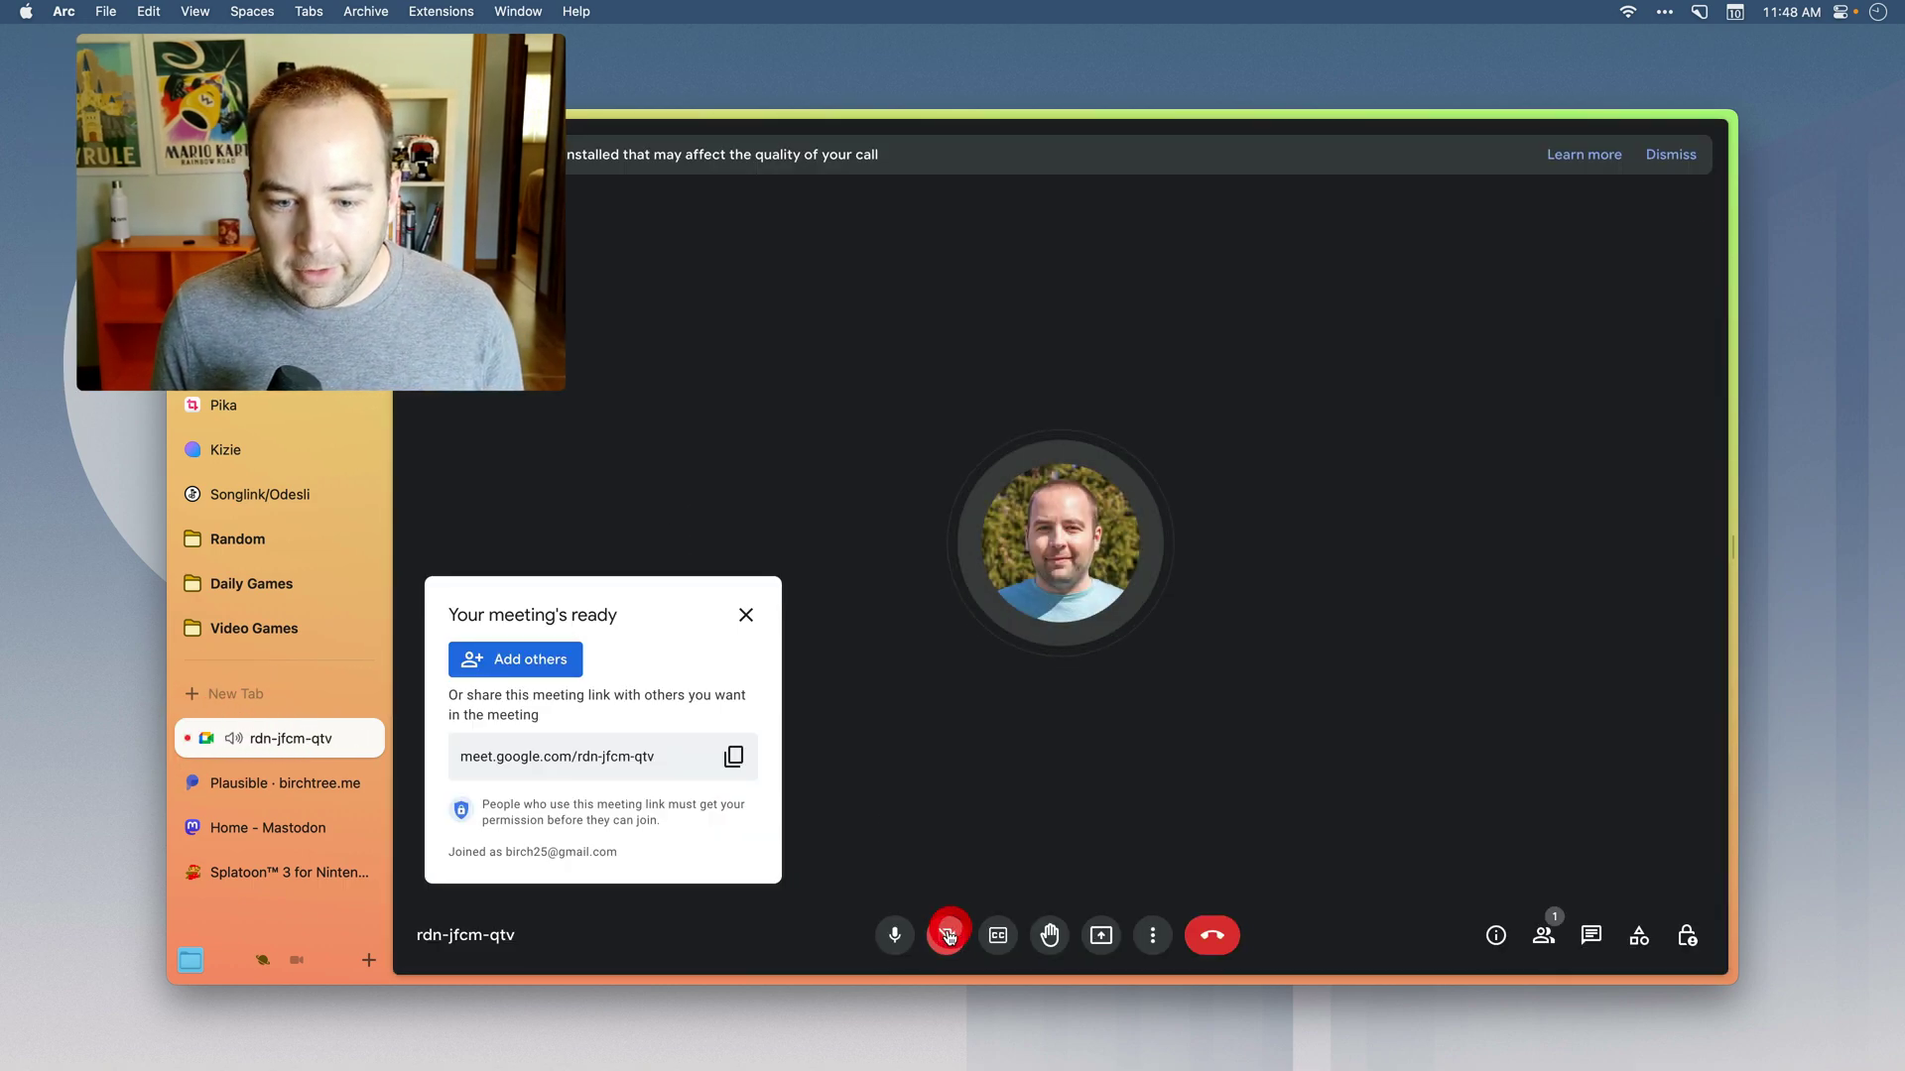
{"action": "left_click", "coordinate": [747, 615]}
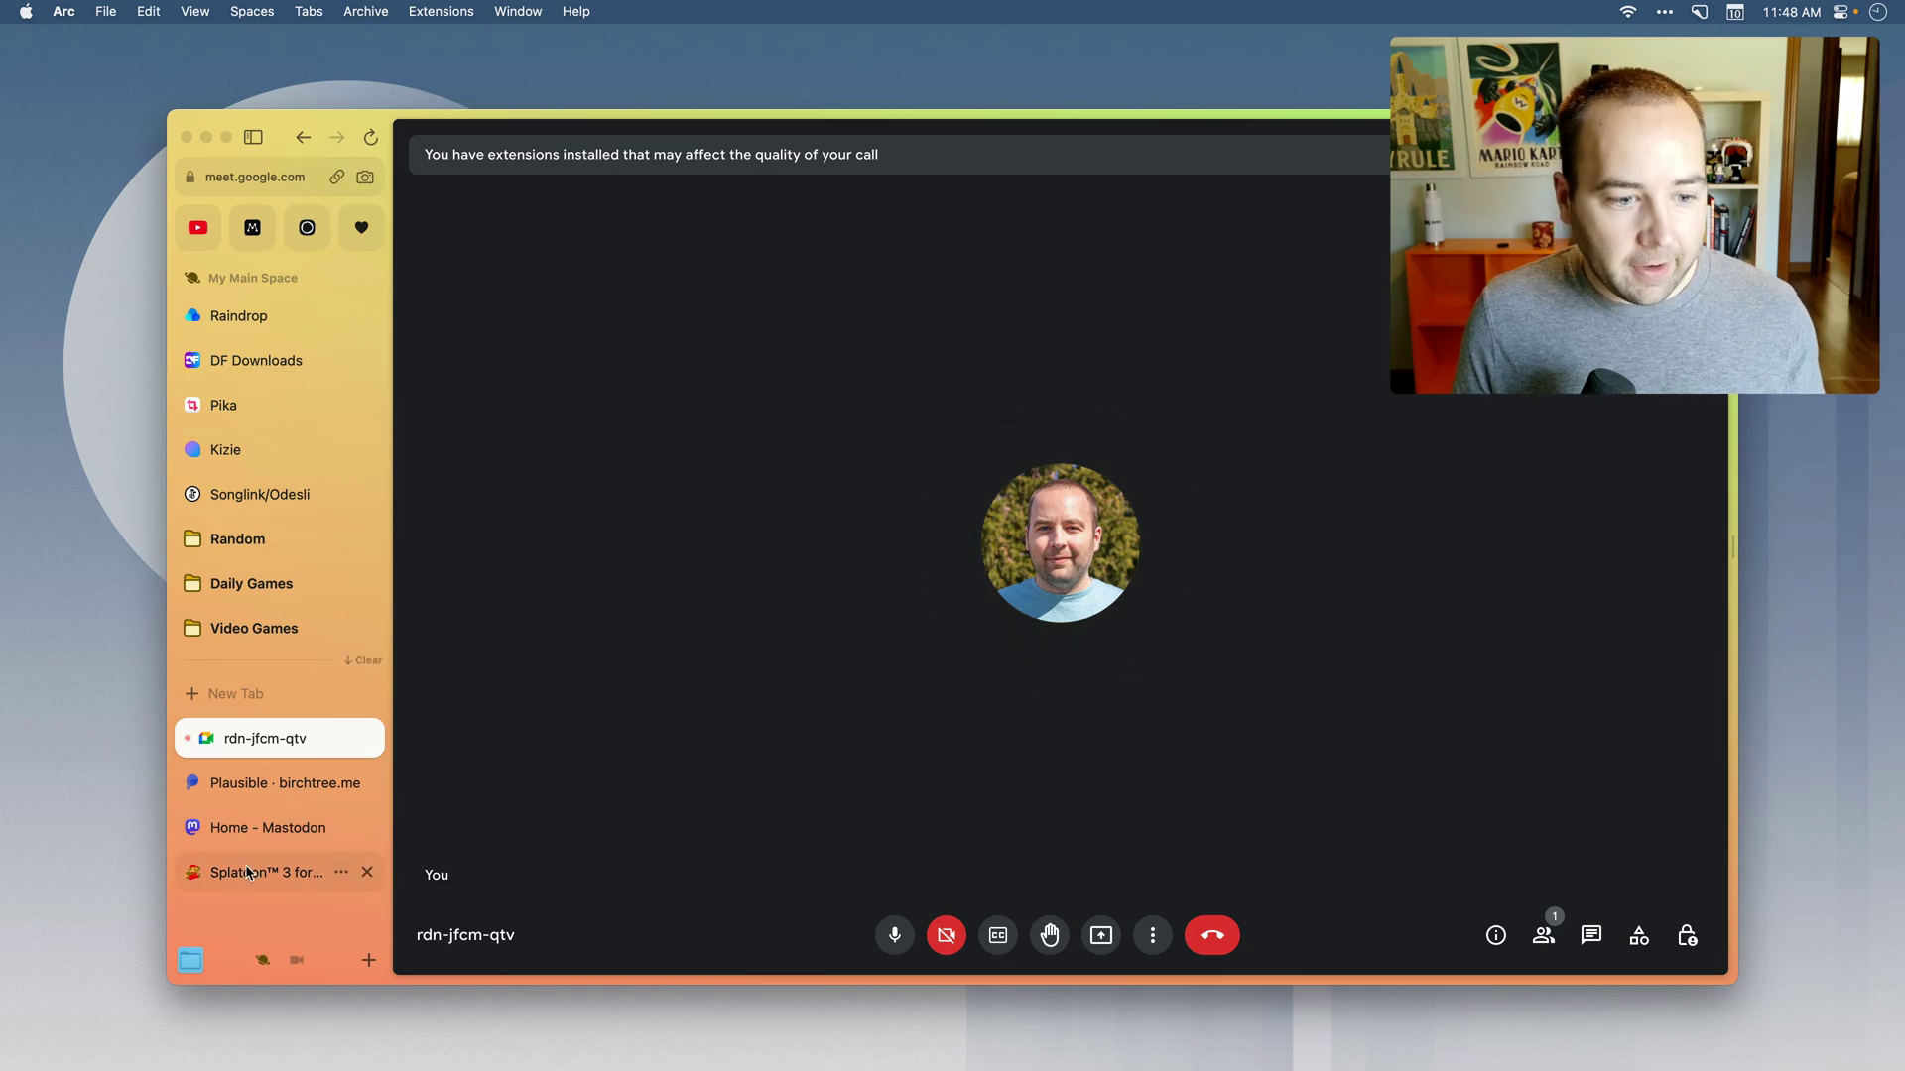
Switch between the Splatoon 3 store page and the Meet call, muting the mic from the mini-player.
{"action": "left_click", "coordinate": [287, 872]}
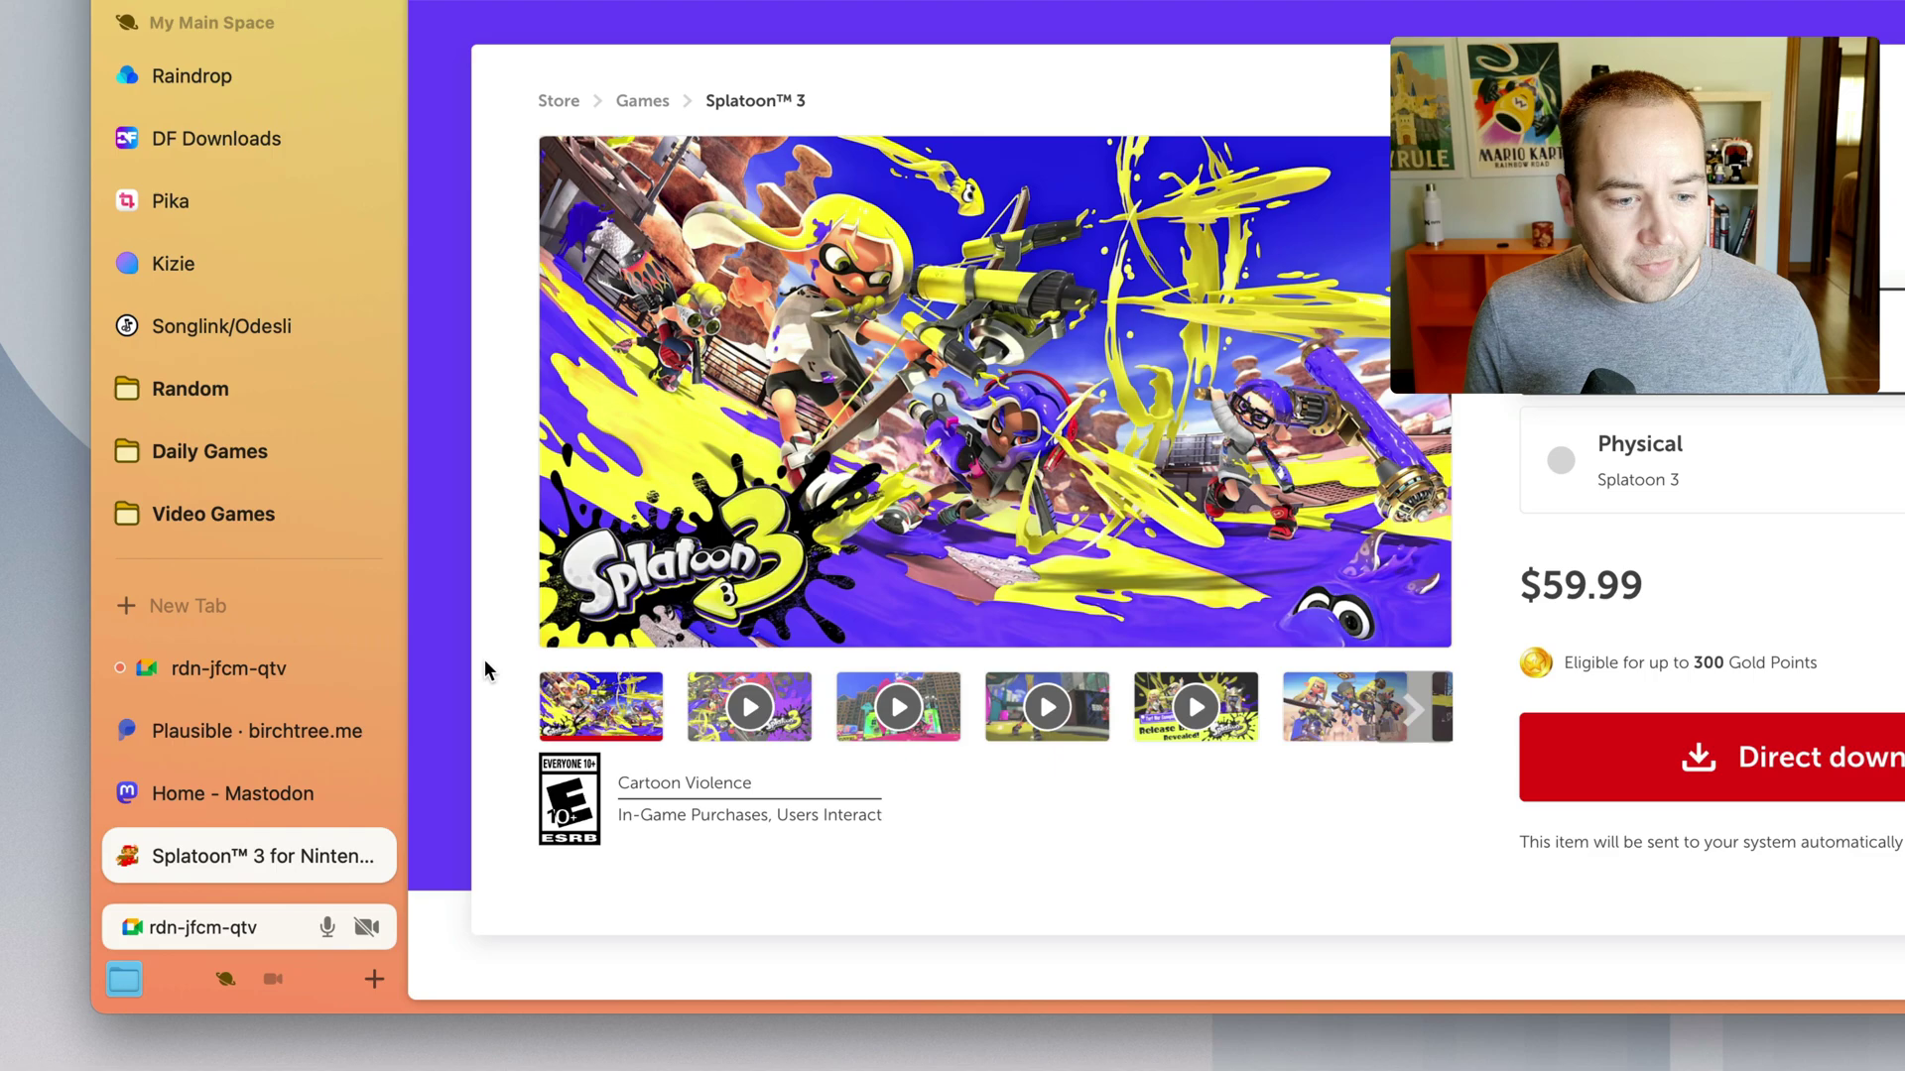
{"action": "mouse_move", "coordinate": [312, 927]}
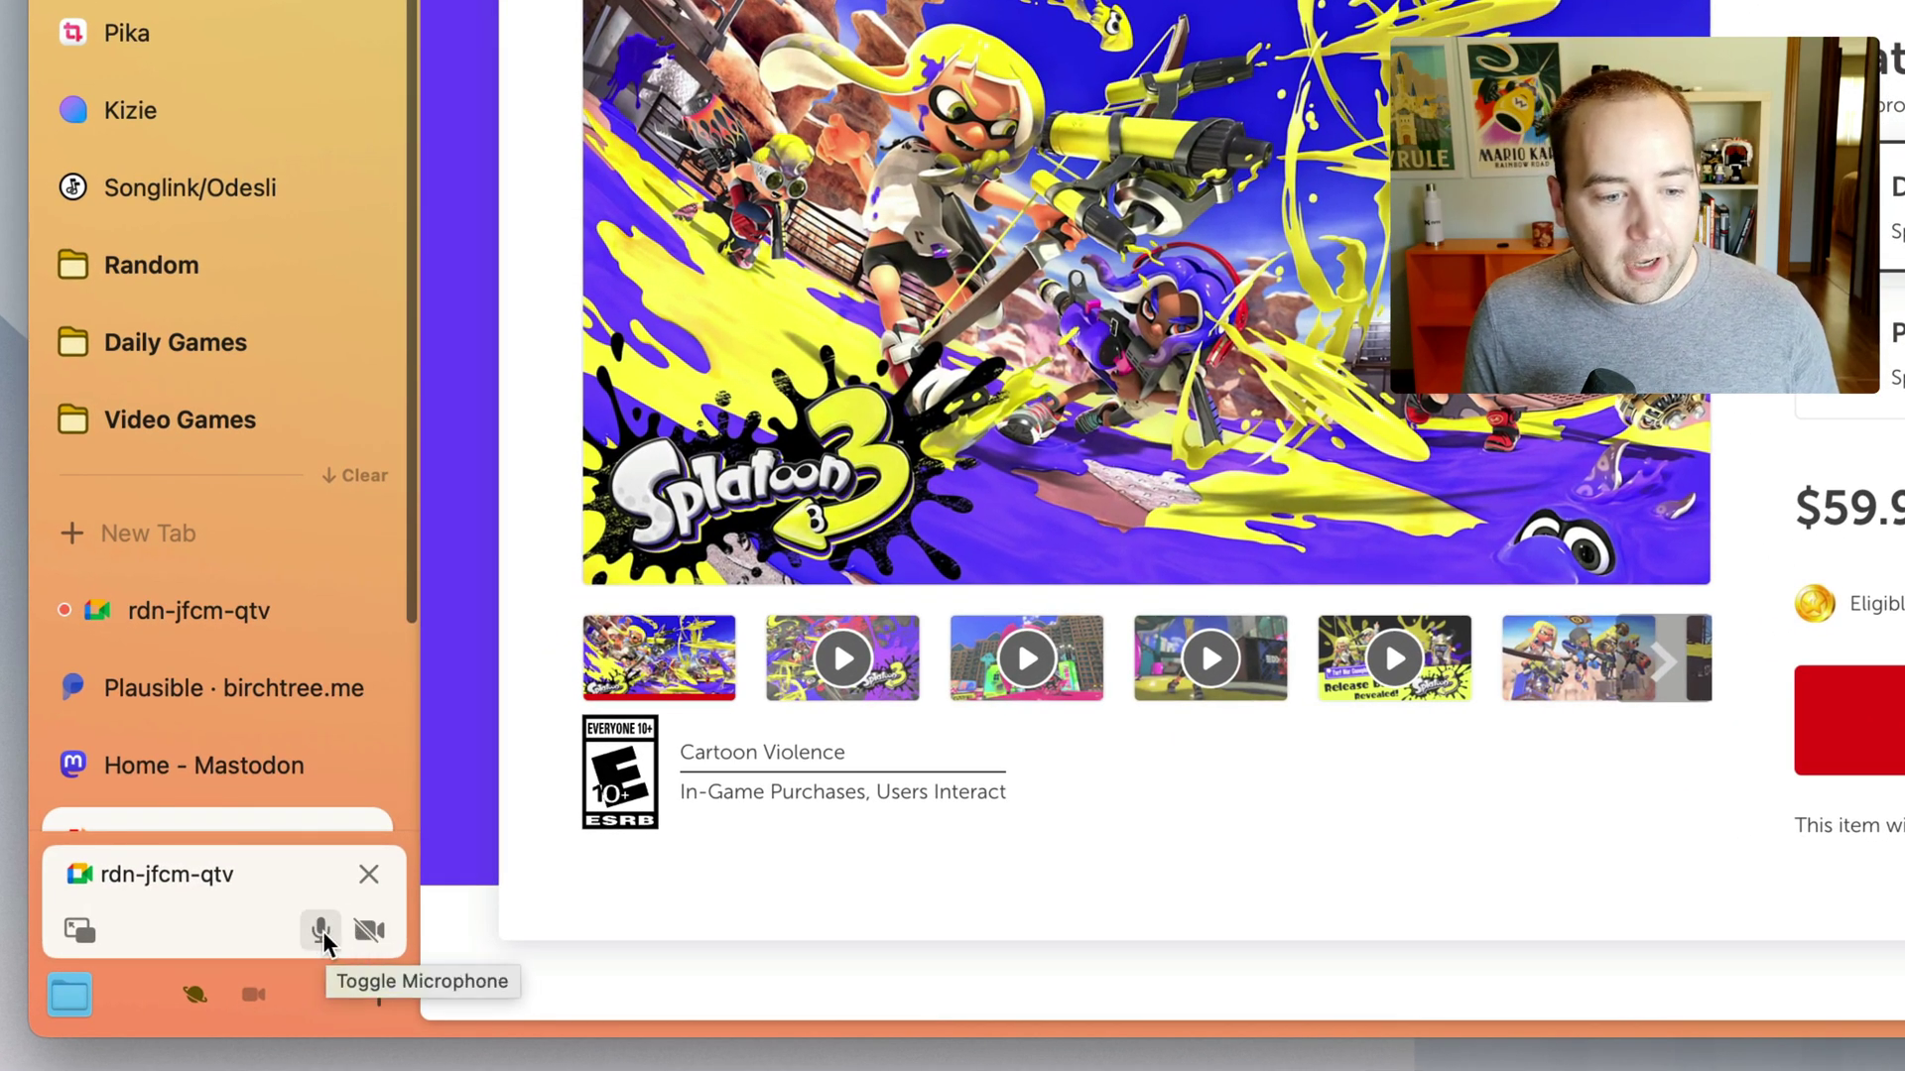
{"action": "left_click", "coordinate": [191, 607]}
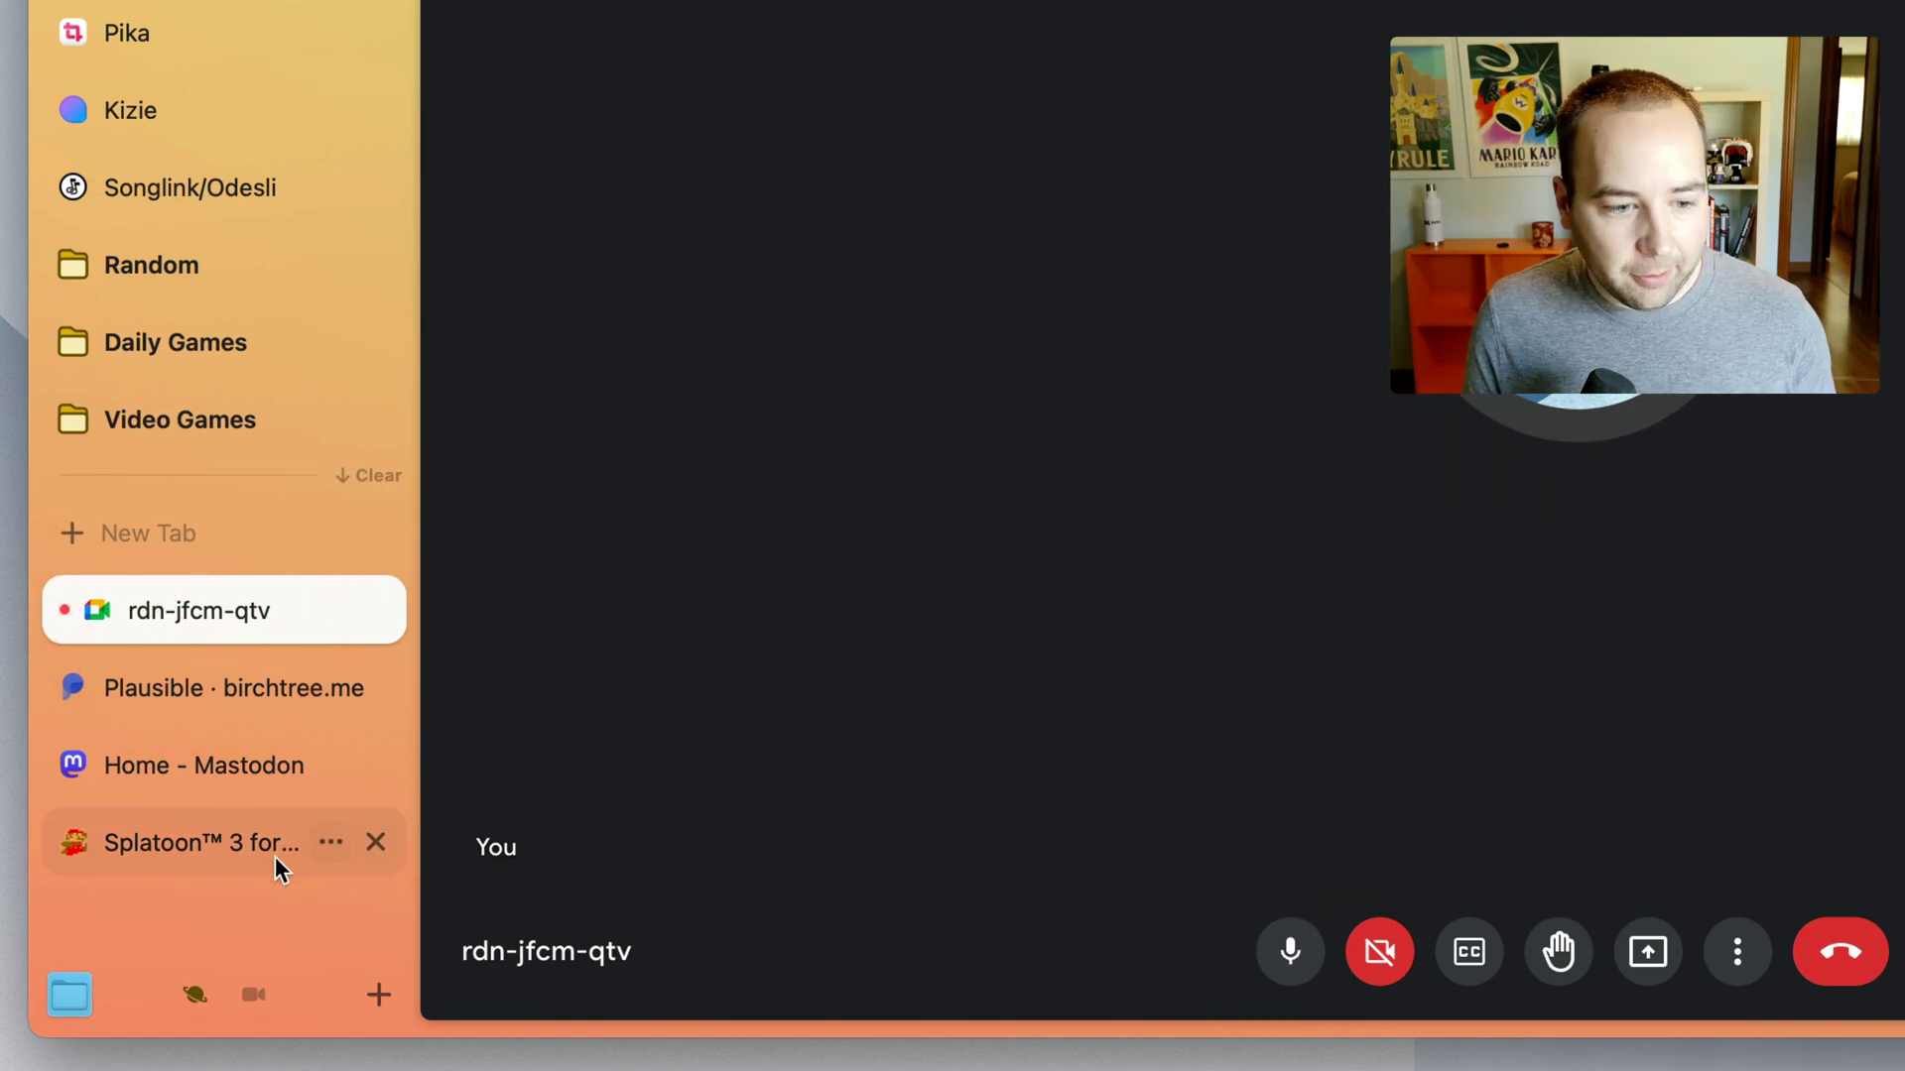
{"action": "left_click", "coordinate": [163, 843]}
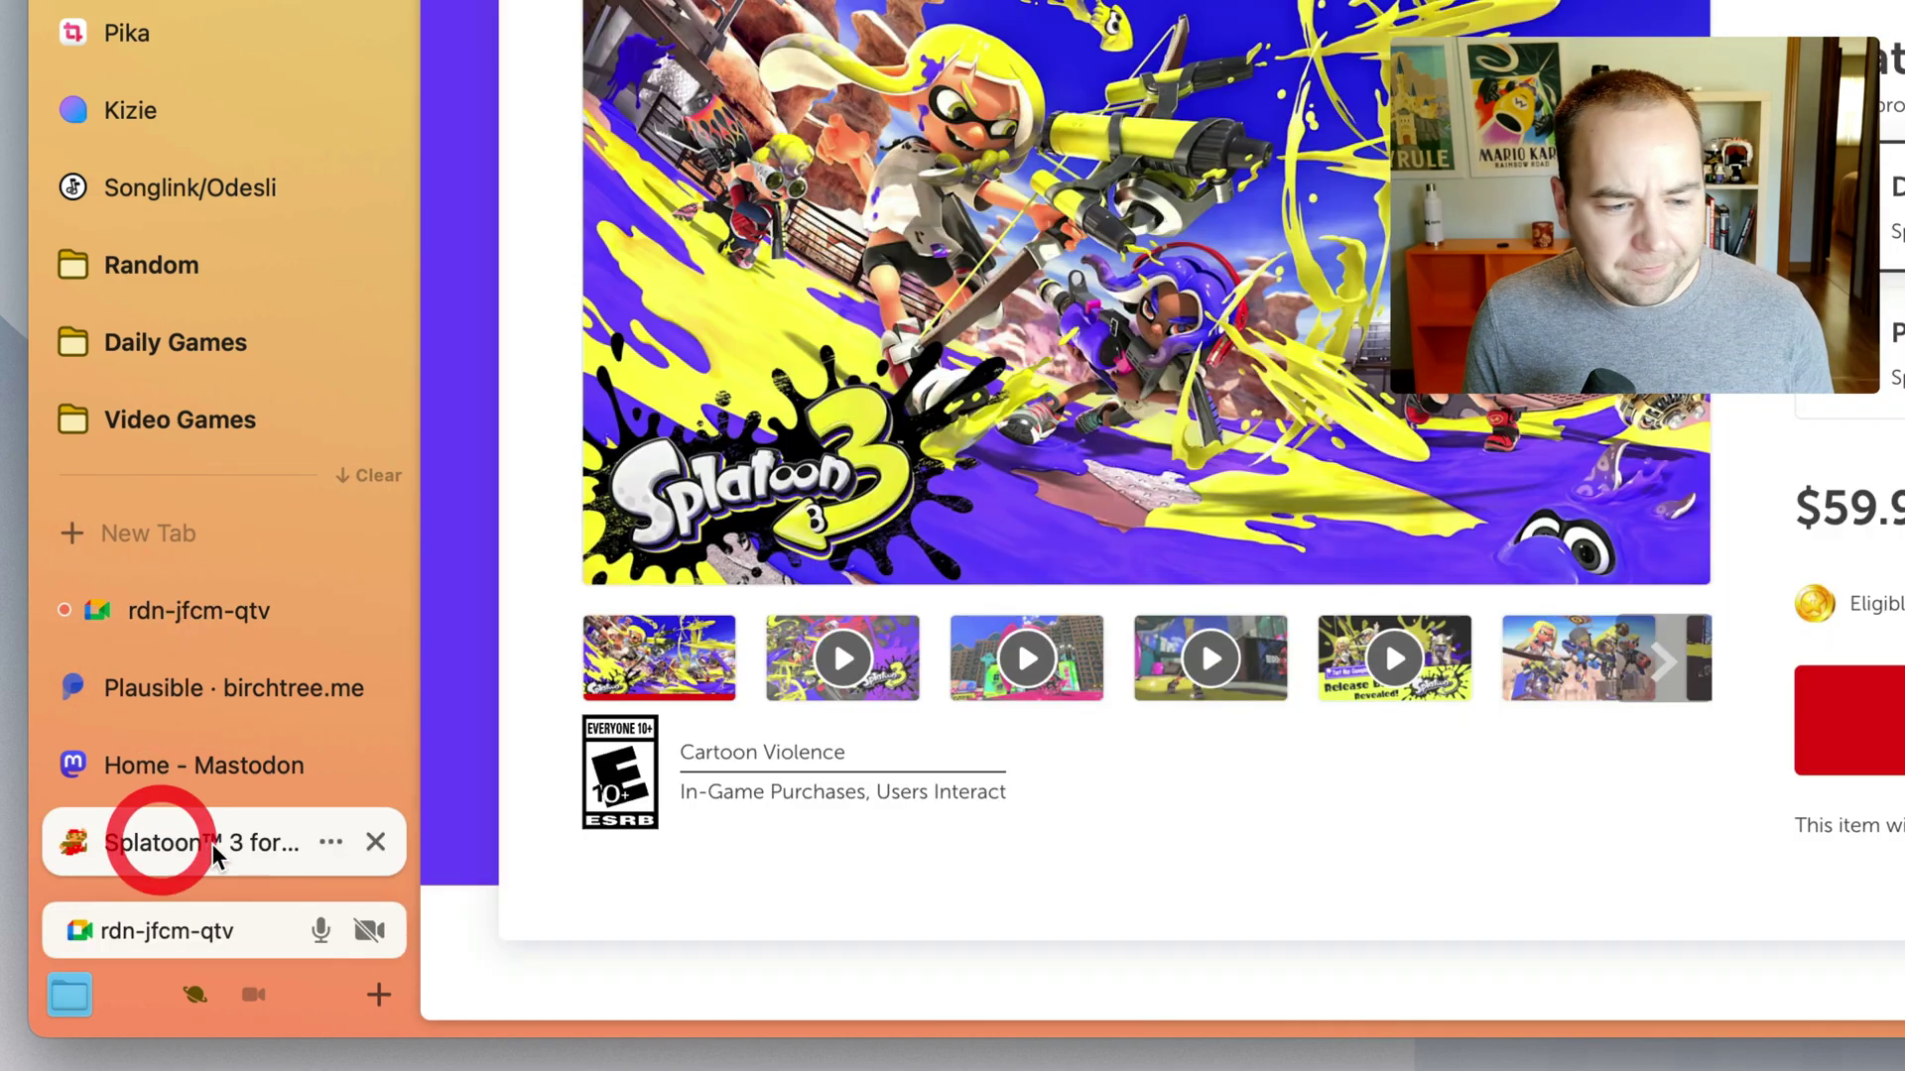
{"action": "left_click", "coordinate": [319, 930]}
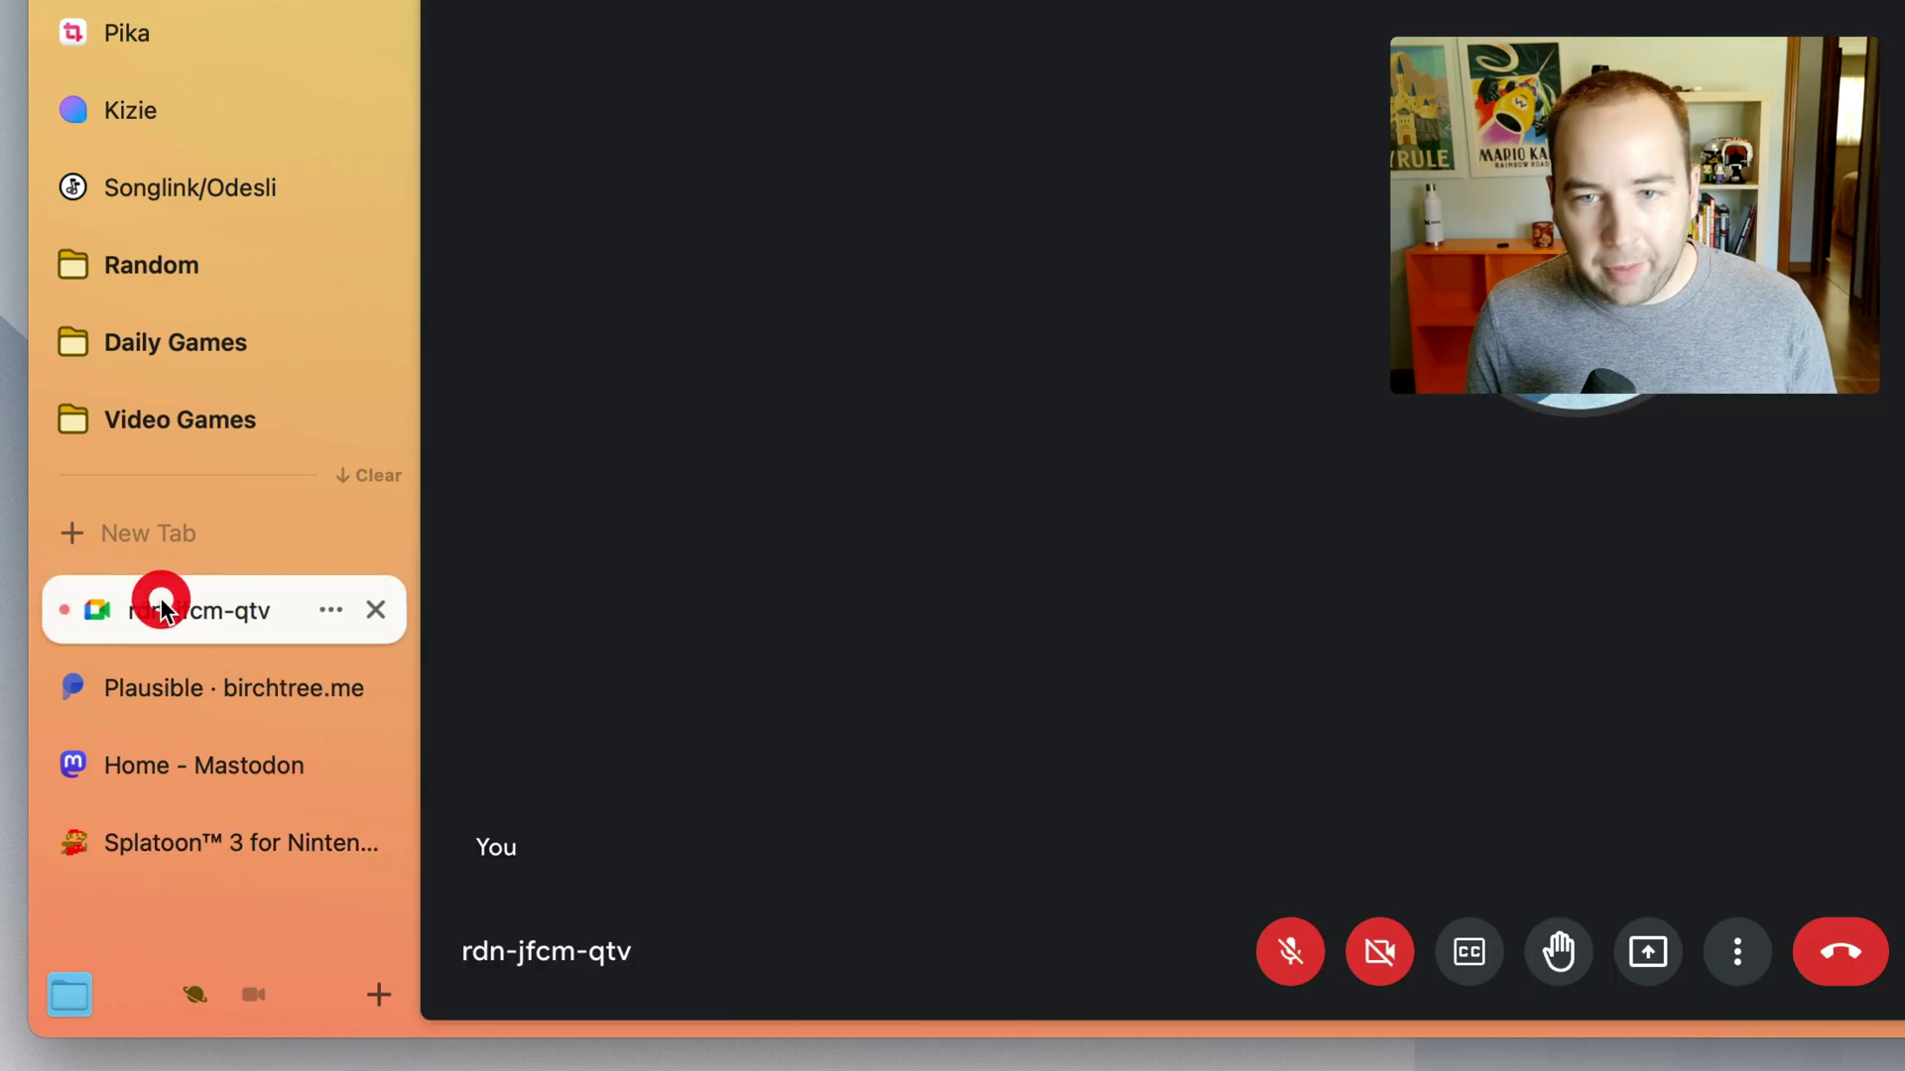
Unmute and re-mute the mini-player microphone while switching tabs, ending on the Splatoon 3 page.
{"action": "left_click", "coordinate": [158, 597]}
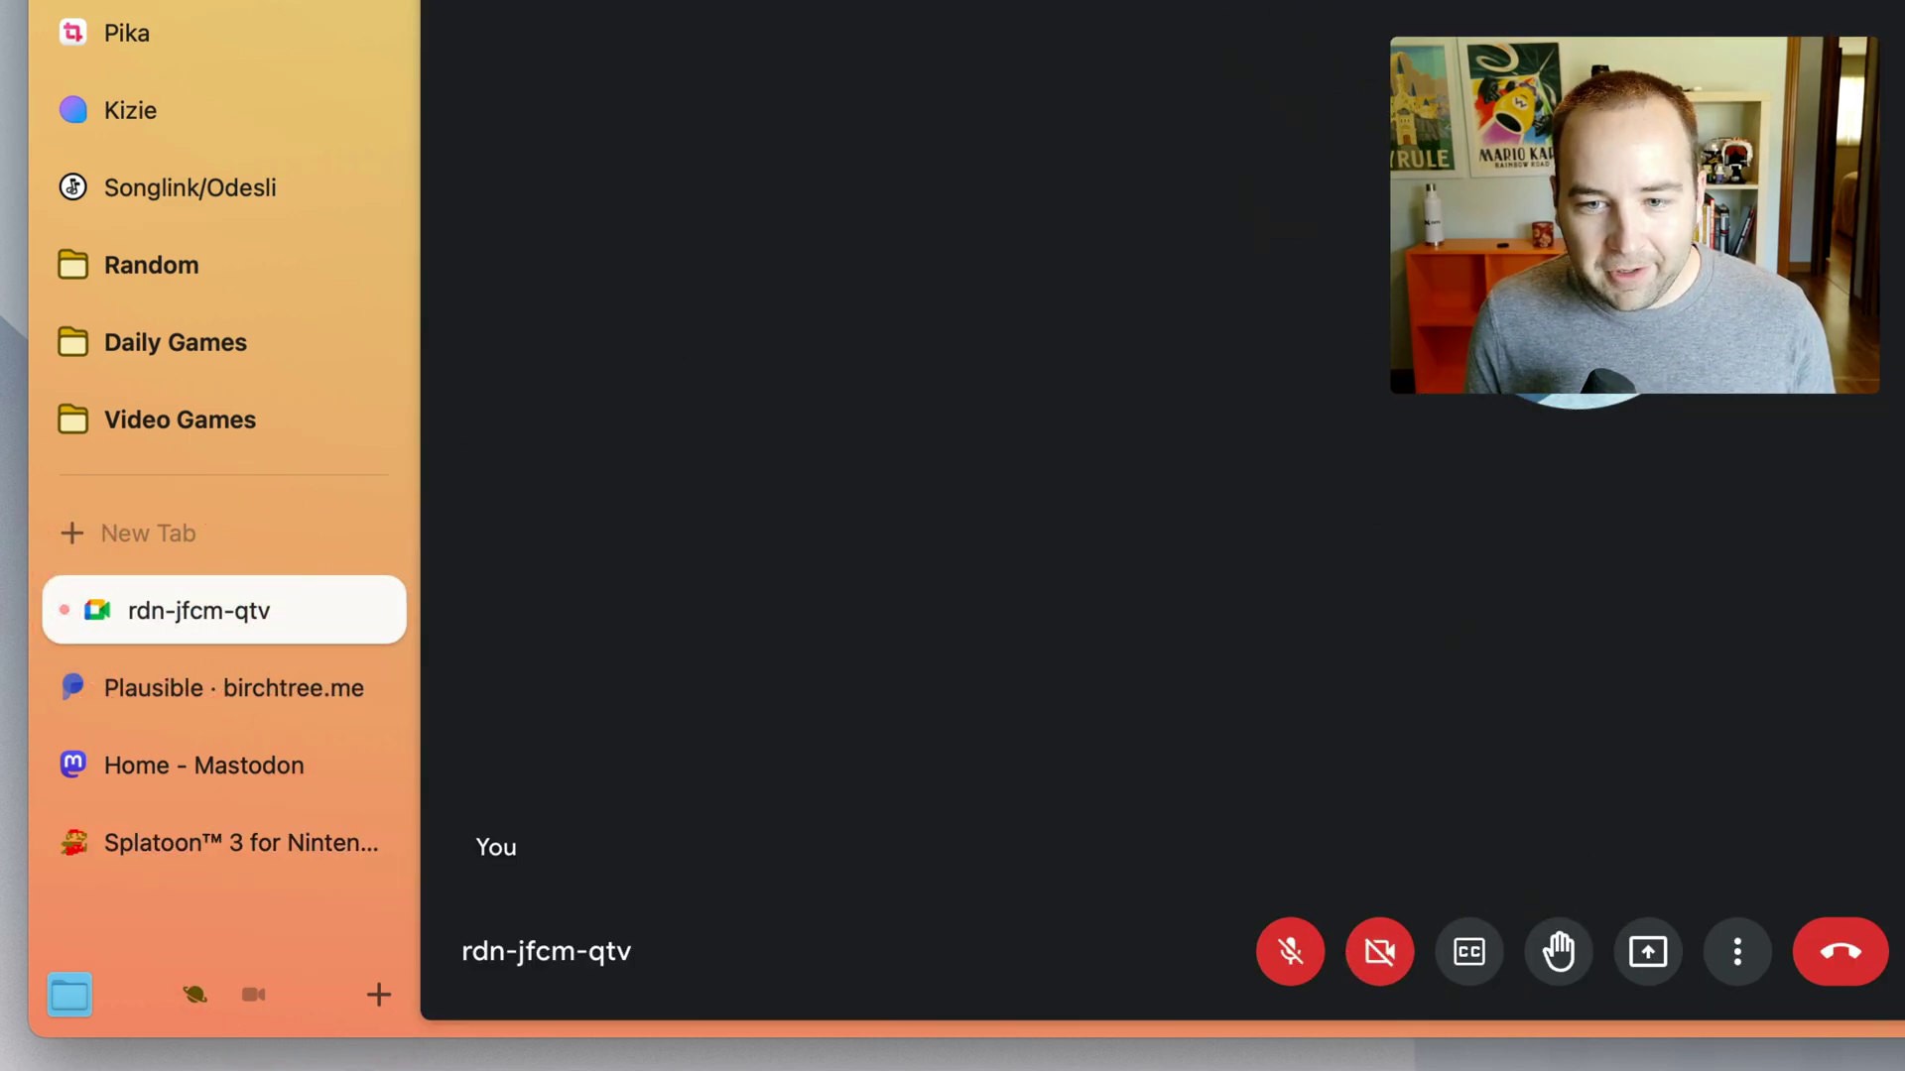
{"action": "left_click", "coordinate": [171, 832]}
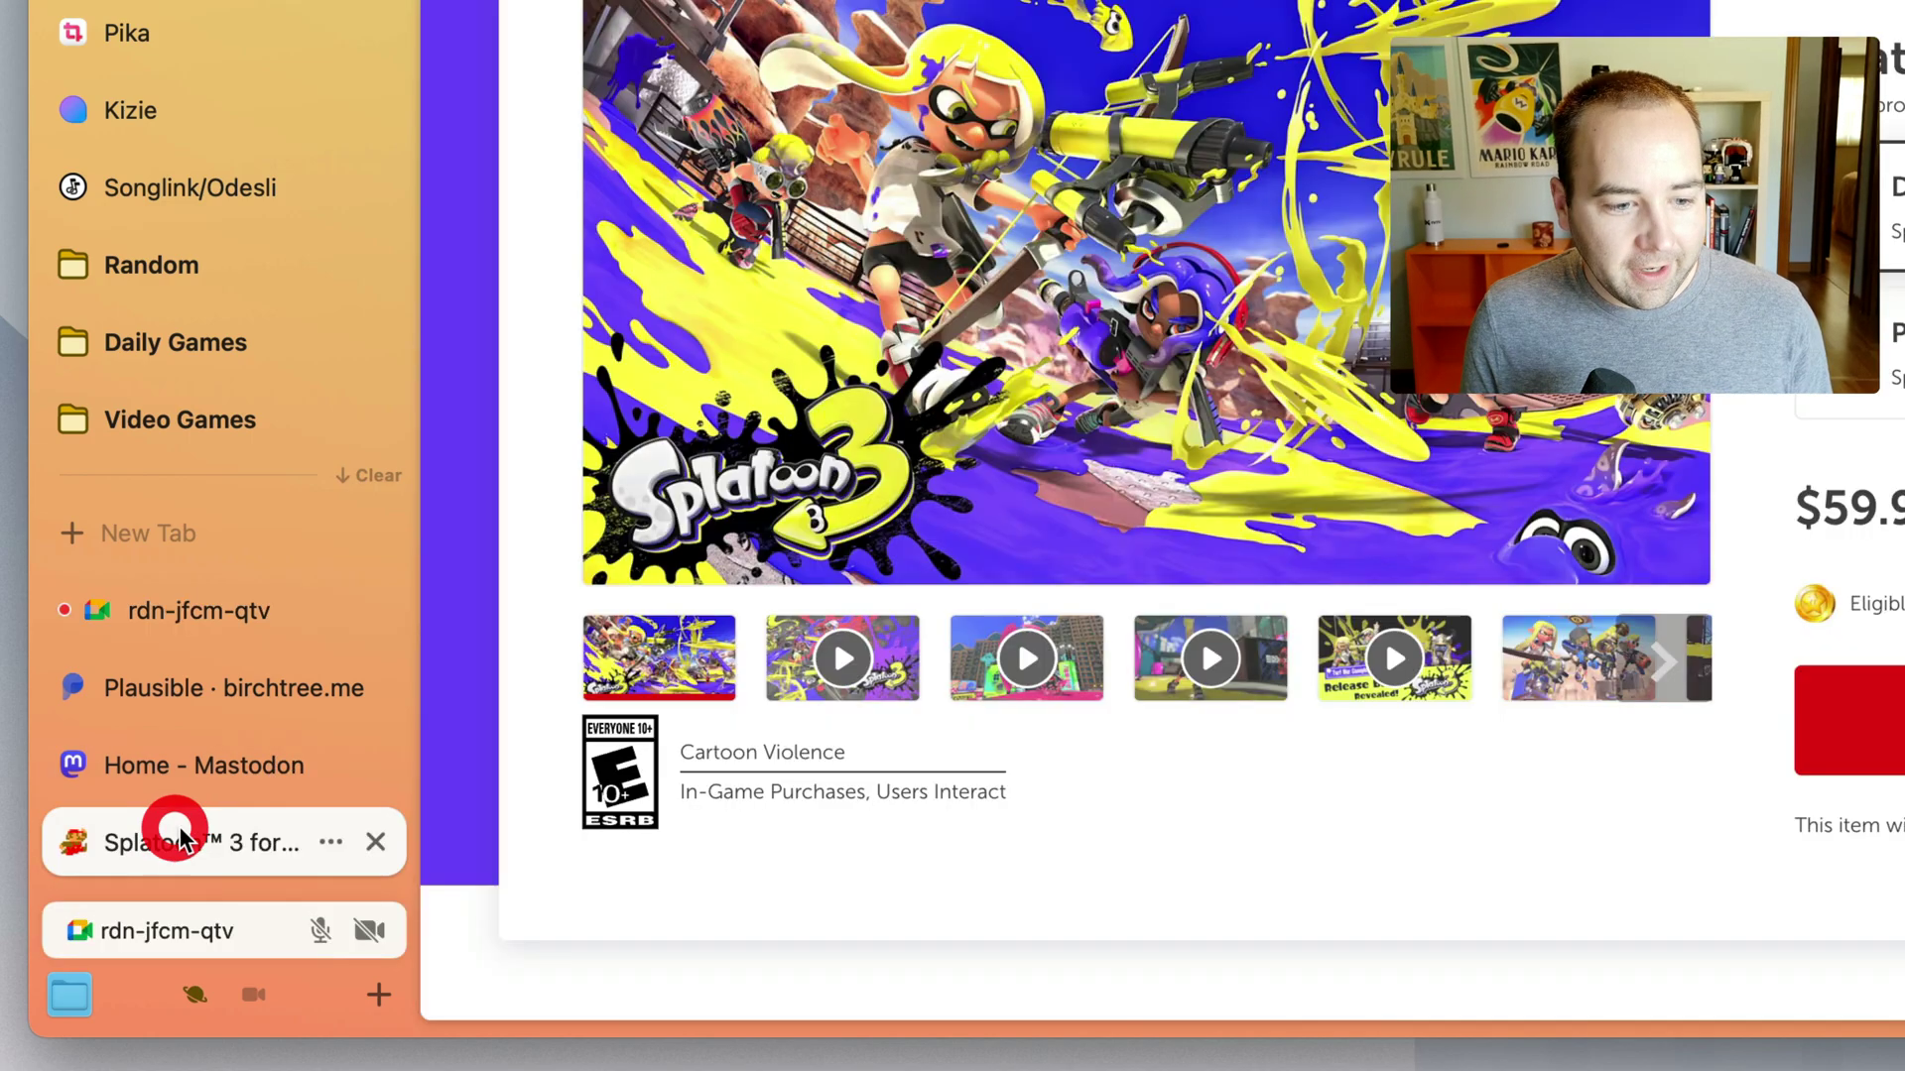
{"action": "left_click", "coordinate": [322, 933]}
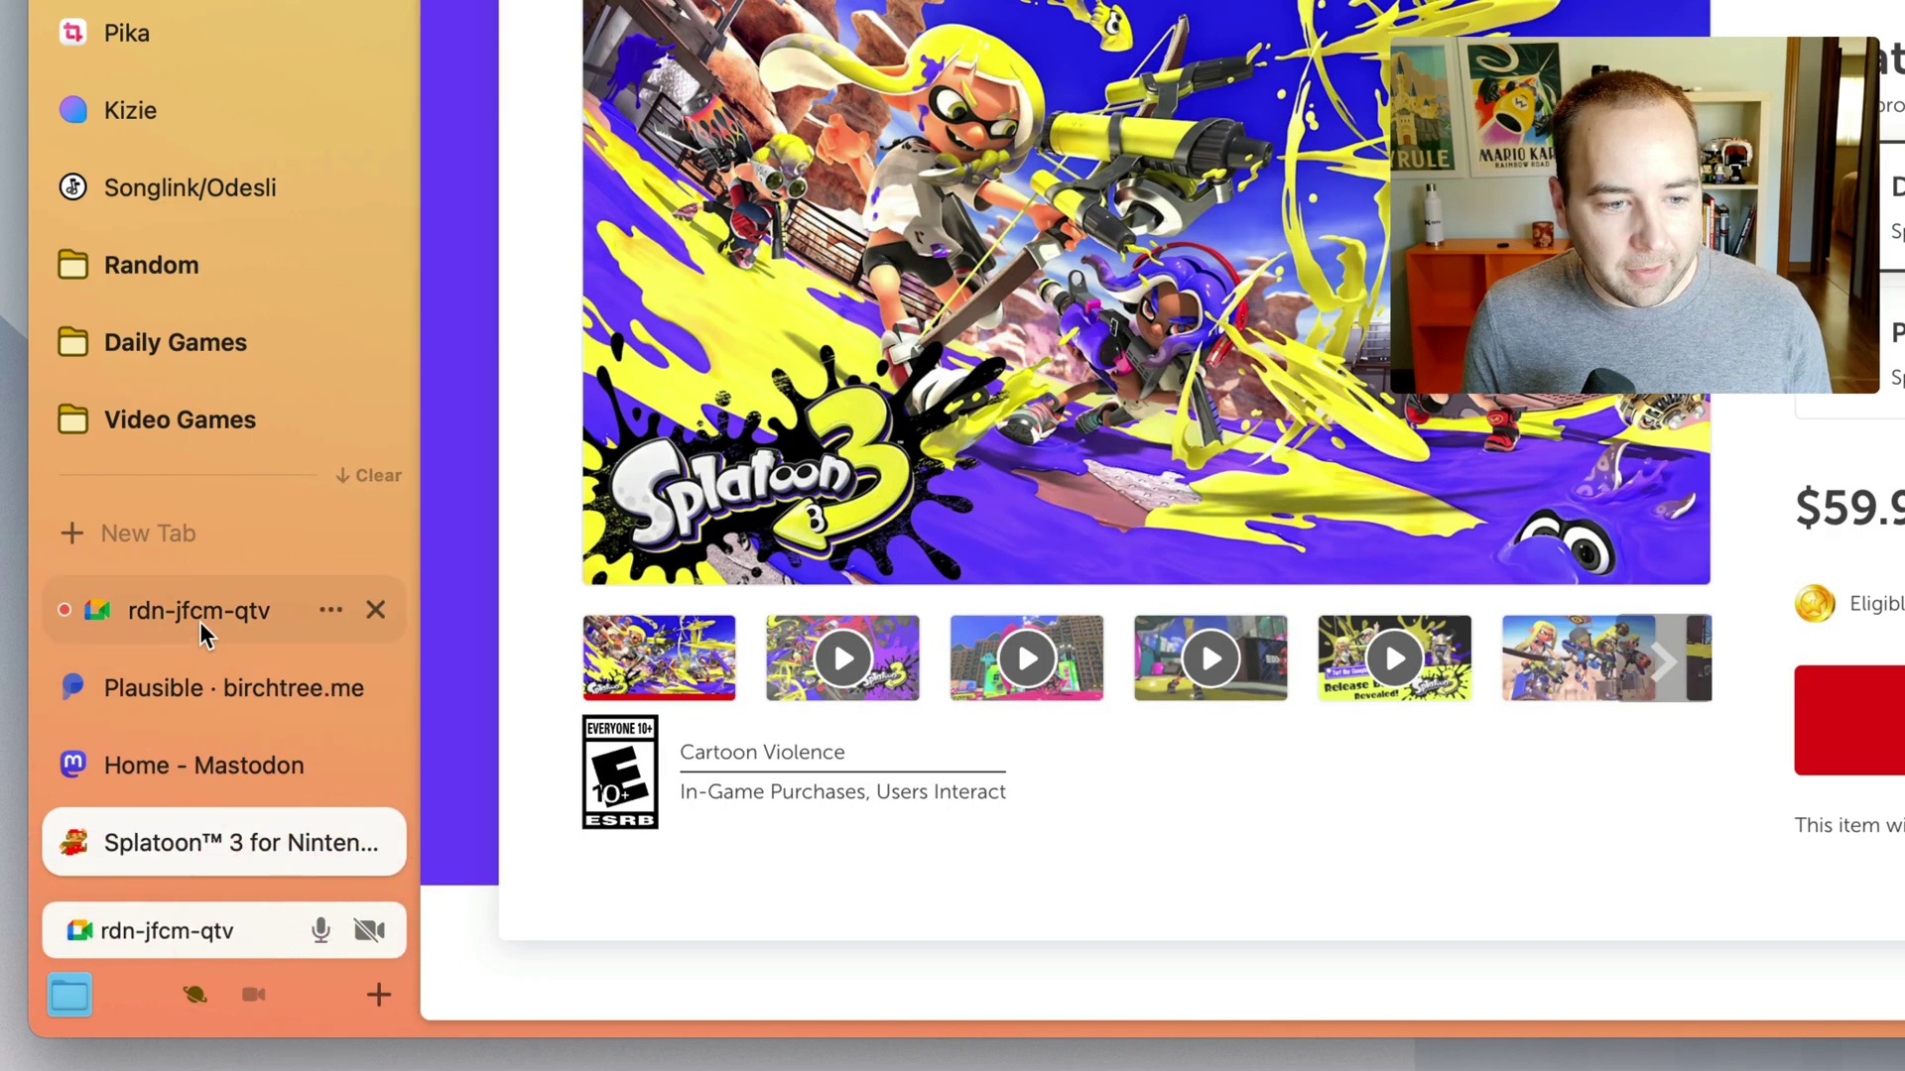
{"action": "left_click", "coordinate": [169, 610]}
{"action": "left_click", "coordinate": [183, 843]}
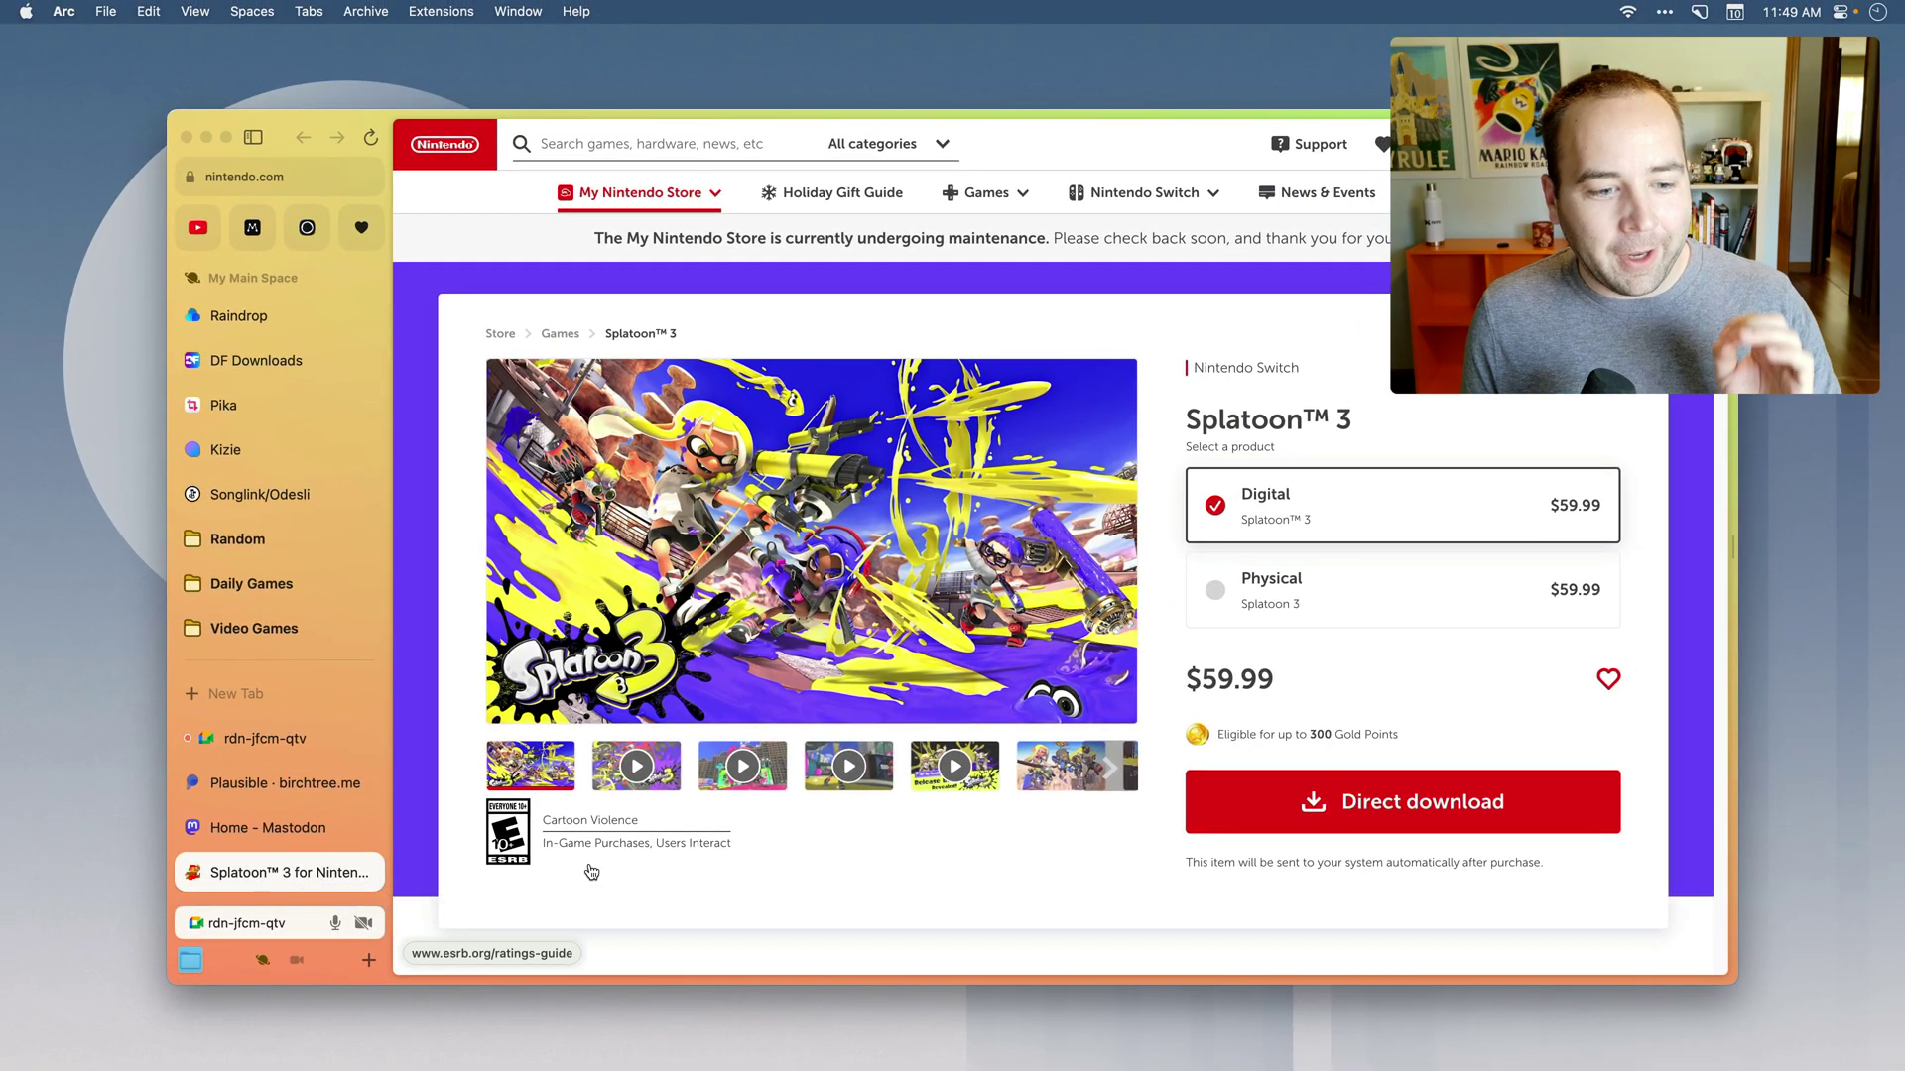
{"action": "left_click", "coordinate": [335, 923]}
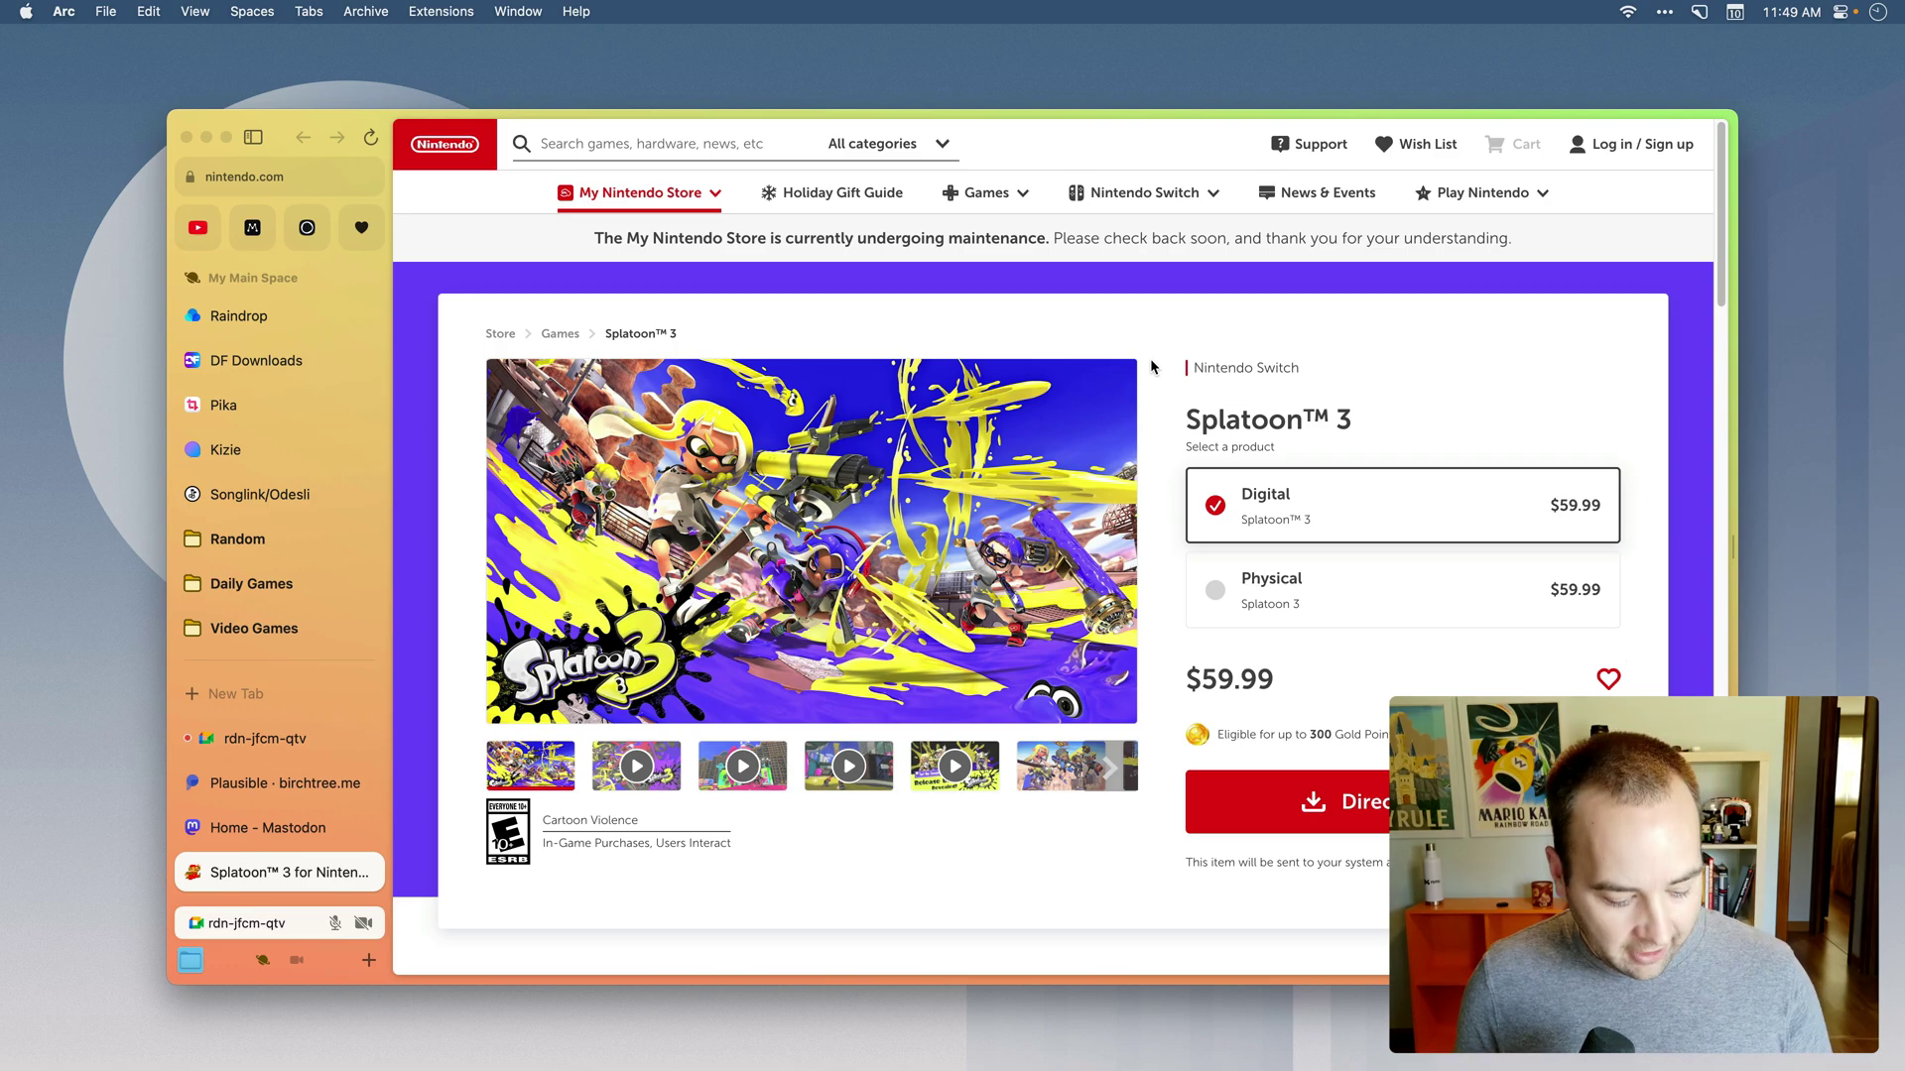
Copy the Splatoon 3 store page URL with Shift+Cmd+C.
{"action": "key", "text": "shift+super+c"}
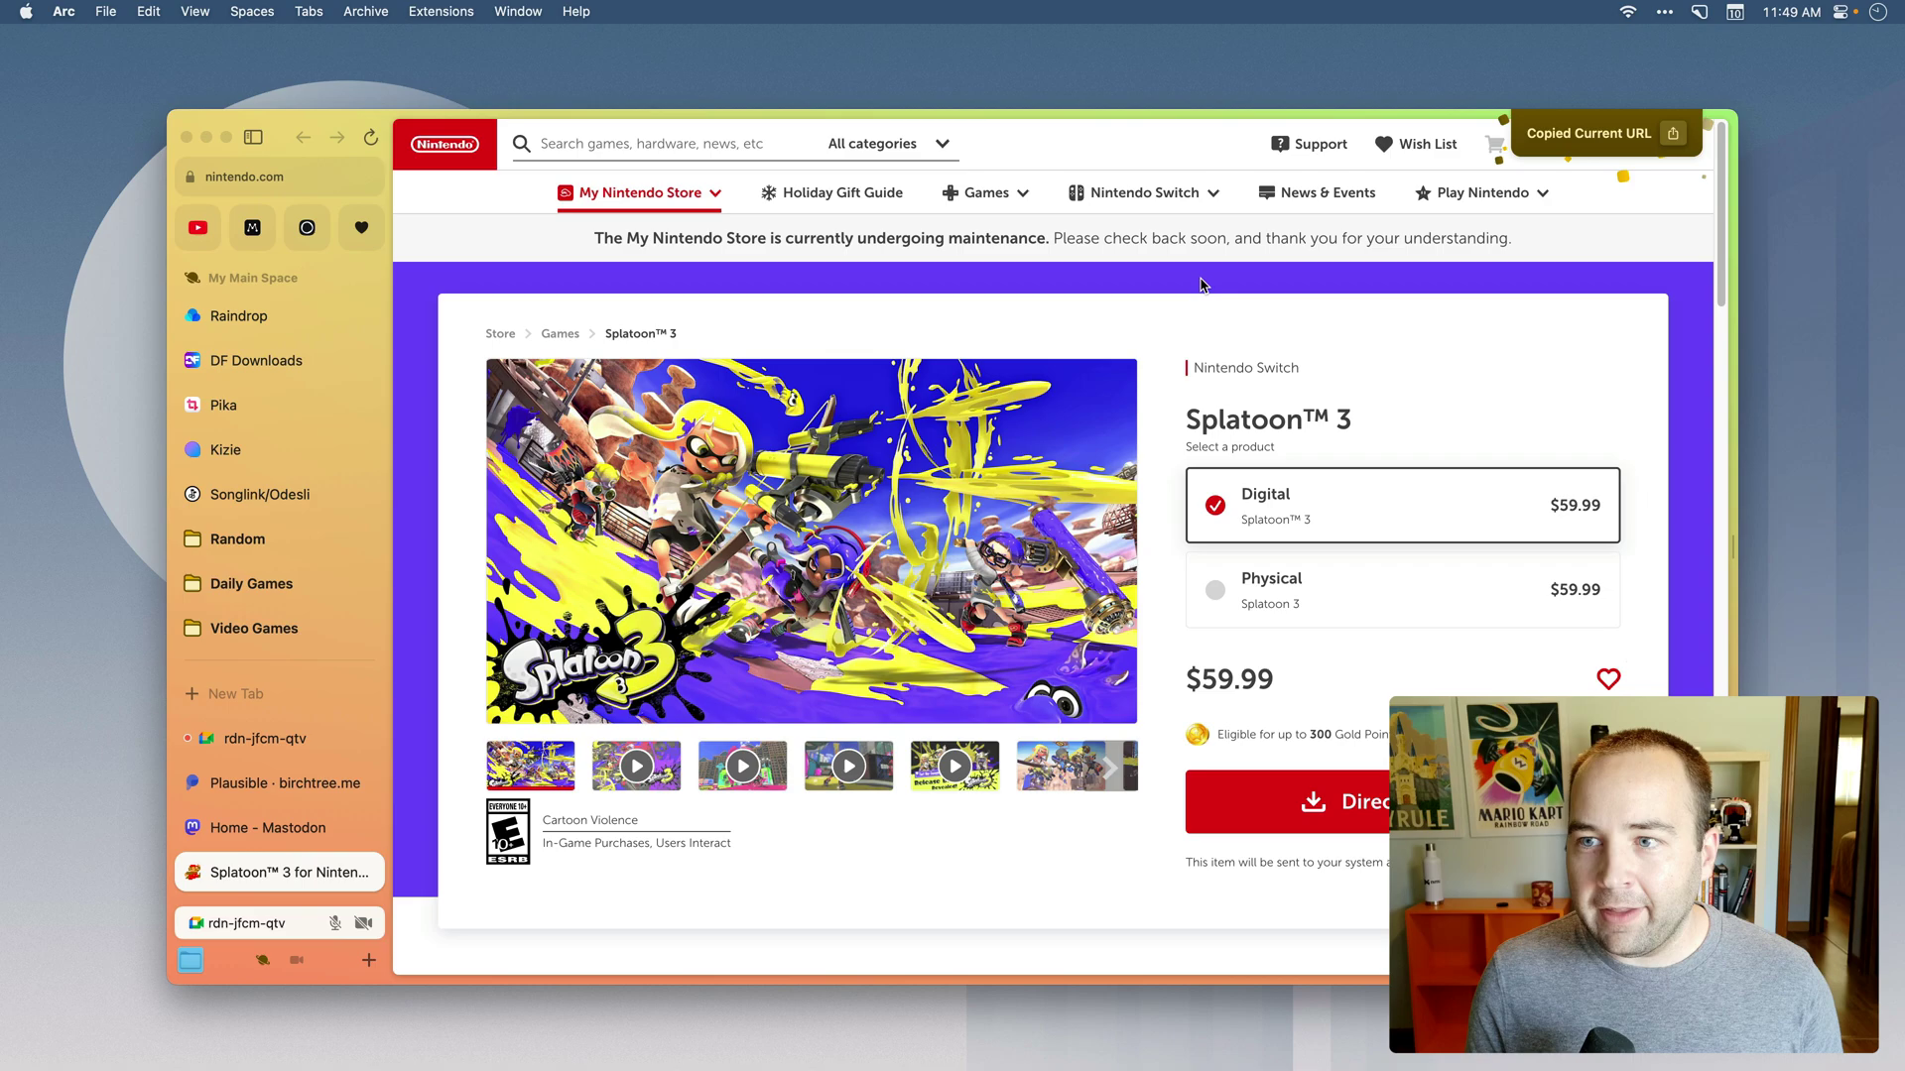
Paste the Splatoon 3 store URL into Boop on its own line, then return to Arc.
{"action": "key", "text": "super+Tab"}
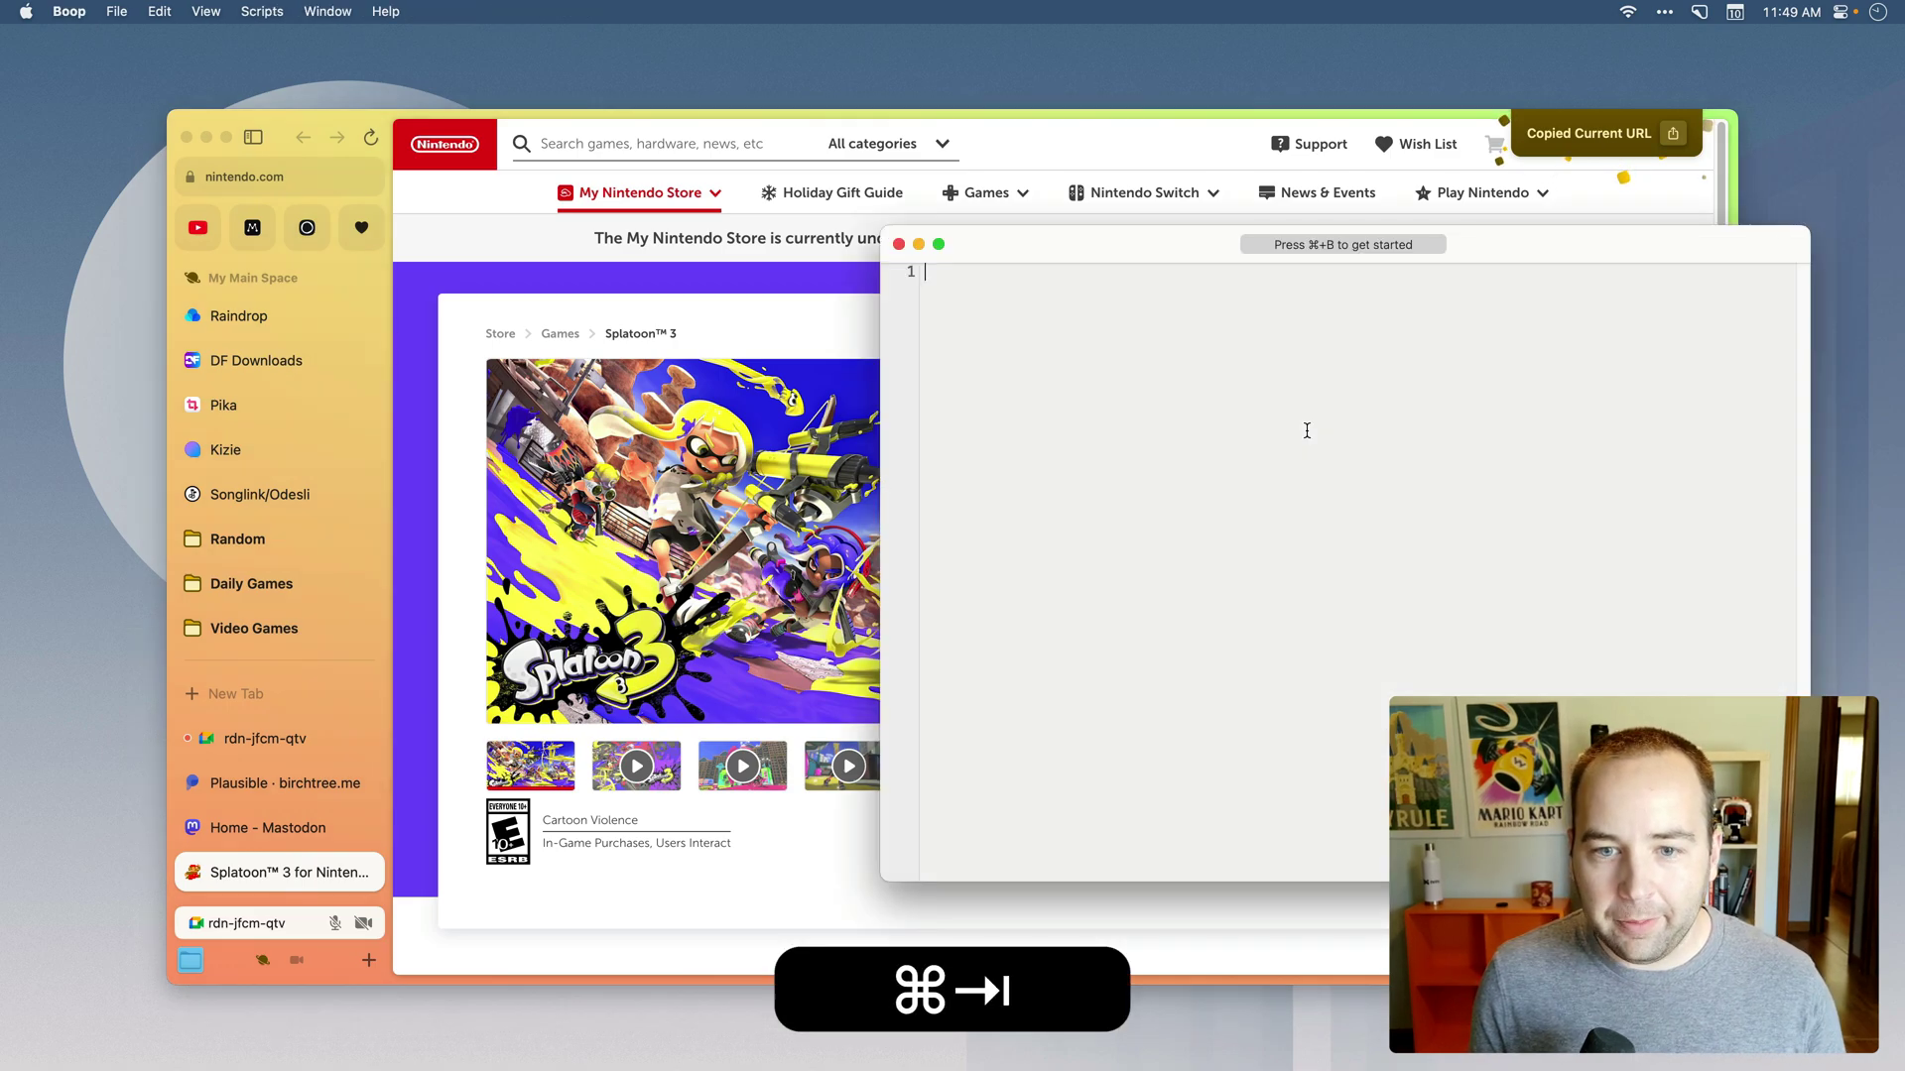
{"action": "key", "text": "super+v"}
{"action": "key", "text": "Return"}
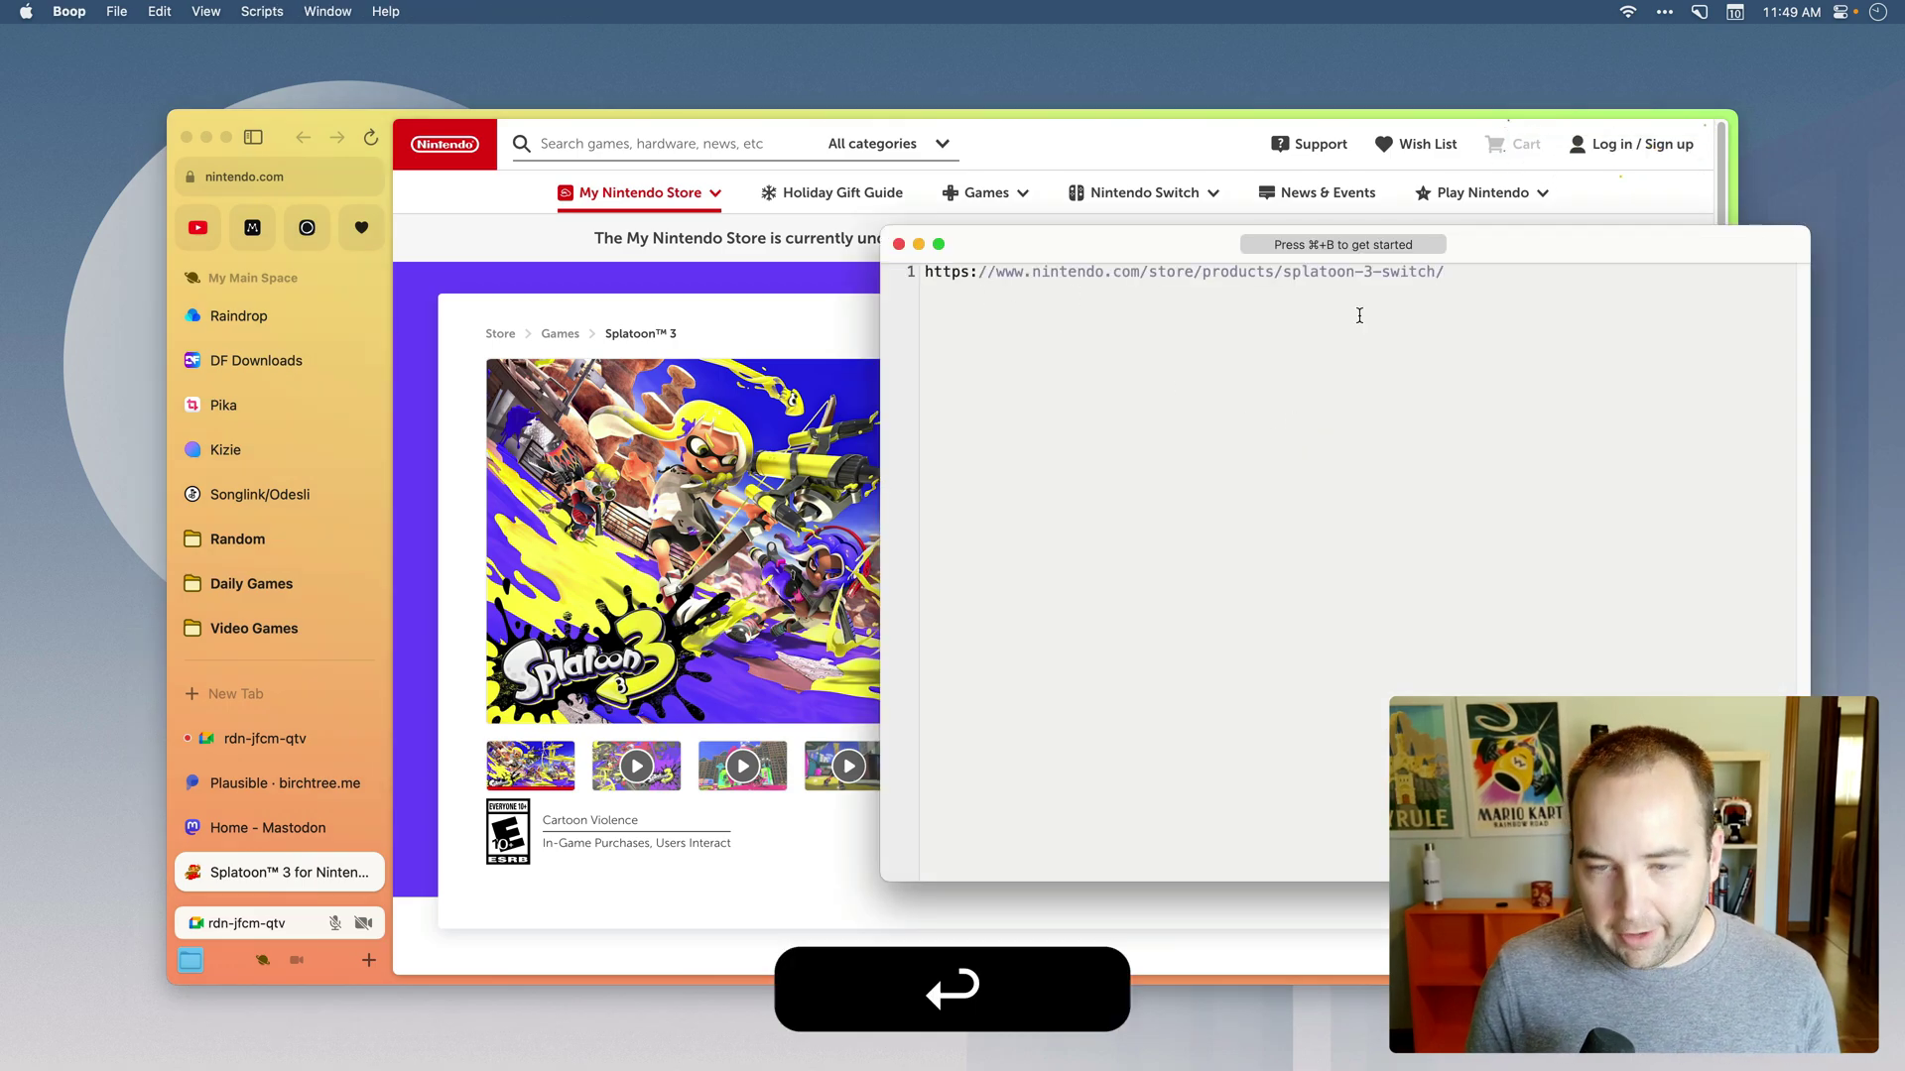
{"action": "key", "text": "super+Tab"}
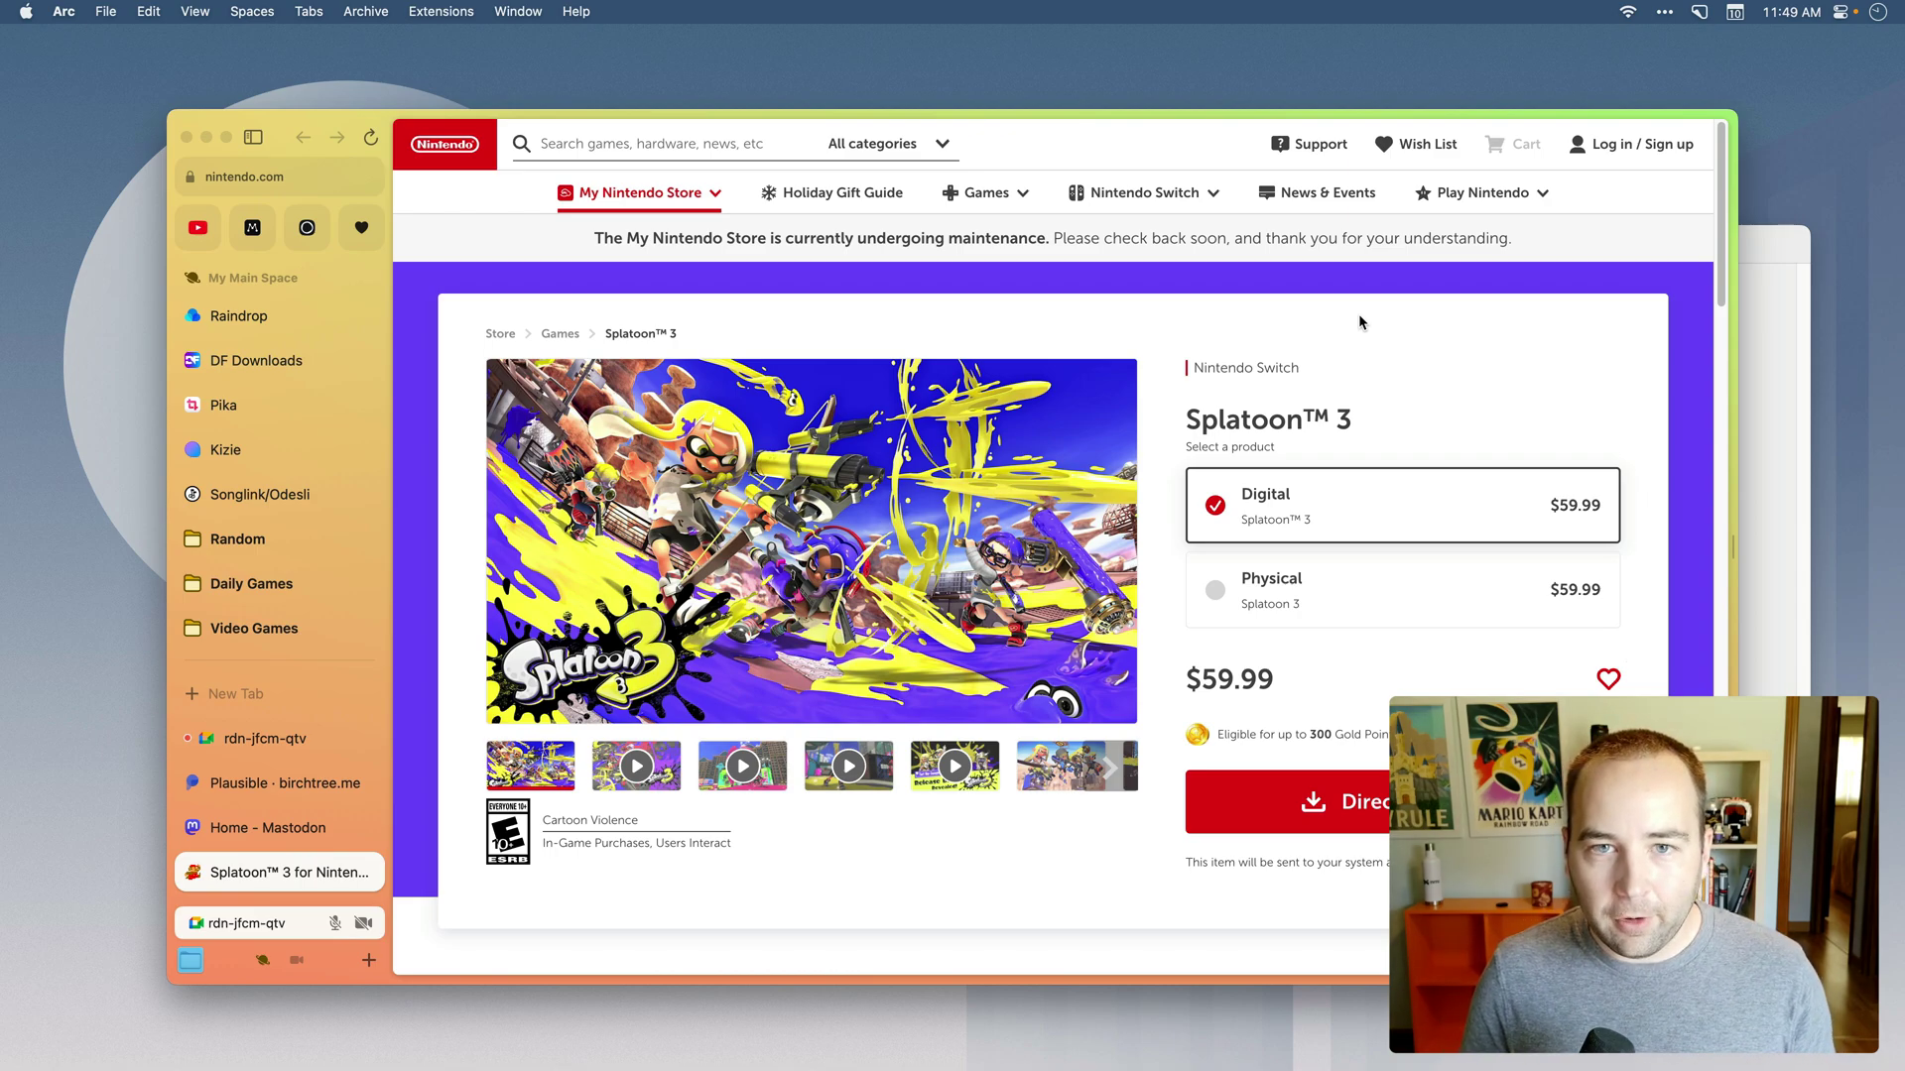
Copy the page as a Markdown link, paste it into Boop, and hide Boop.
{"action": "key", "text": "alt+shift+super+c"}
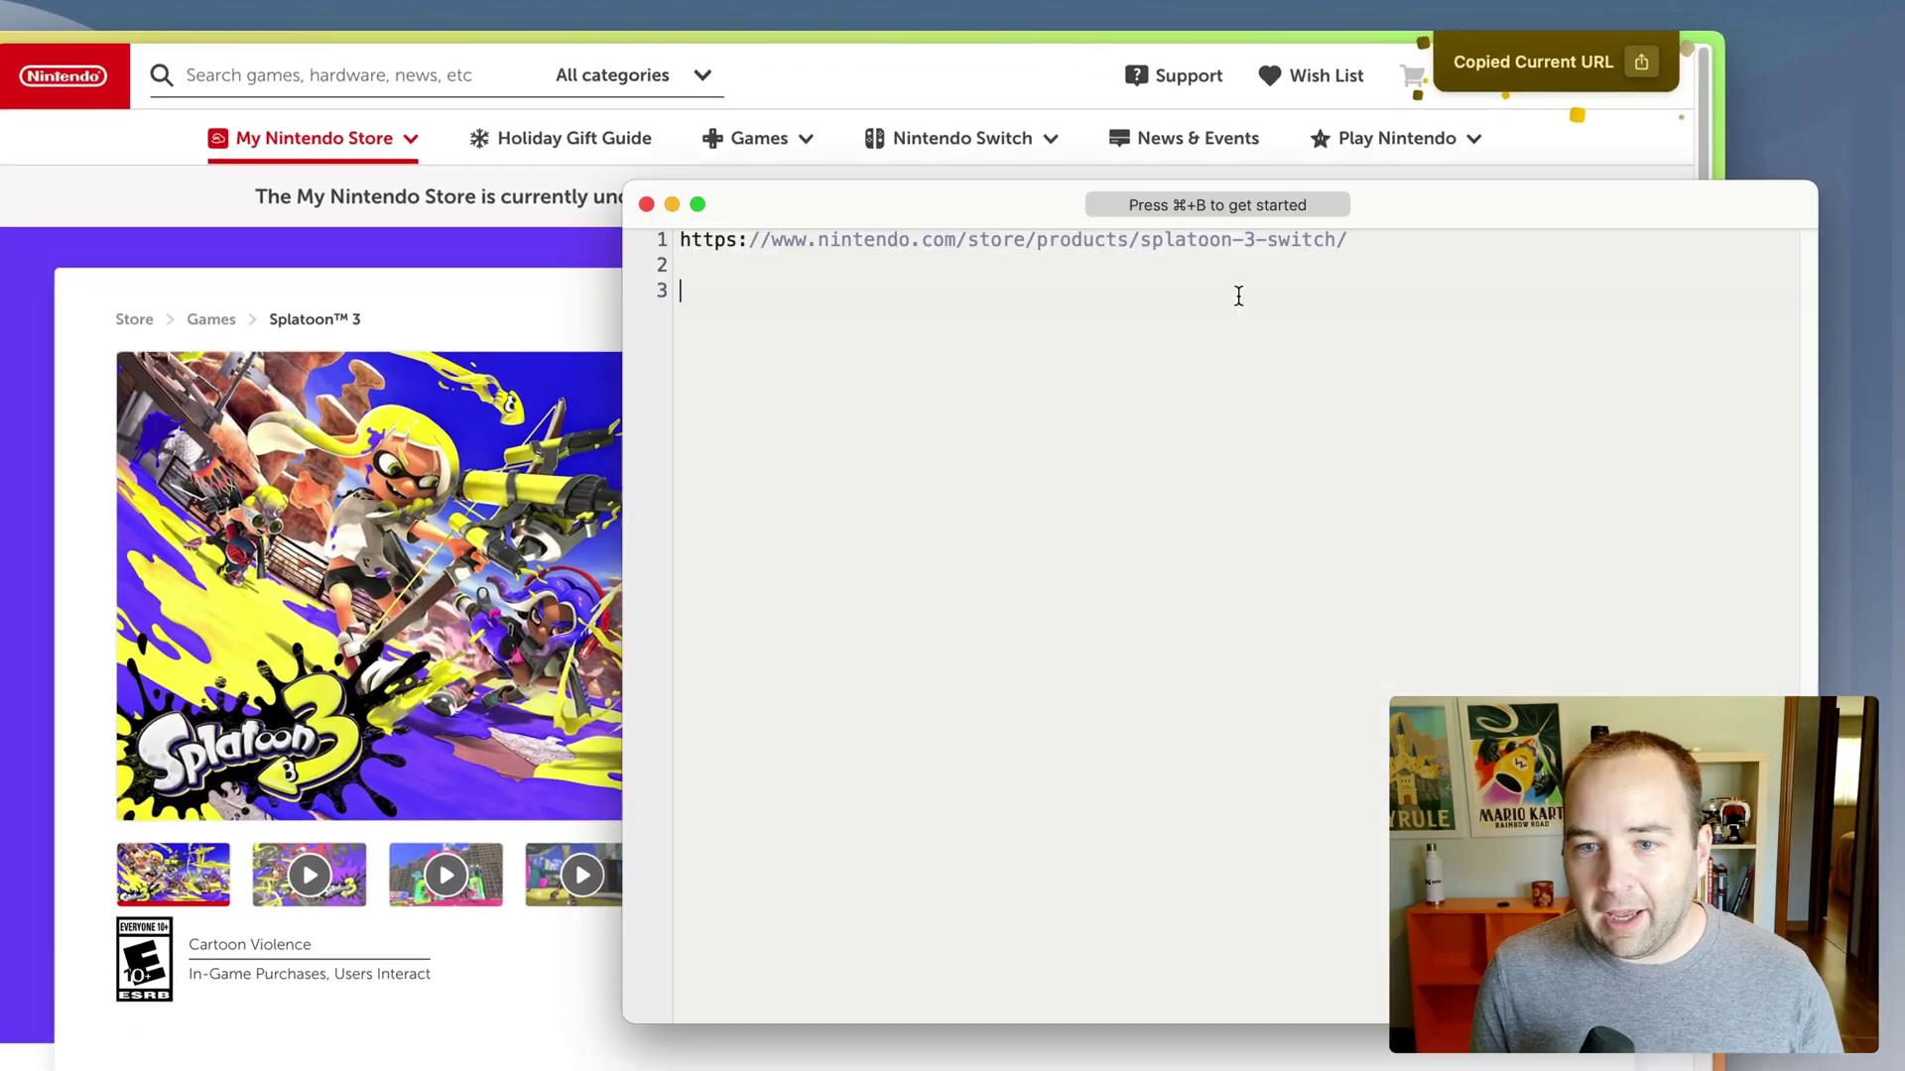
{"action": "key", "text": "super+v"}
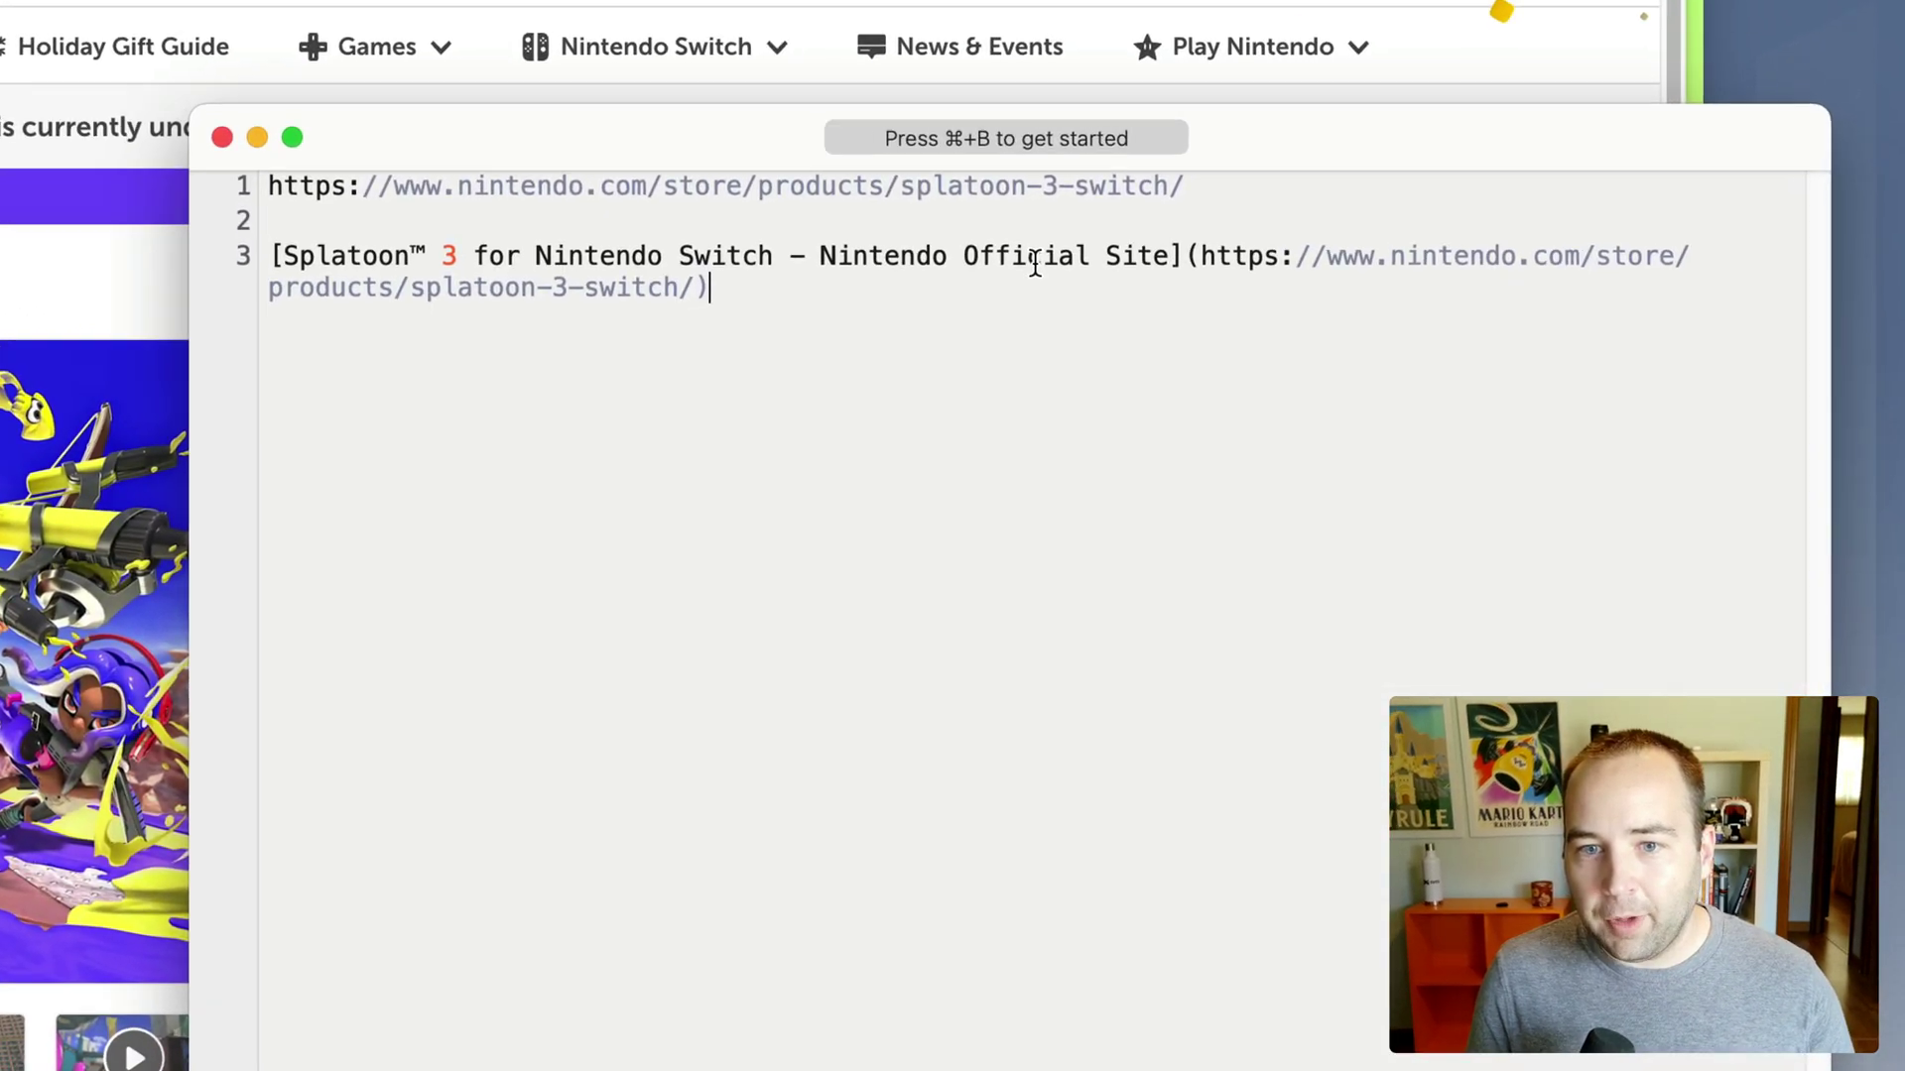
{"action": "left_click_drag", "start_coordinate": [184, 251], "coordinate": [1131, 254]}
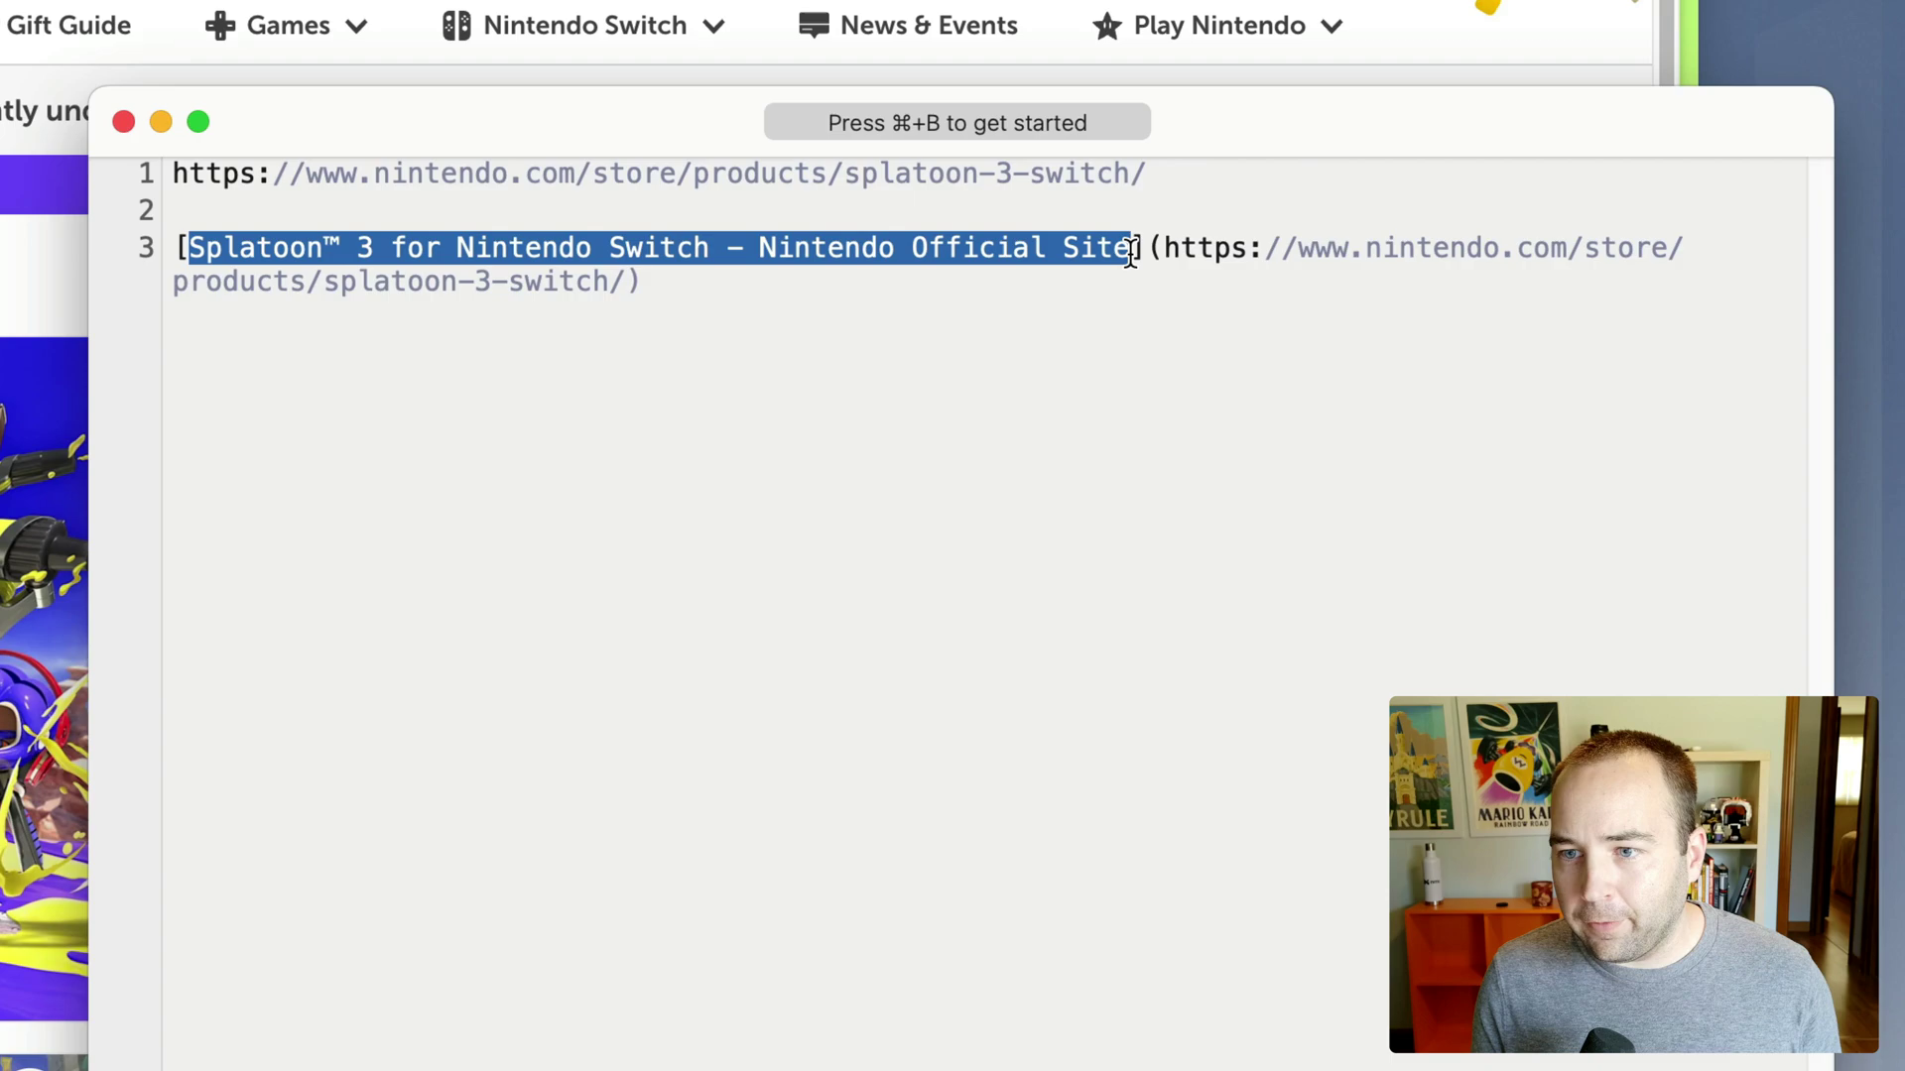
{"action": "left_click", "coordinate": [1131, 302]}
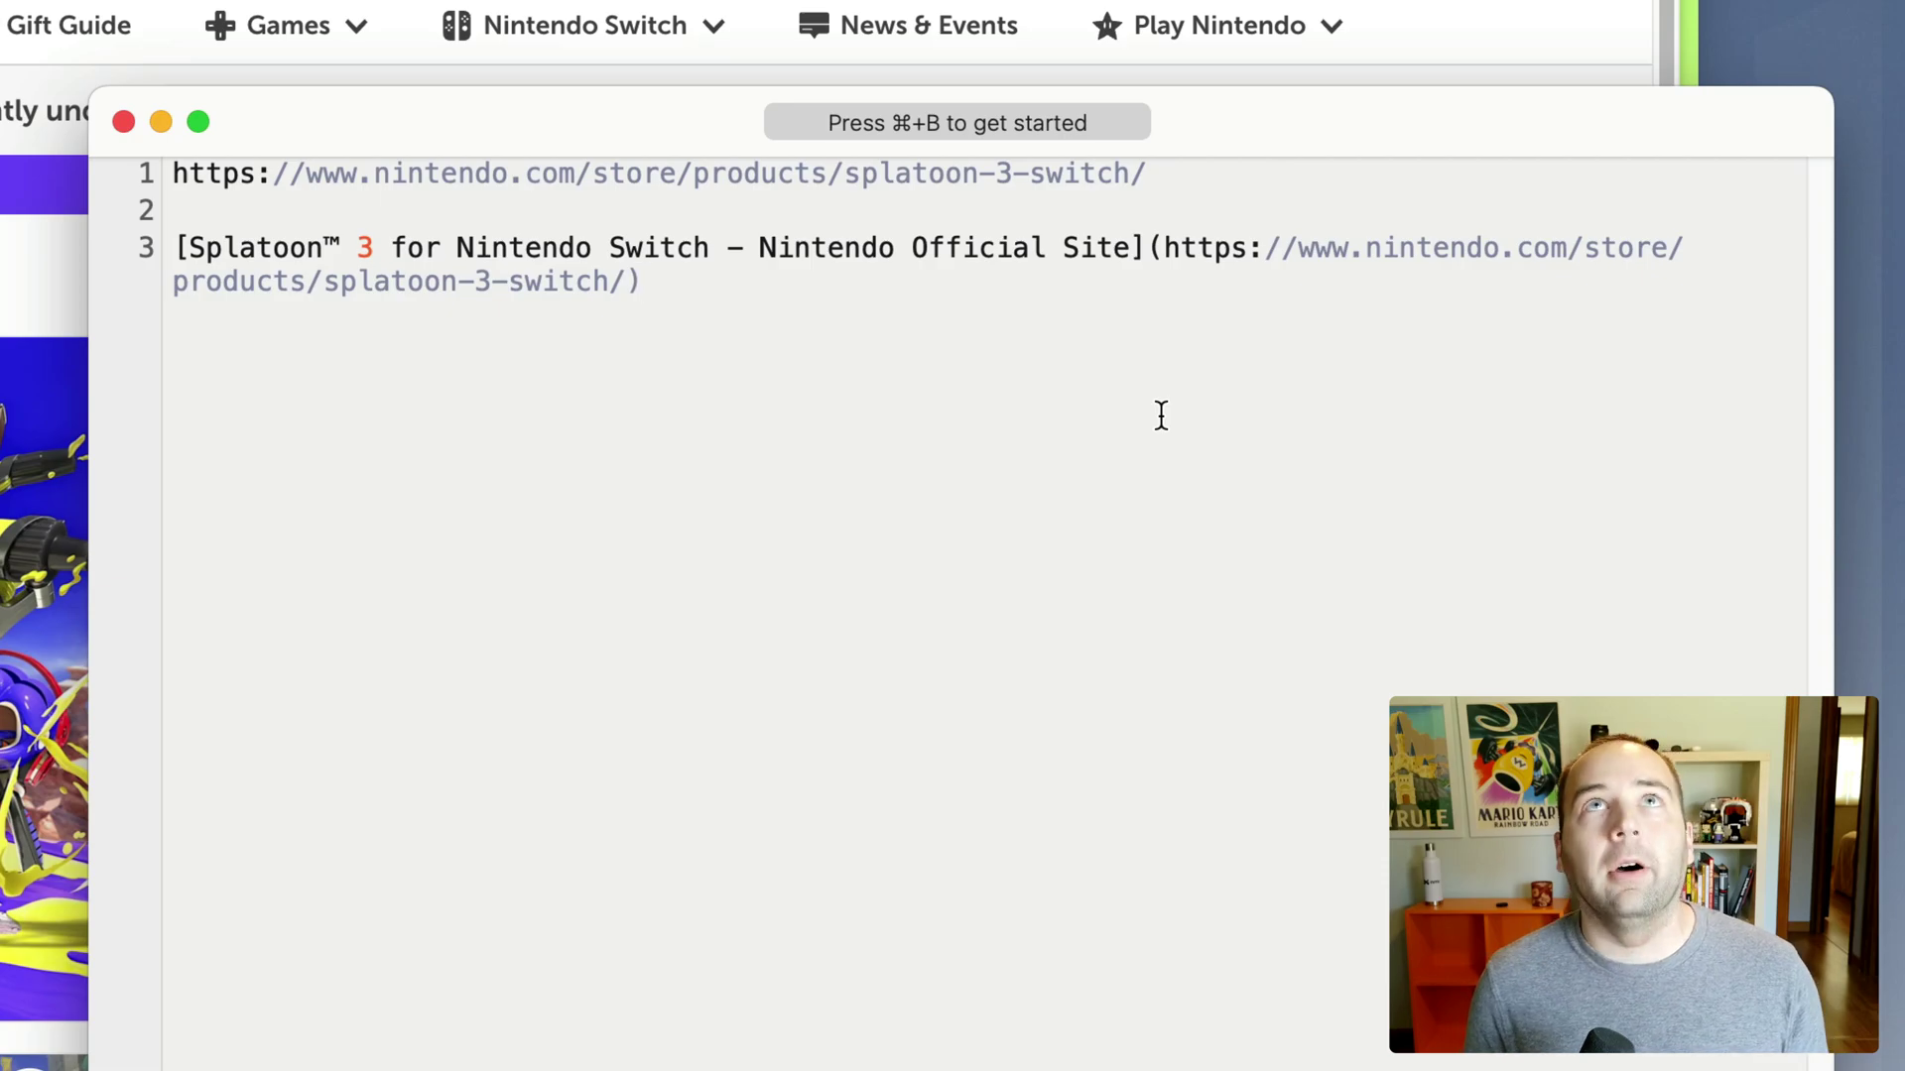
{"action": "key", "text": "Escape"}
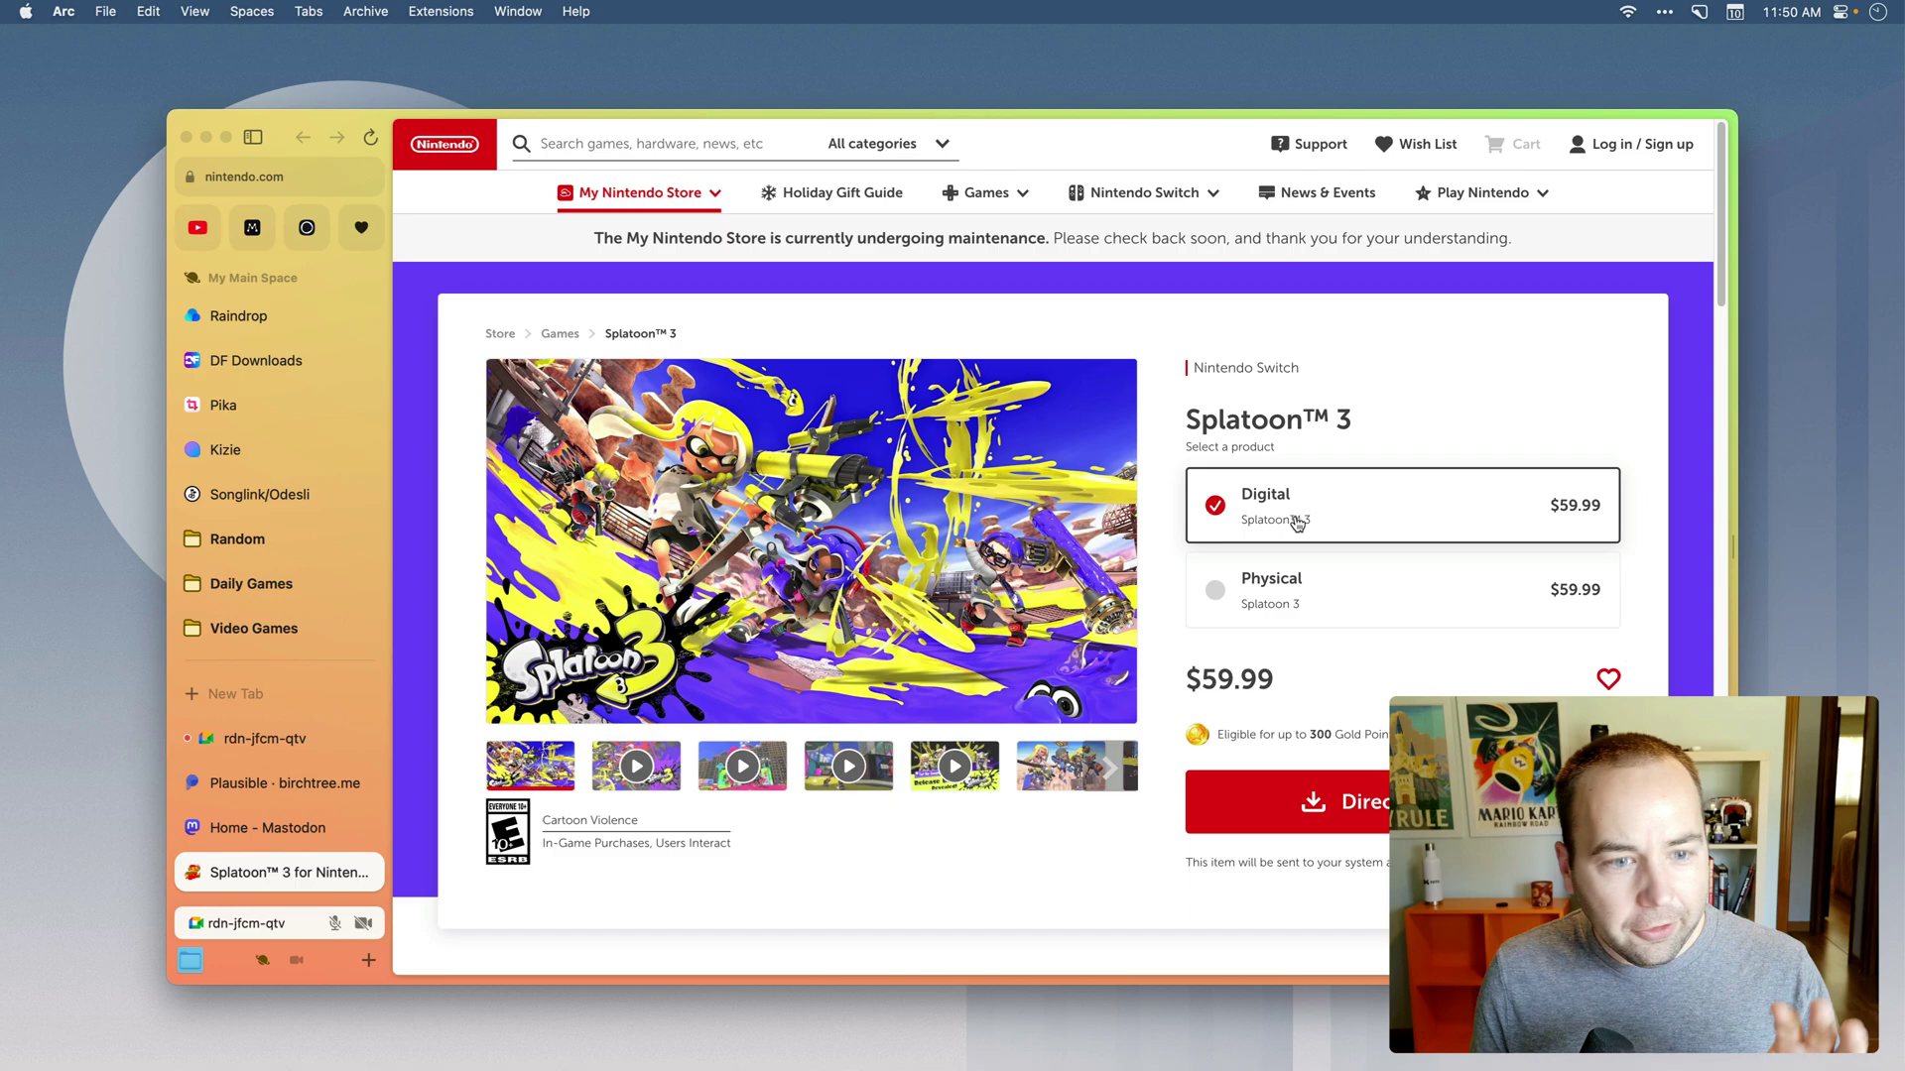
Close the Google Meet call tab from the sidebar.
{"action": "left_click", "coordinate": [260, 768]}
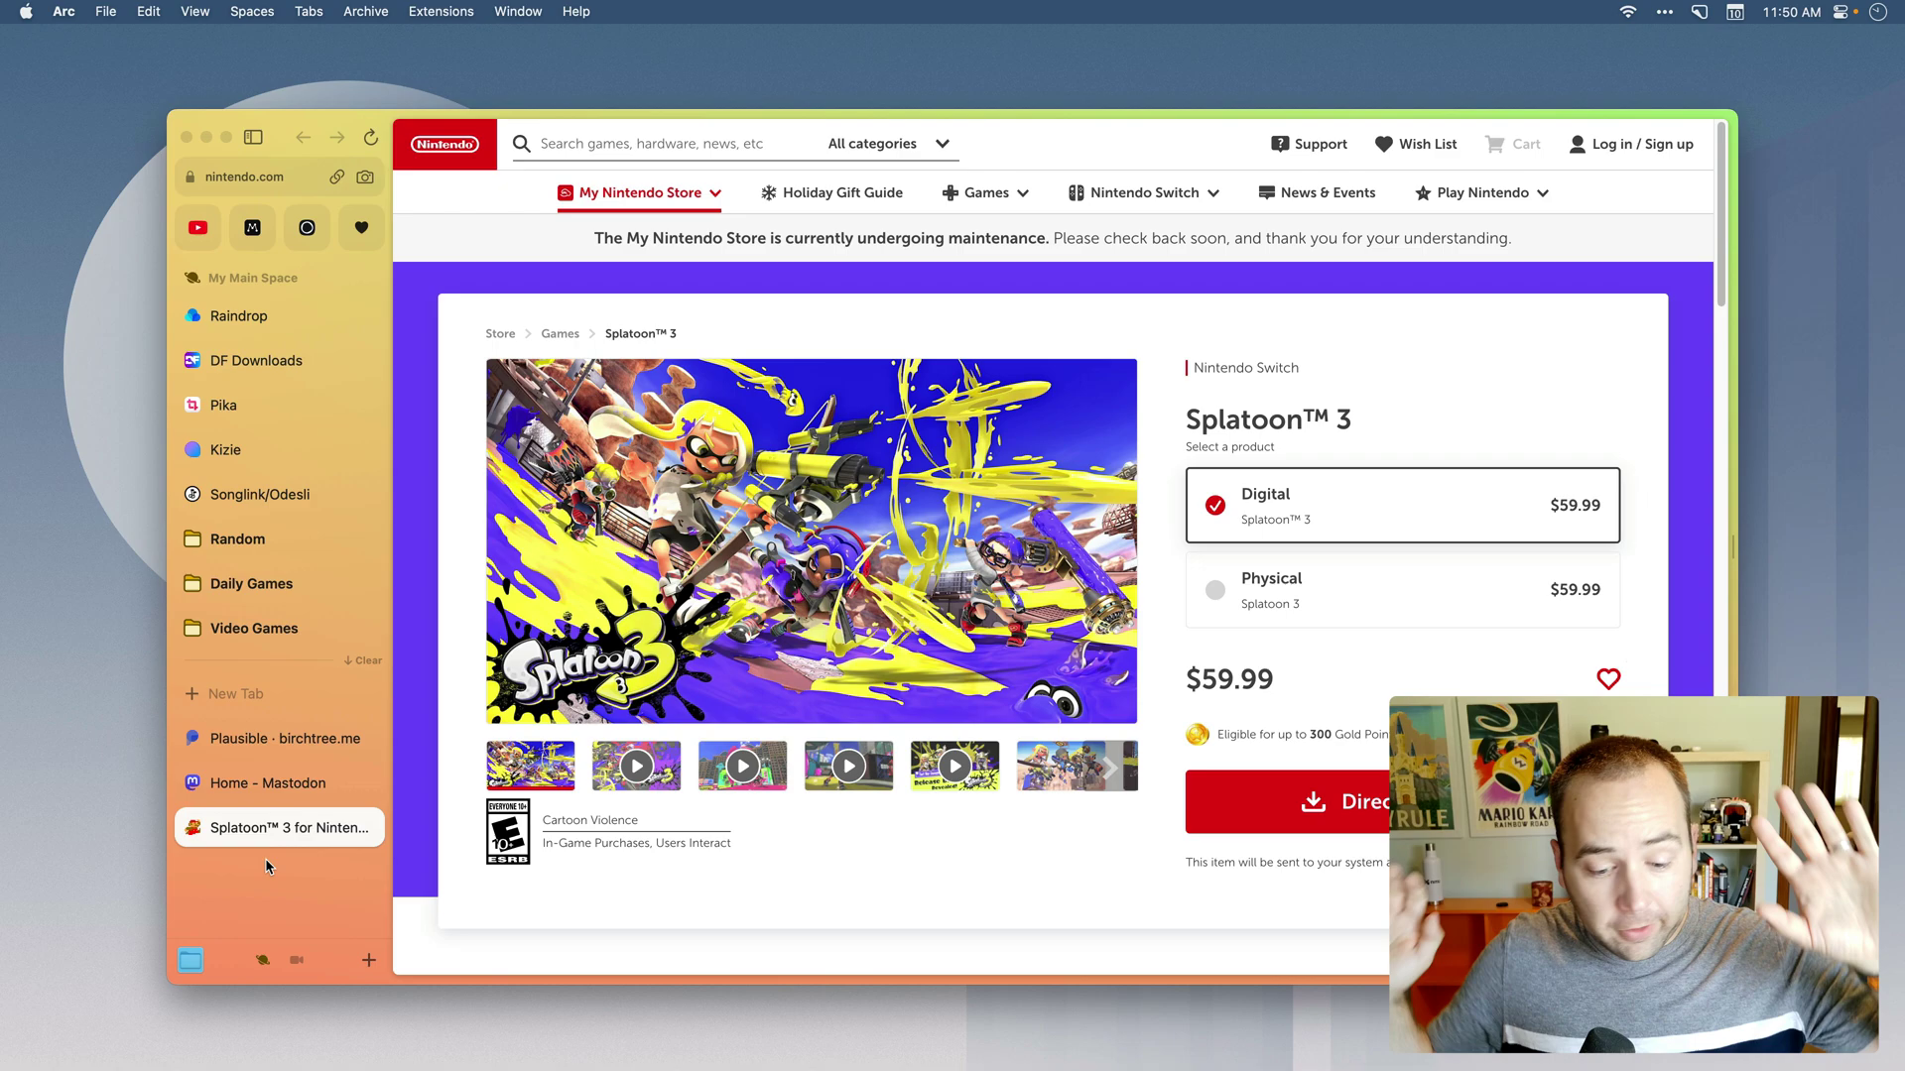
Rename the Plausible tab to 'My Stats' and the Mastodon tab to 'Mast'.
{"action": "double_click", "coordinate": [283, 738]}
{"action": "type", "text": "My "}
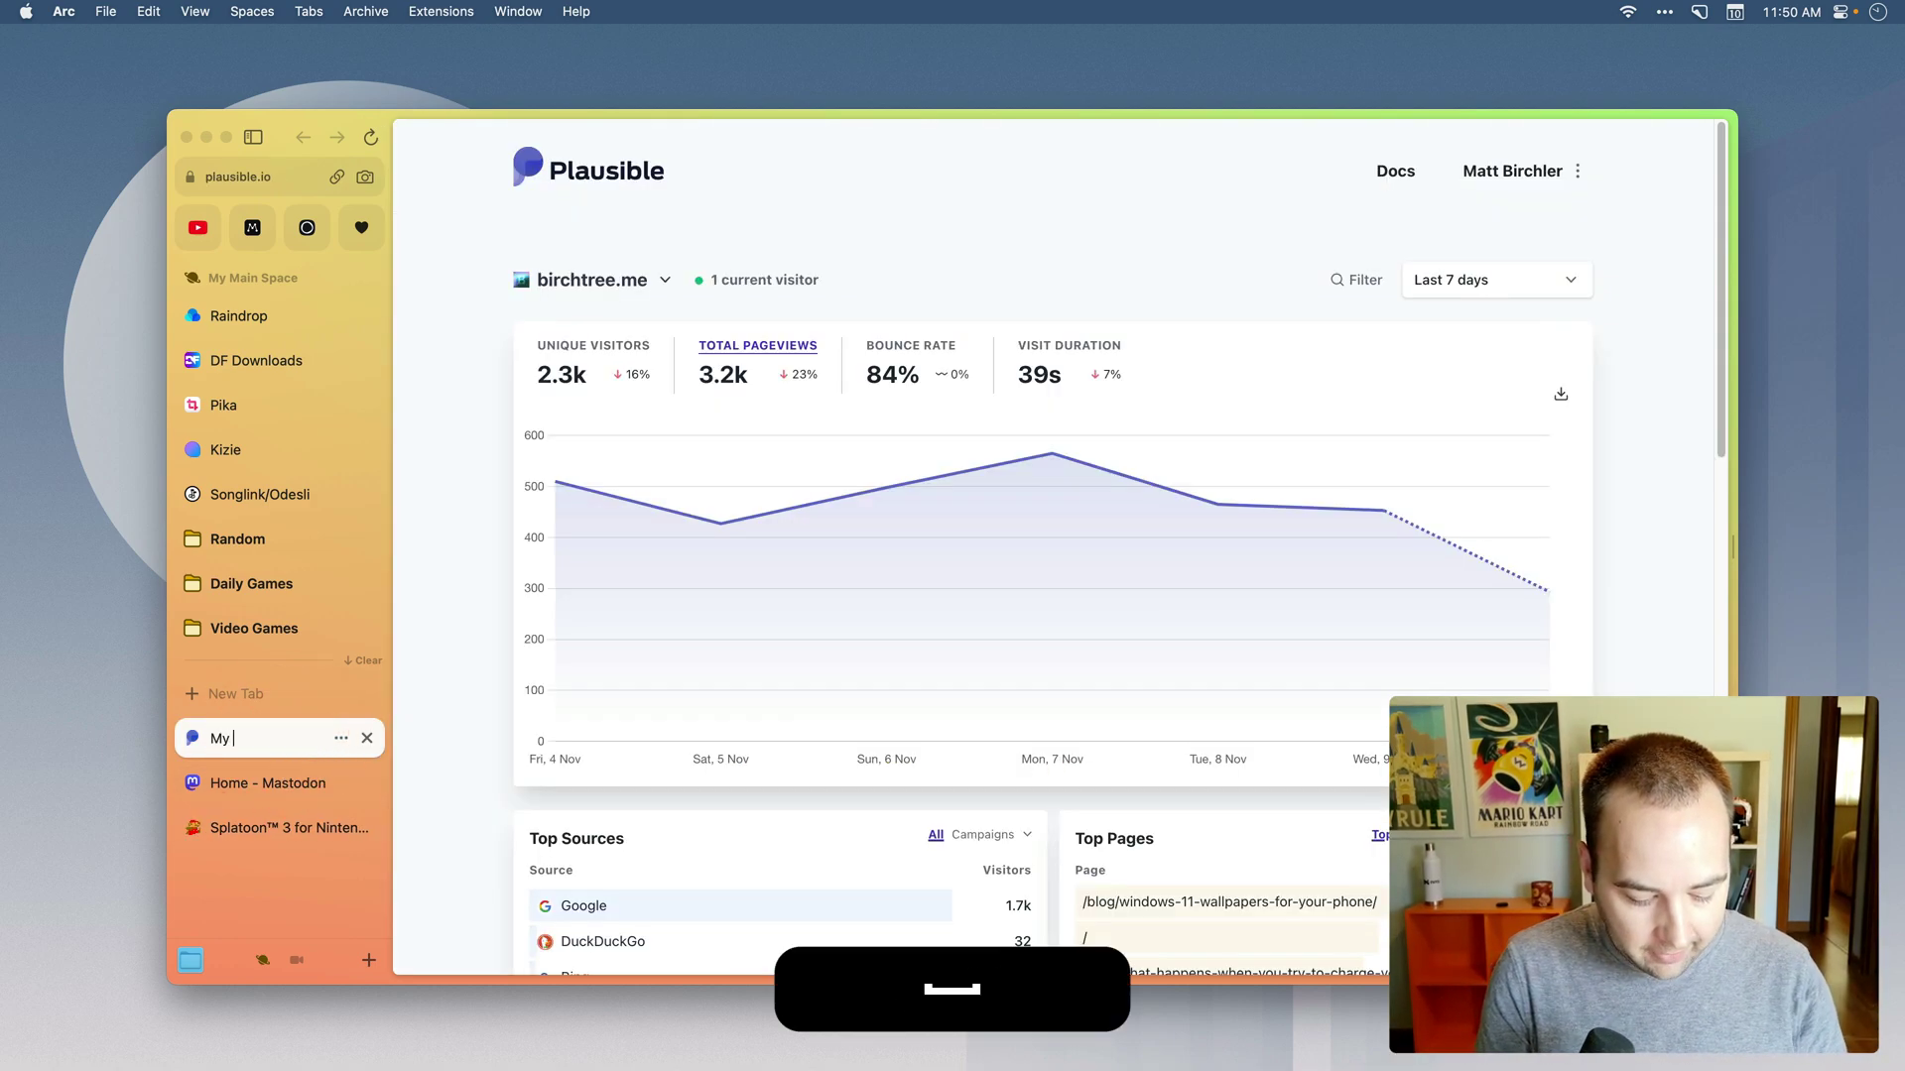
{"action": "type", "text": "Stats"}
{"action": "key", "text": "Return"}
{"action": "key", "text": "Return"}
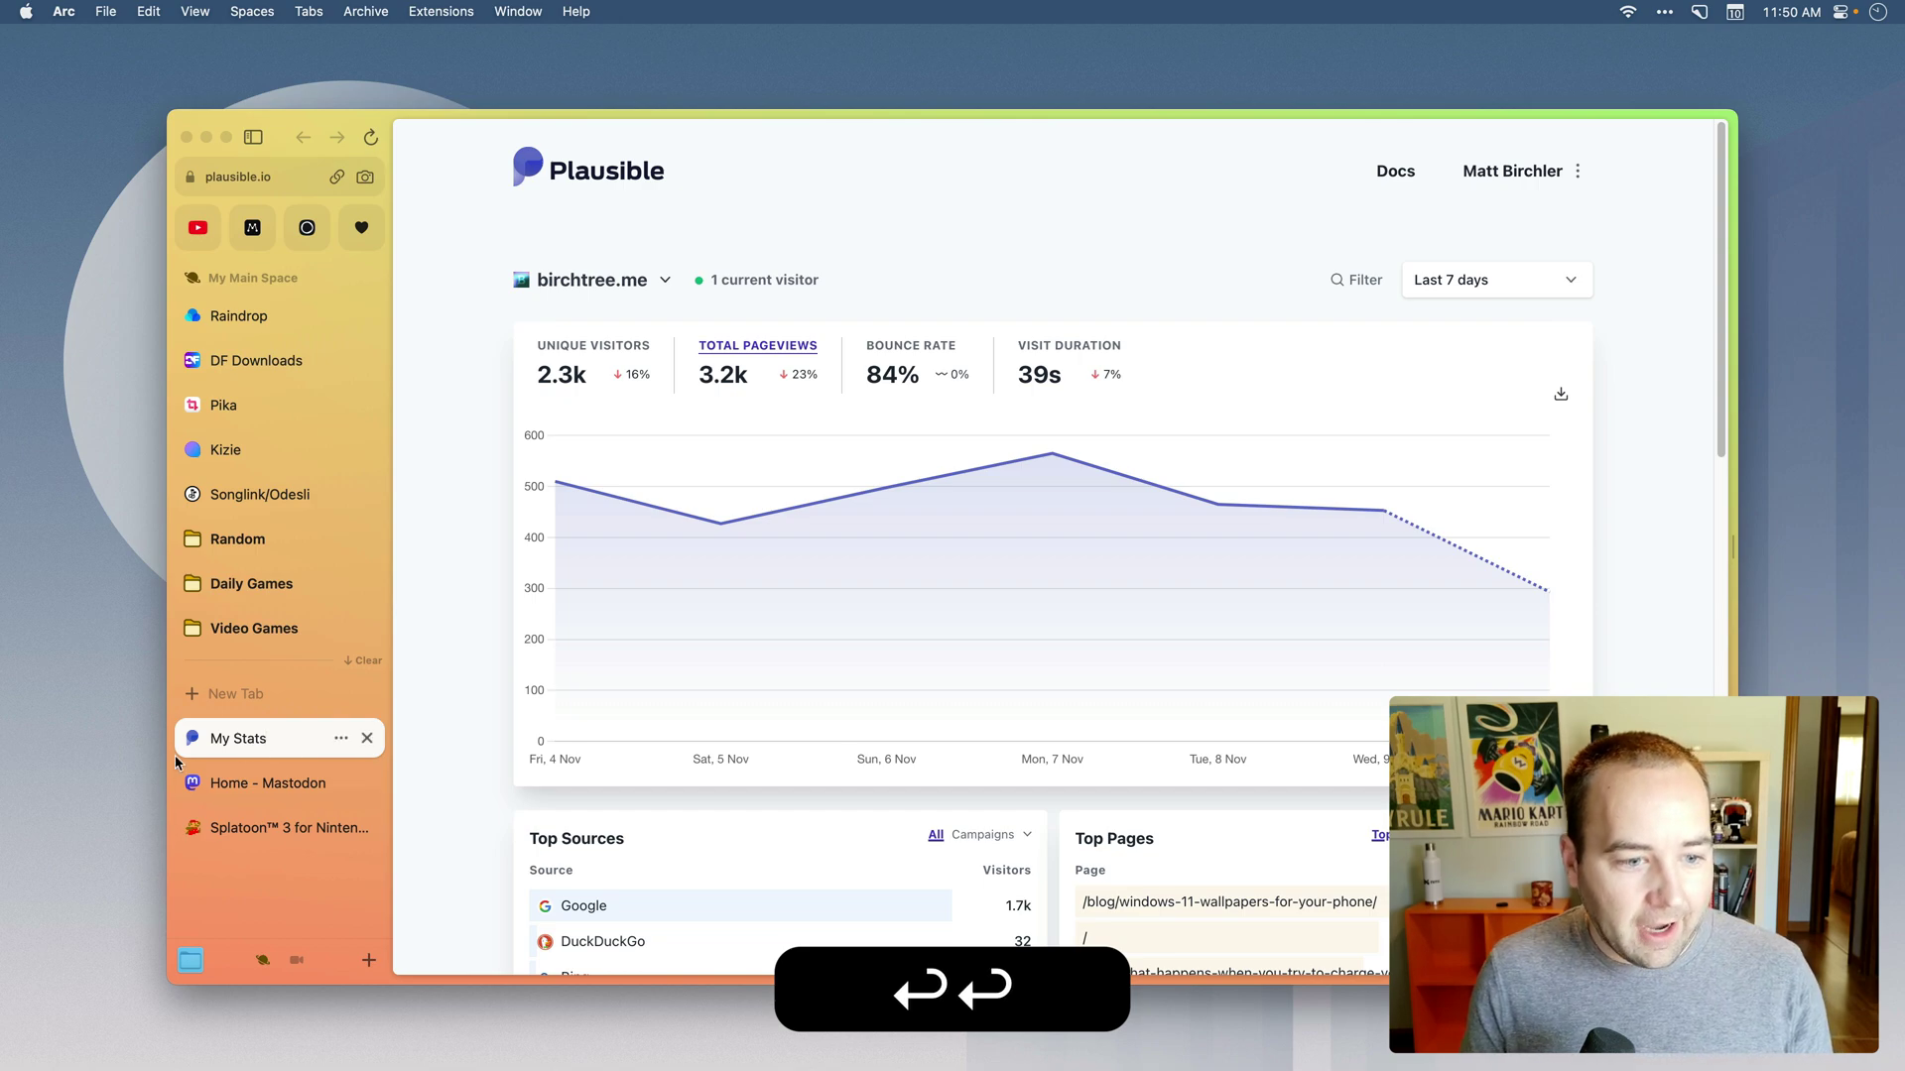
{"action": "left_click", "coordinate": [253, 784]}
{"action": "left_click", "coordinate": [258, 739]}
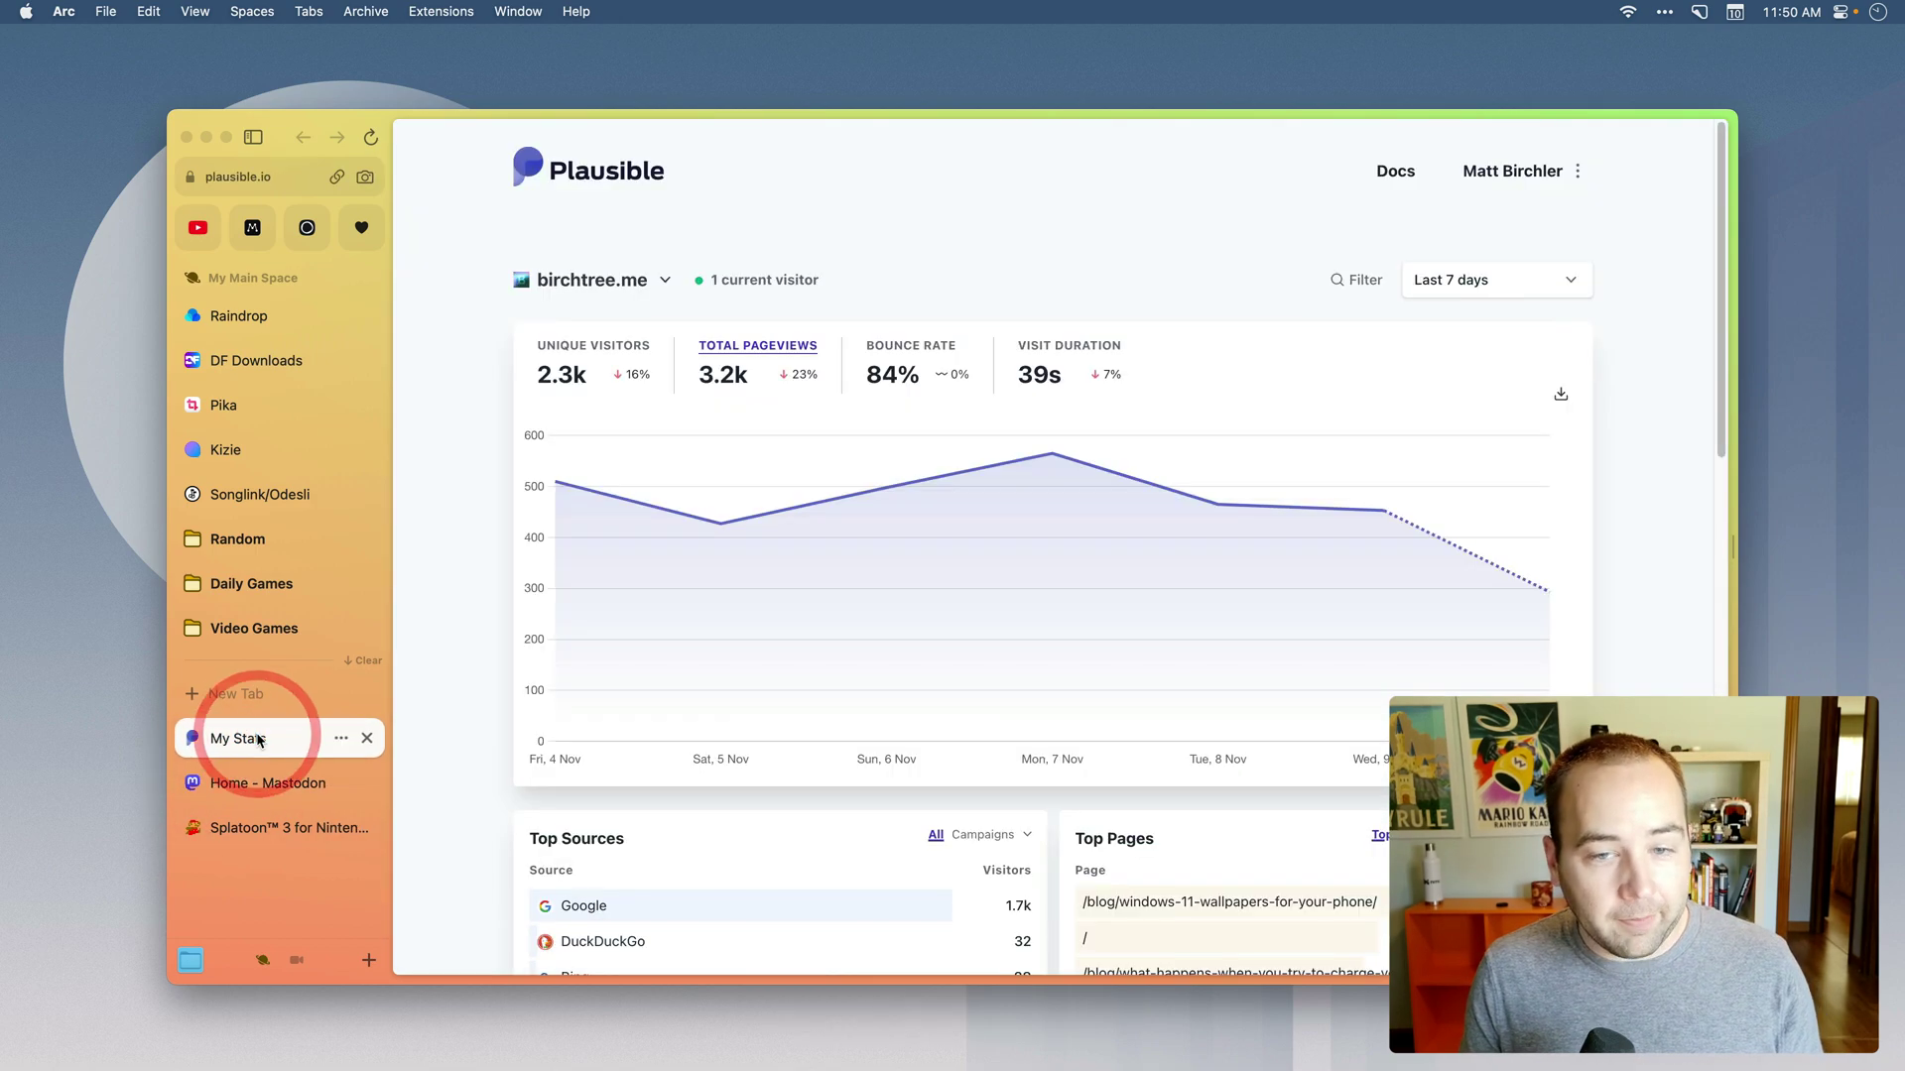
{"action": "left_click", "coordinate": [256, 784]}
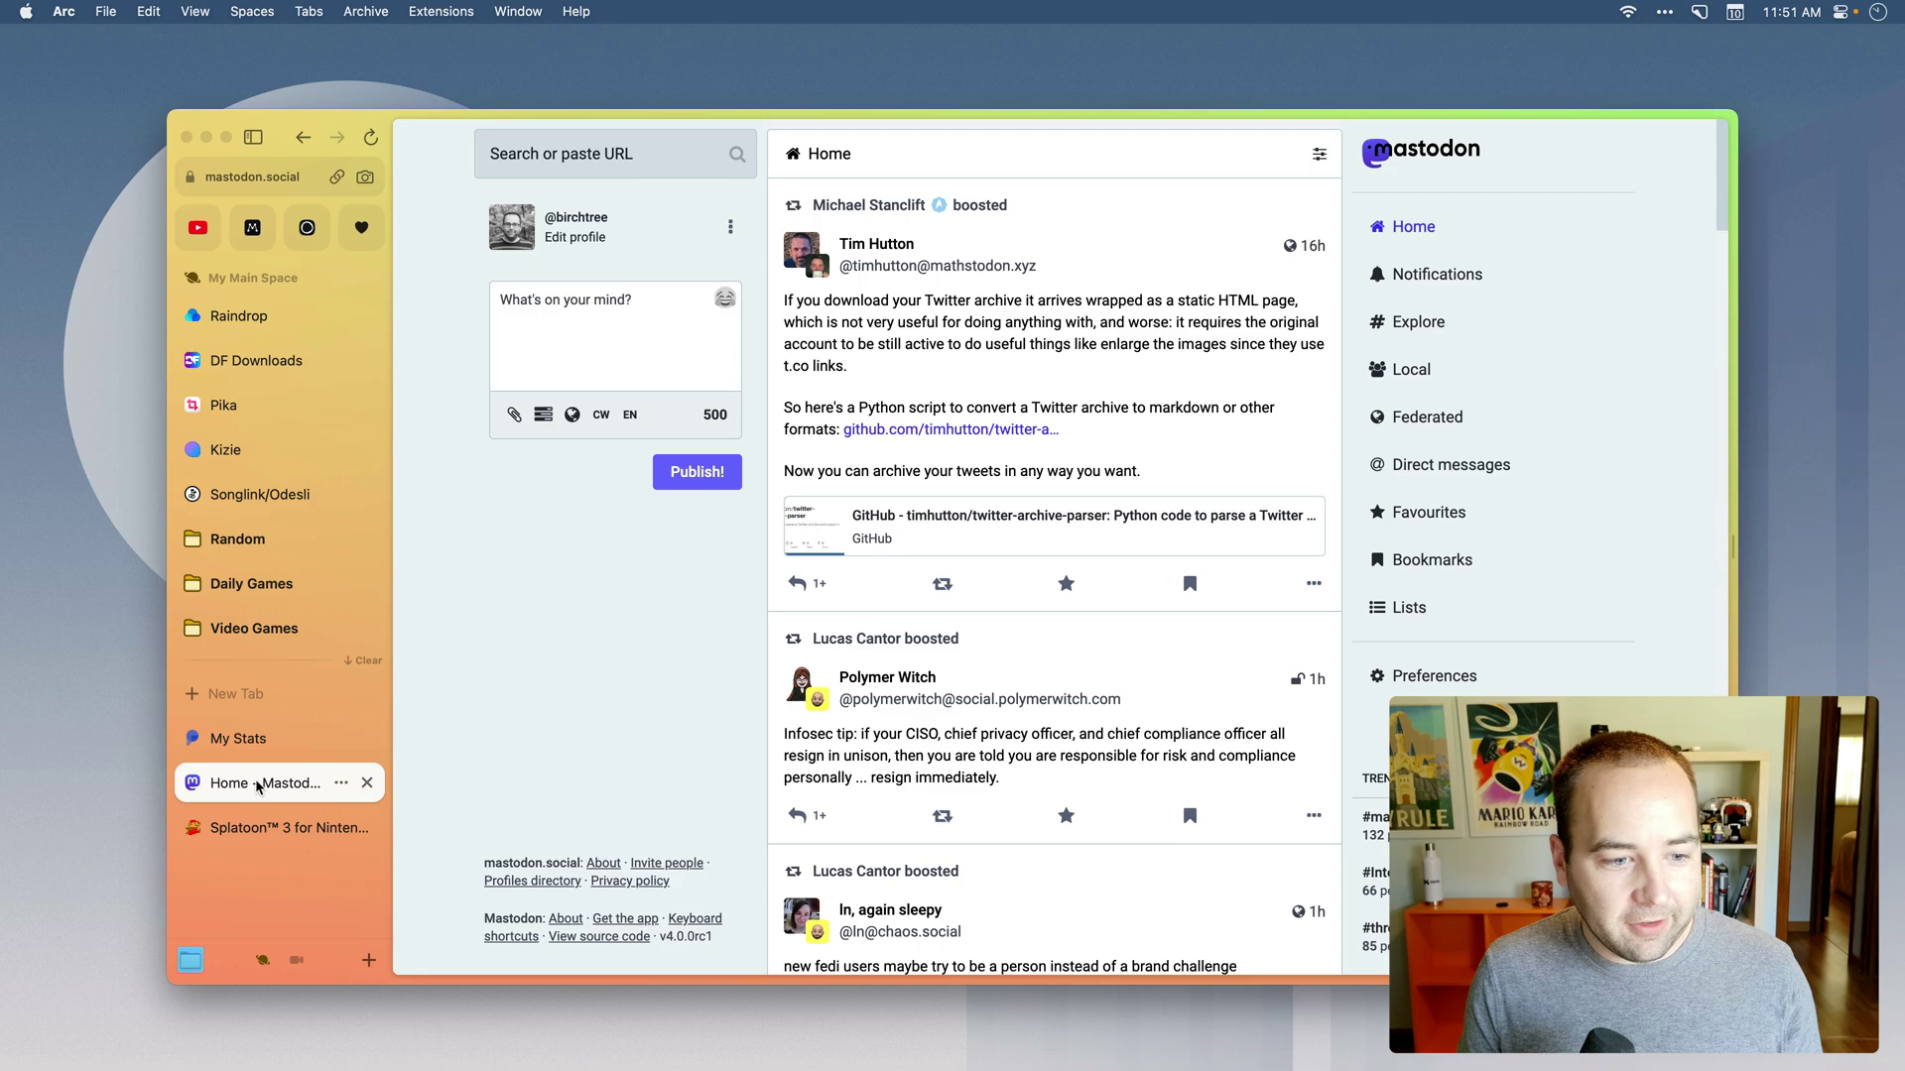
{"action": "double_click", "coordinate": [256, 784]}
{"action": "type", "text": "Mast"}
{"action": "key", "text": "Return"}
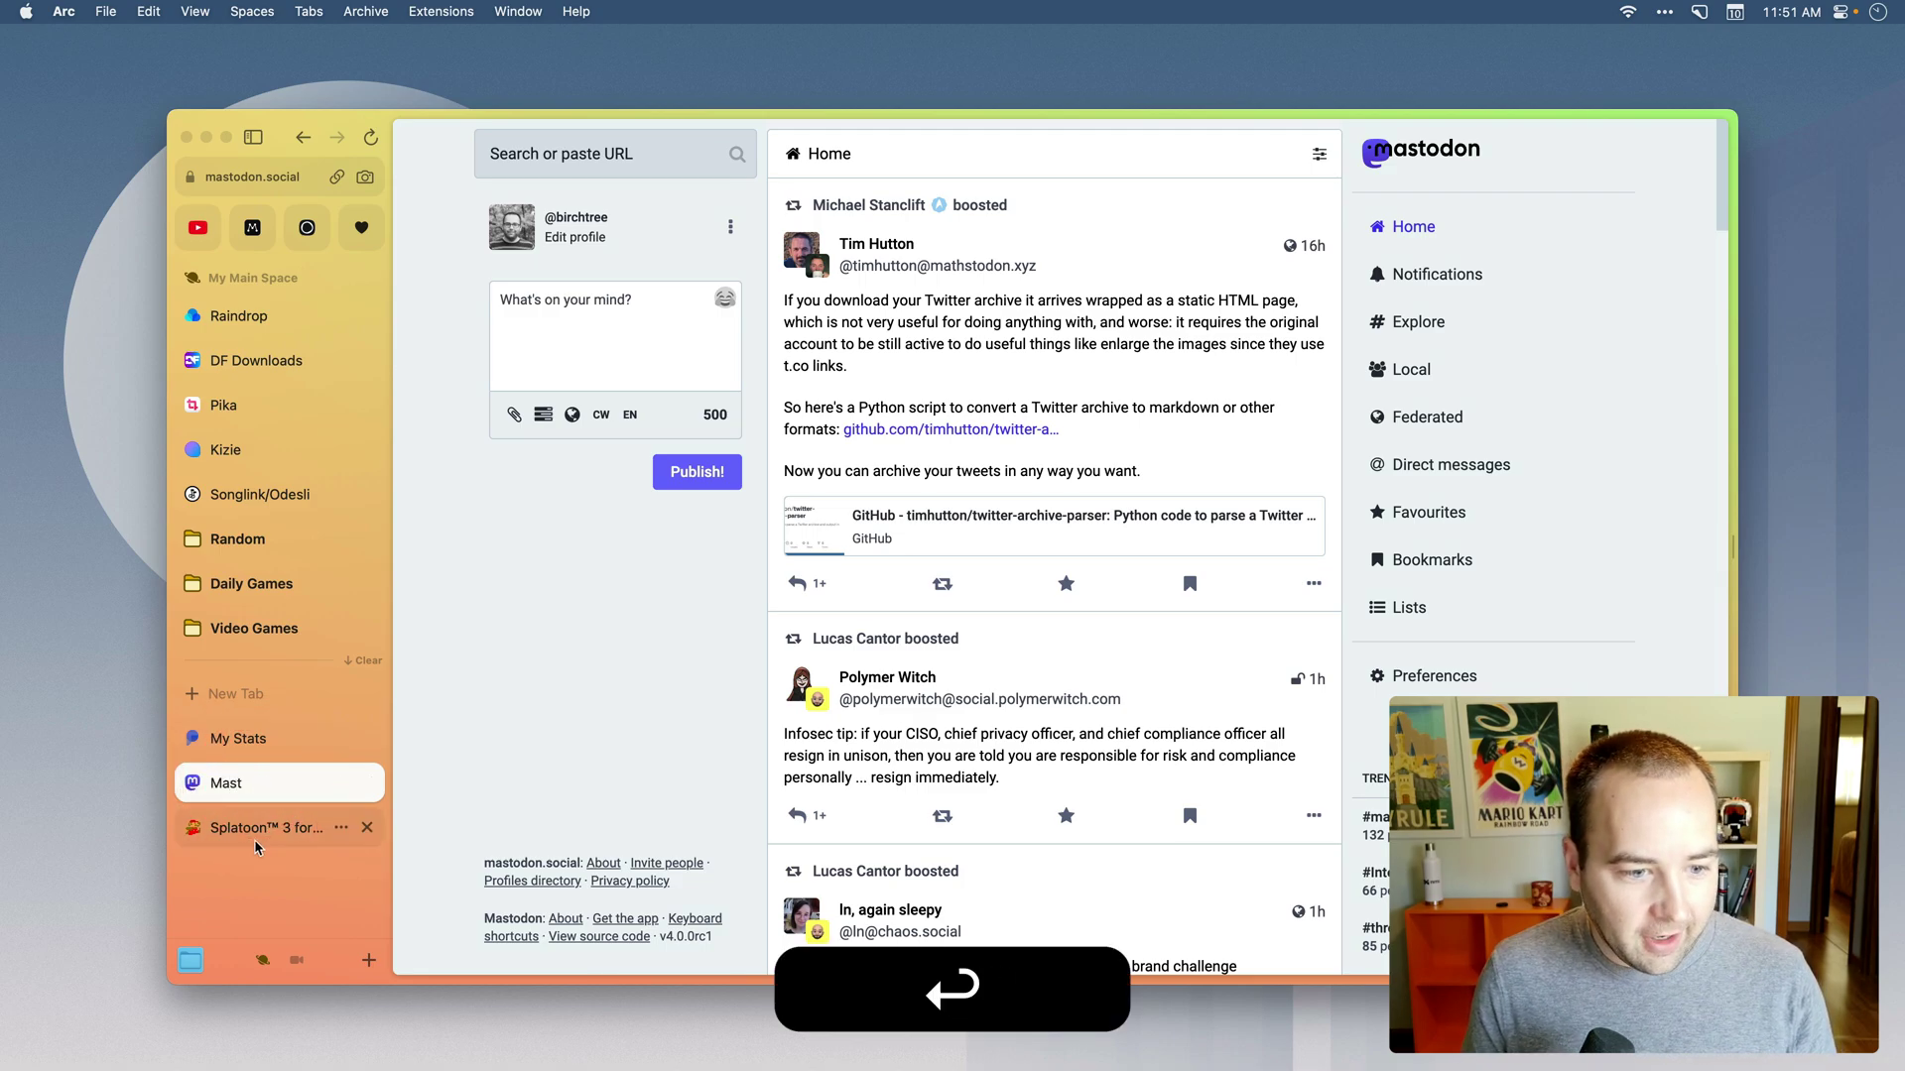
Trim the Splatoon tab's name to 'Splatoon 3', then revisit the Mast and My Stats tabs.
{"action": "double_click", "coordinate": [250, 829]}
{"action": "key", "text": "alt+Right"}
{"action": "key", "text": "BackSpace"}
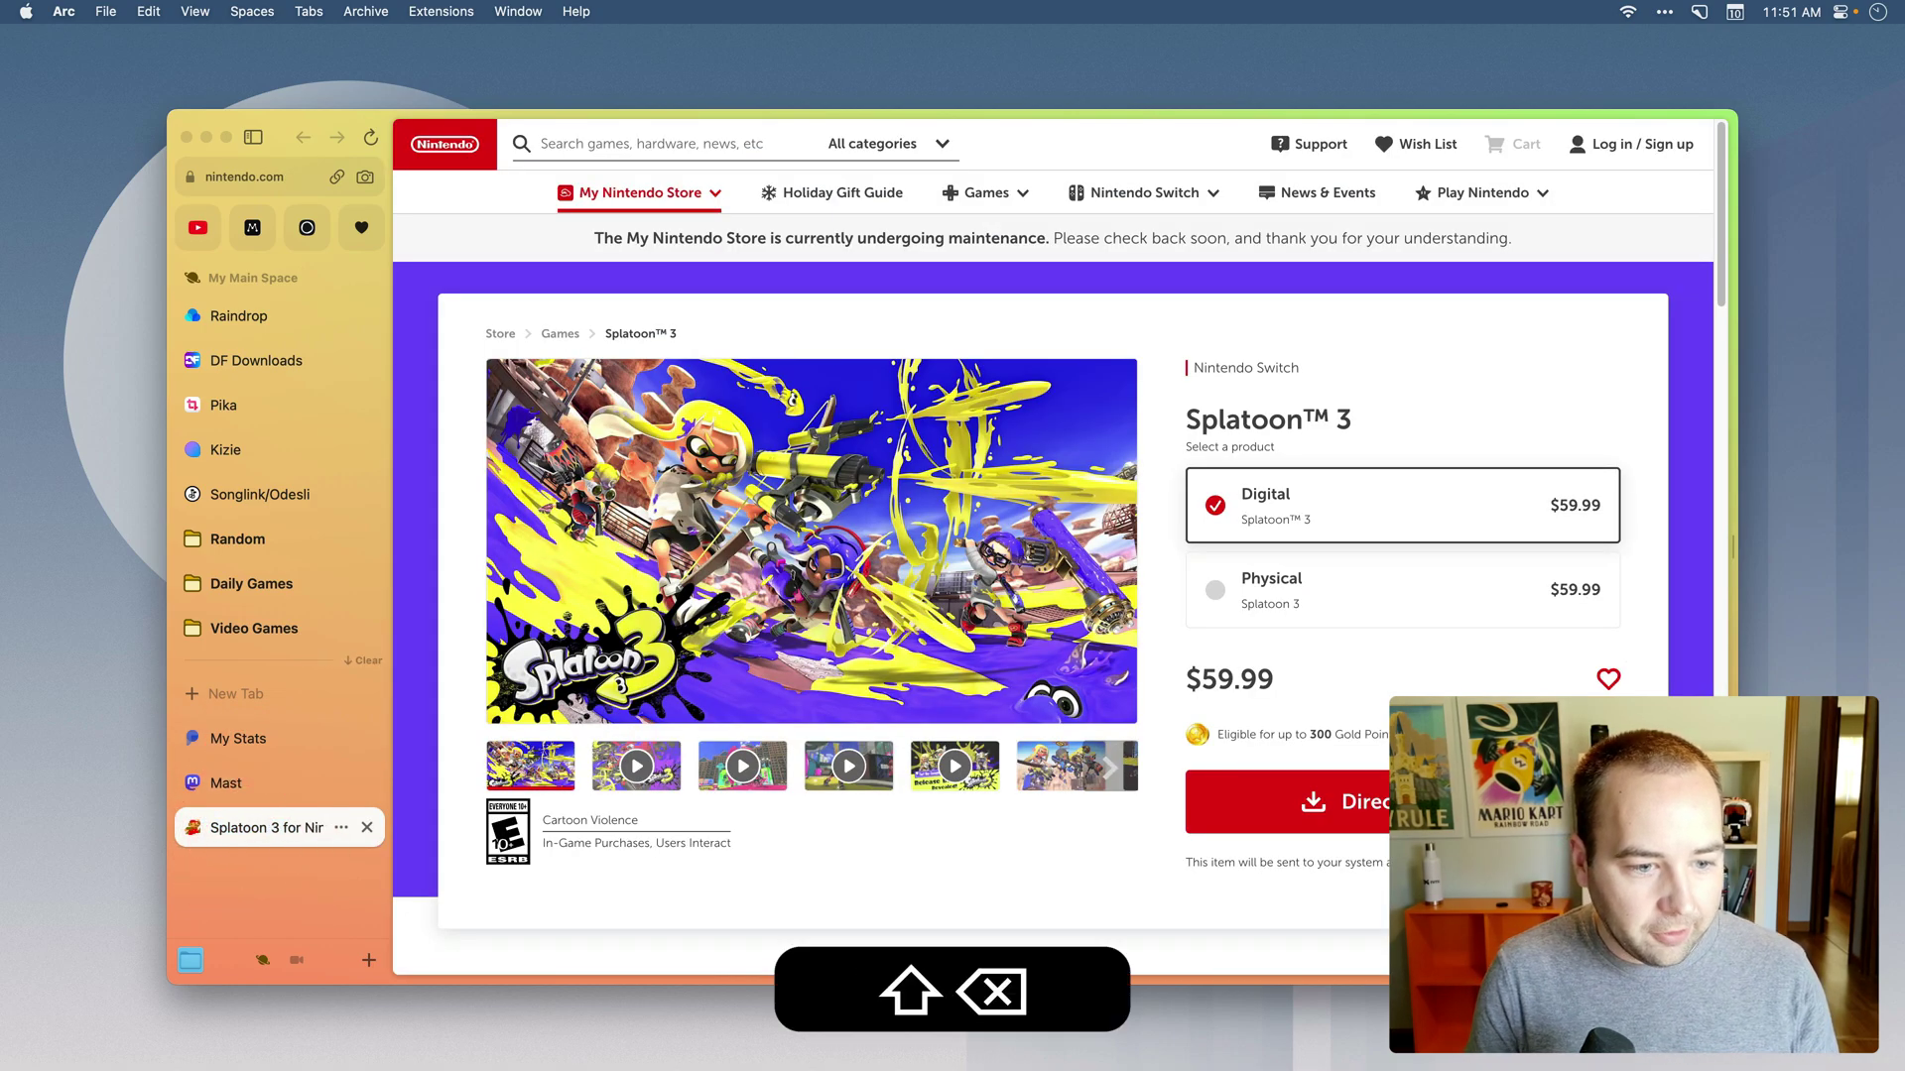
{"action": "key", "text": "alt+Right"}
{"action": "key", "text": "shift+super+Right"}
{"action": "key", "text": "BackSpace"}
{"action": "key", "text": "Return"}
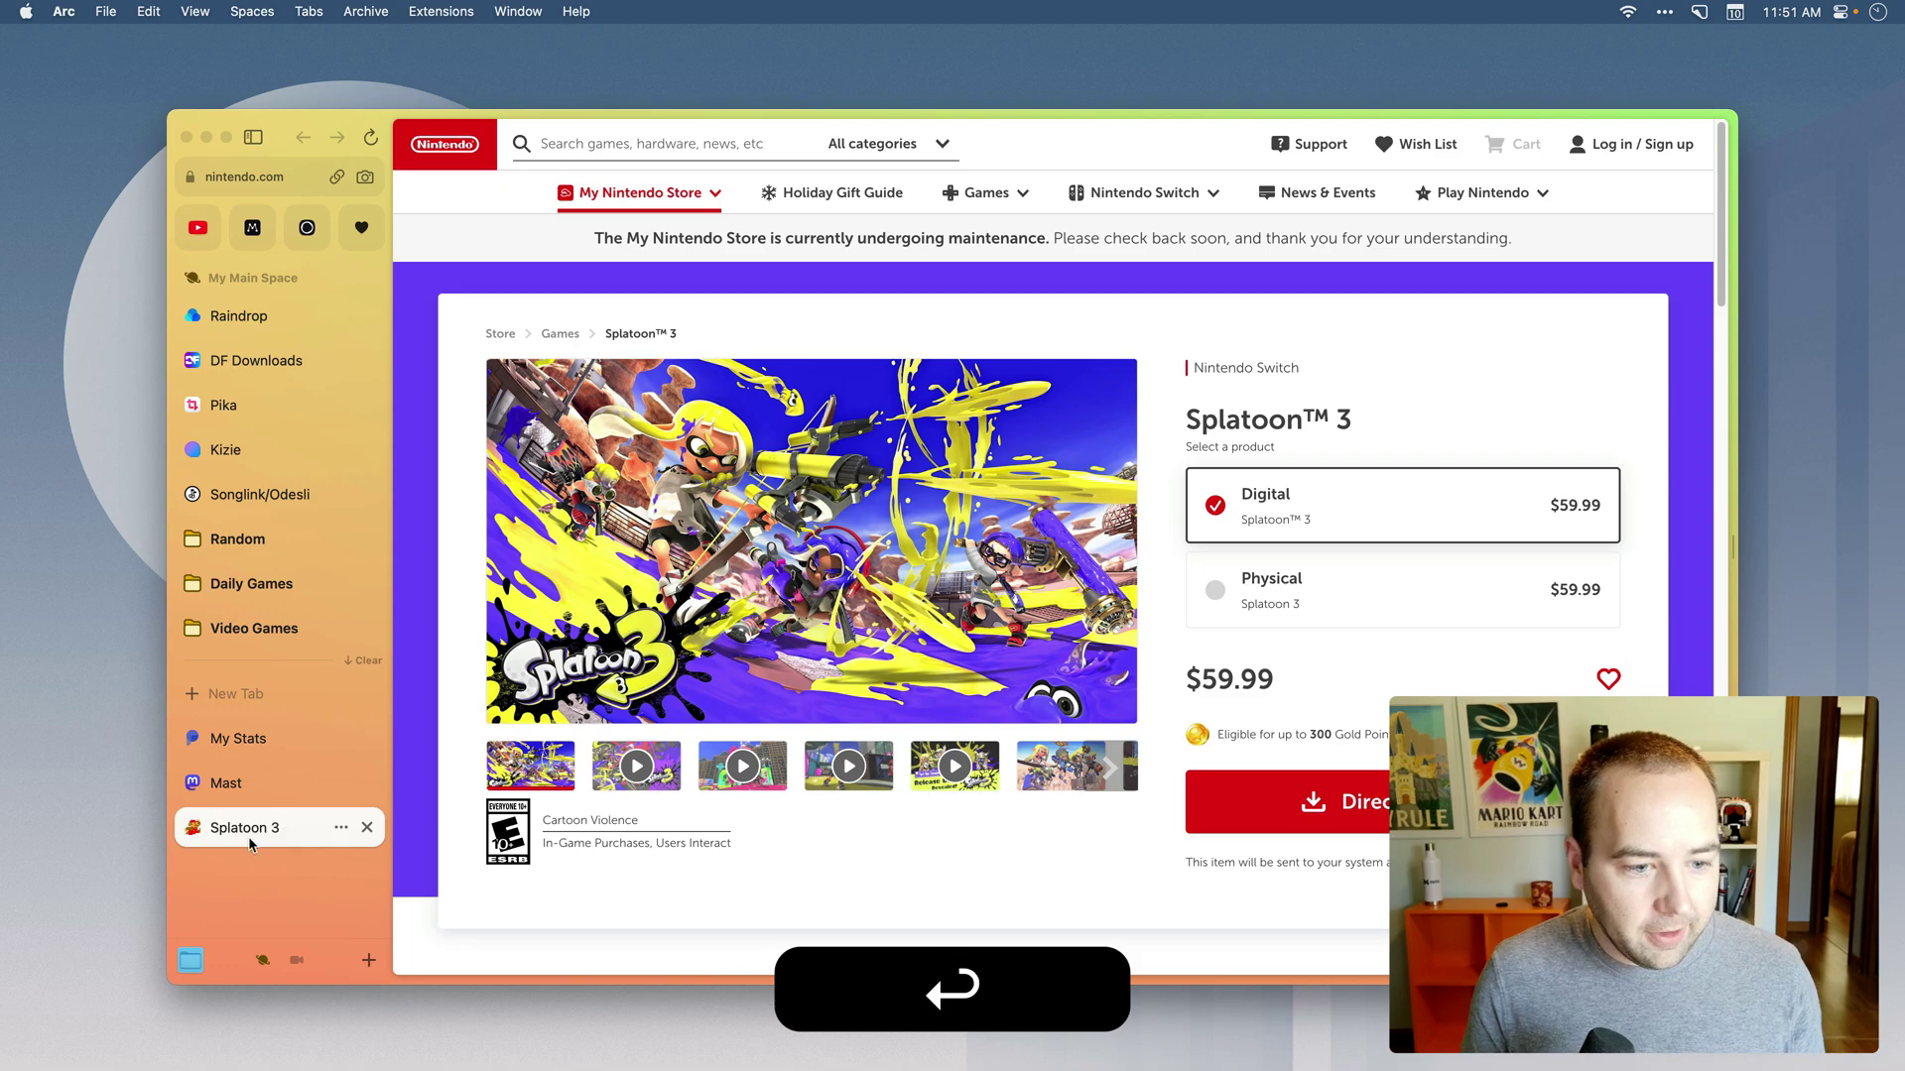
{"action": "left_click", "coordinate": [264, 785]}
{"action": "left_click", "coordinate": [277, 732]}
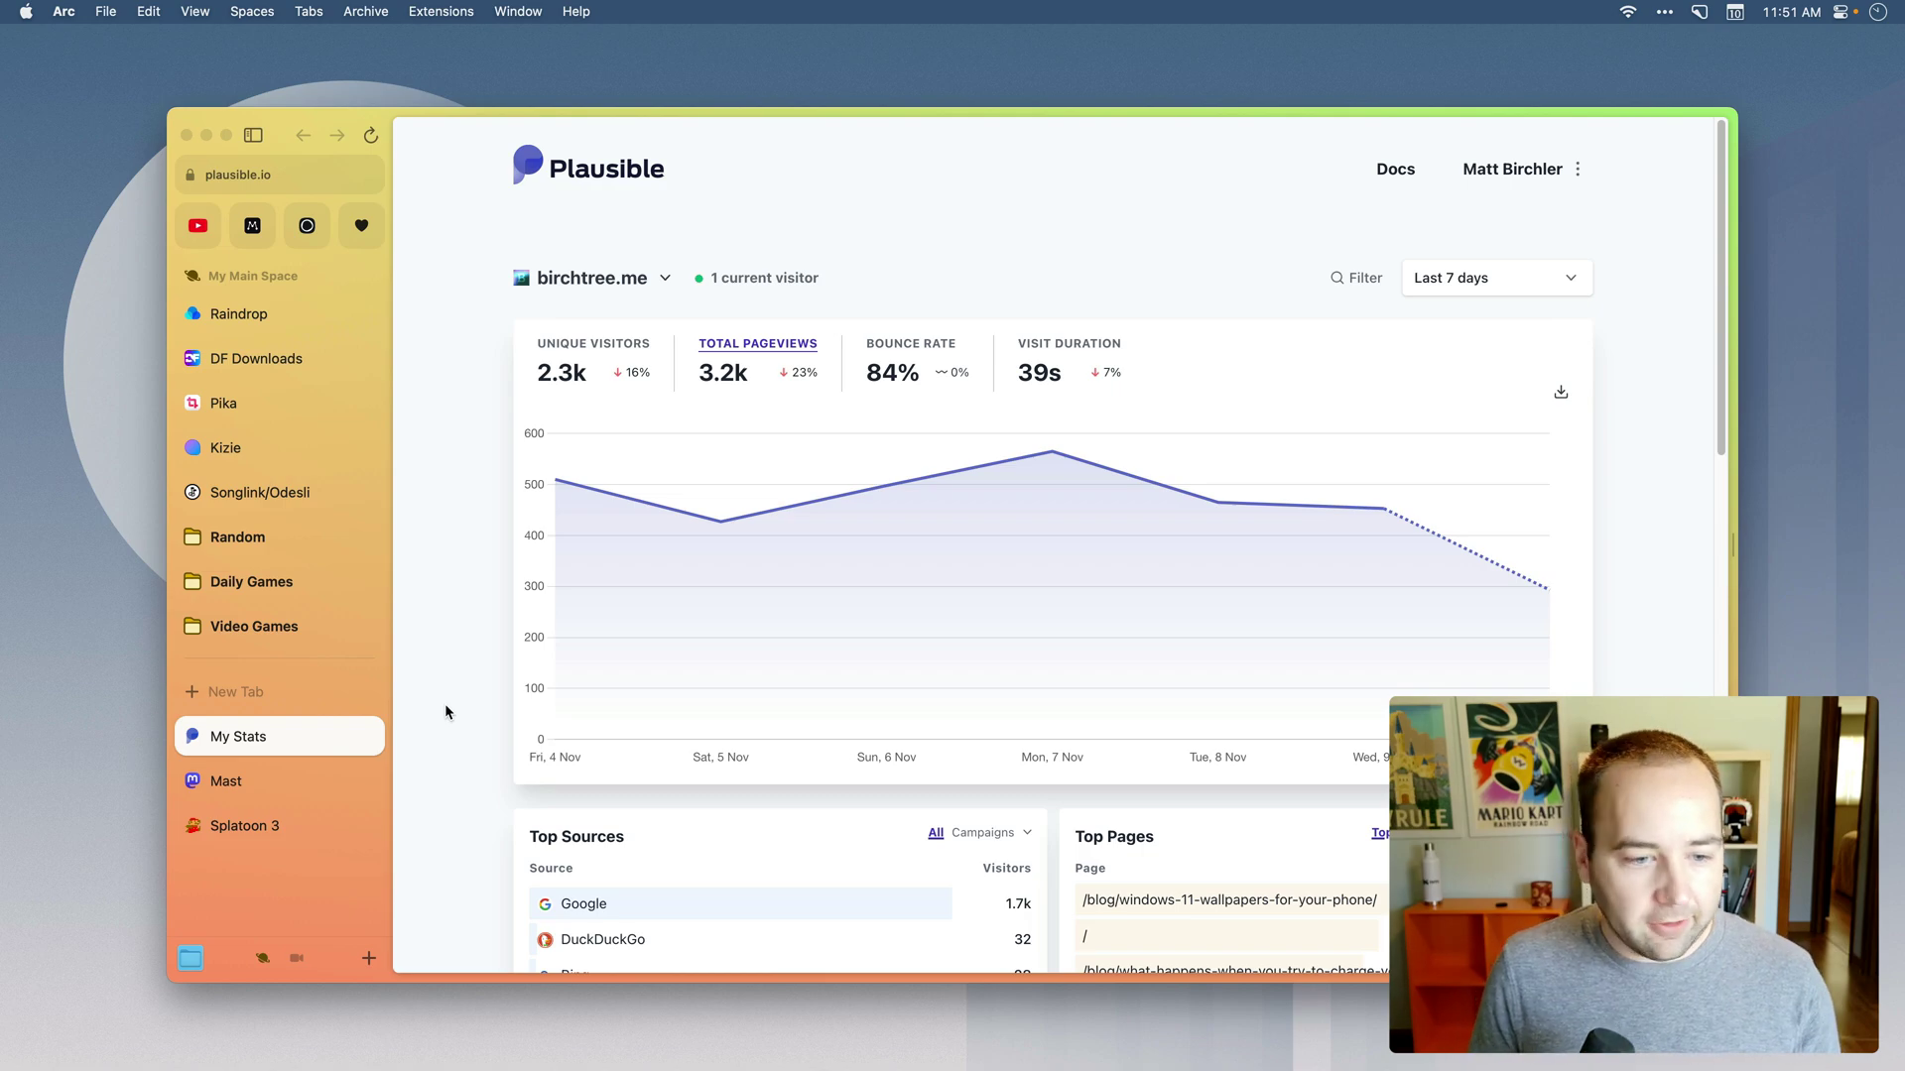
{"action": "key", "text": "super+q"}
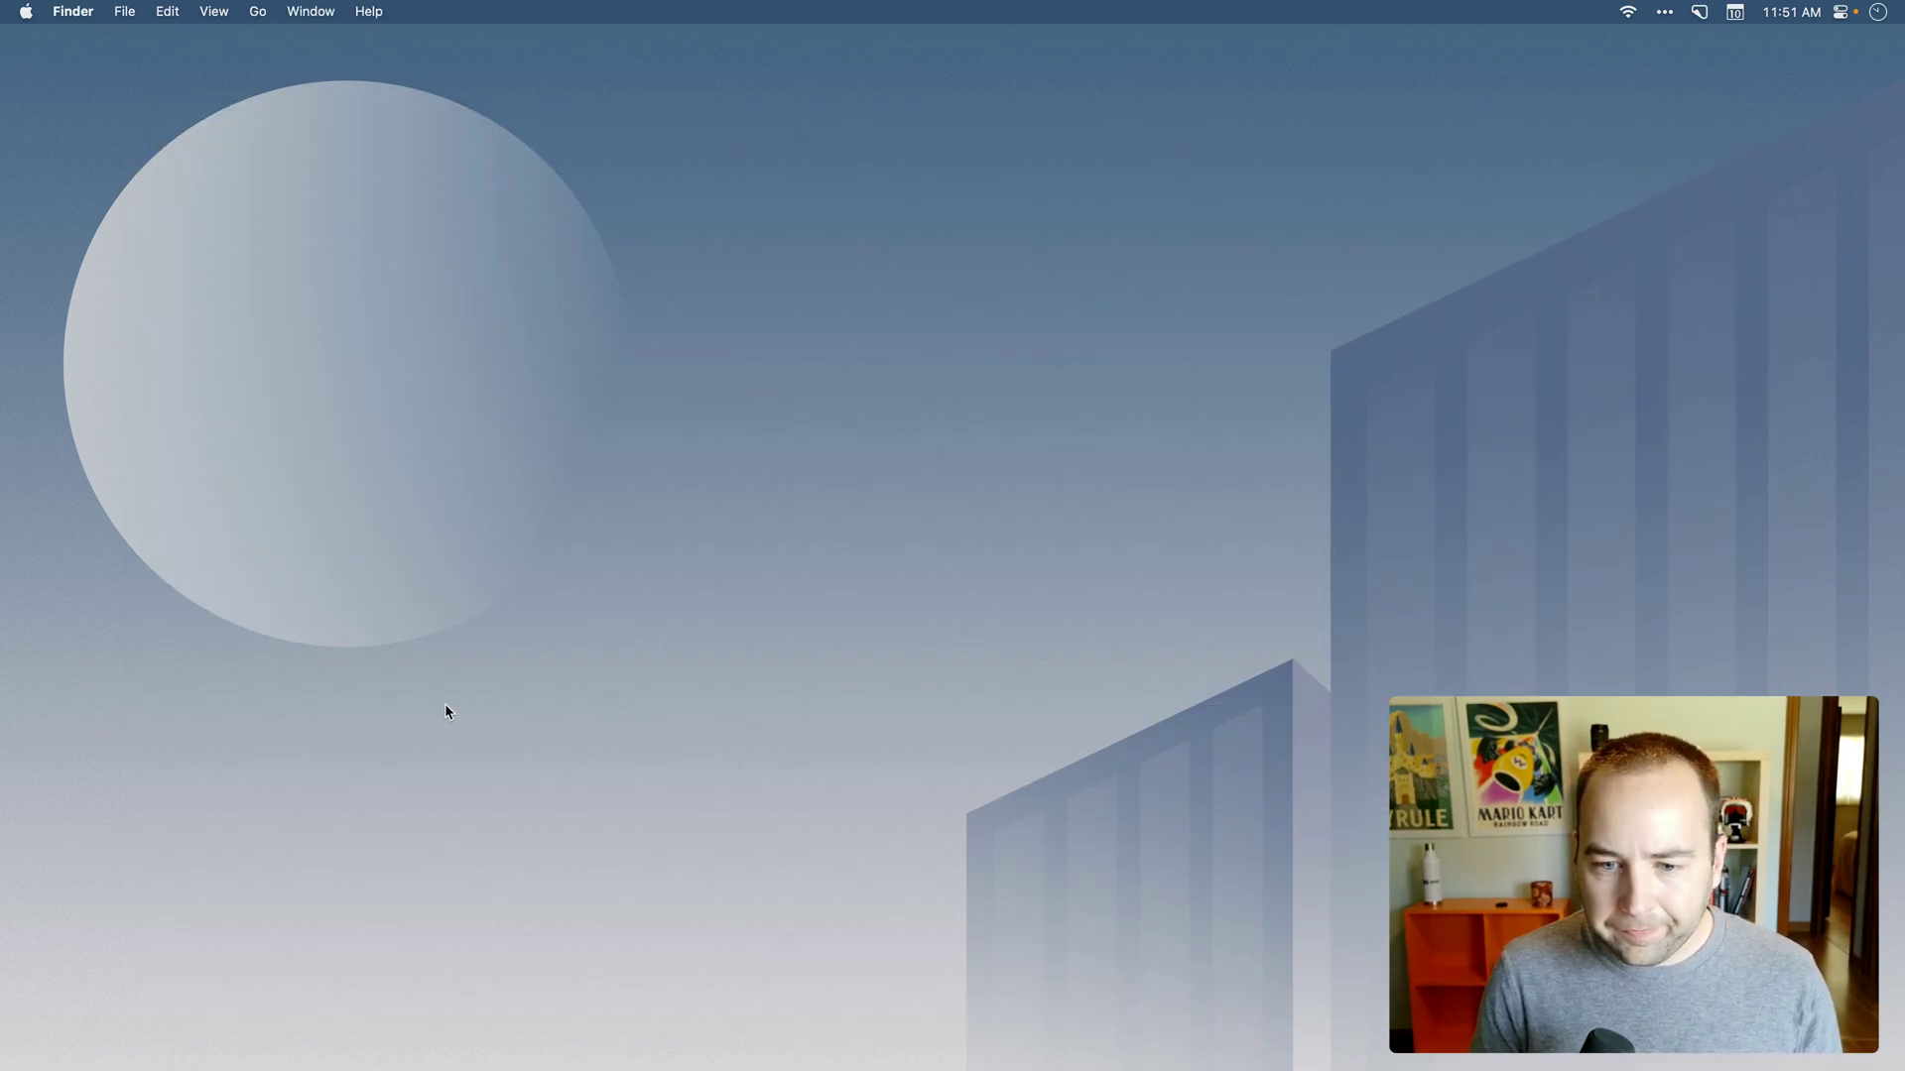
{"action": "left_click", "coordinate": [659, 1031]}
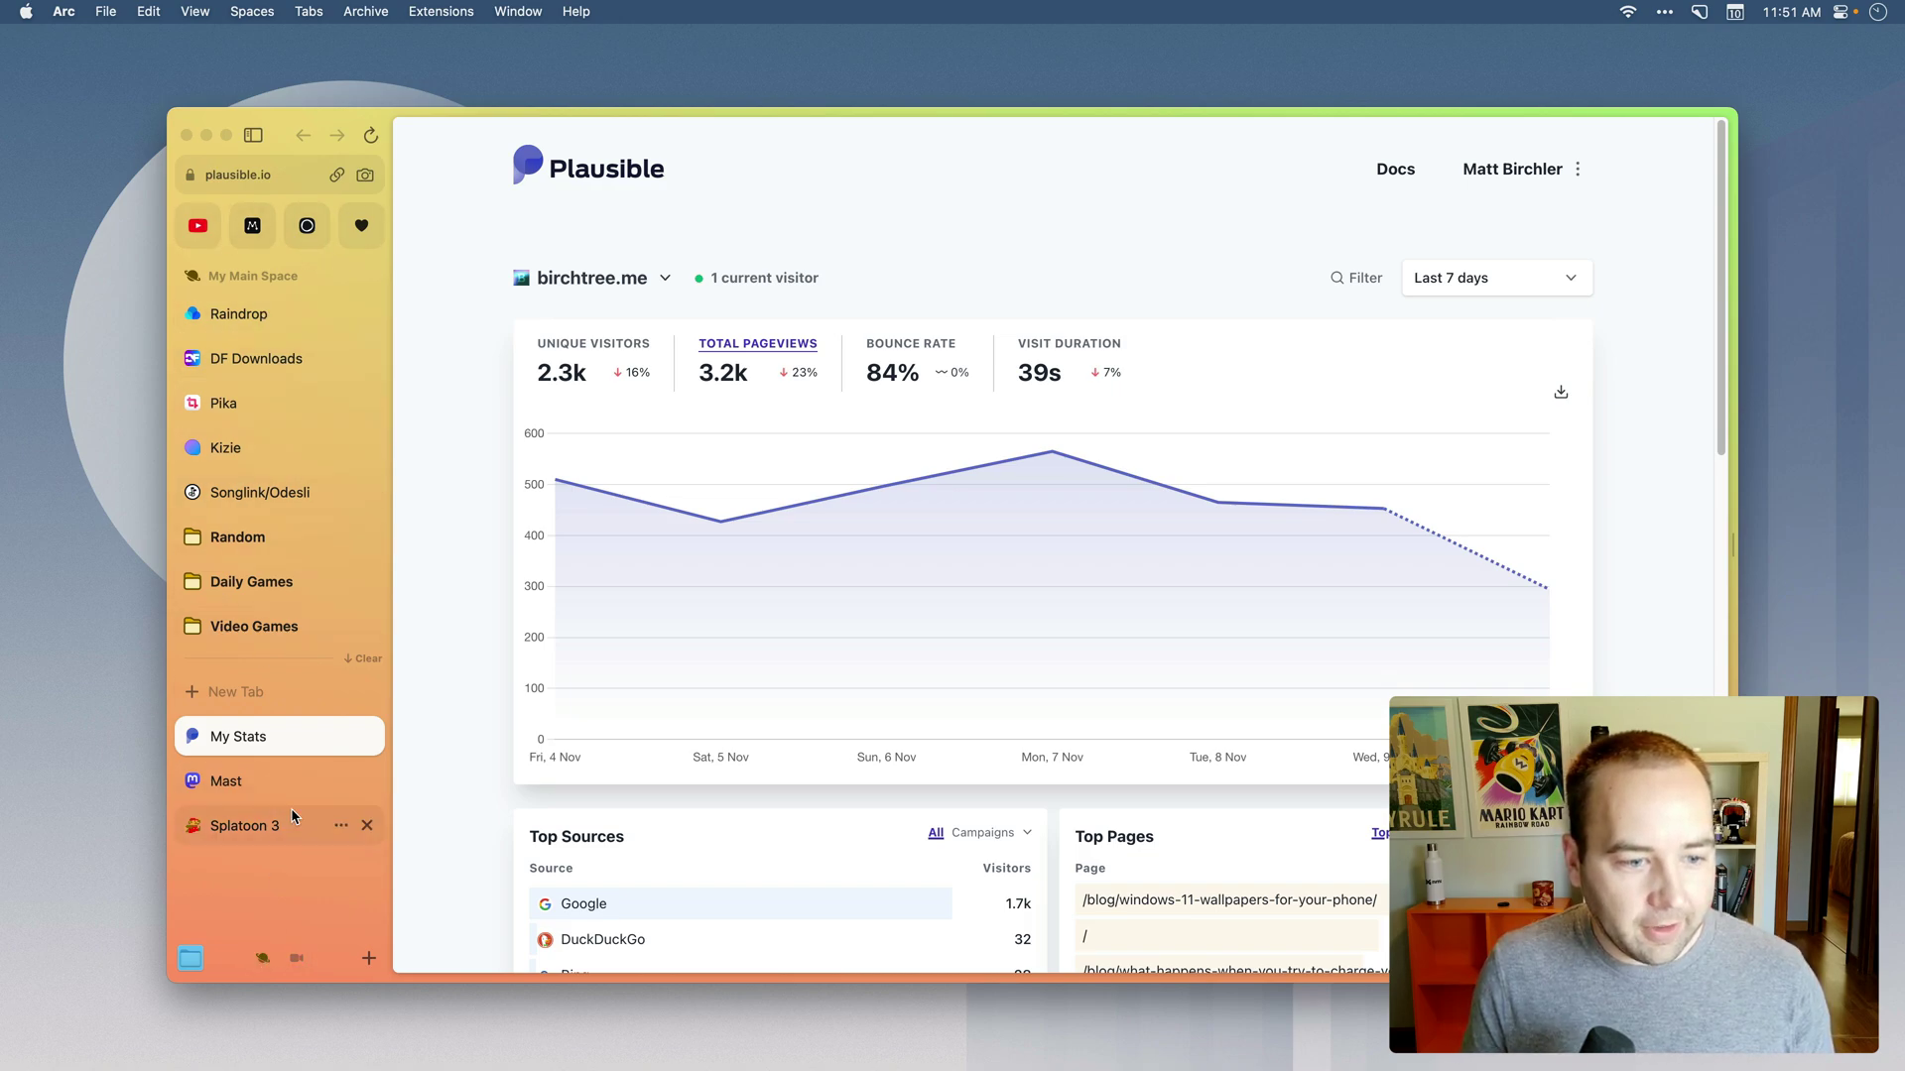
Open YouTube Studio in the Video space and YouTube in My Main Space.
{"action": "left_click", "coordinate": [295, 959]}
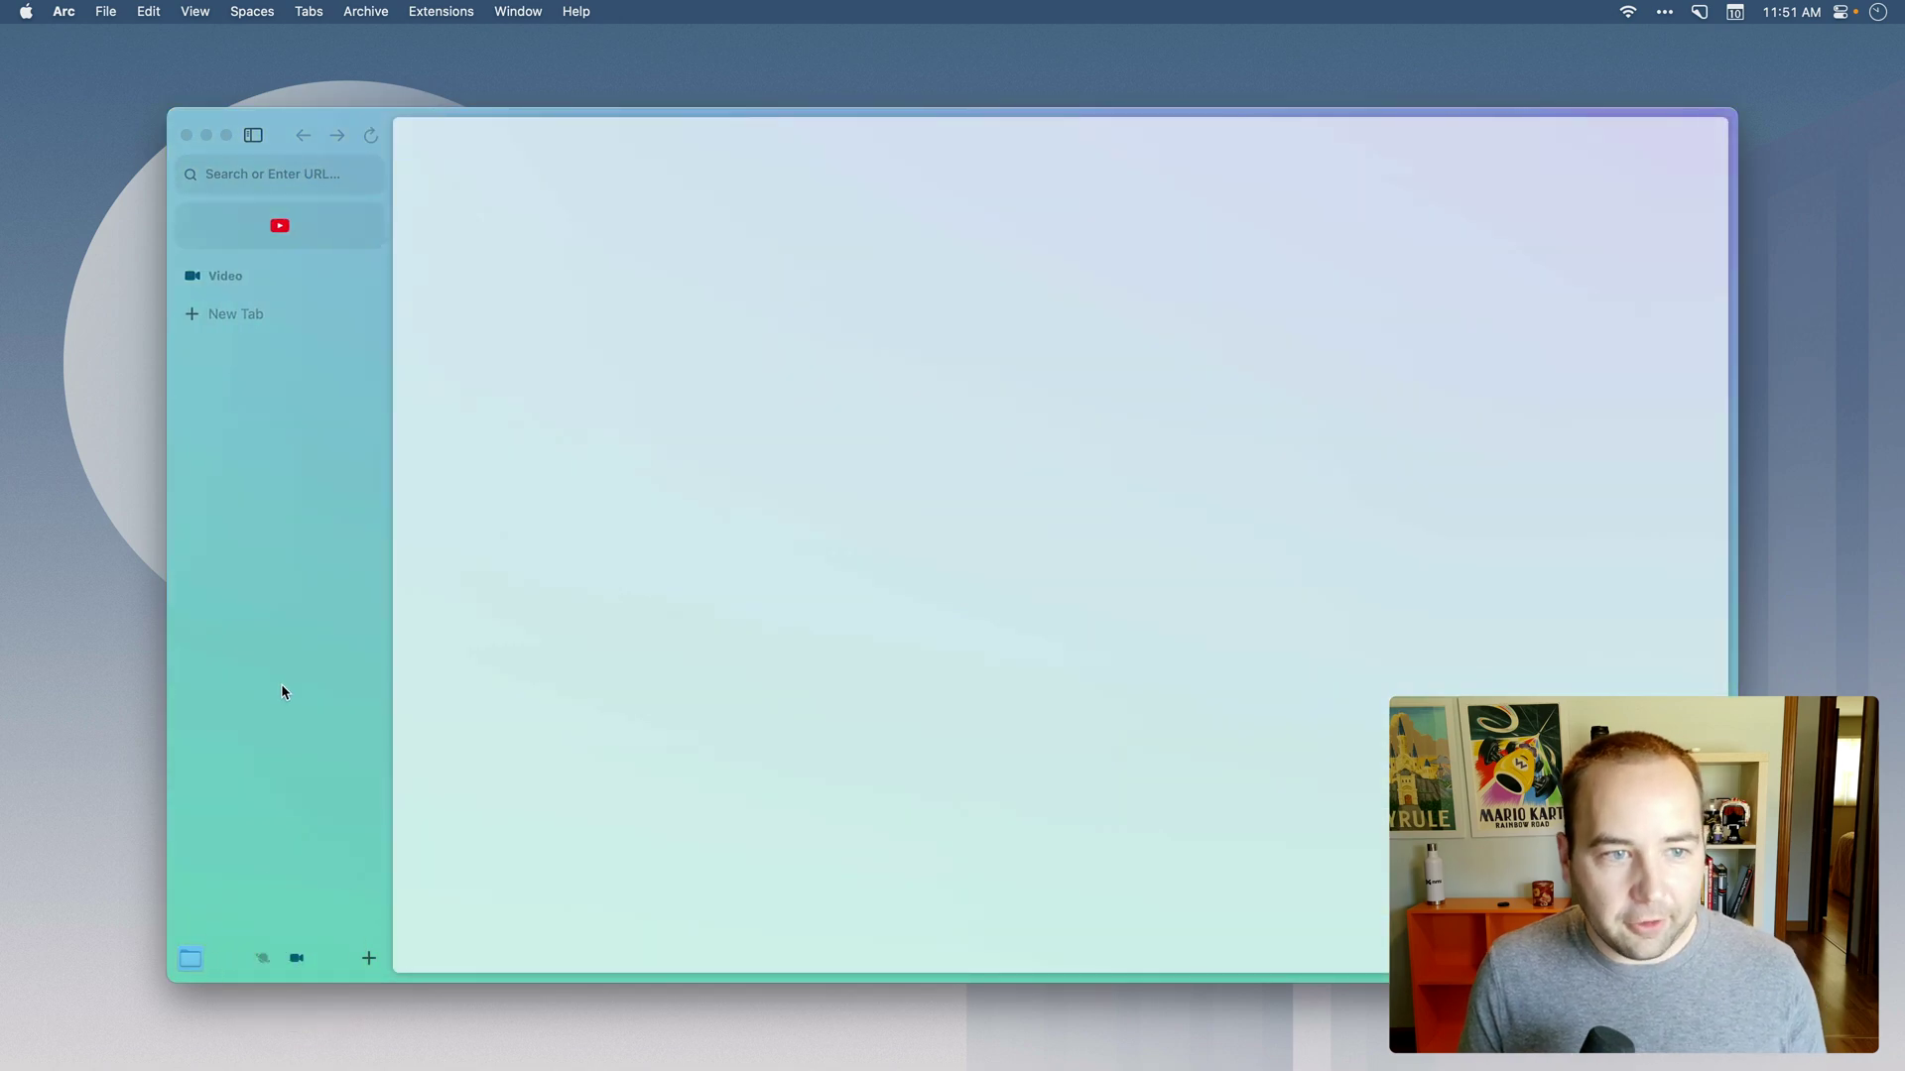
{"action": "left_click", "coordinate": [243, 237]}
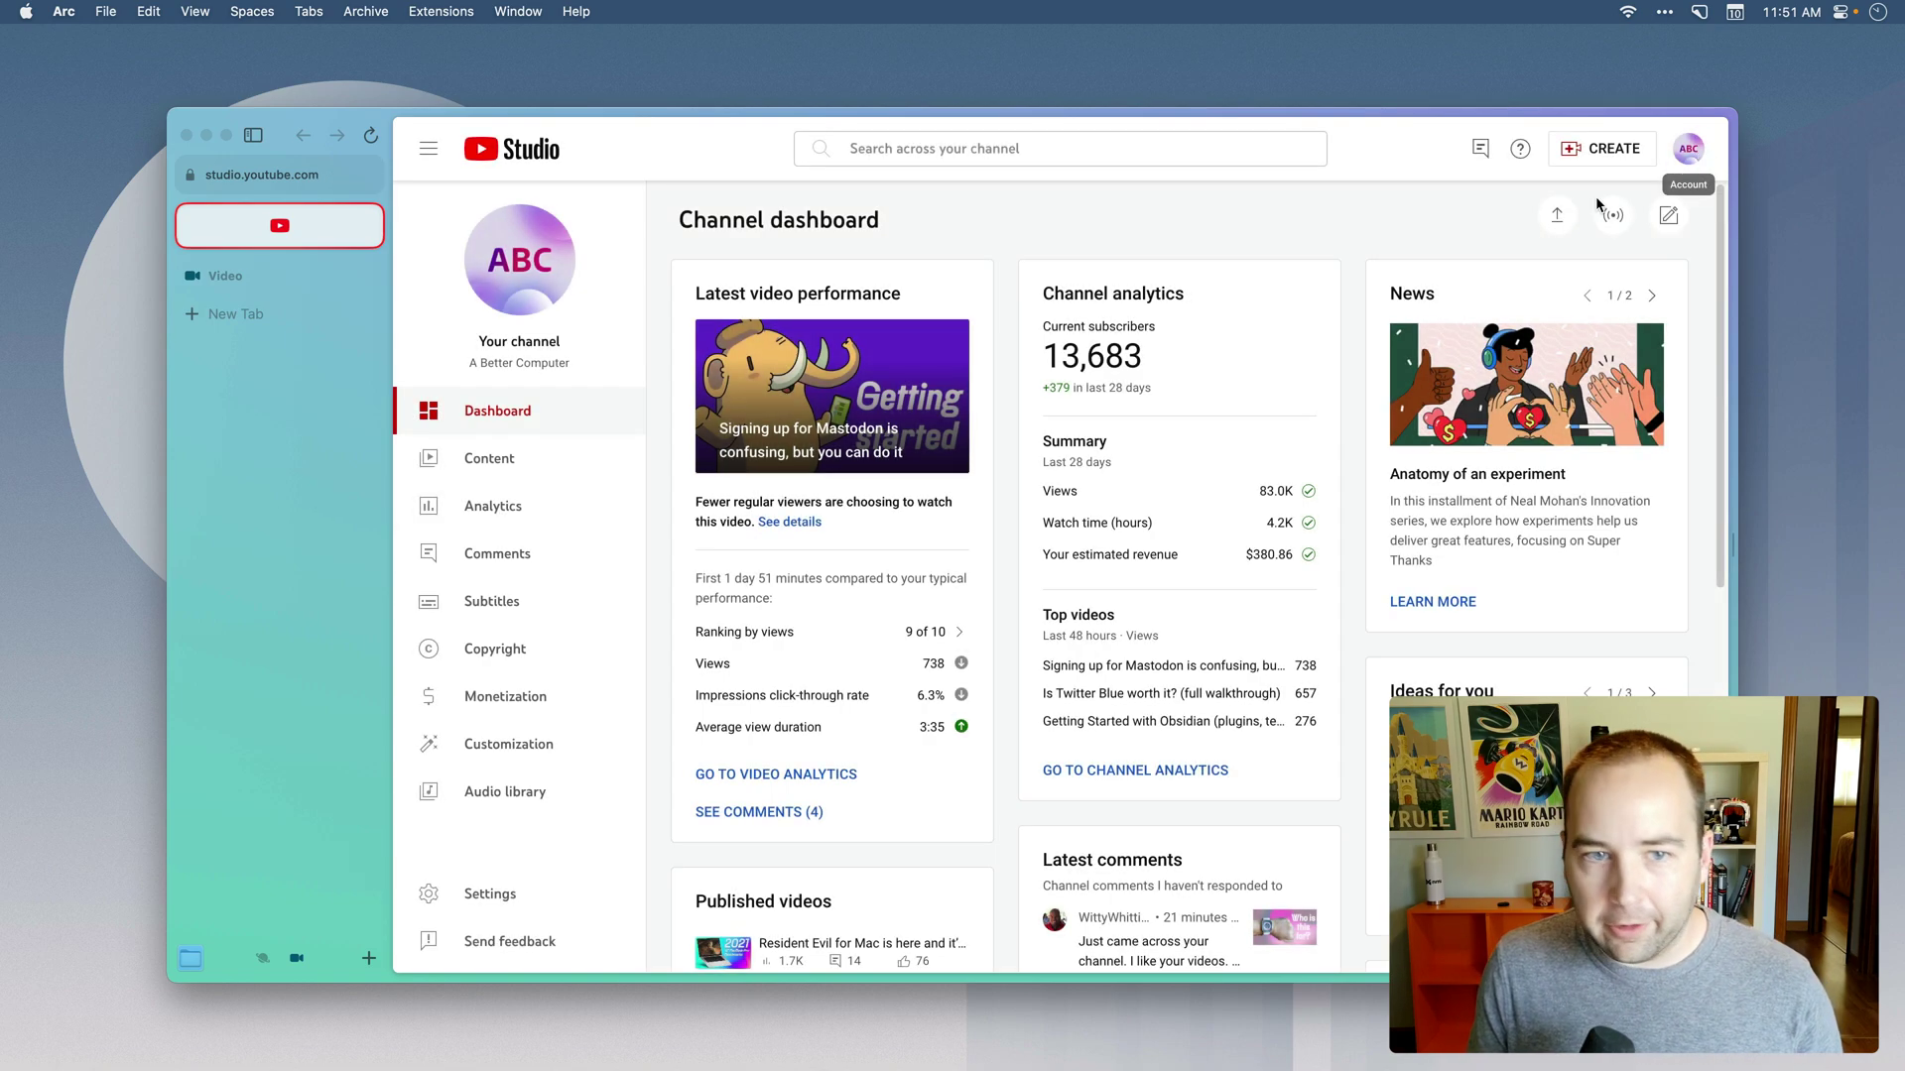
{"action": "left_click", "coordinate": [264, 961]}
{"action": "left_click", "coordinate": [197, 225]}
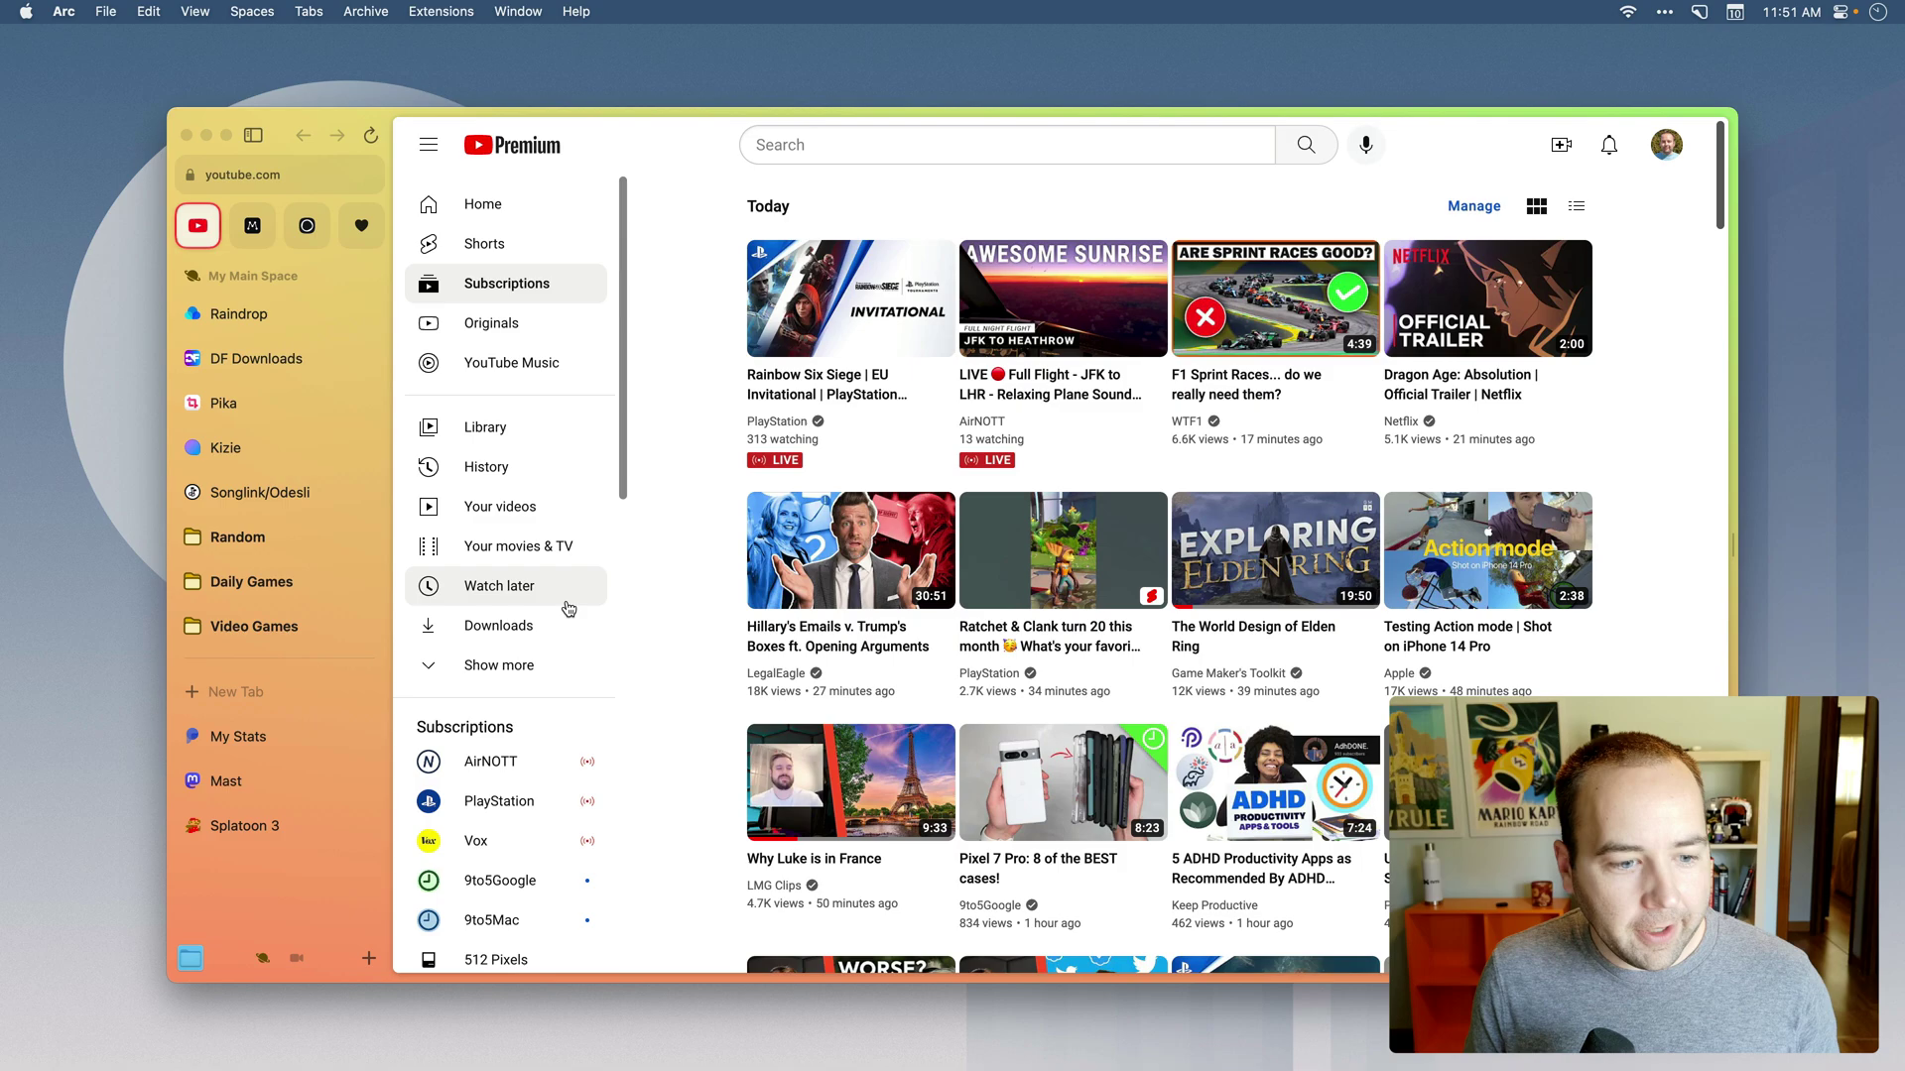
Toggle between the Video space and My Main Space, reopening YouTube Studio, ending in My Main Space.
{"action": "left_click", "coordinate": [268, 962]}
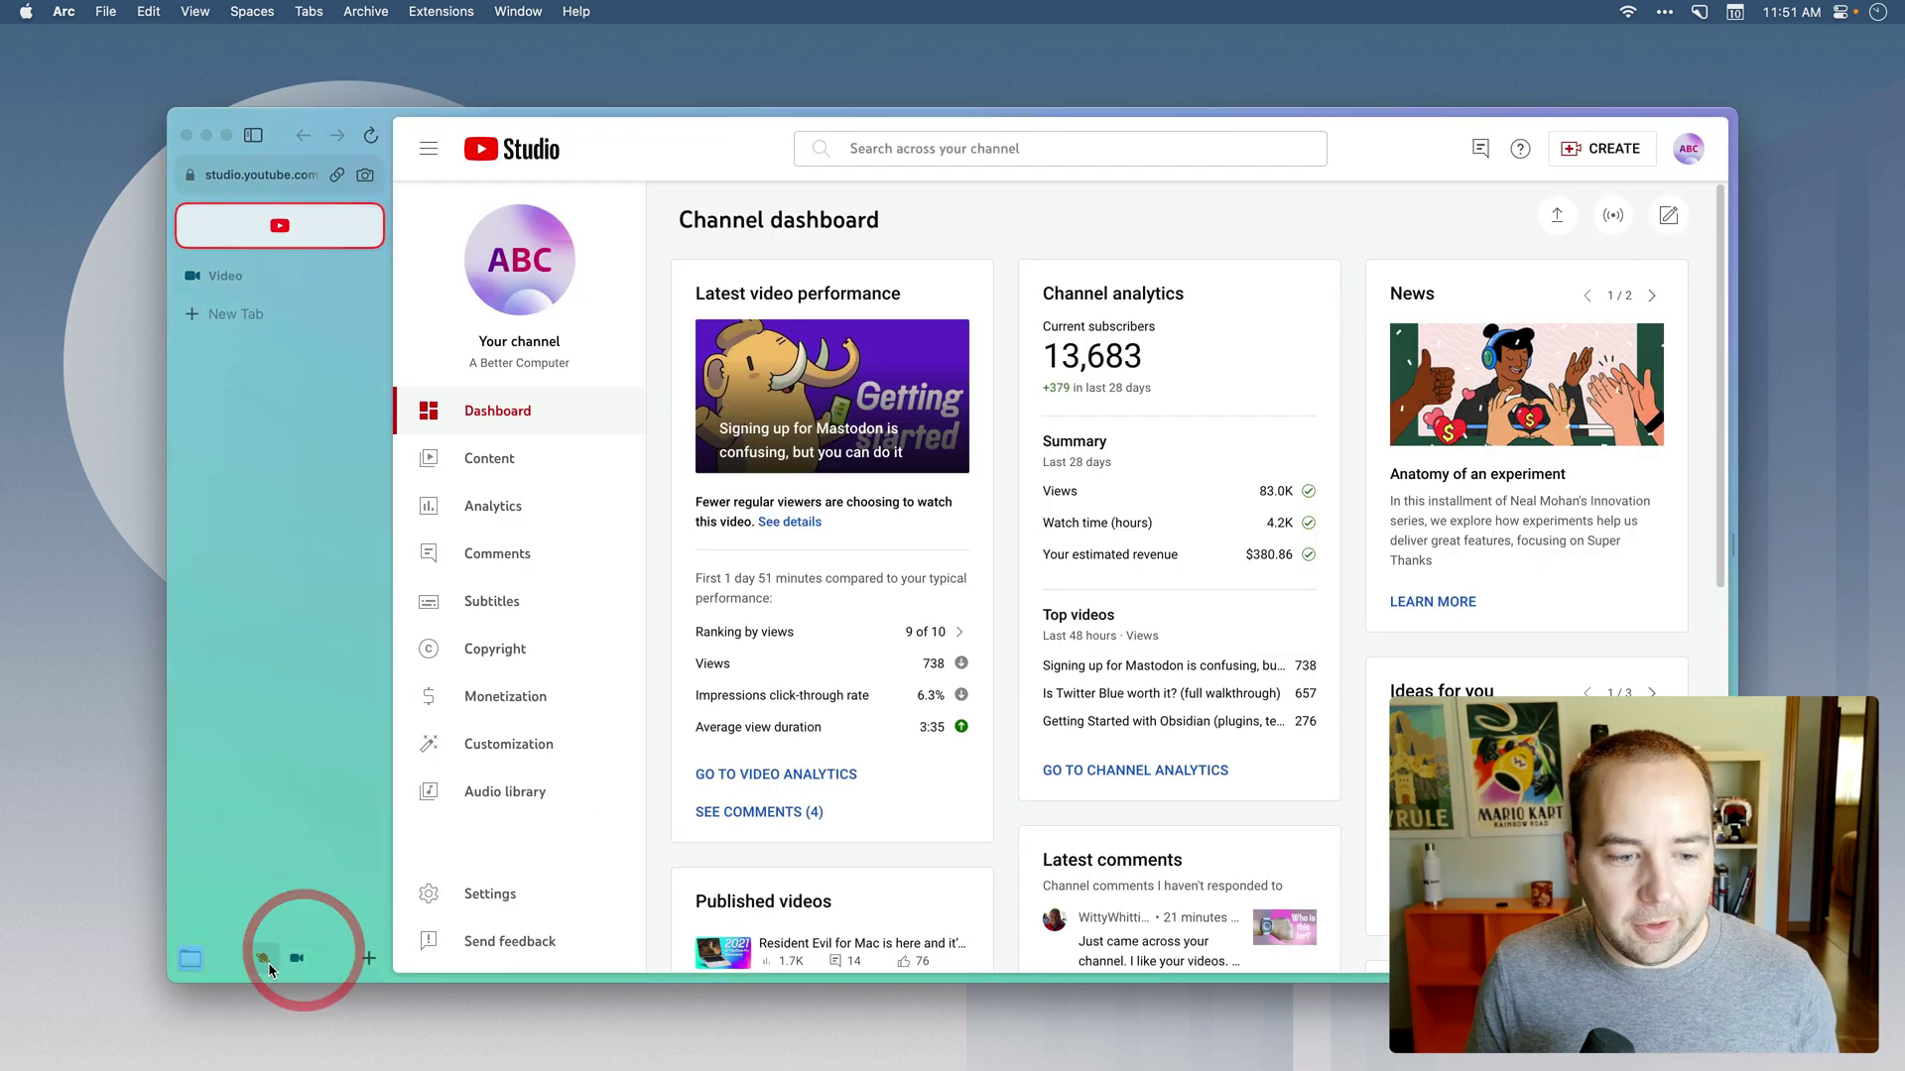
{"action": "left_click", "coordinate": [263, 958]}
{"action": "left_click", "coordinate": [297, 959]}
{"action": "left_click", "coordinate": [263, 958]}
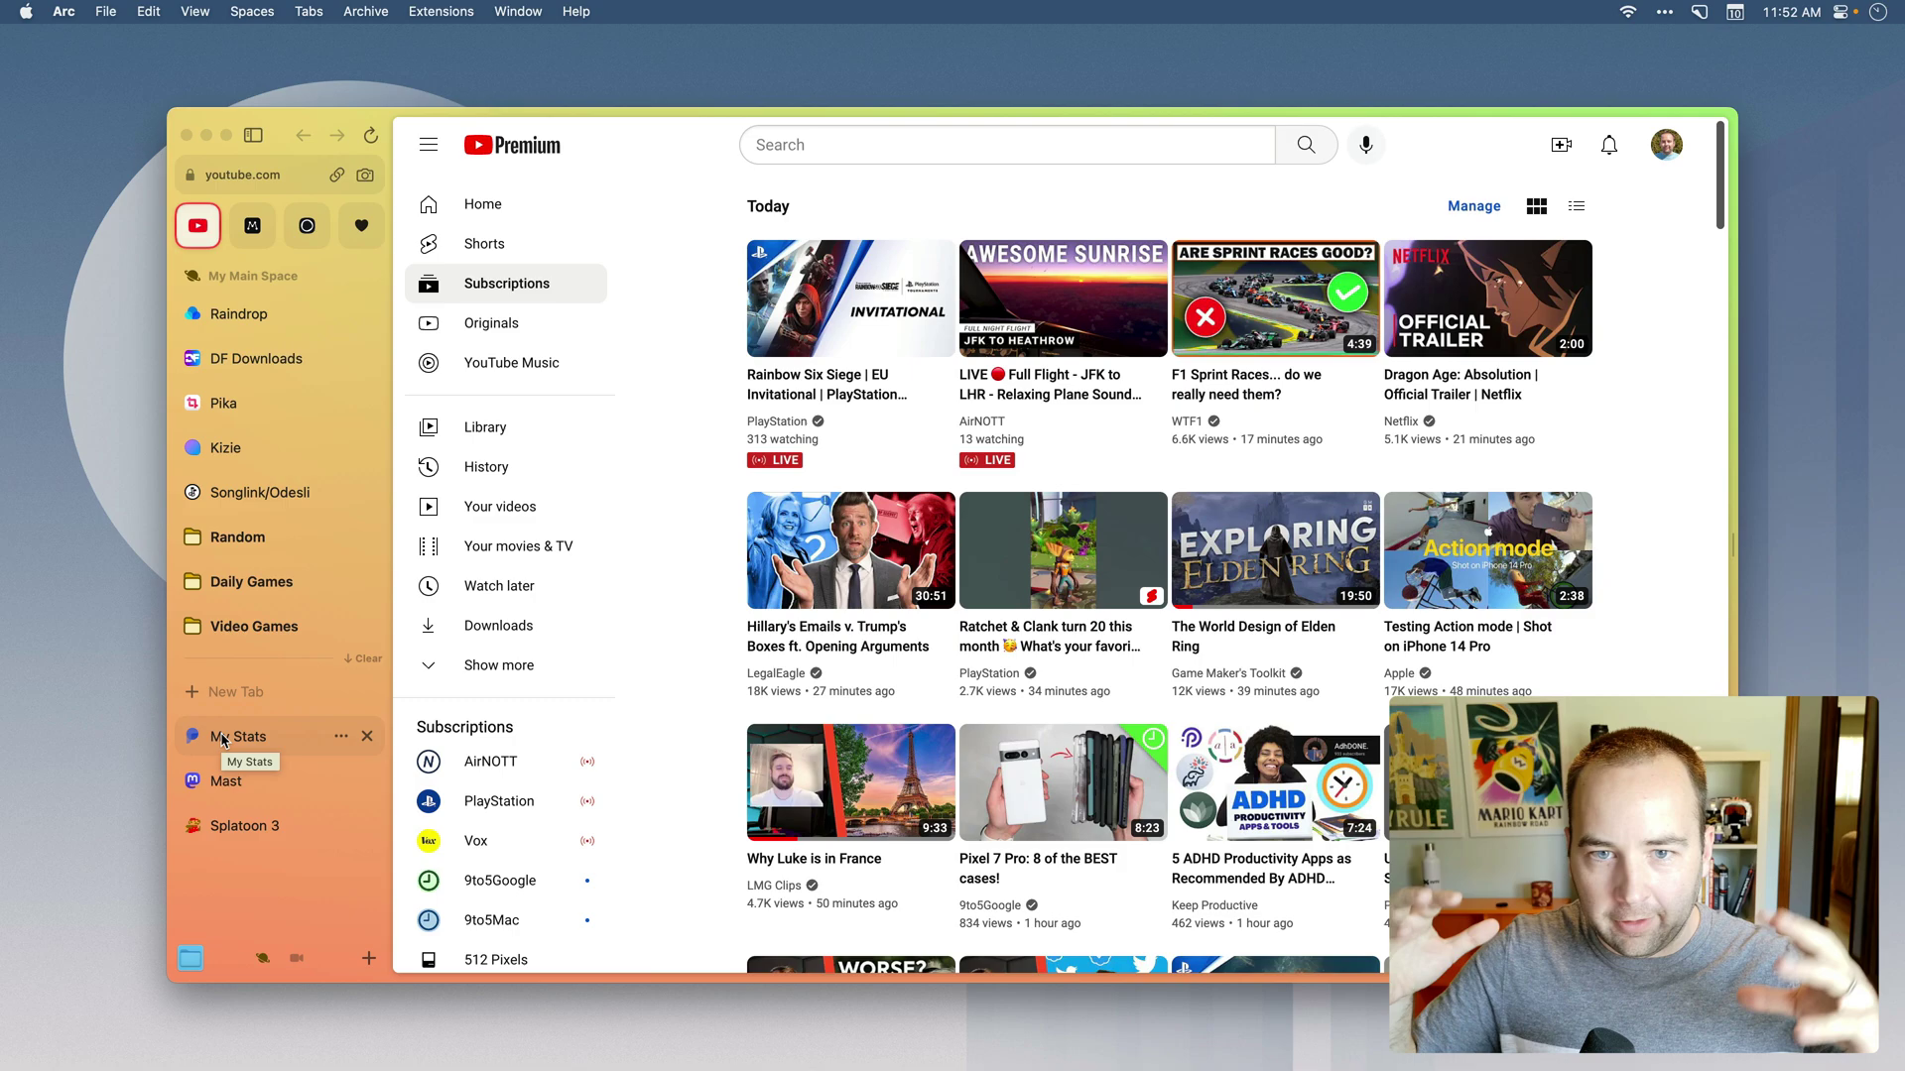
{"action": "left_click", "coordinate": [296, 960]}
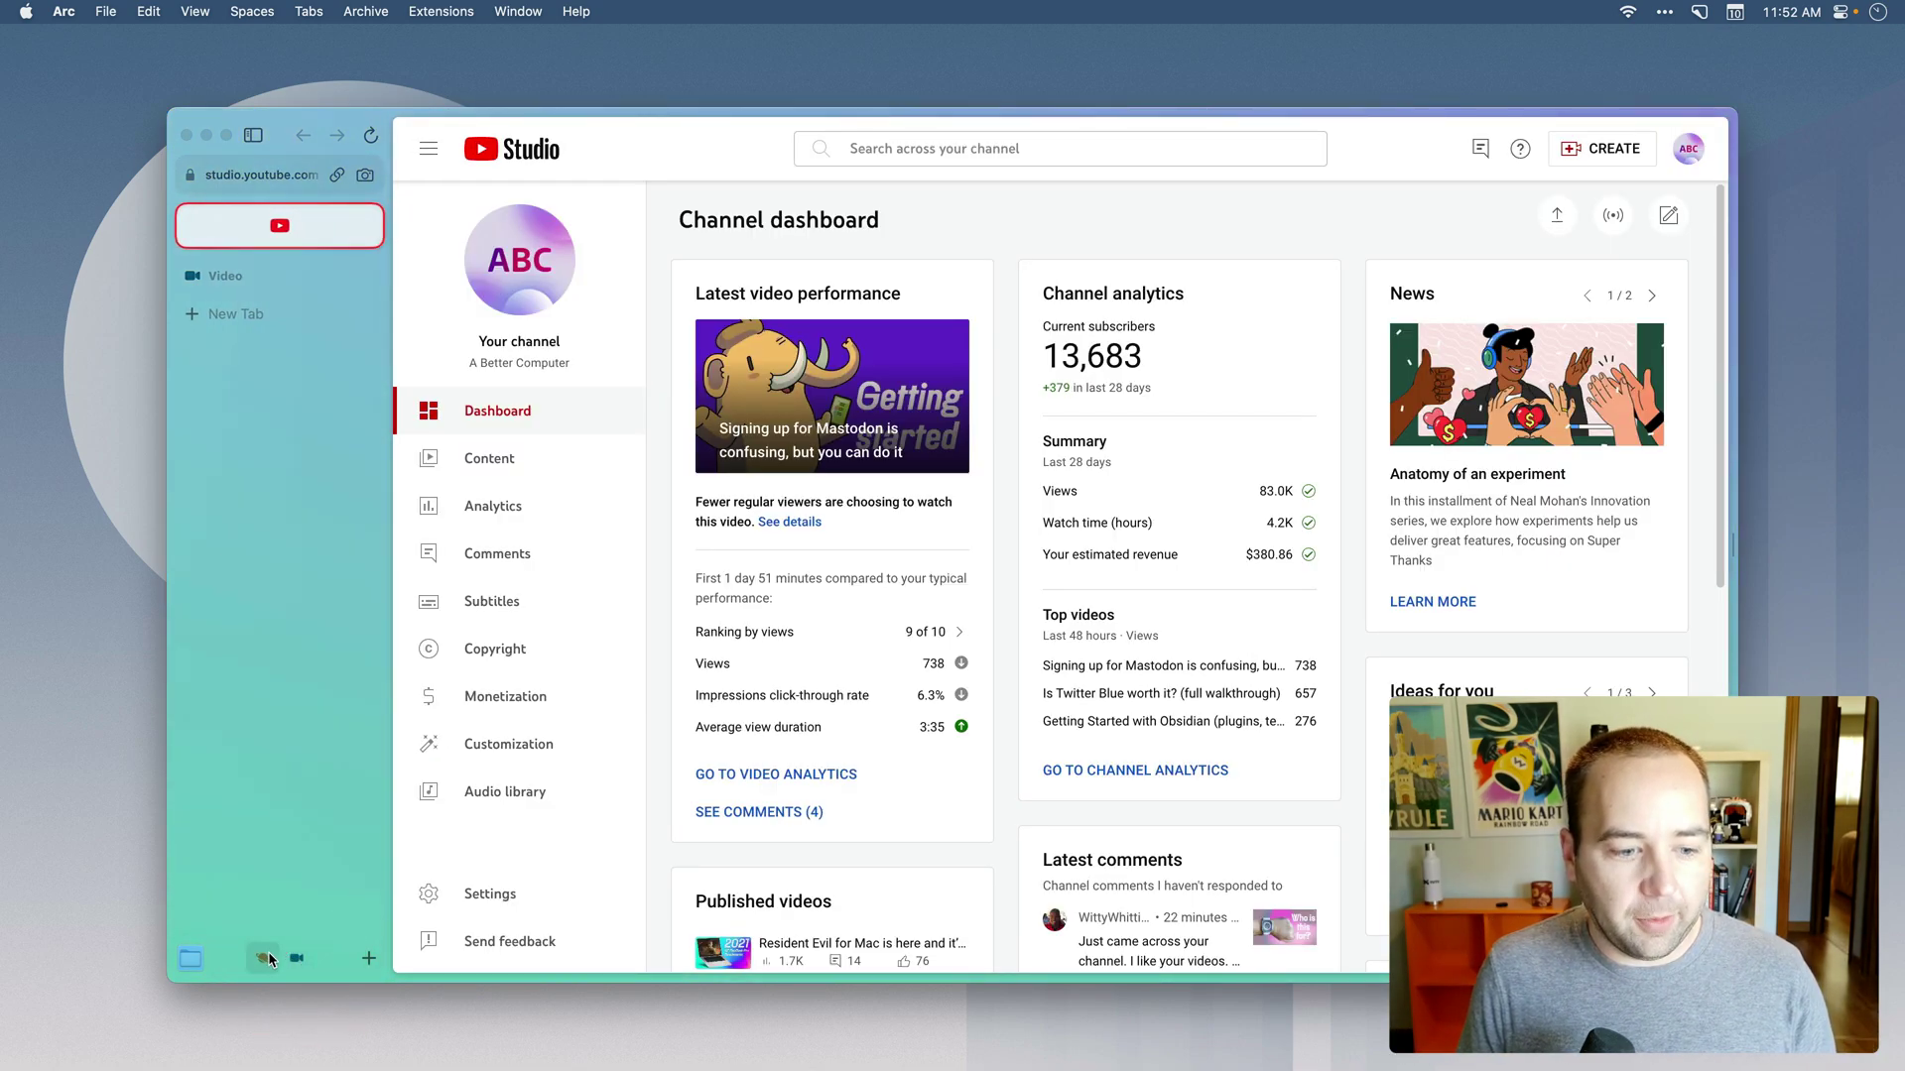
{"action": "left_click", "coordinate": [261, 958]}
{"action": "mouse_move", "coordinate": [310, 280]}
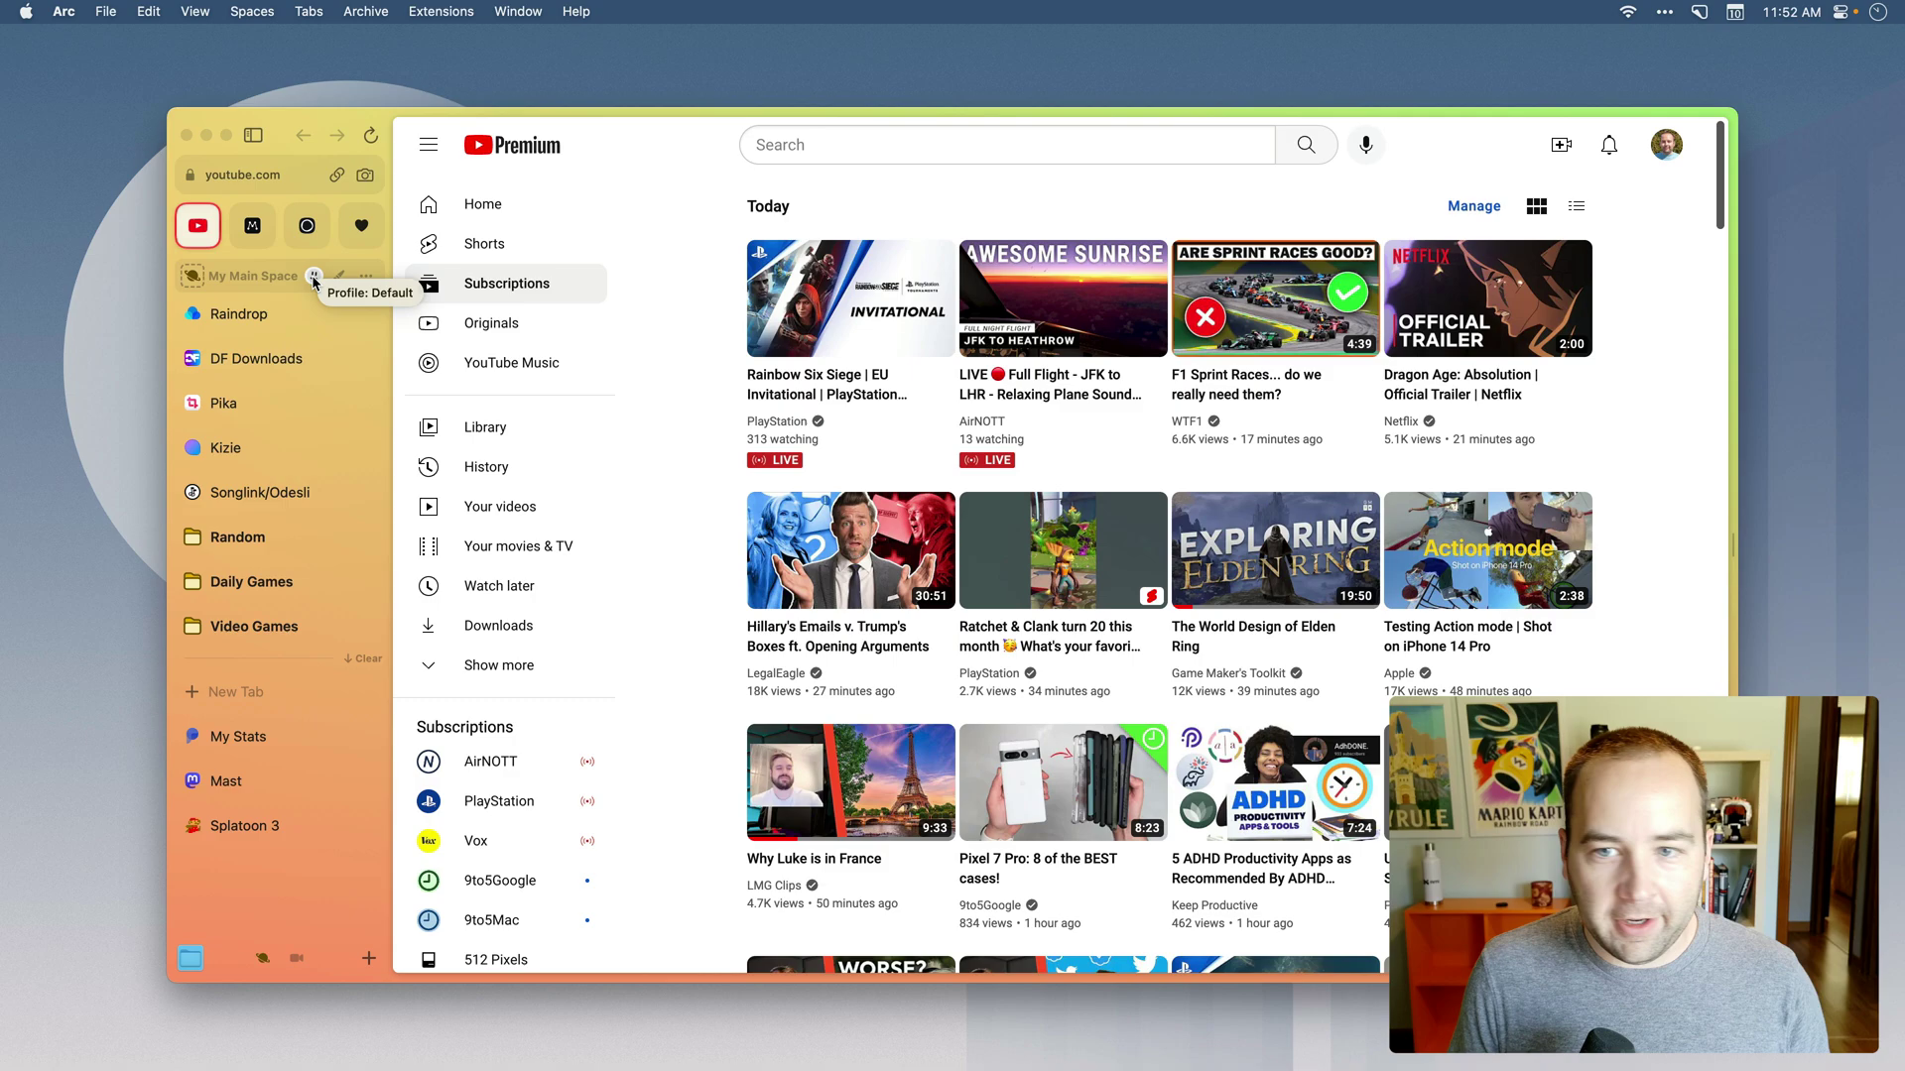
{"action": "left_click", "coordinate": [296, 958]}
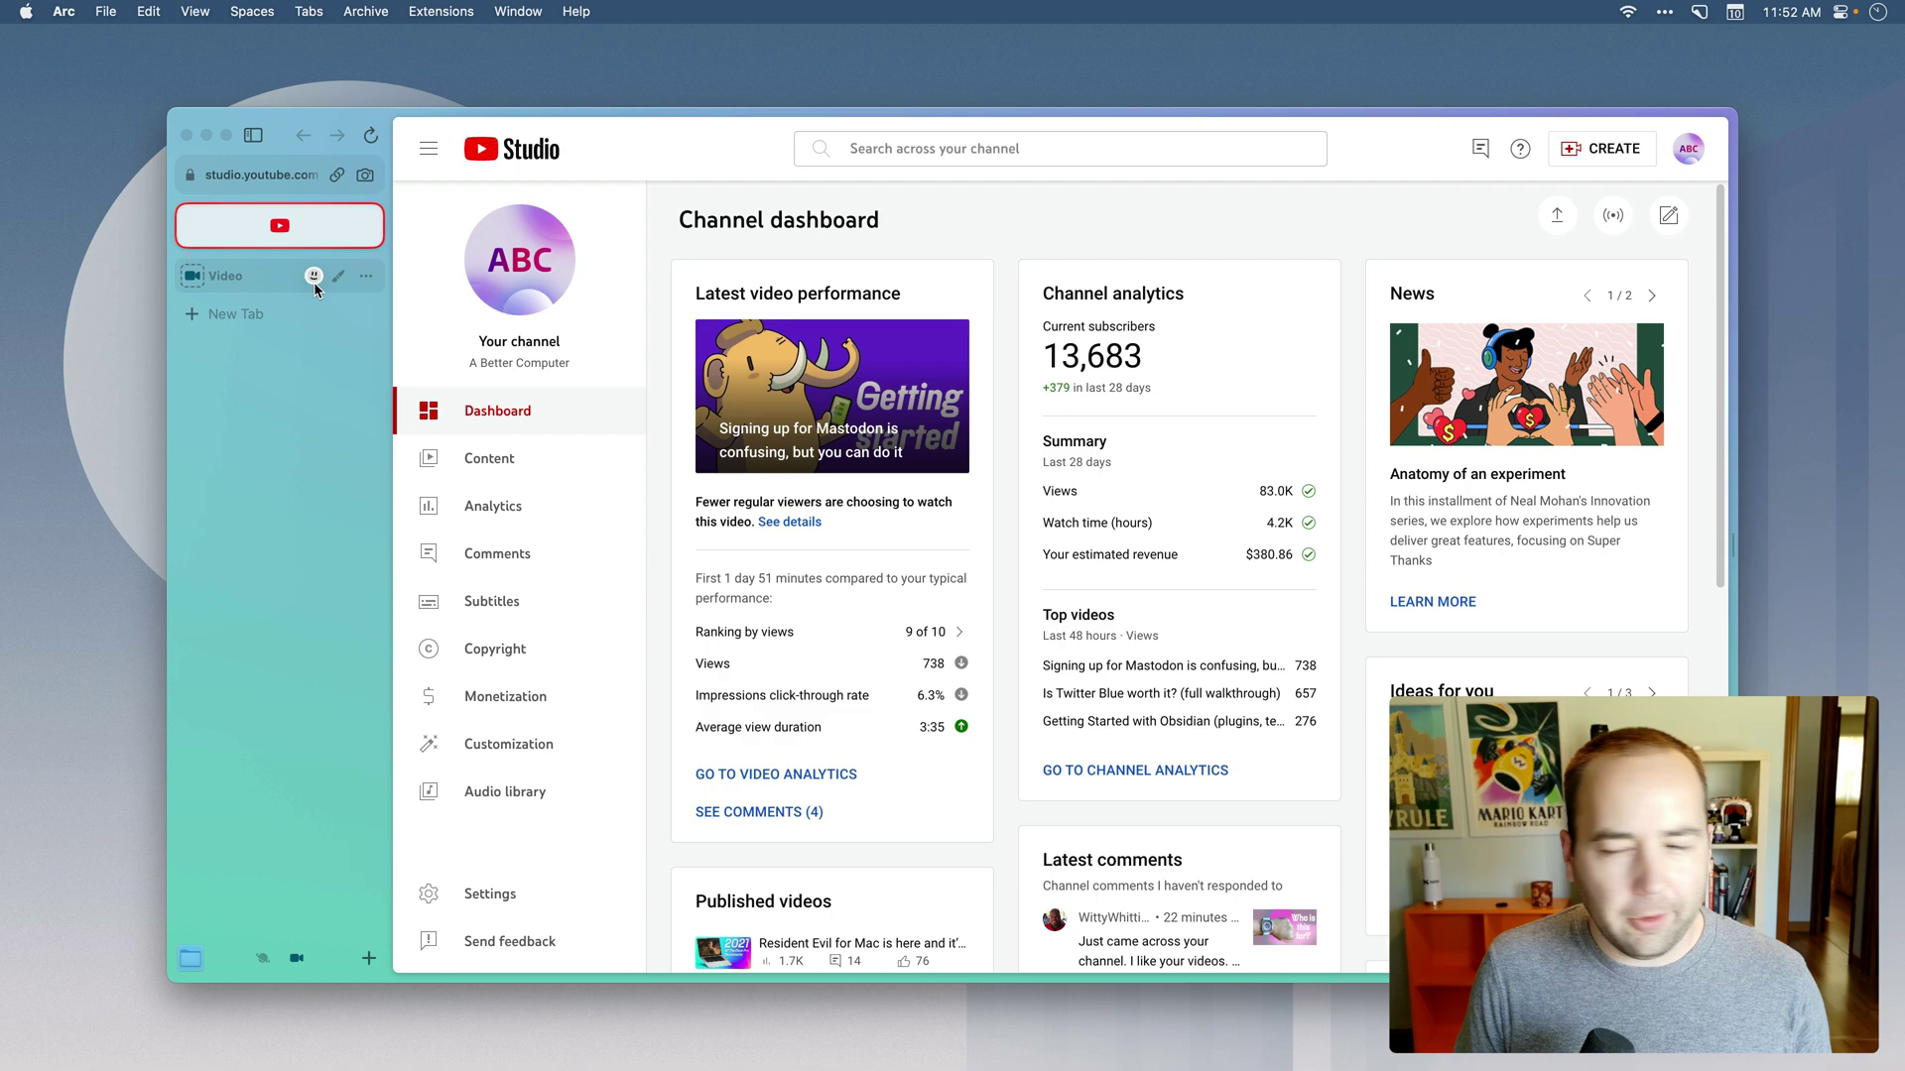
{"action": "left_click", "coordinate": [347, 219]}
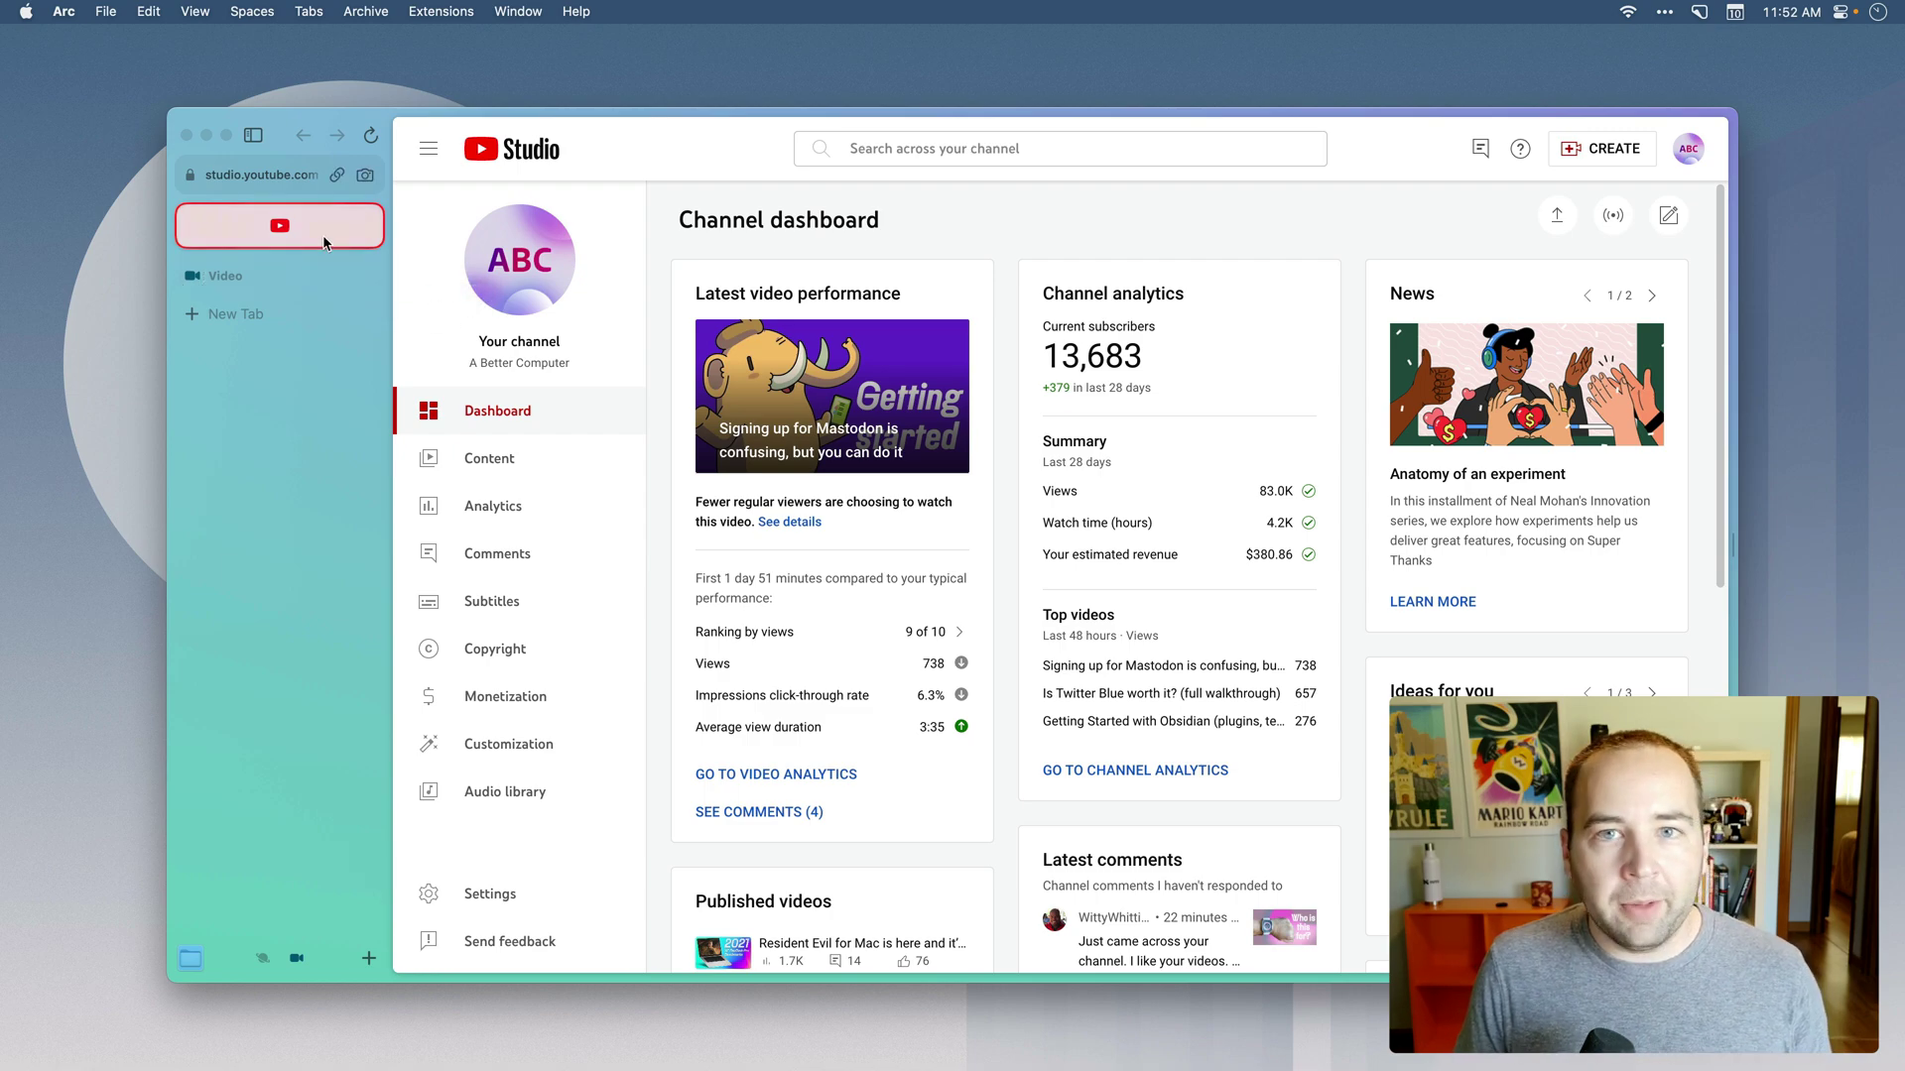
{"action": "left_click", "coordinate": [276, 959]}
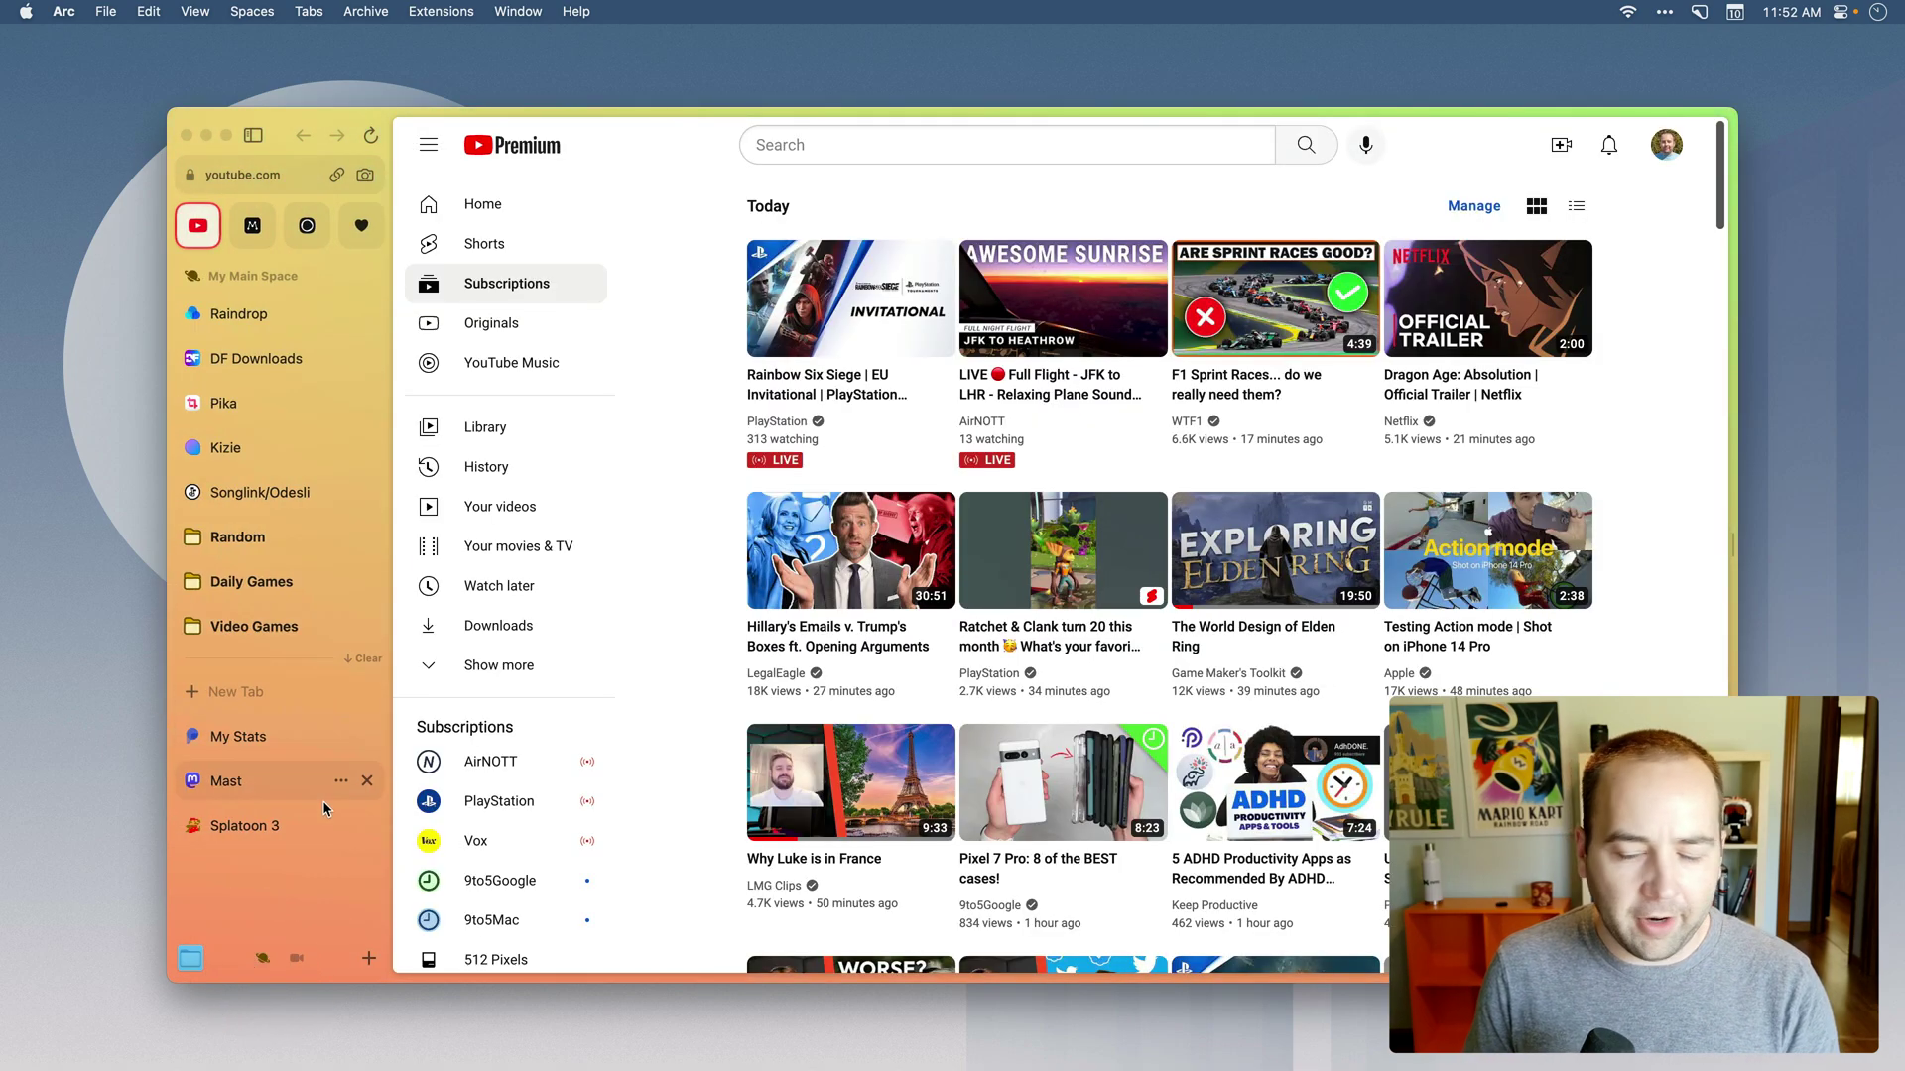
{"action": "left_click", "coordinate": [290, 937]}
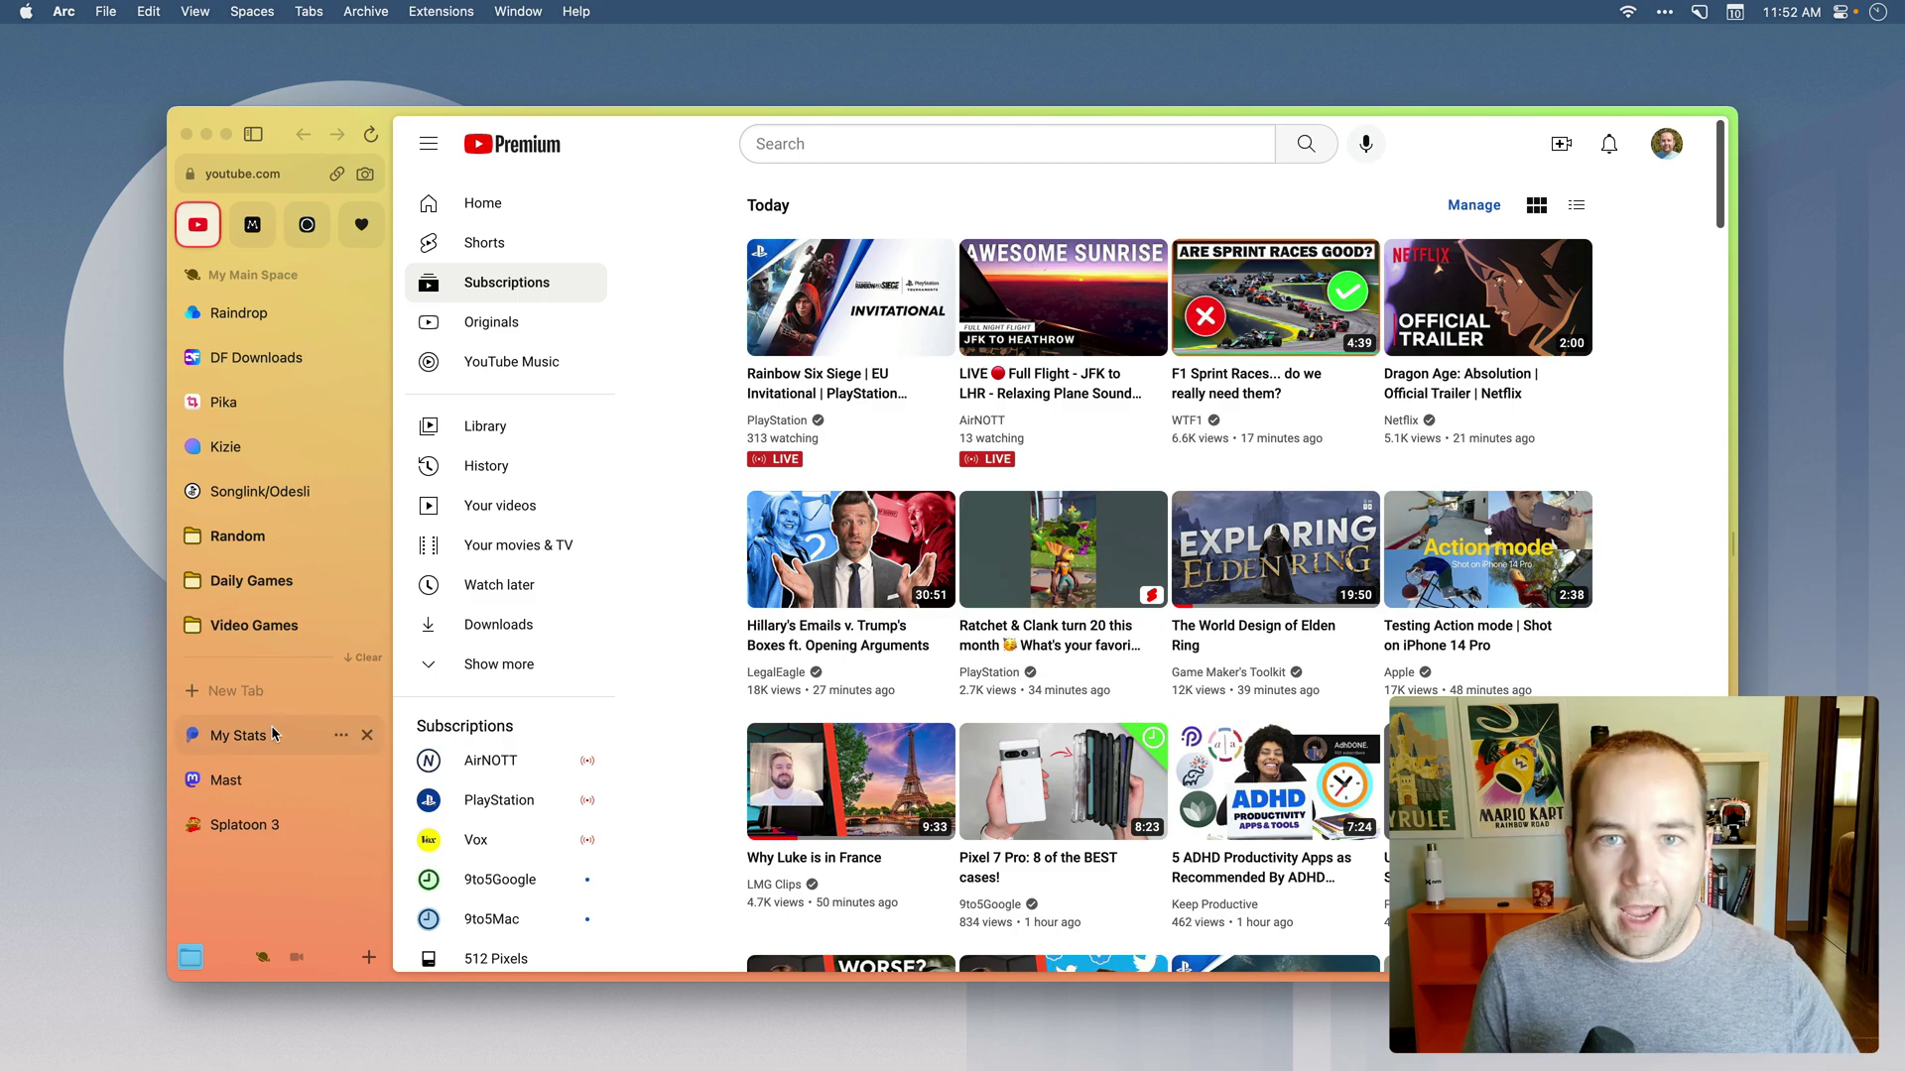
{"action": "left_click", "coordinate": [296, 958]}
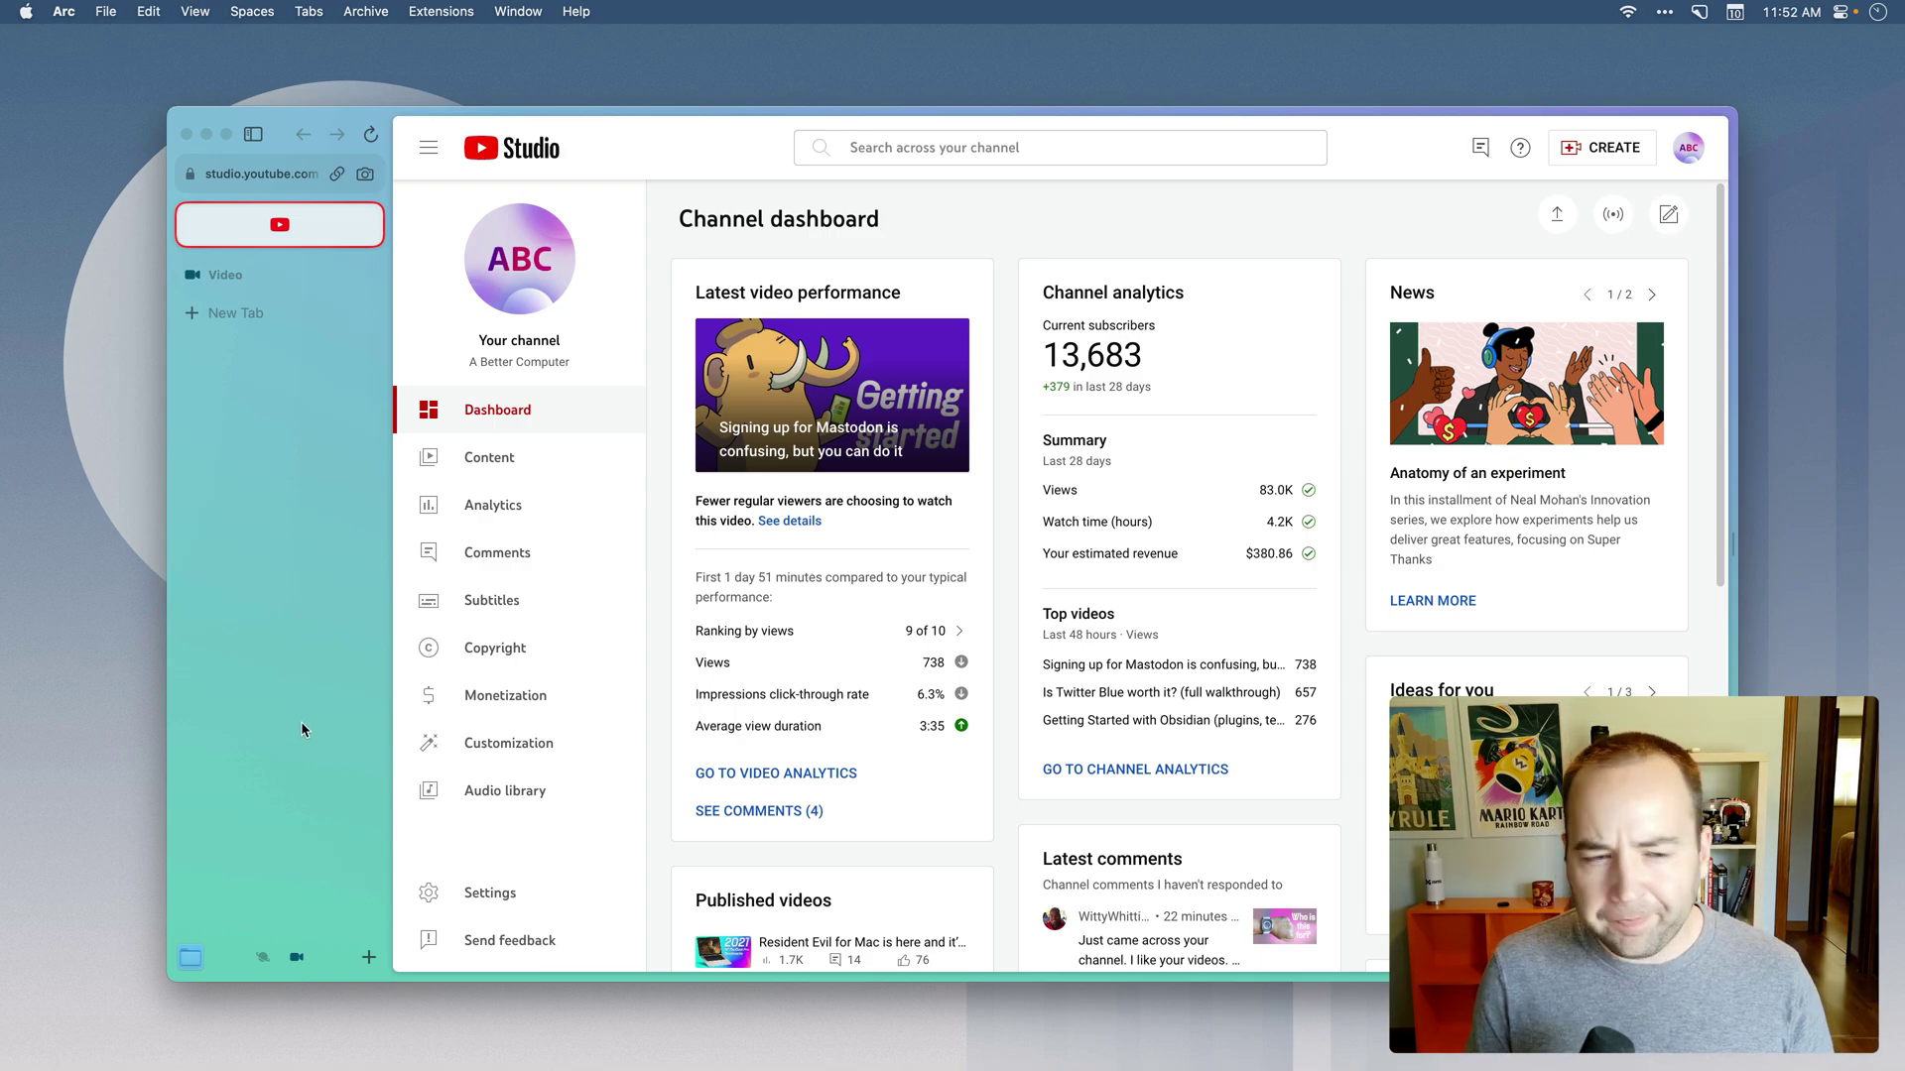
{"action": "mouse_move", "coordinate": [1451, 107]}
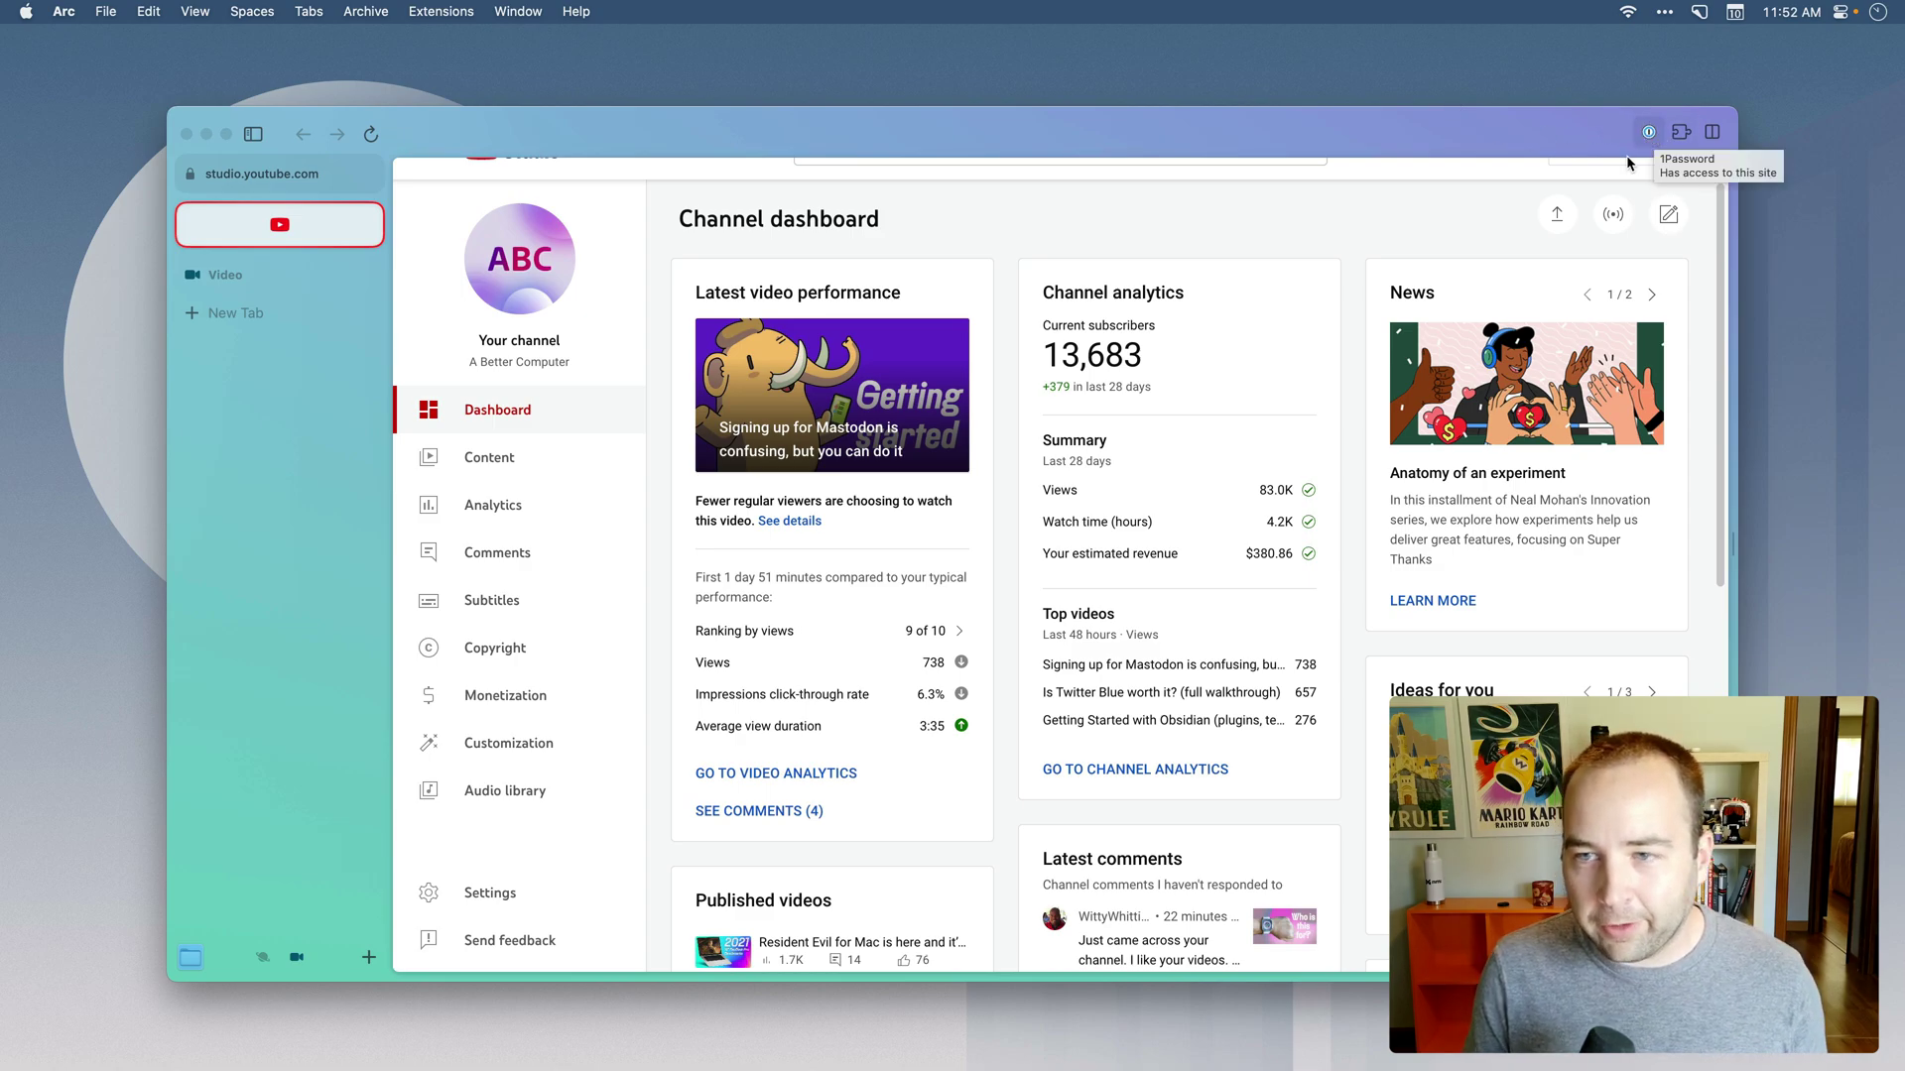
{"action": "left_click", "coordinate": [264, 960]}
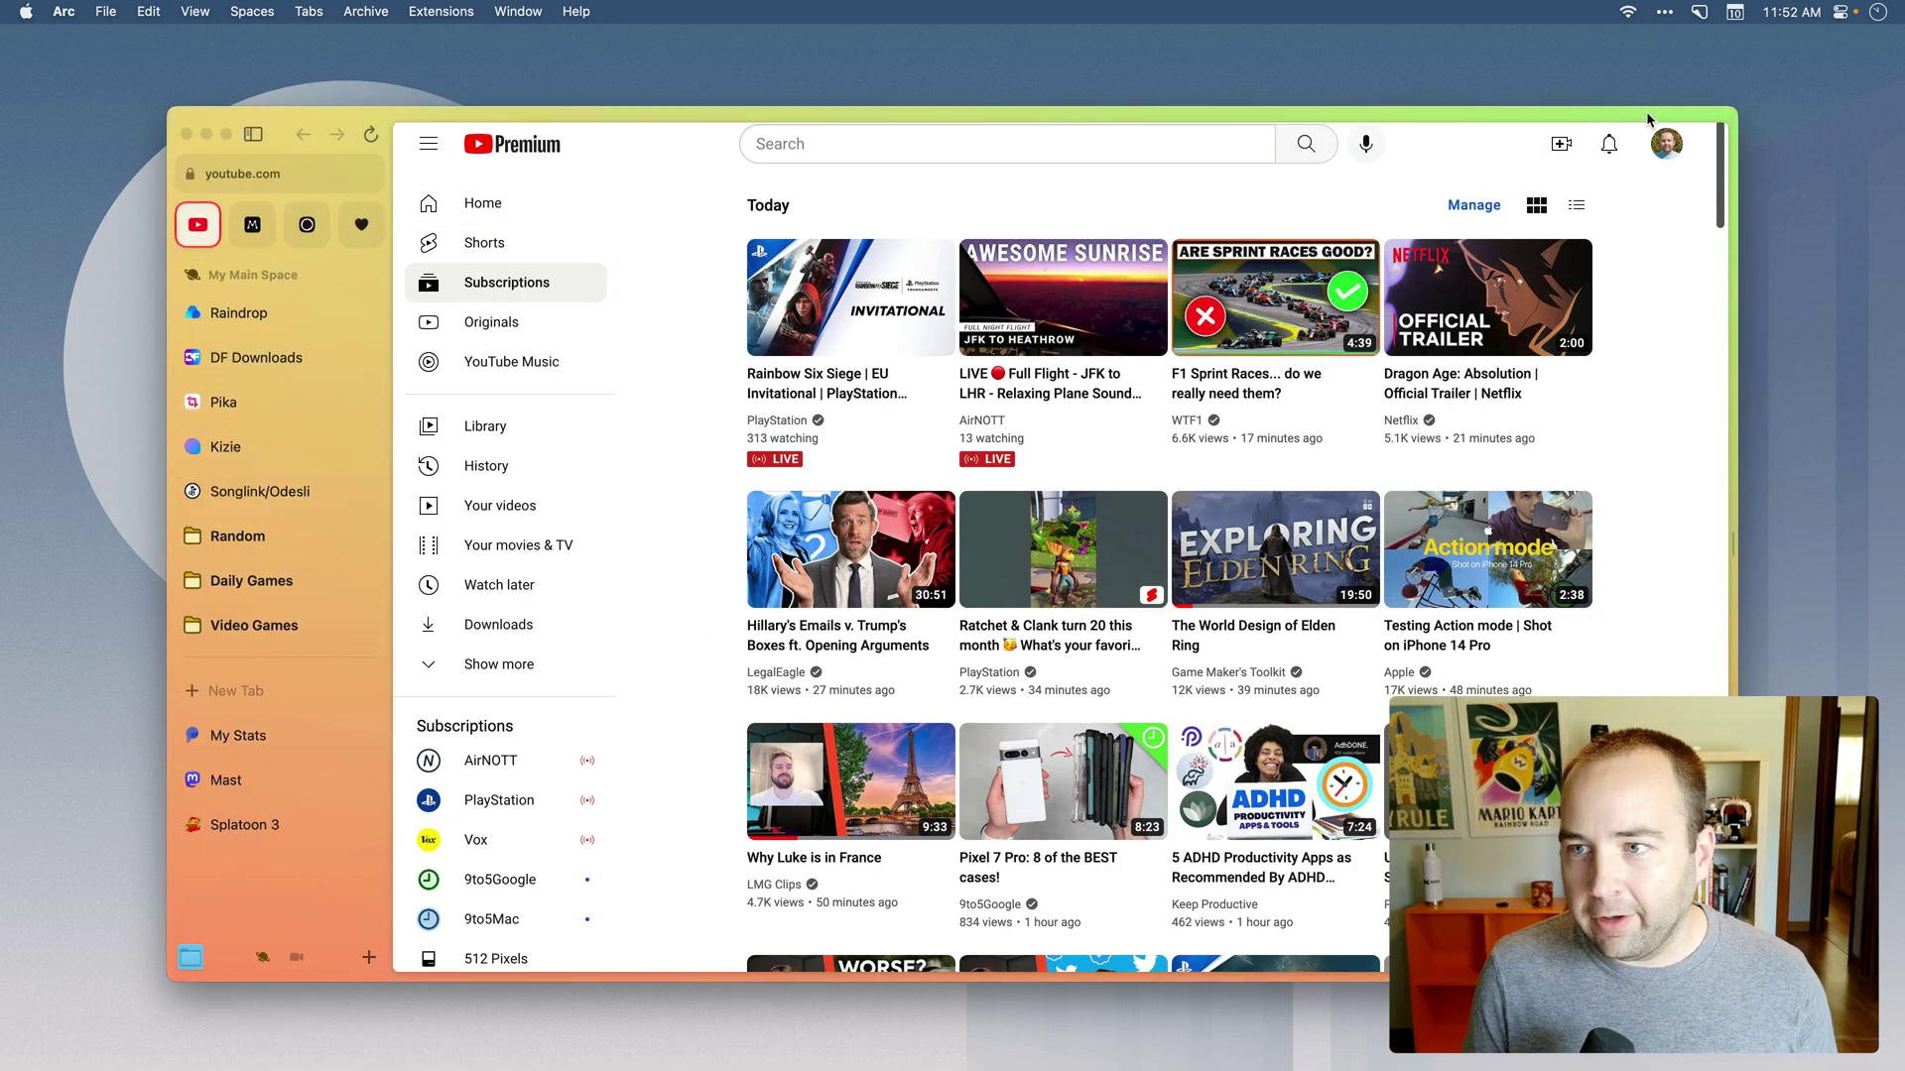
{"action": "mouse_move", "coordinate": [1614, 136]}
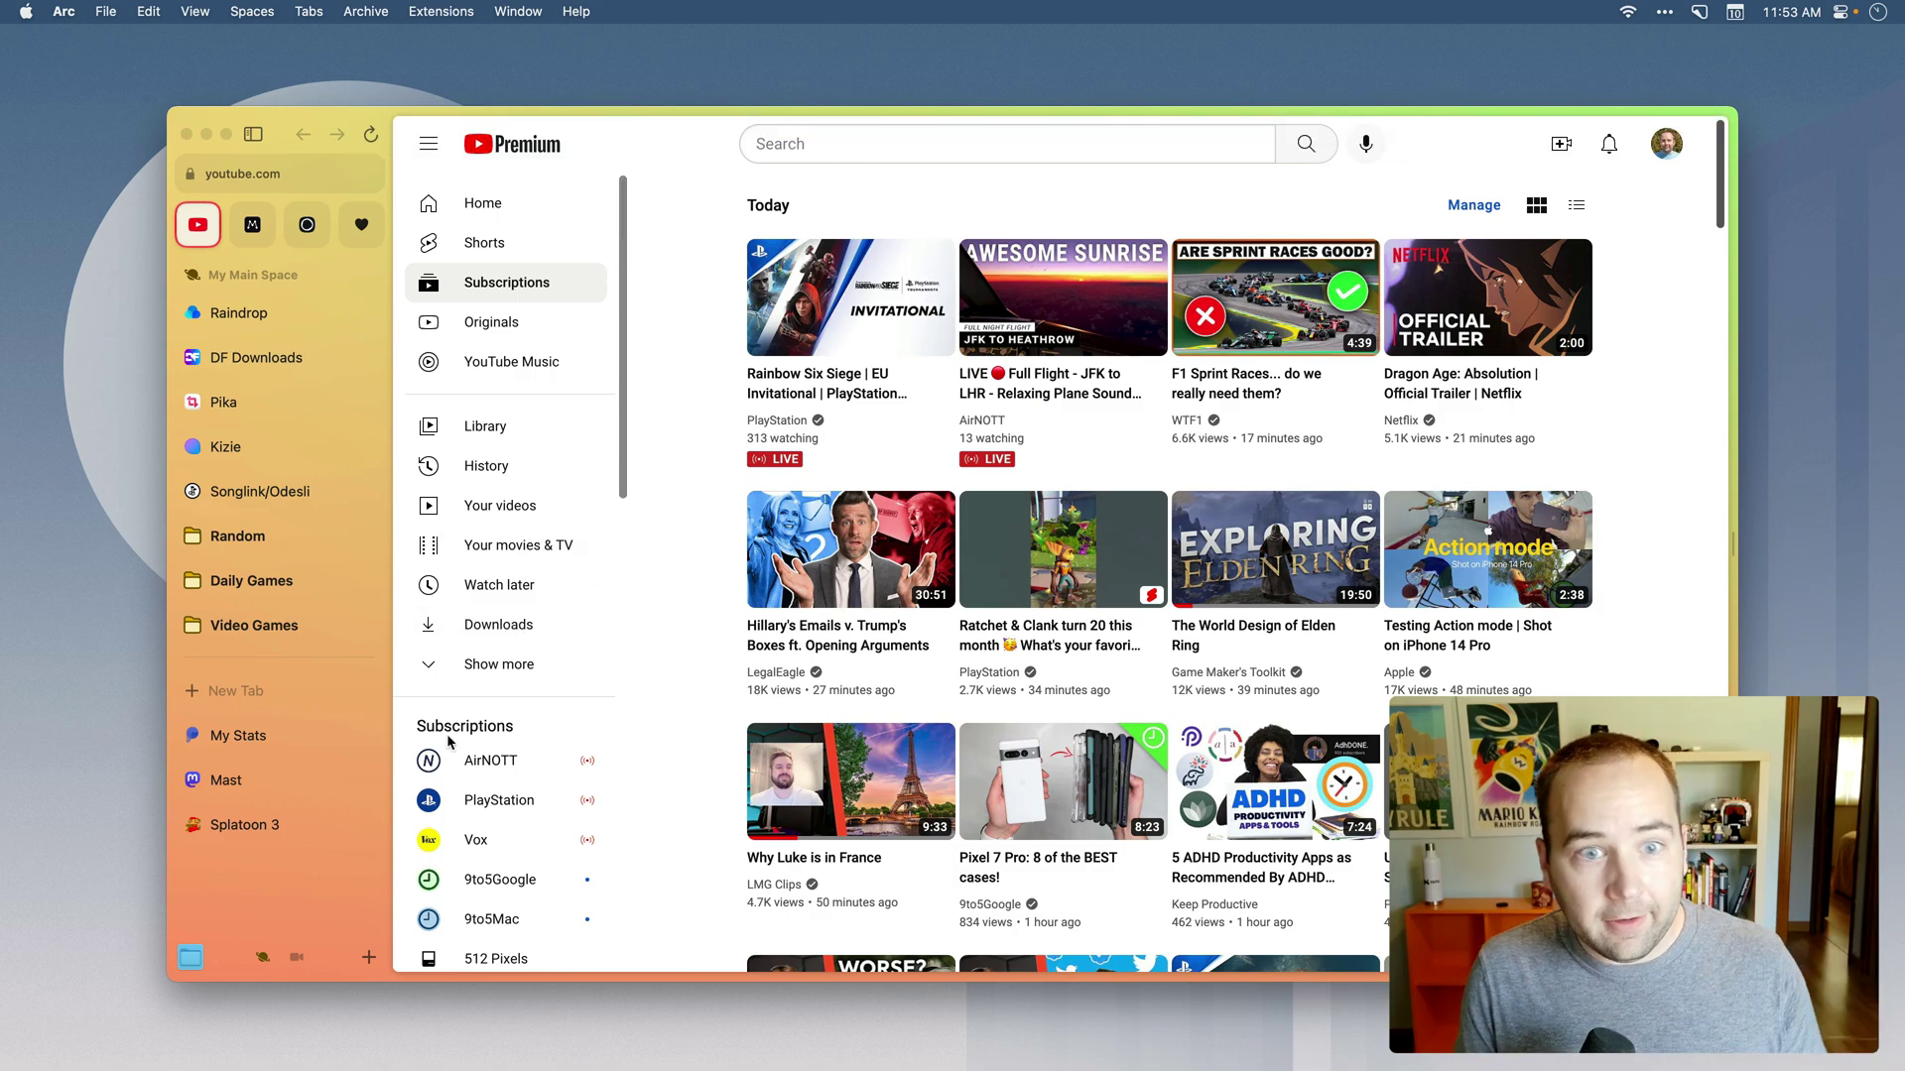
{"action": "left_click", "coordinate": [290, 959]}
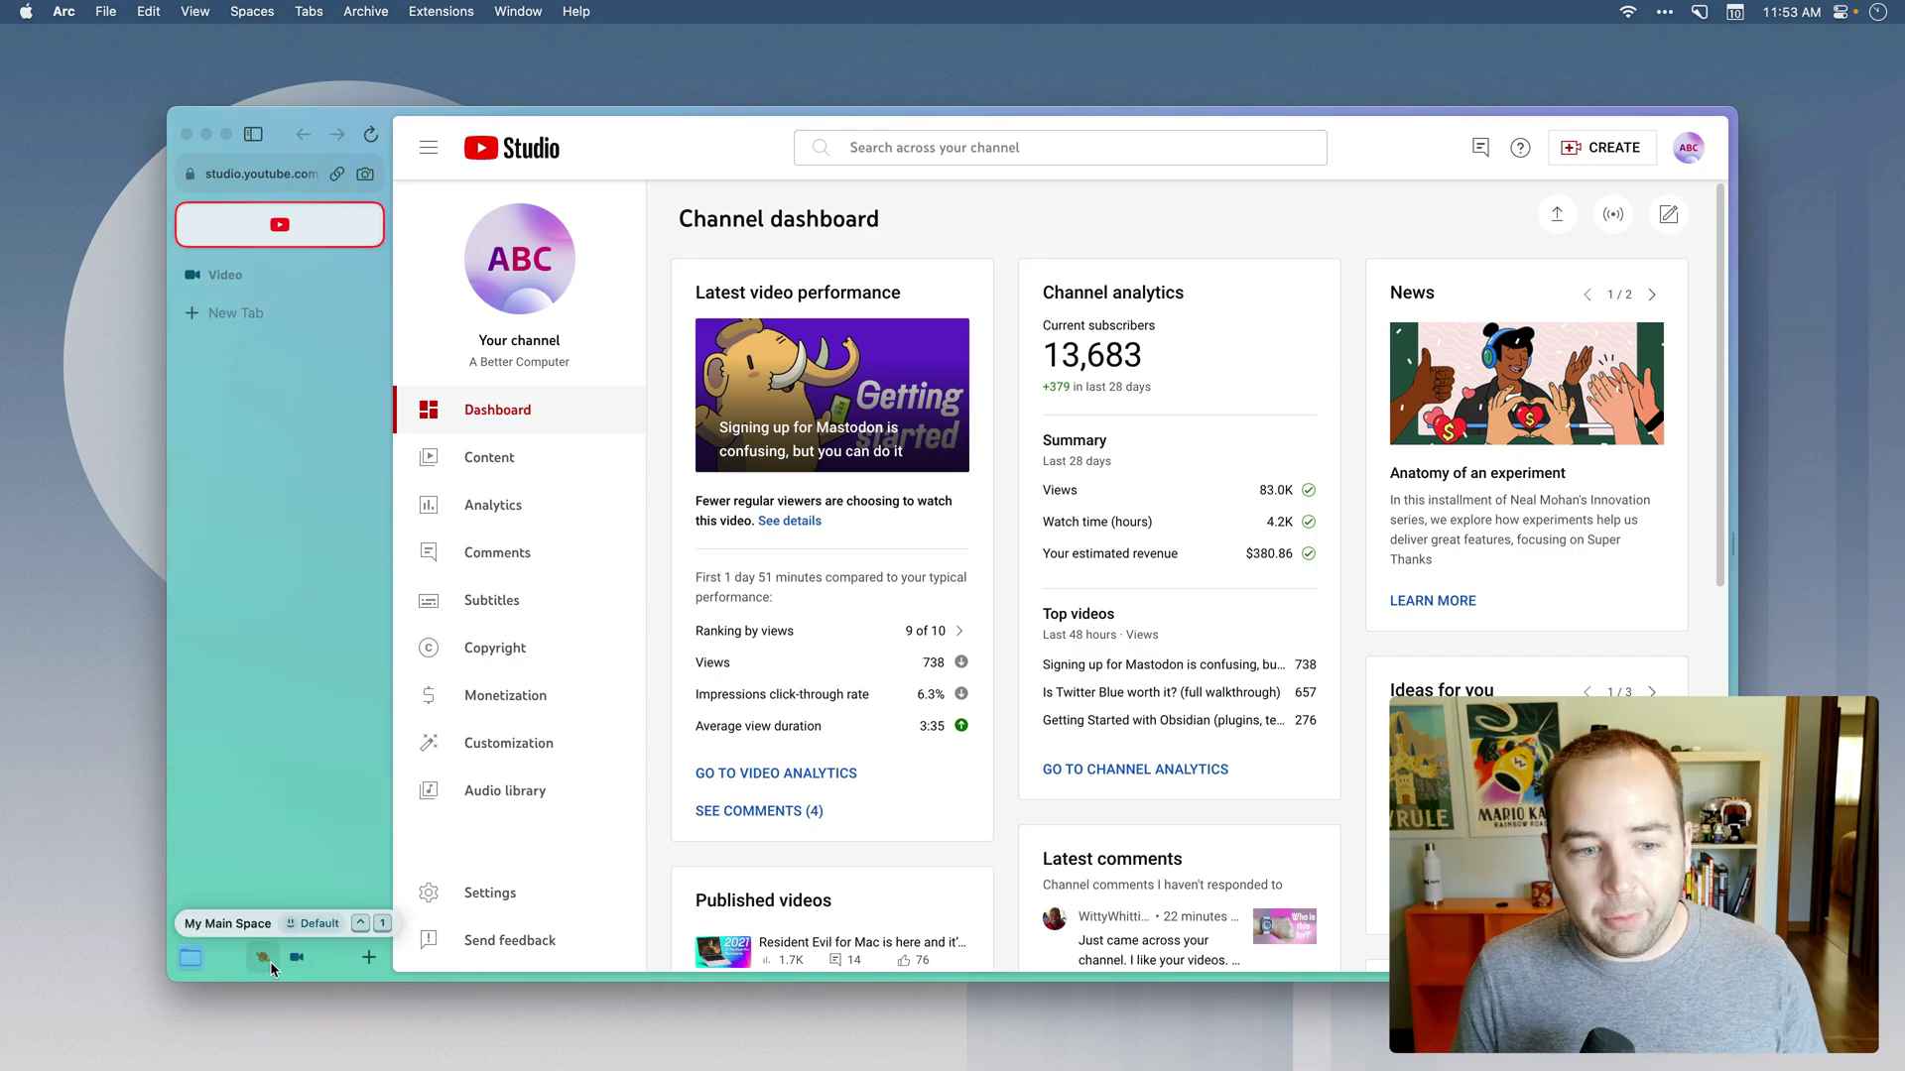
{"action": "left_click", "coordinate": [266, 958]}
{"action": "left_click", "coordinate": [291, 960]}
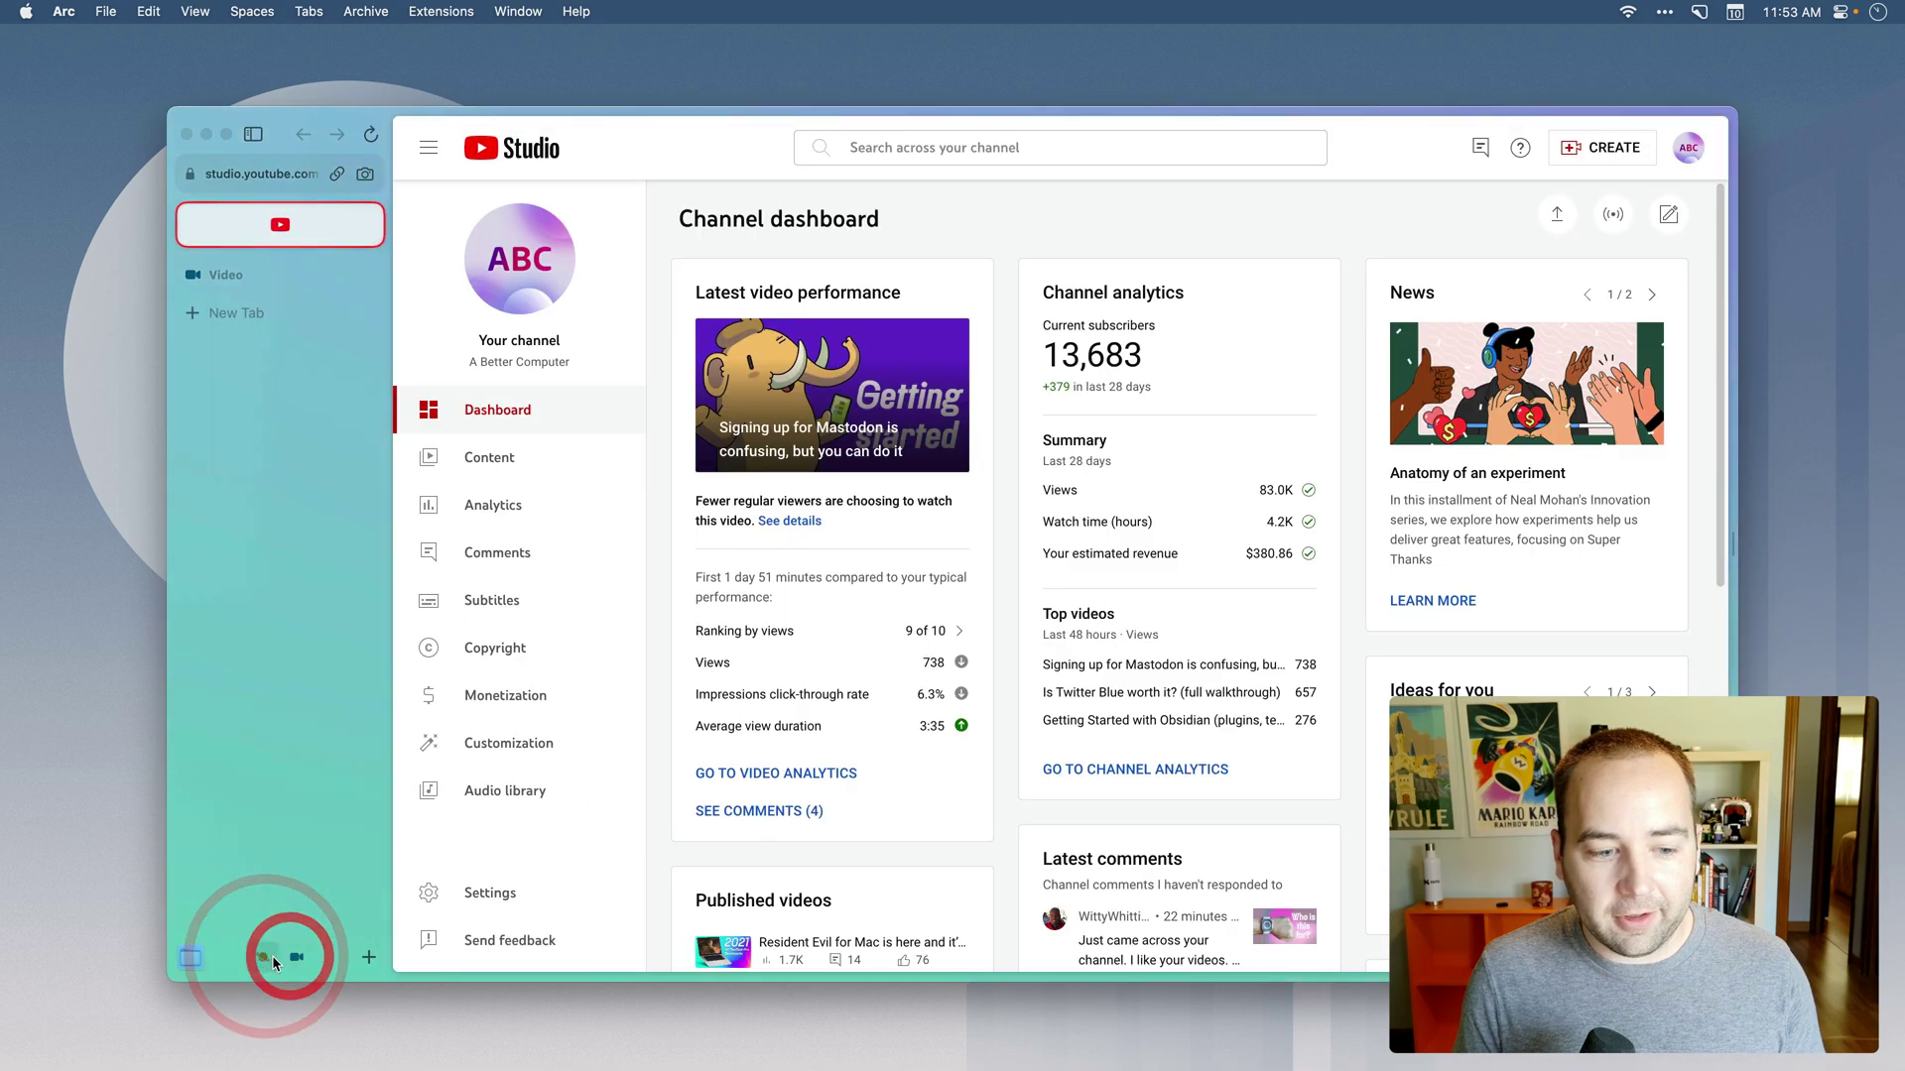
{"action": "left_click", "coordinate": [263, 959]}
{"action": "left_click", "coordinate": [294, 958]}
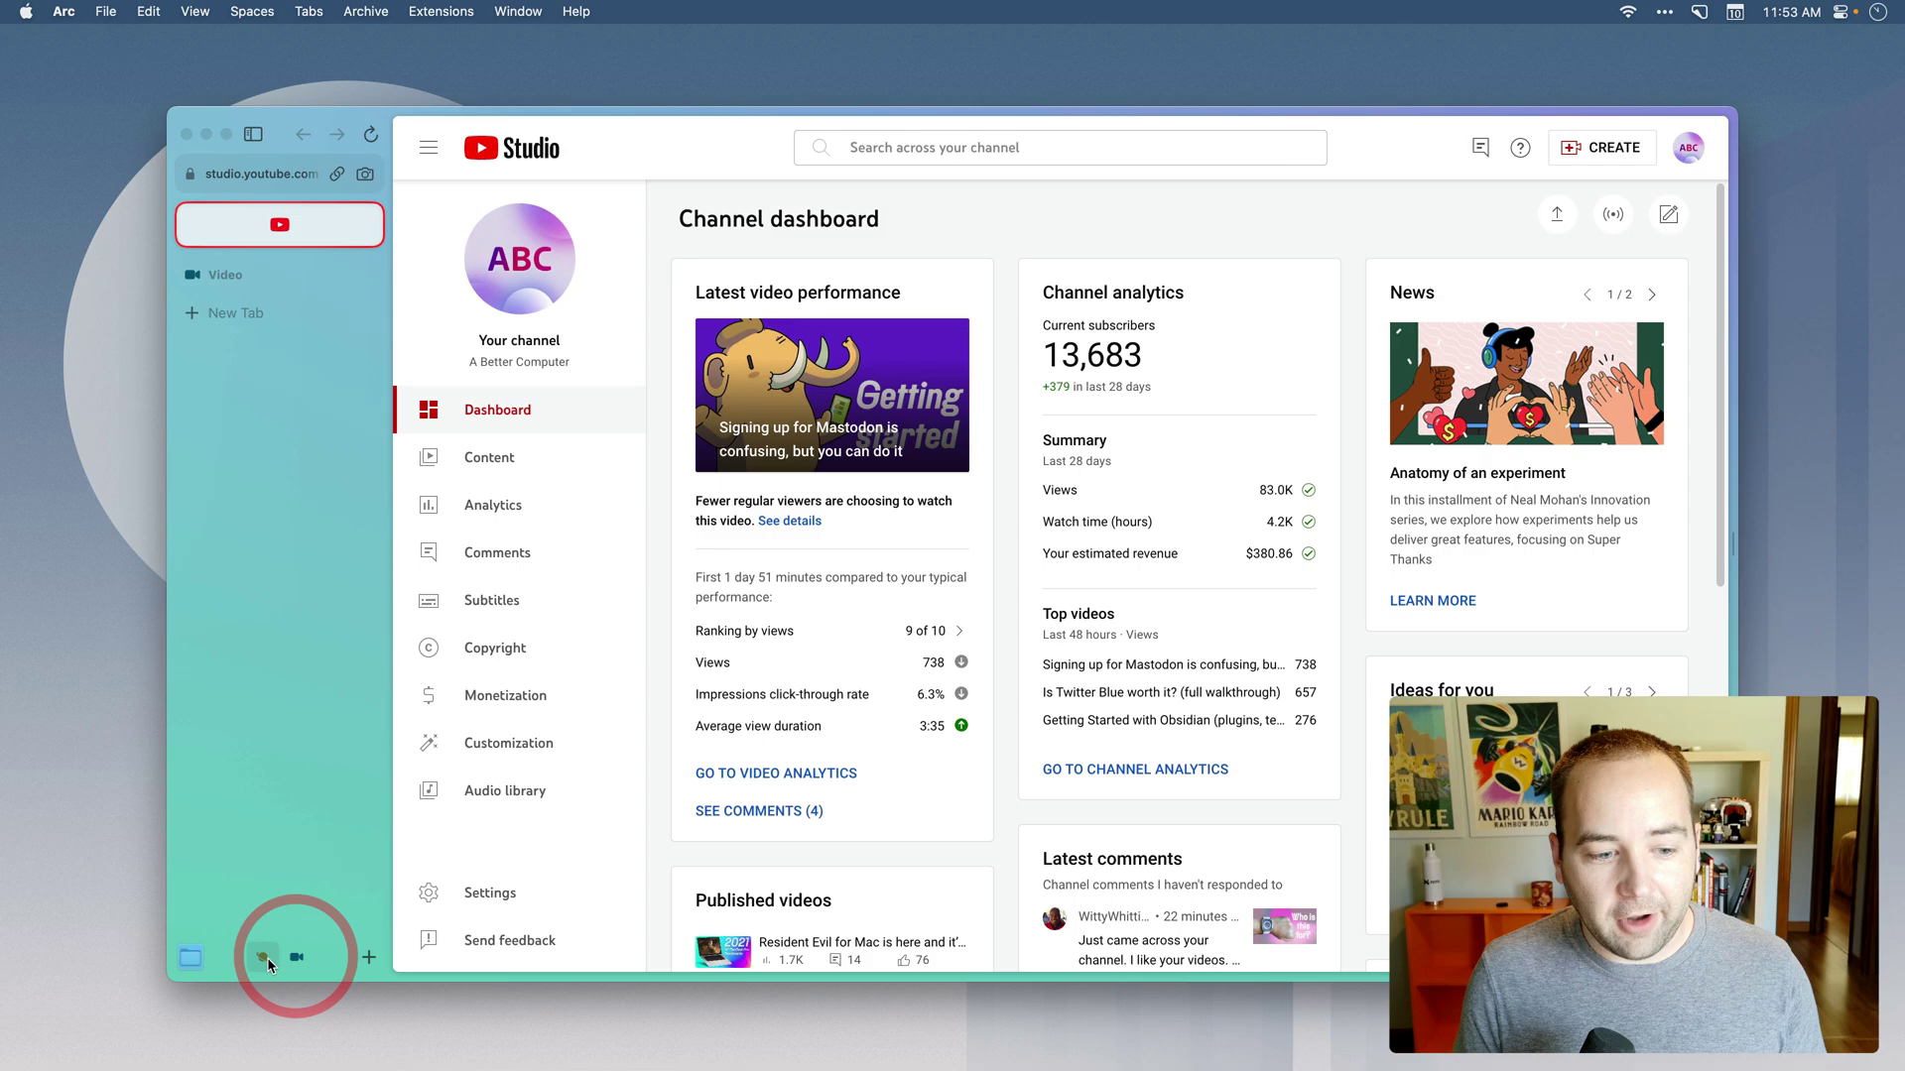
{"action": "left_click", "coordinate": [264, 959]}
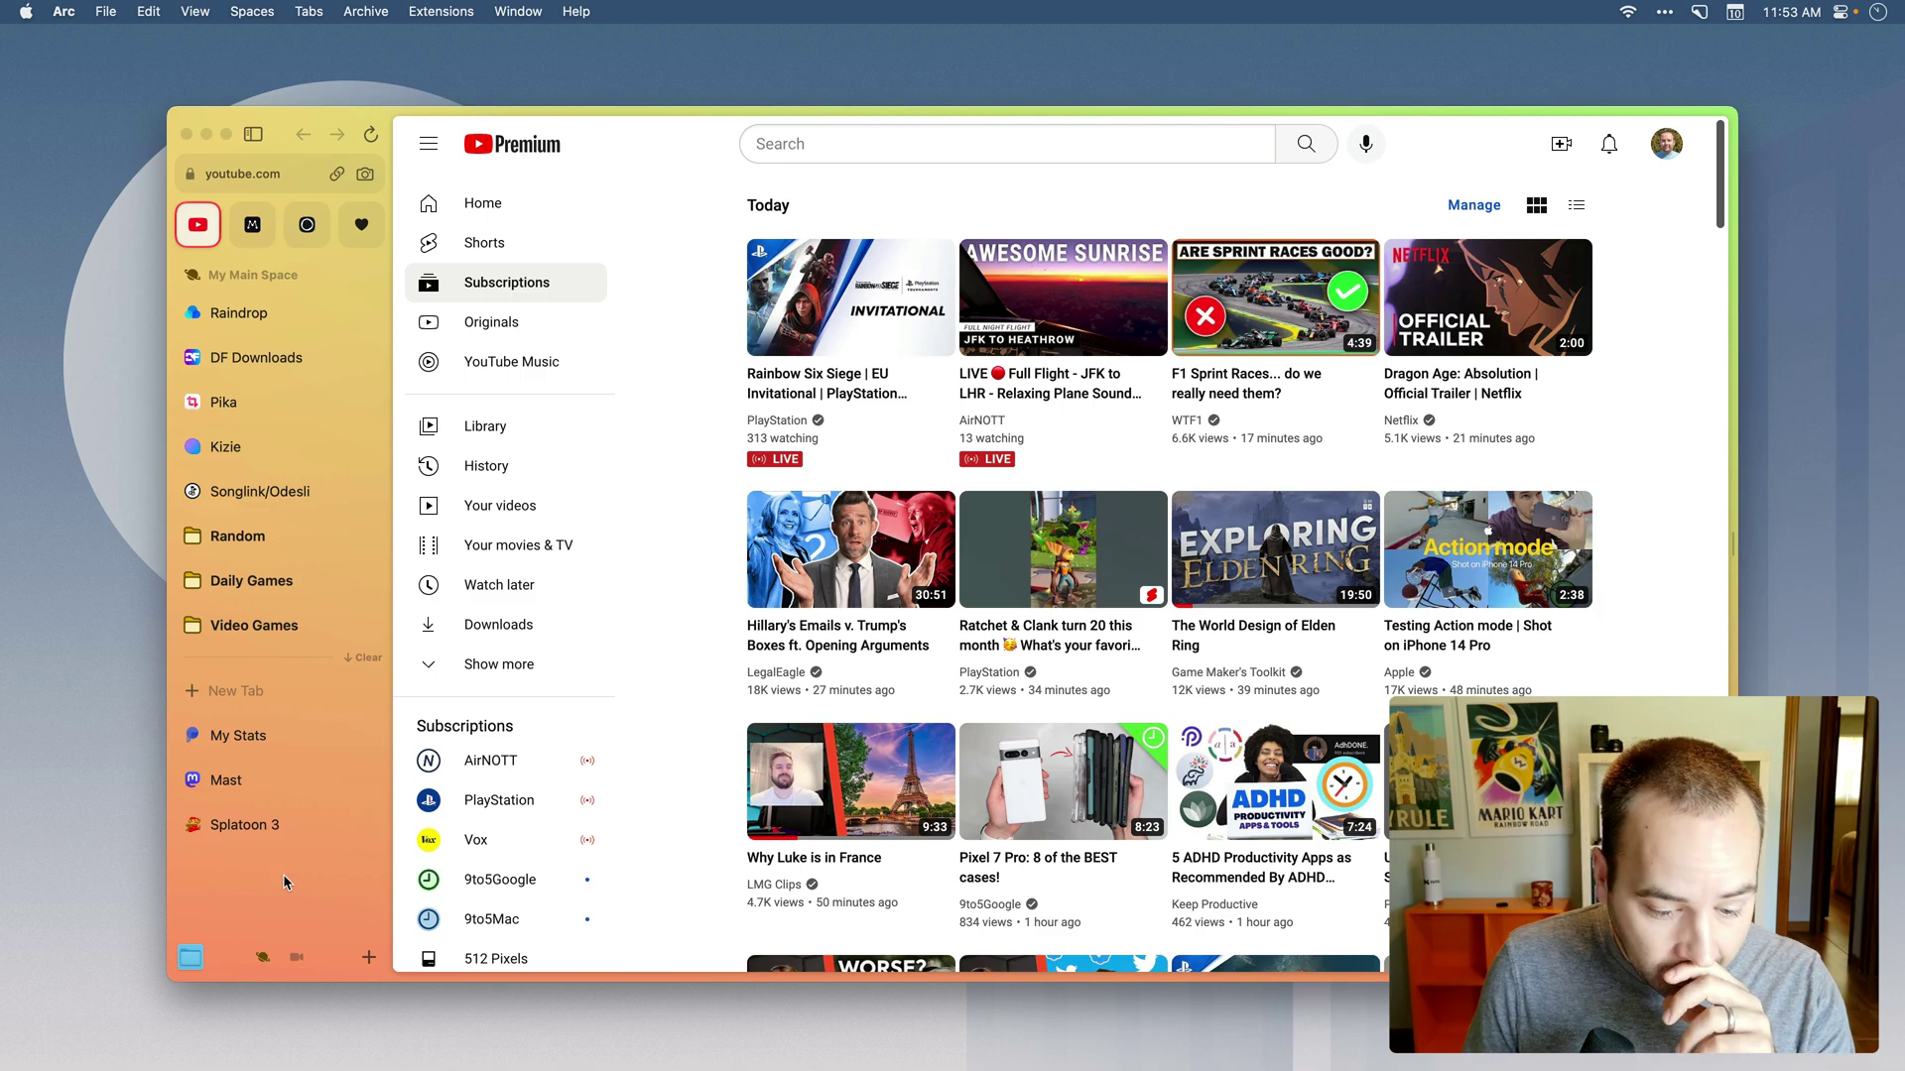
Open the My Stats tab, then browse the Shortcuts list in Arc Settings.
{"action": "left_click", "coordinate": [250, 739]}
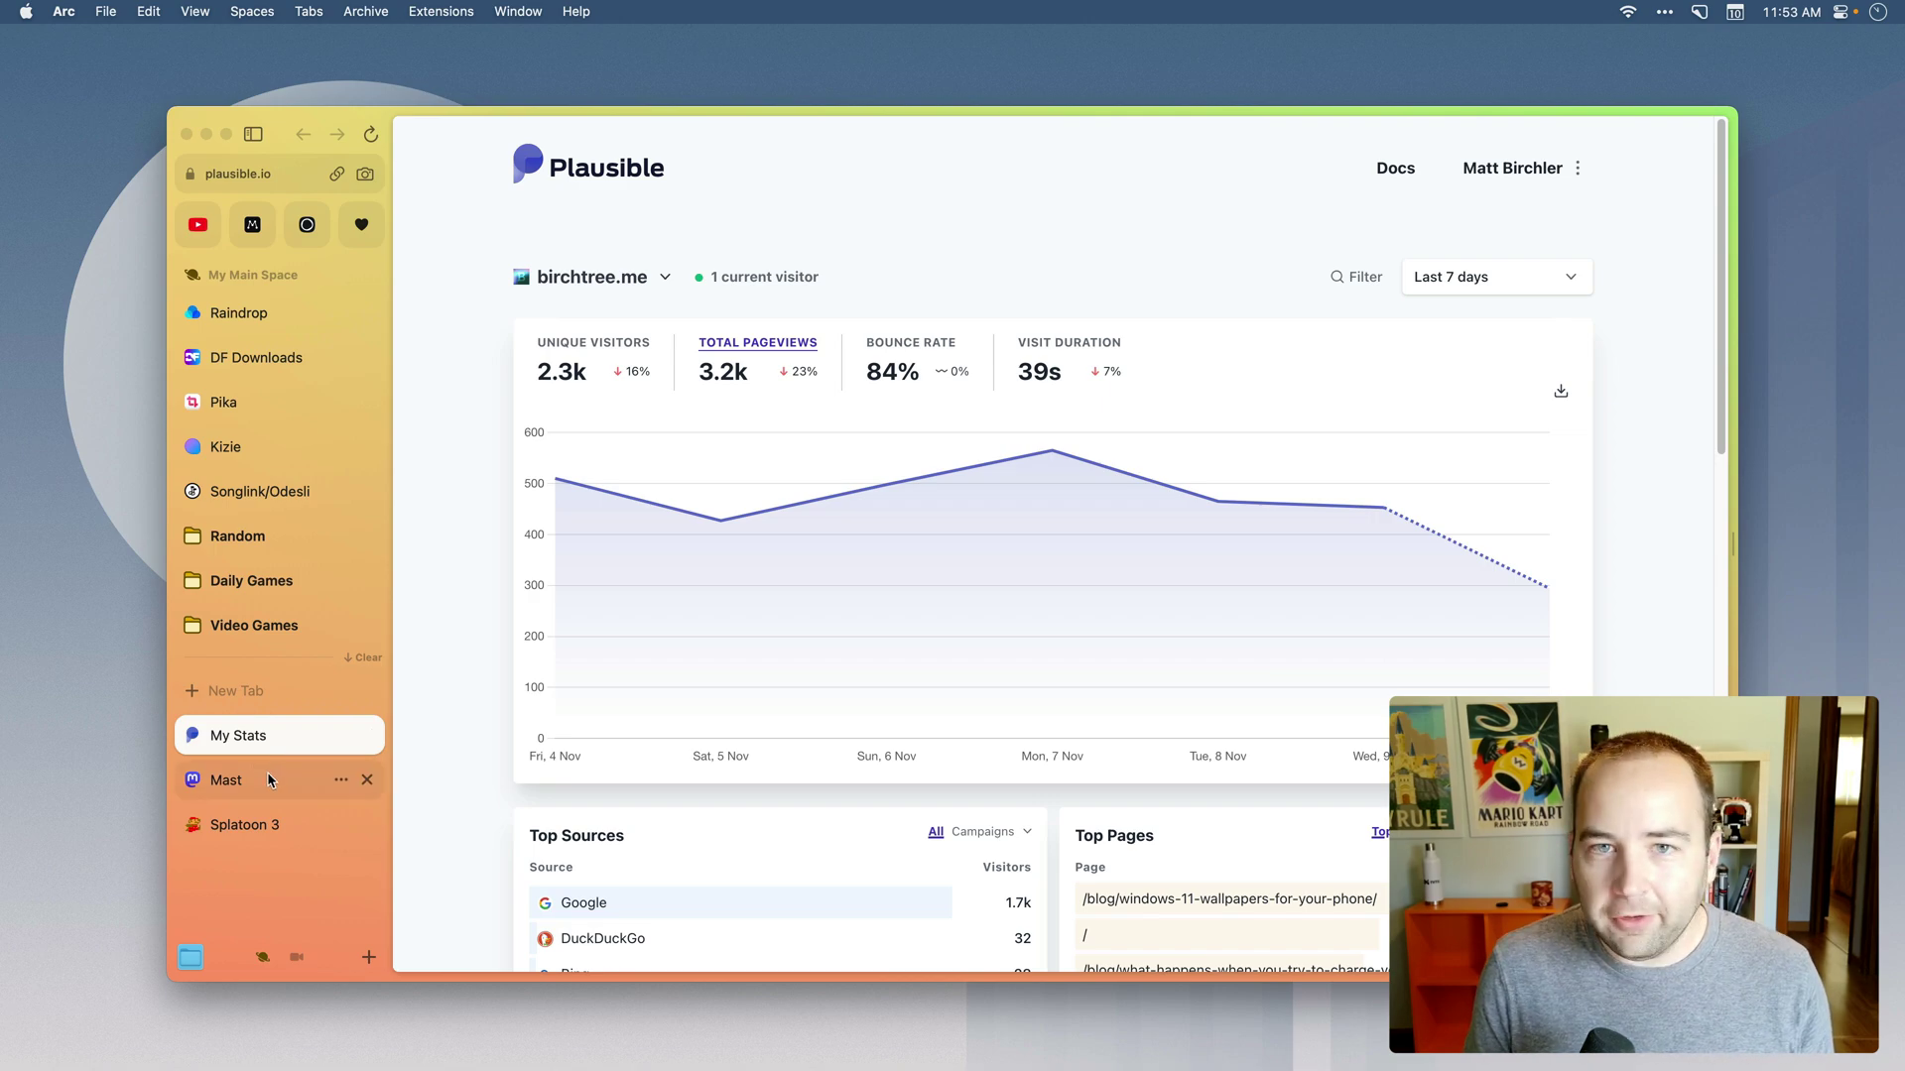
{"action": "key", "text": "super+comma"}
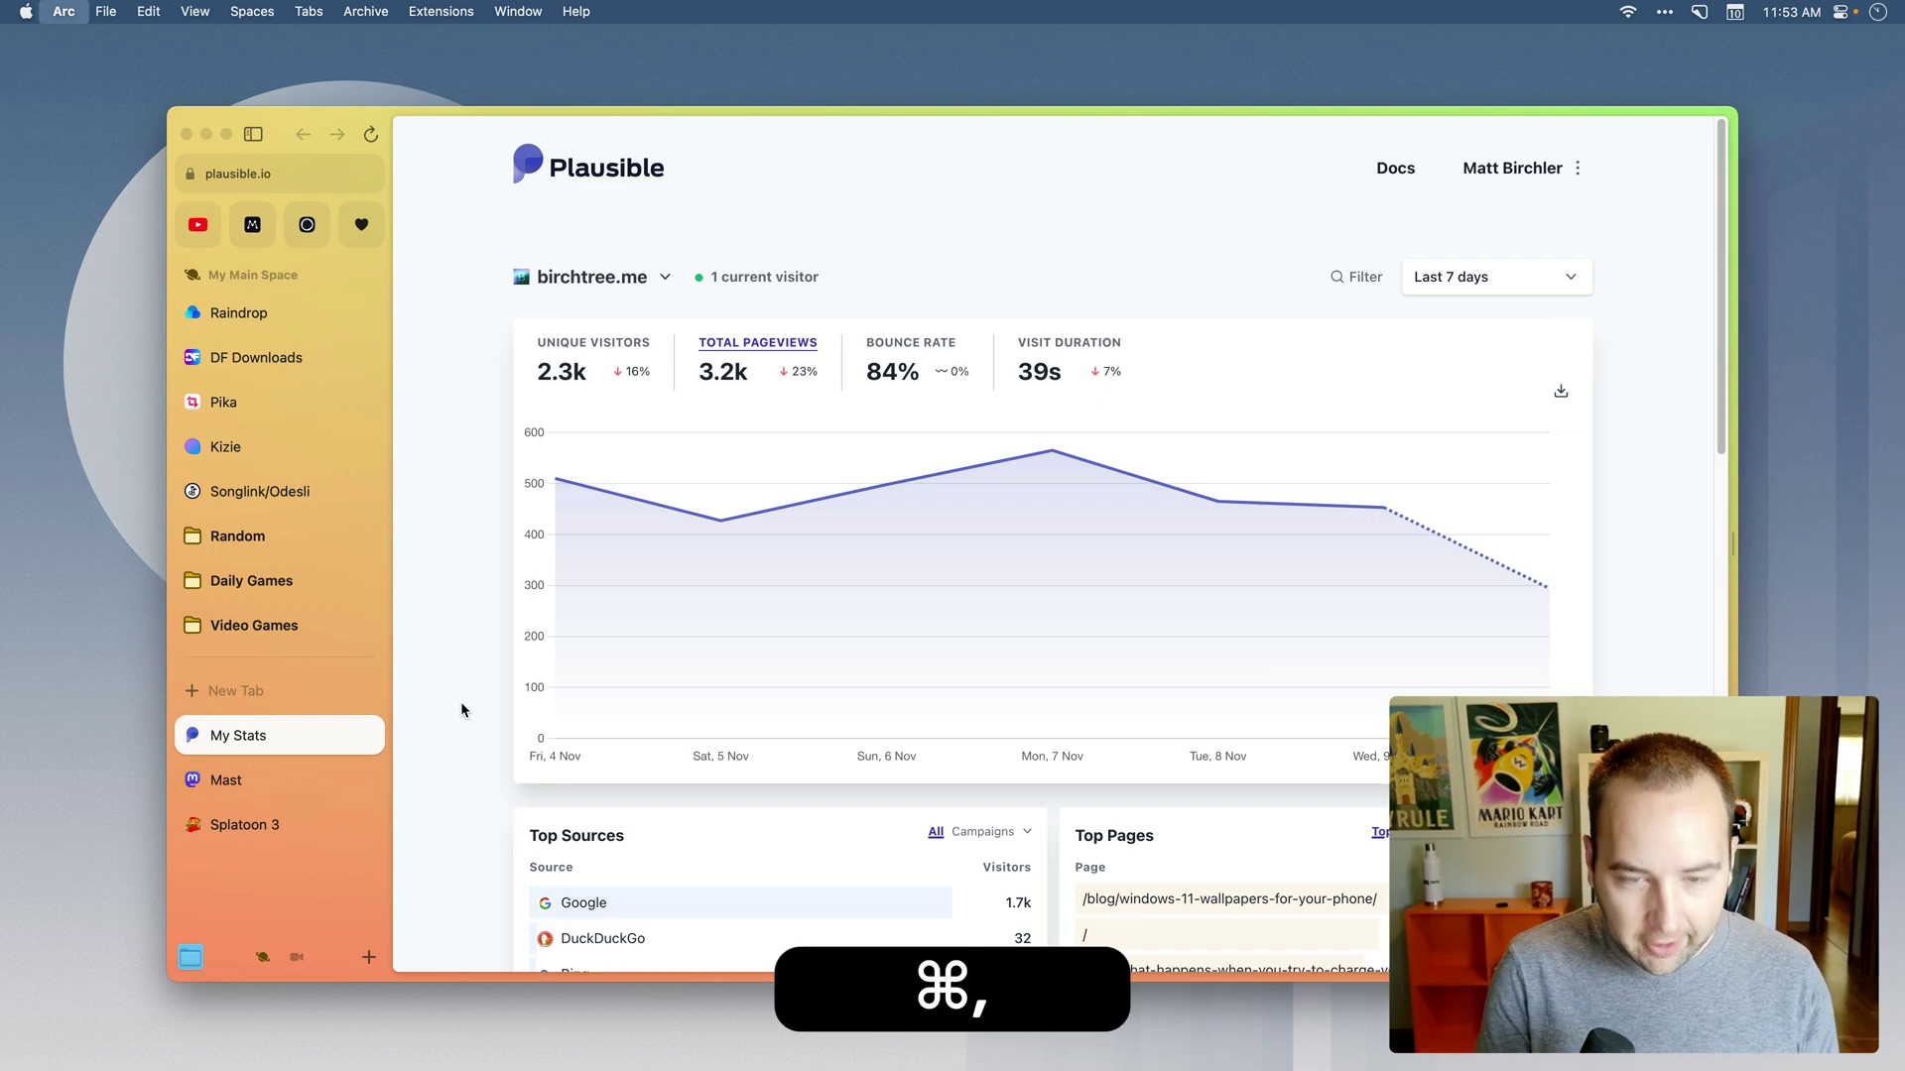
{"action": "left_click", "coordinate": [849, 170]}
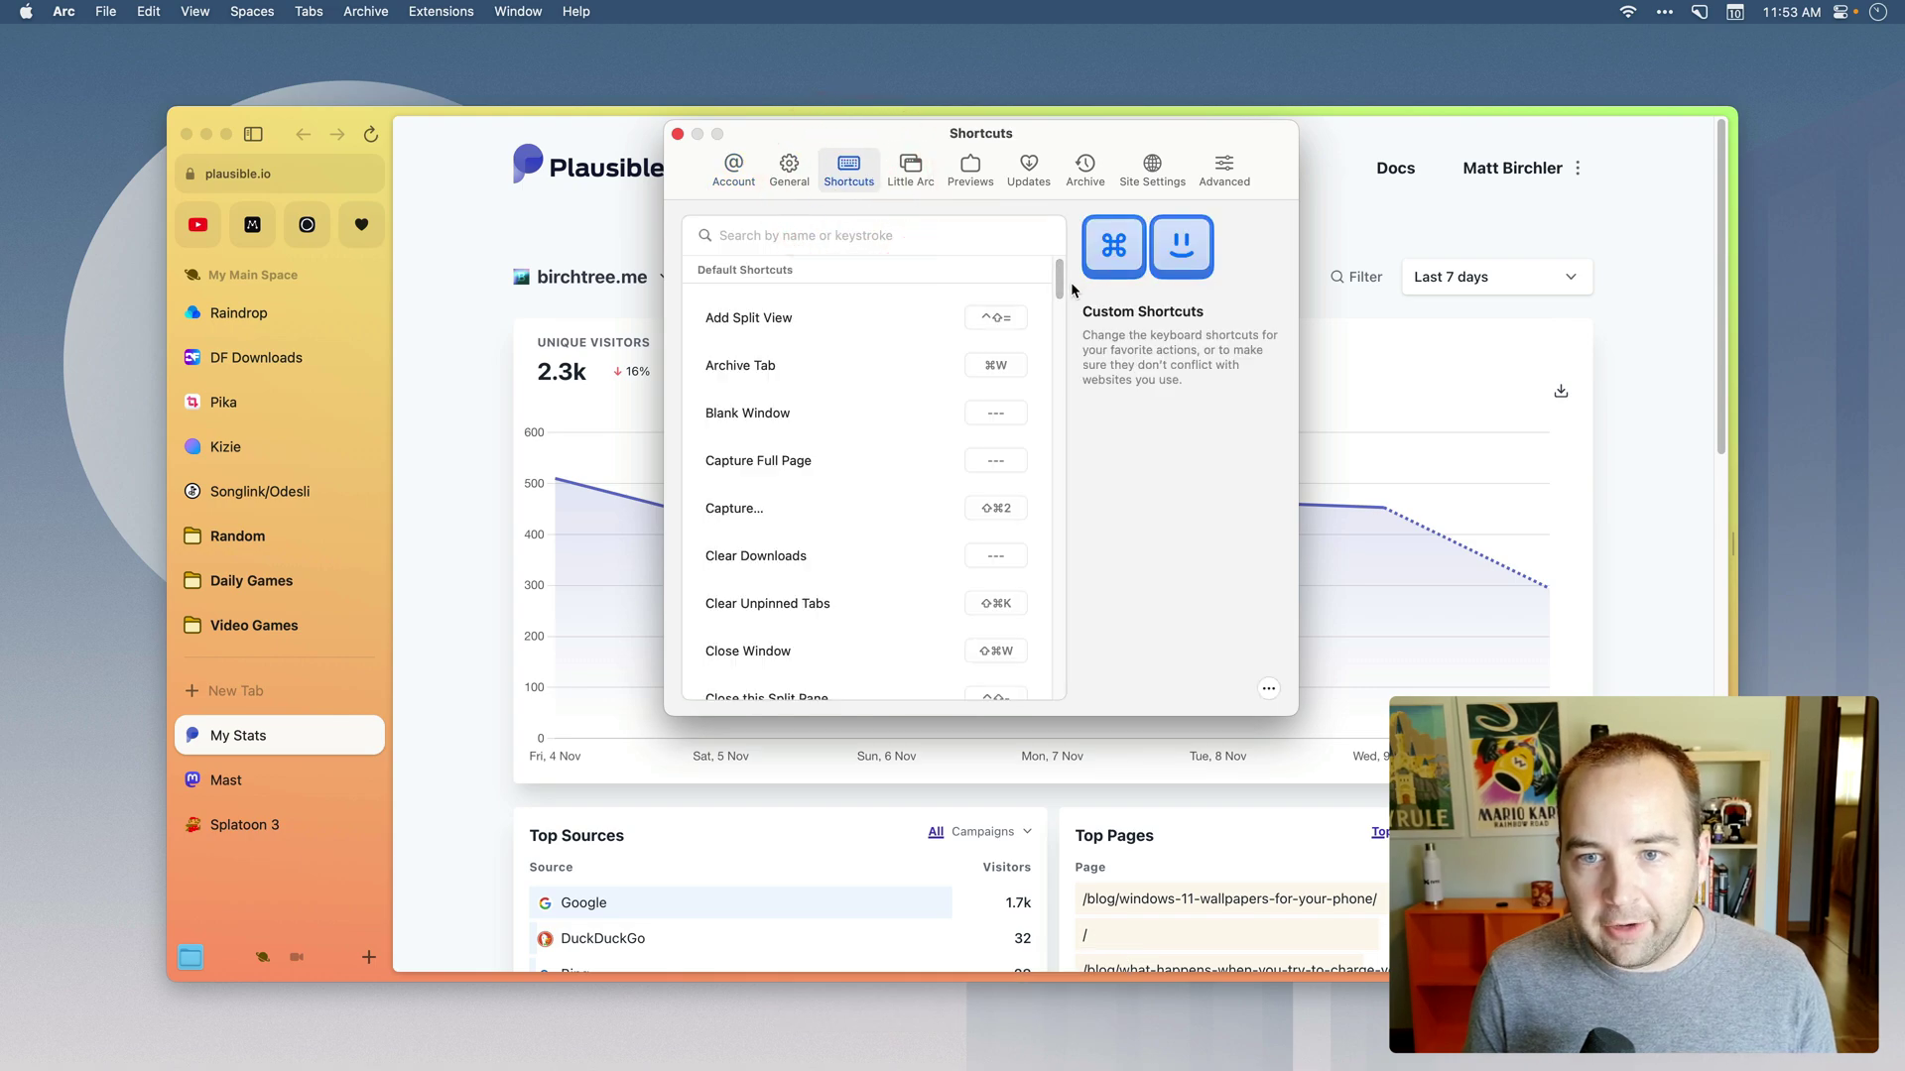
{"action": "mouse_move", "coordinate": [1059, 287]}
{"action": "left_mouse_down"}
{"action": "mouse_move", "coordinate": [1058, 671]}
{"action": "mouse_move", "coordinate": [1059, 288]}
{"action": "left_mouse_up"}
Build a three-pane split view of My Stats, Splatoon 3 and Mast, adjusting pane widths.
{"action": "left_click", "coordinate": [678, 135]}
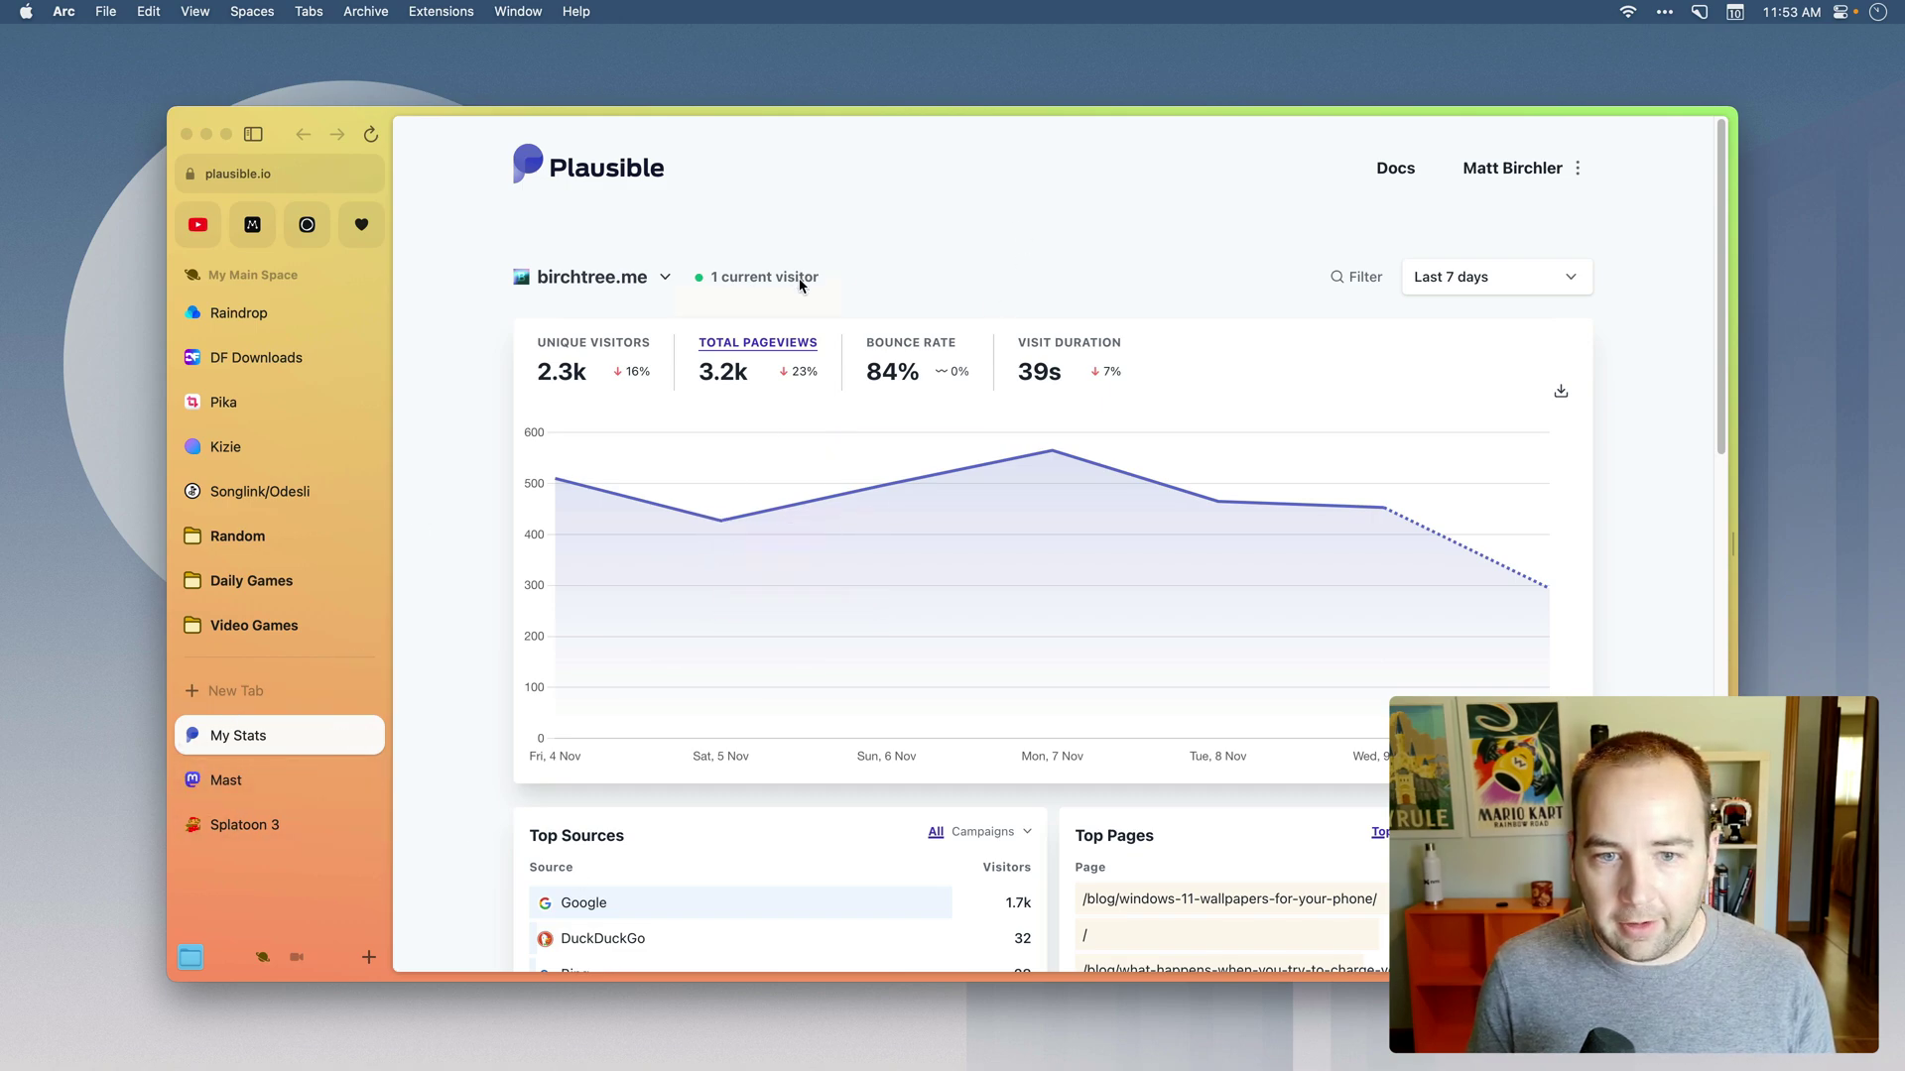
{"action": "left_click_drag", "start_coordinate": [243, 824], "coordinate": [1467, 510]}
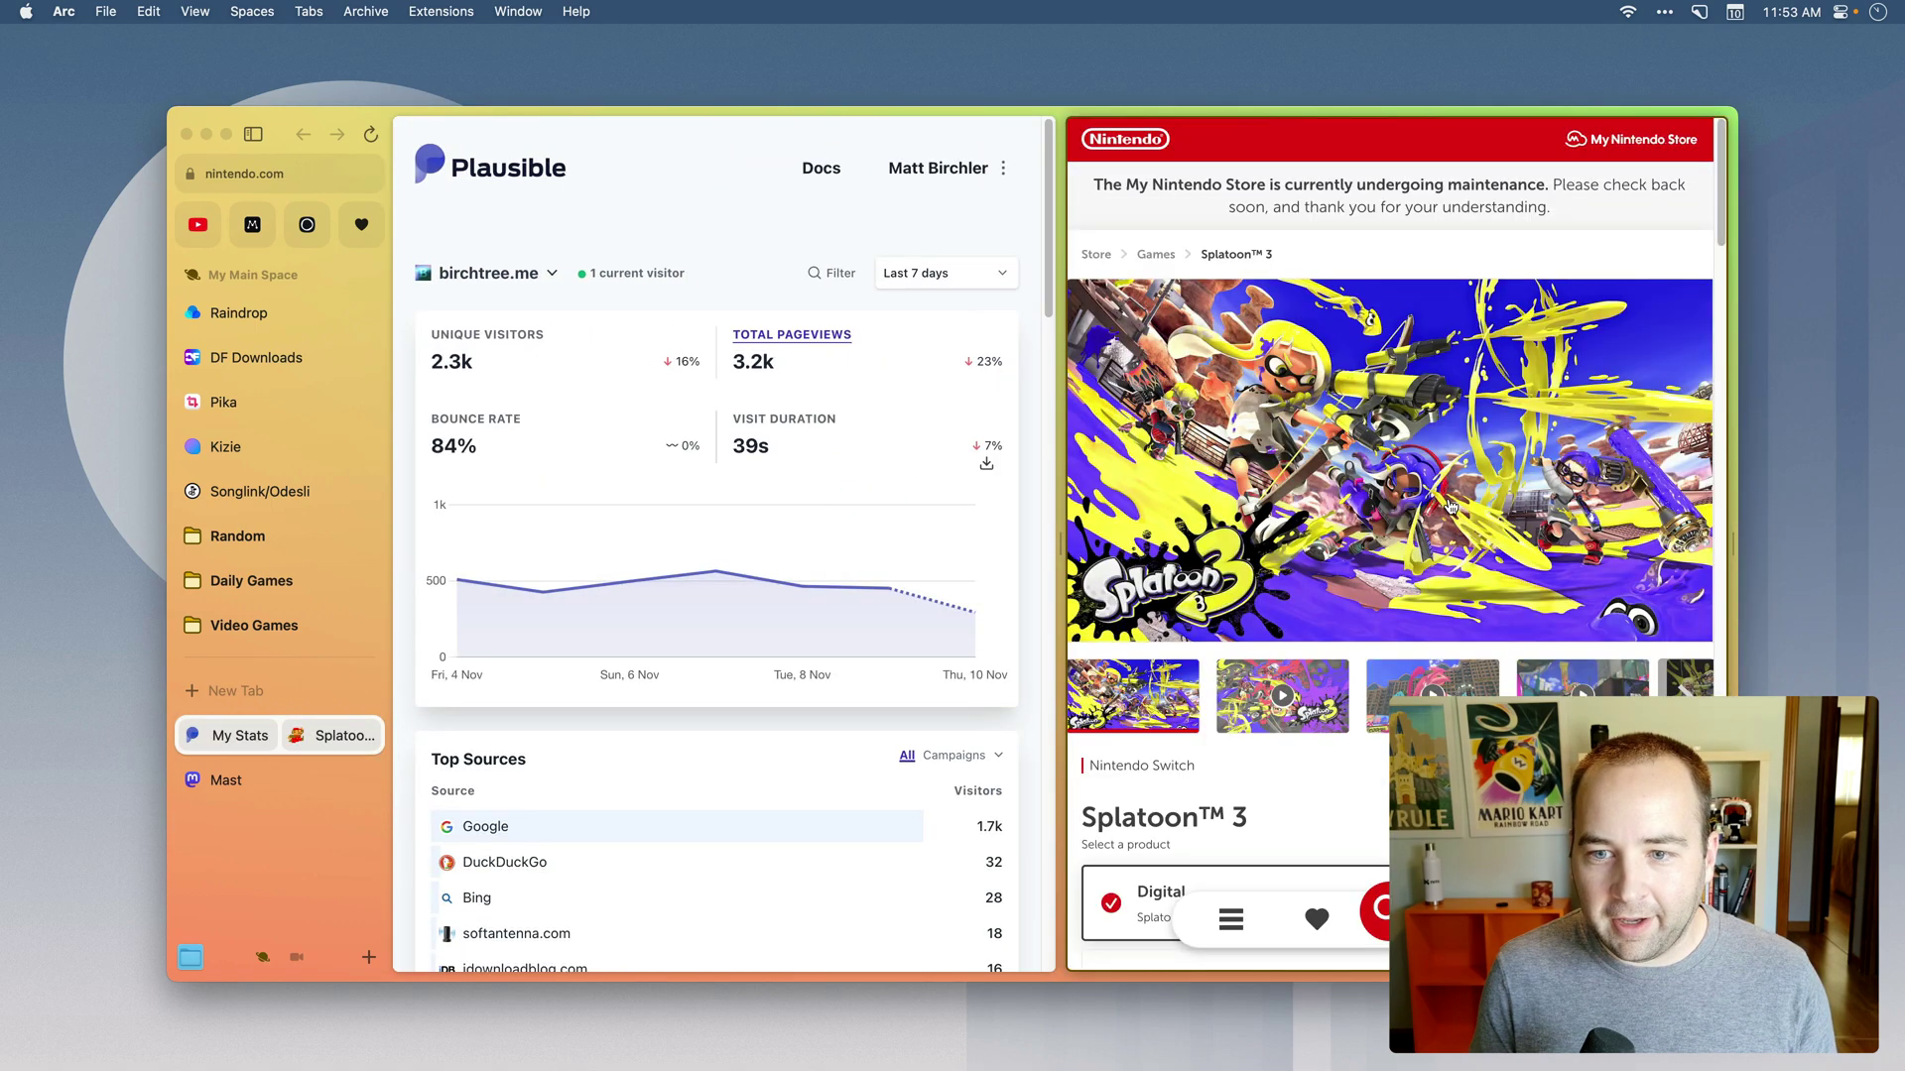
{"action": "left_click_drag", "start_coordinate": [1056, 551], "coordinate": [1008, 552]}
{"action": "left_click_drag", "start_coordinate": [246, 780], "coordinate": [1076, 571]}
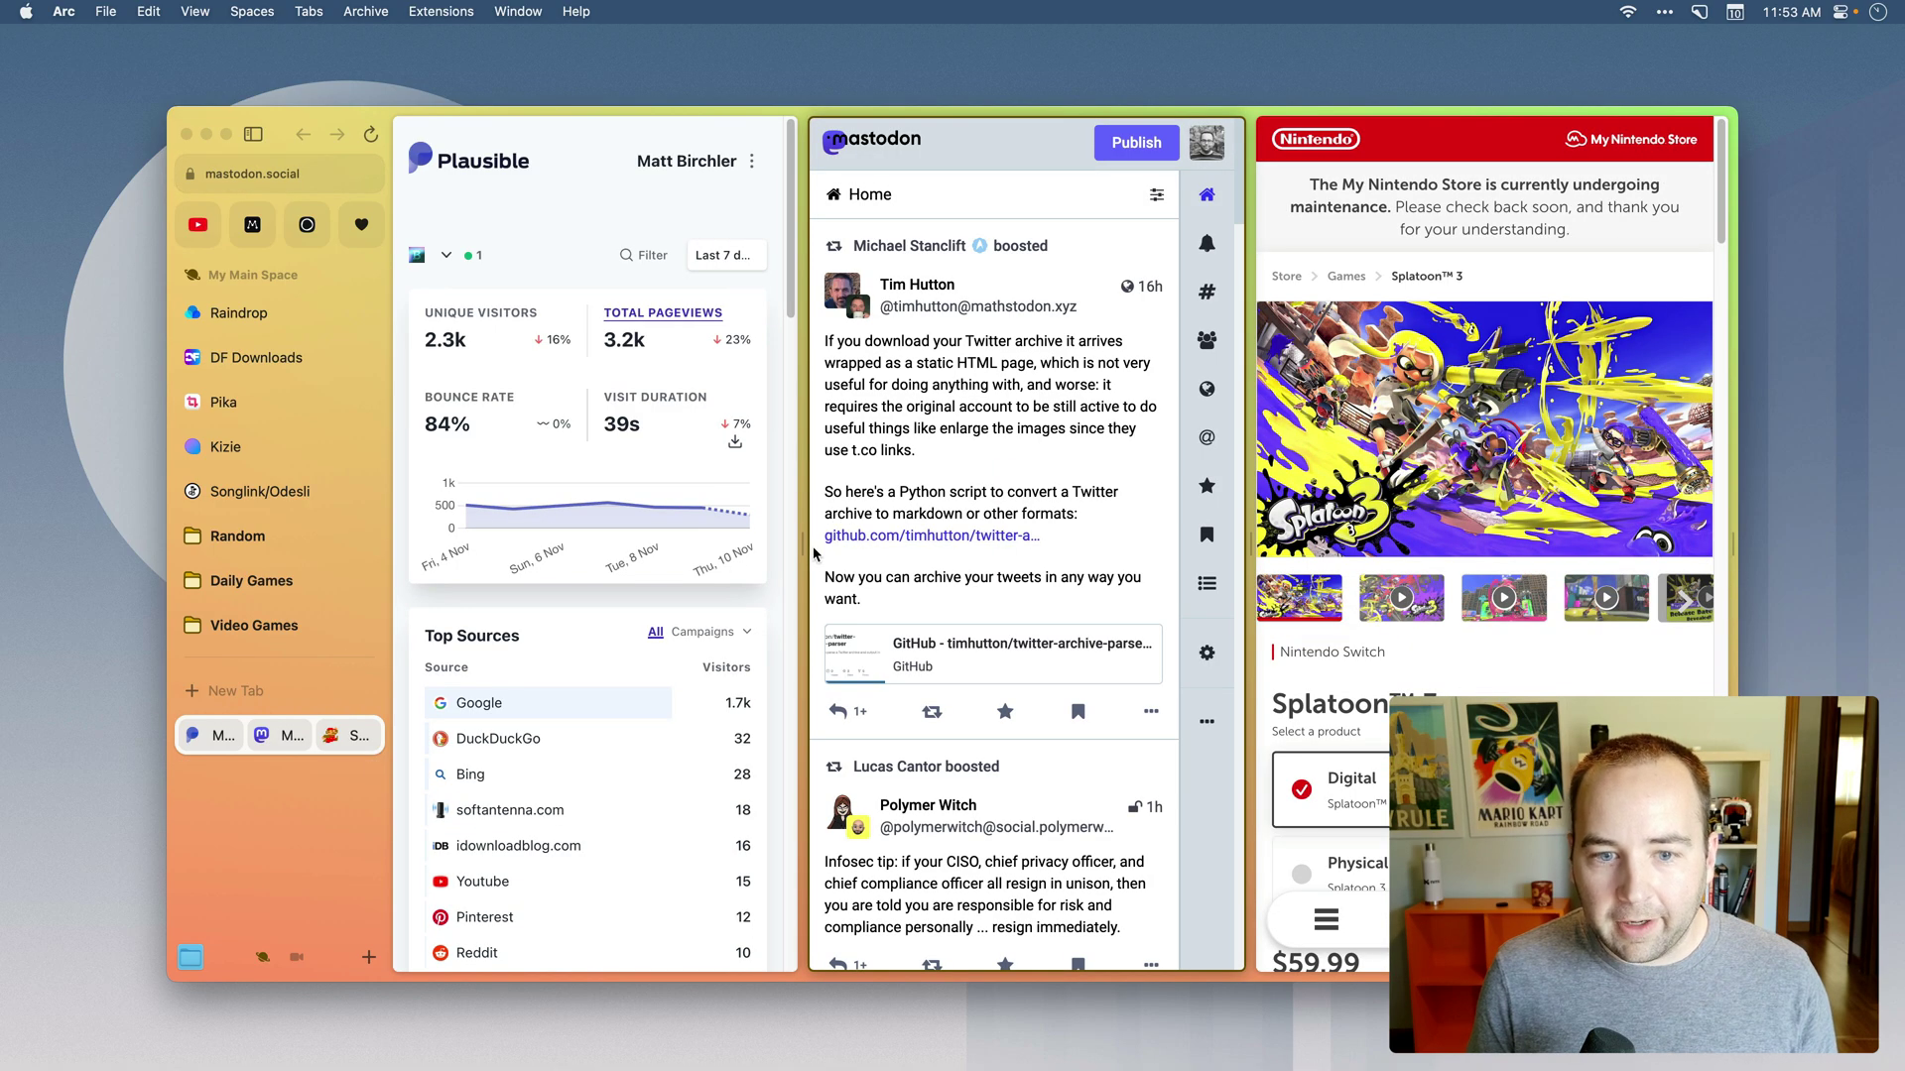
{"action": "mouse_move", "coordinate": [796, 549]}
{"action": "left_mouse_down"}
{"action": "mouse_move", "coordinate": [843, 548]}
{"action": "mouse_move", "coordinate": [784, 551]}
{"action": "left_mouse_up"}
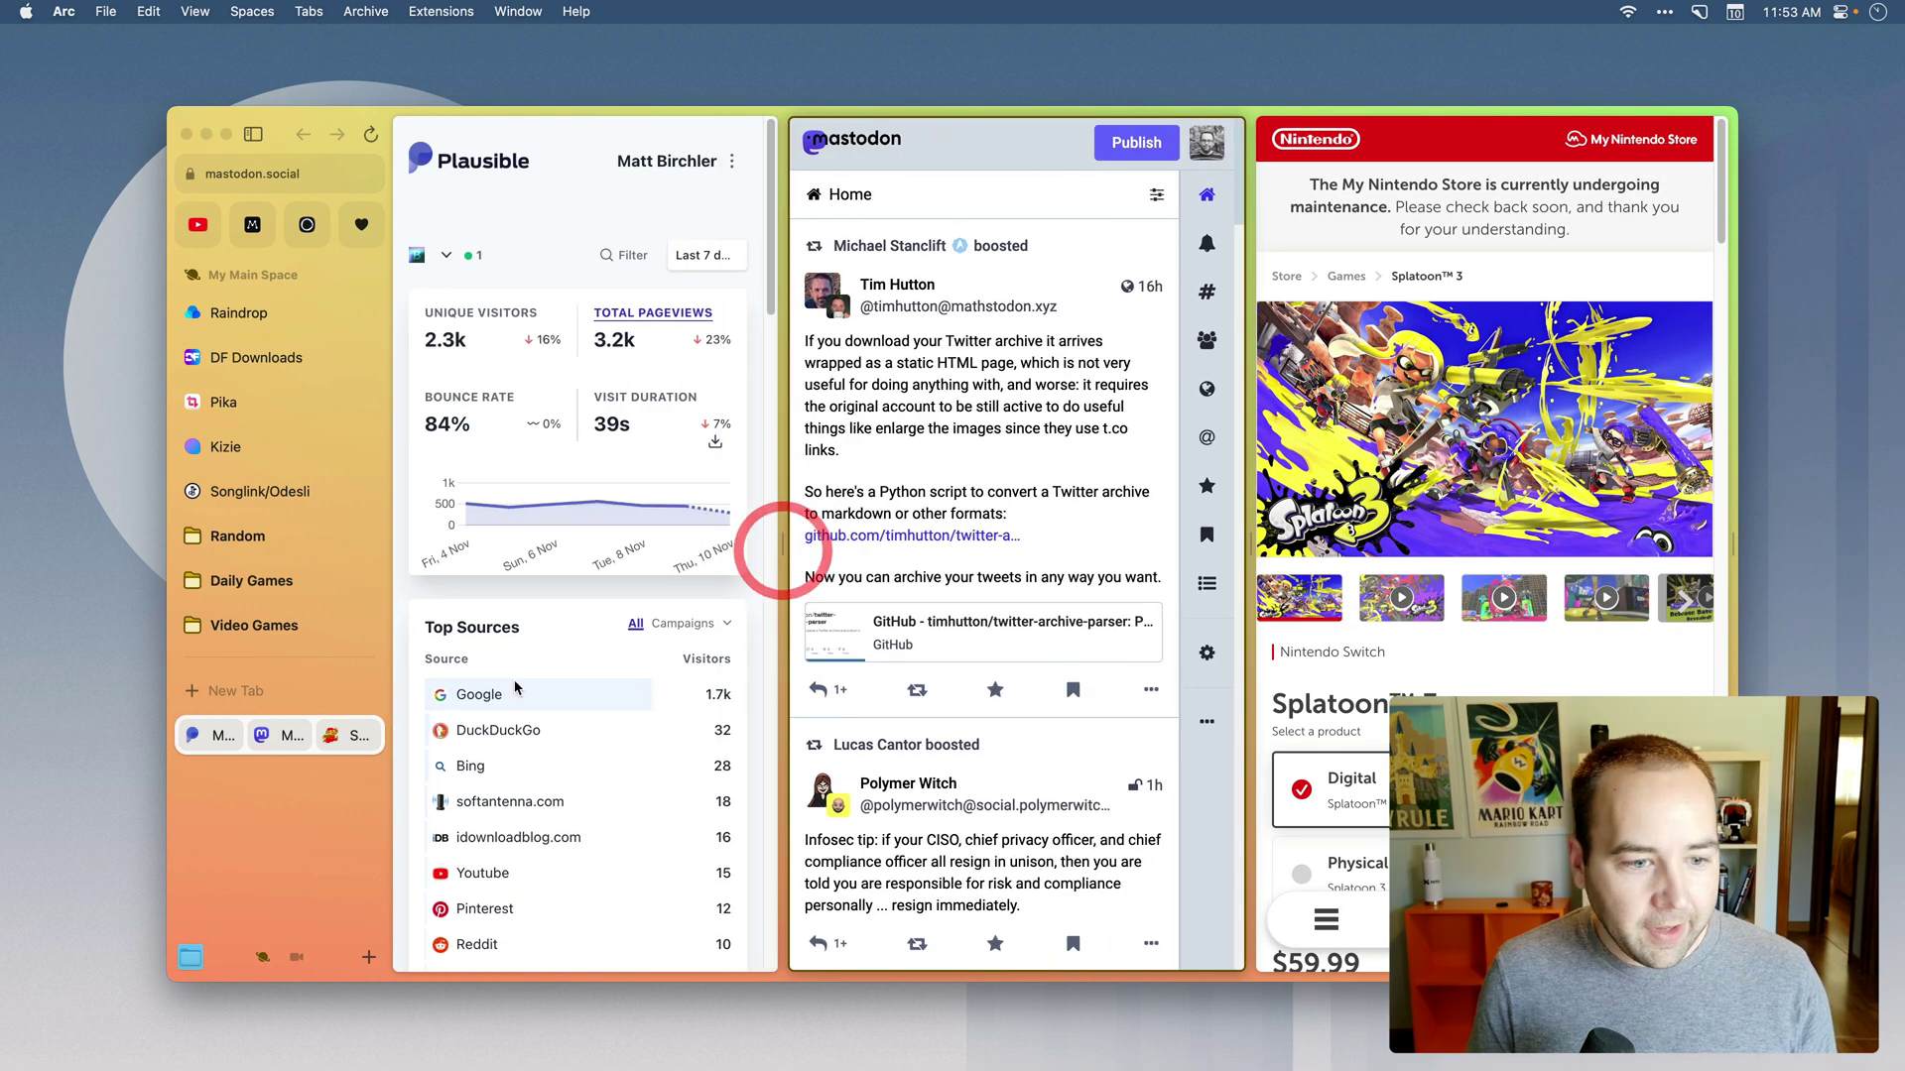
Separate all split-view tabs and show My Stats on its own.
{"action": "right_click", "coordinate": [264, 741]}
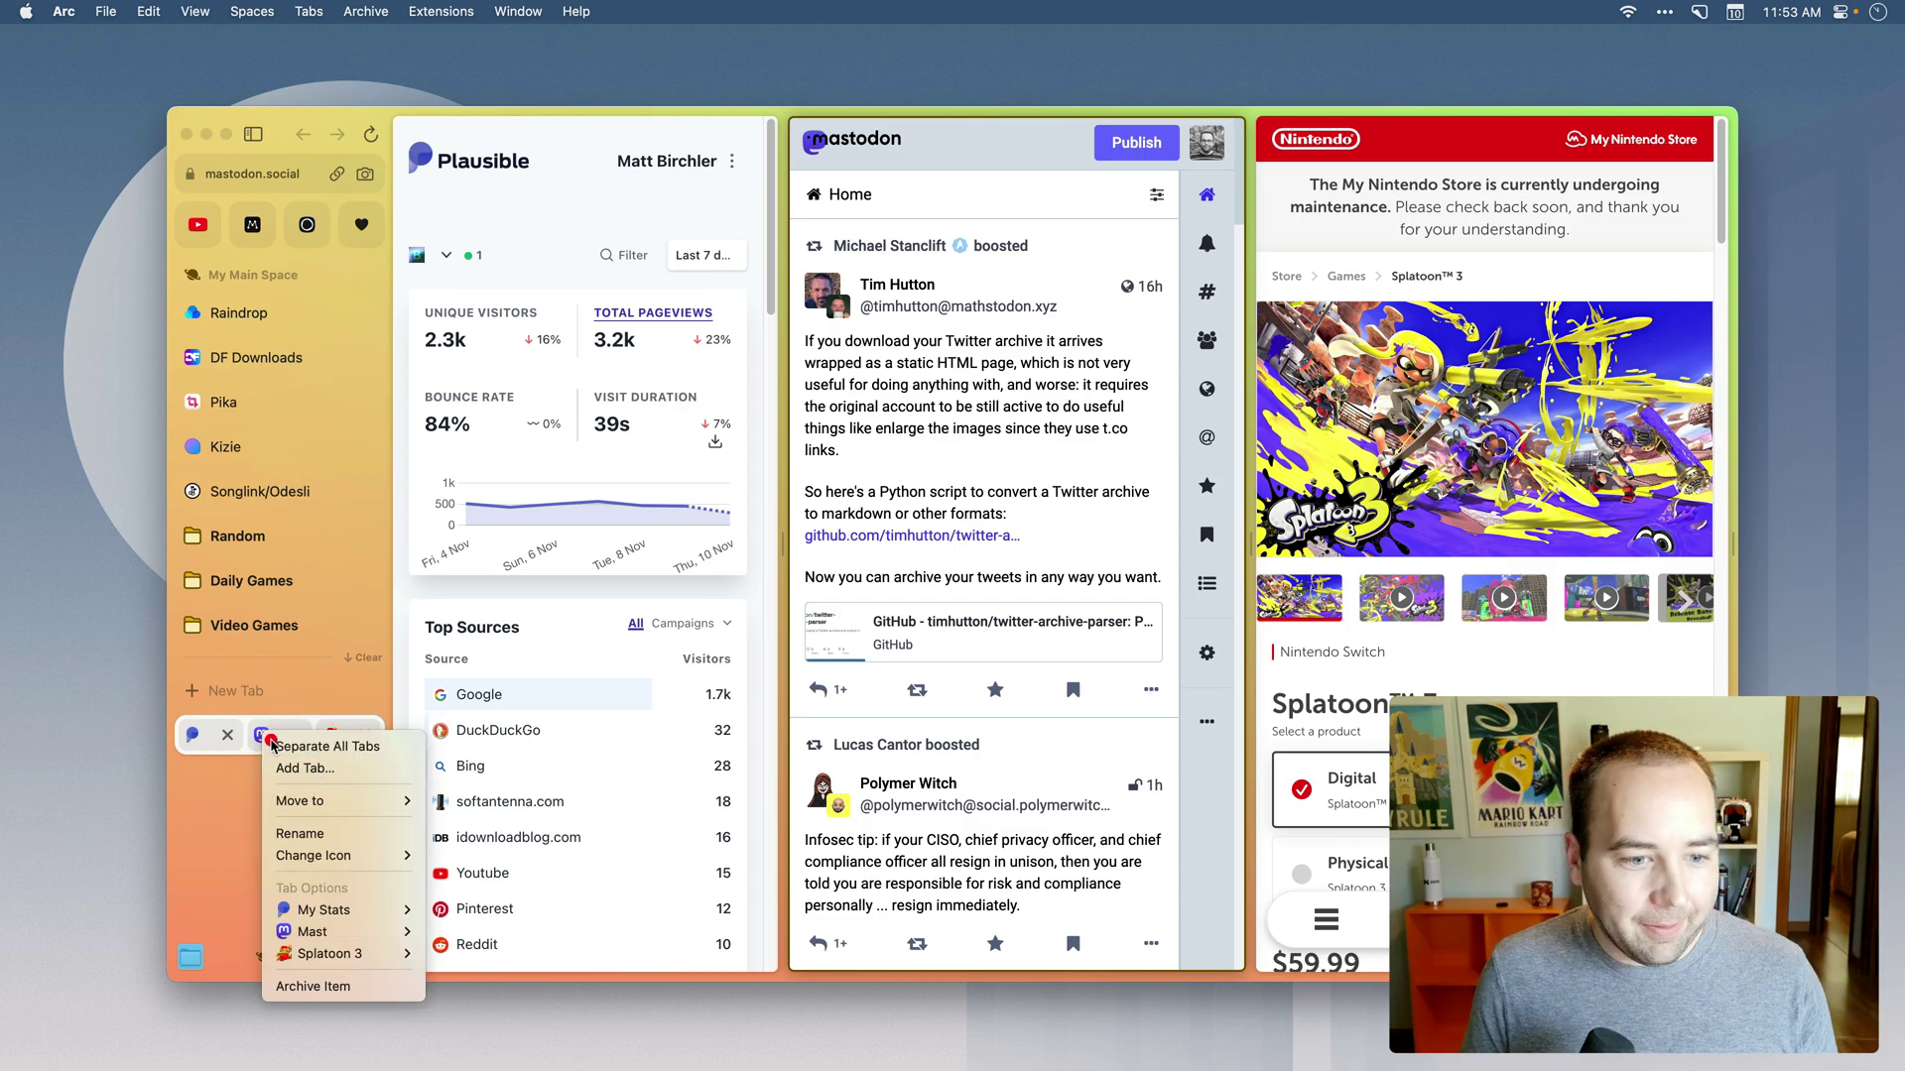
{"action": "left_click", "coordinate": [271, 746]}
{"action": "left_click", "coordinate": [241, 737]}
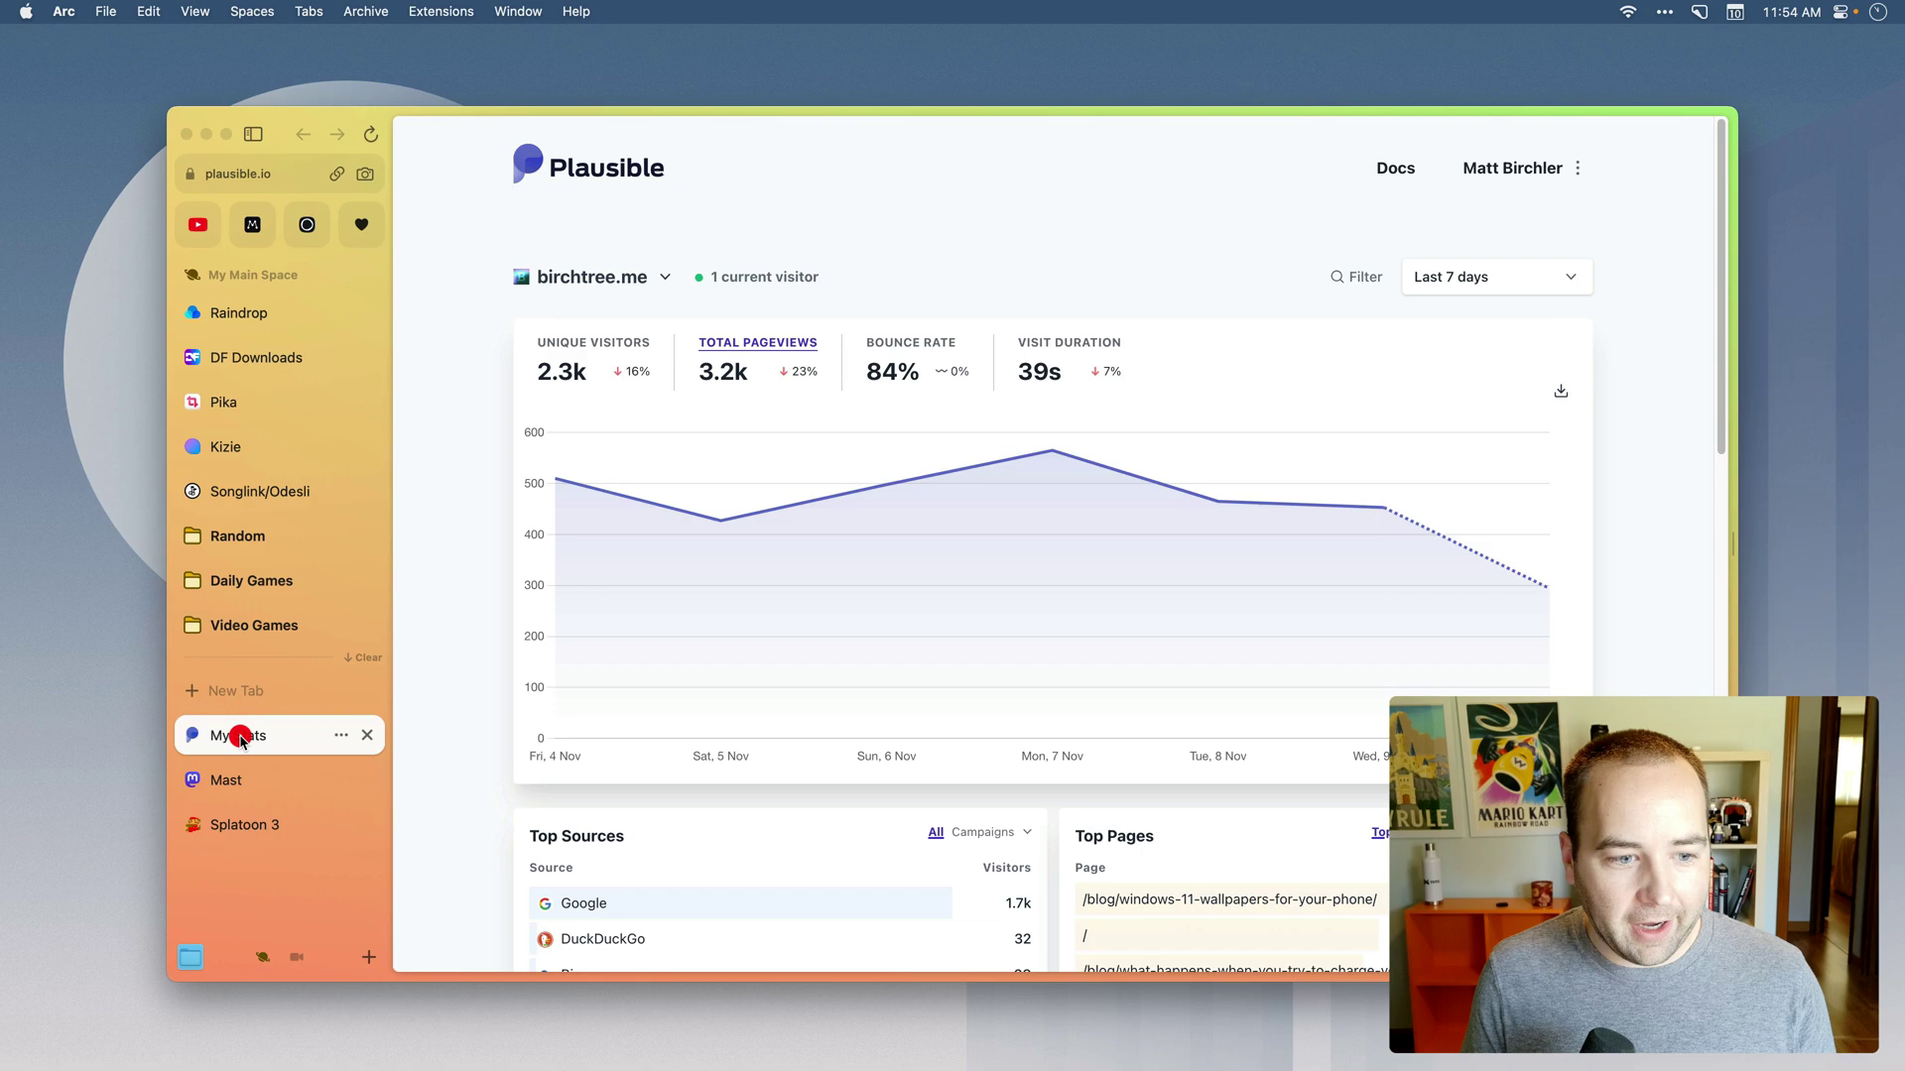
Open the Splatoon 3 store tab, then switch to the Video space's YouTube Studio dashboard.
{"action": "left_click", "coordinate": [238, 824]}
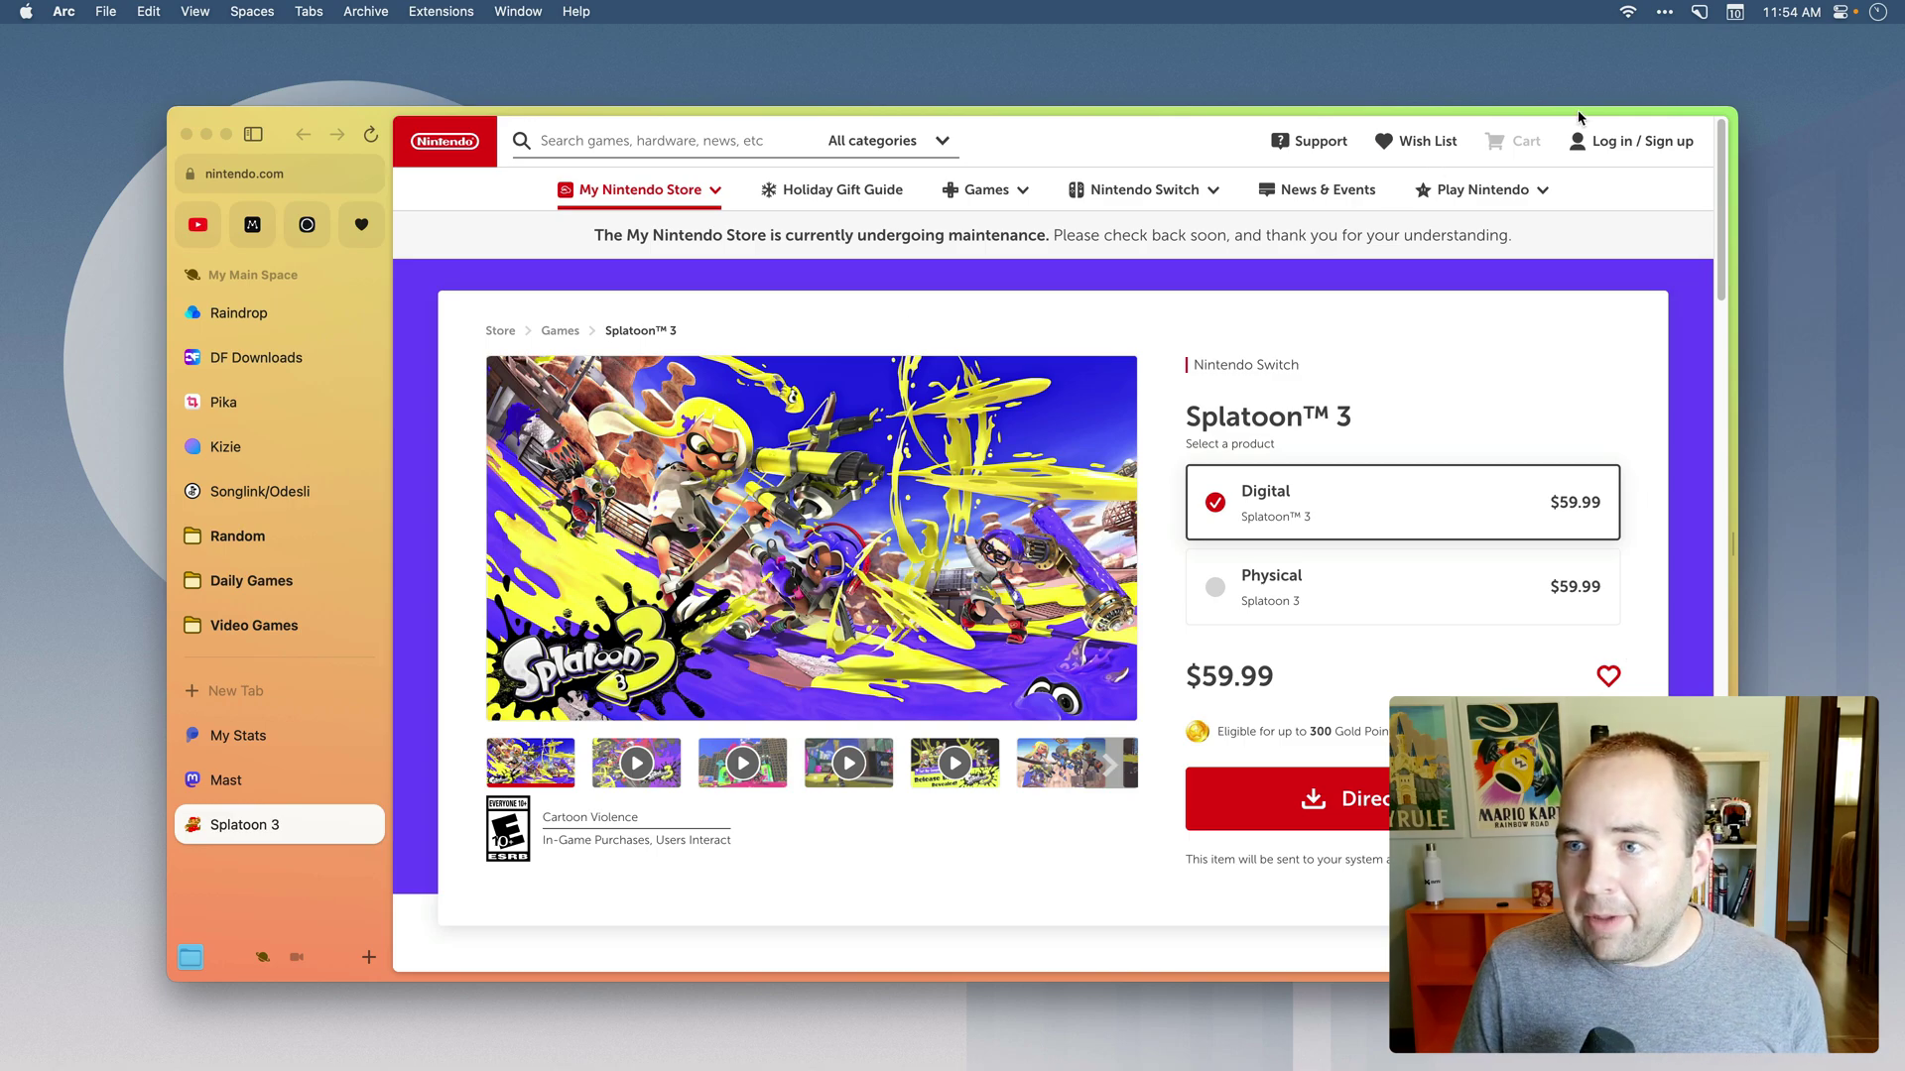
{"action": "mouse_move", "coordinate": [1599, 132]}
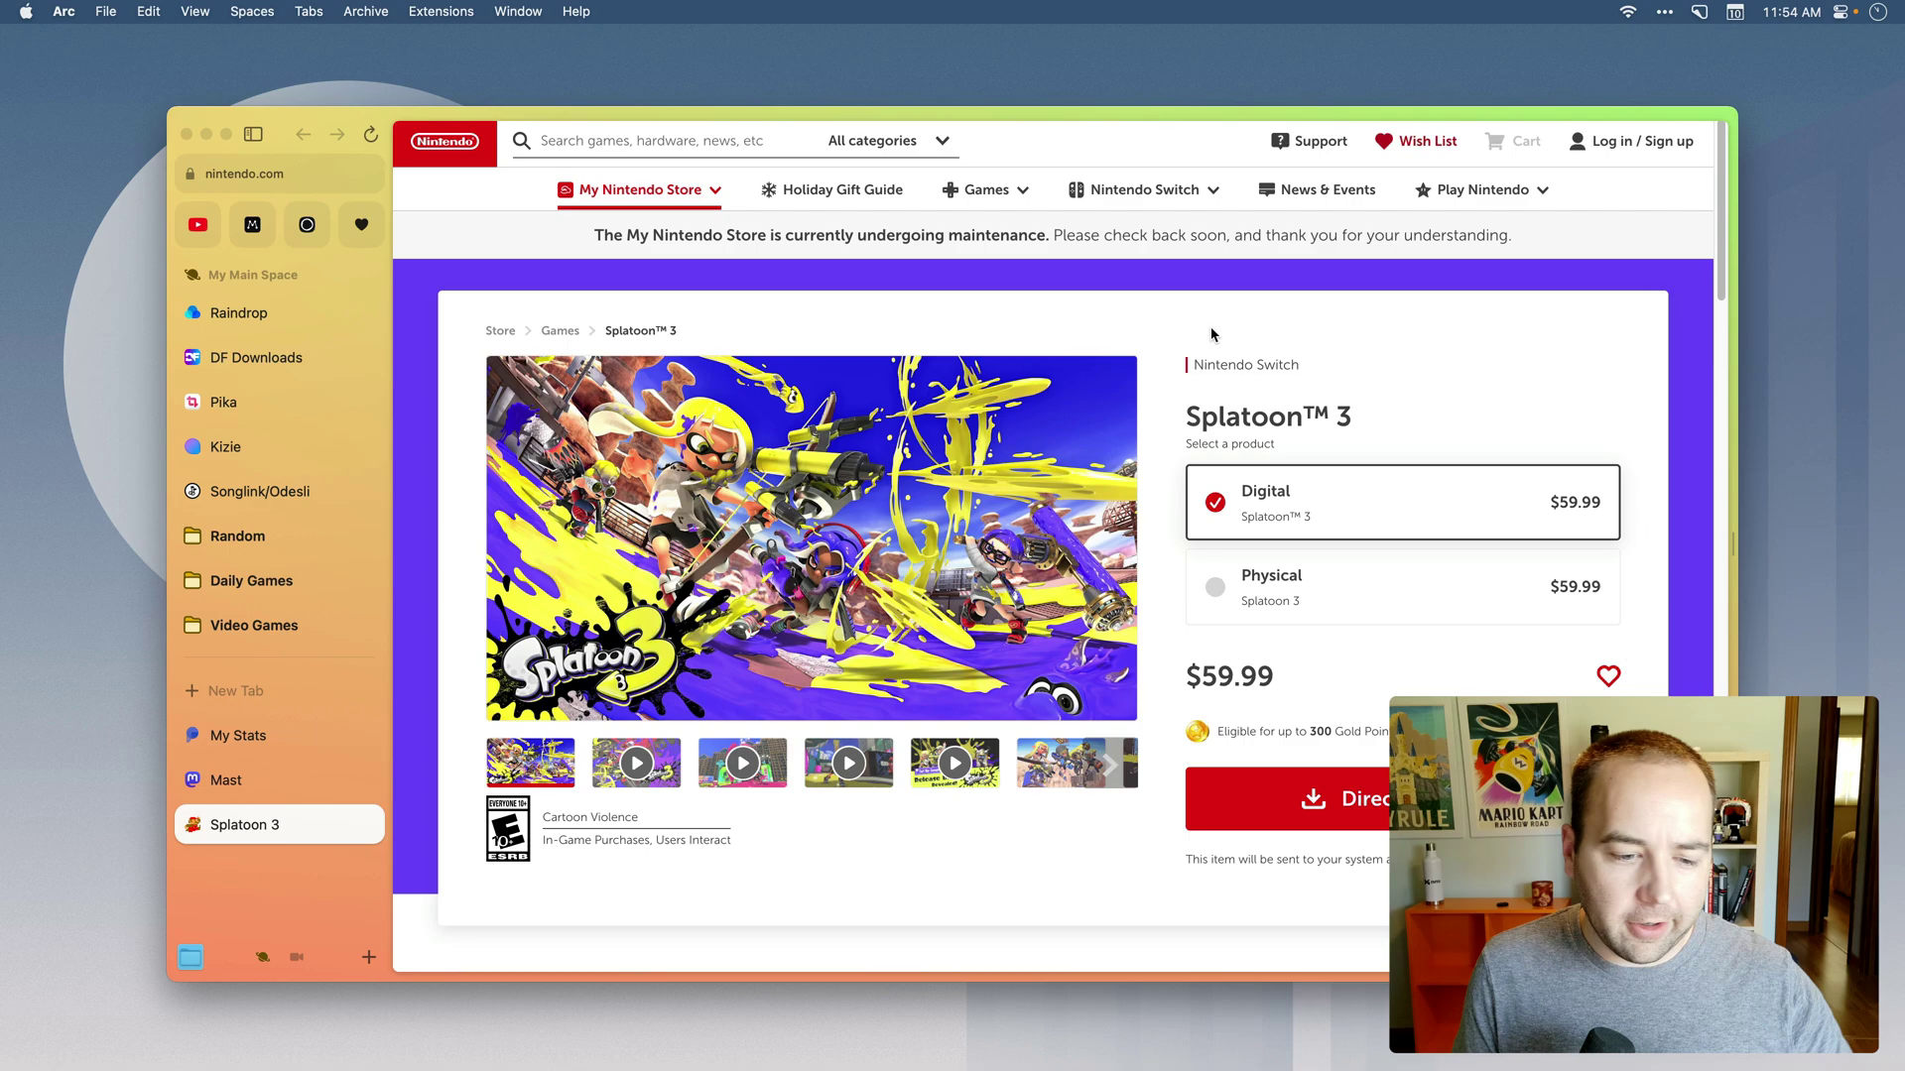
{"action": "left_click", "coordinate": [257, 888]}
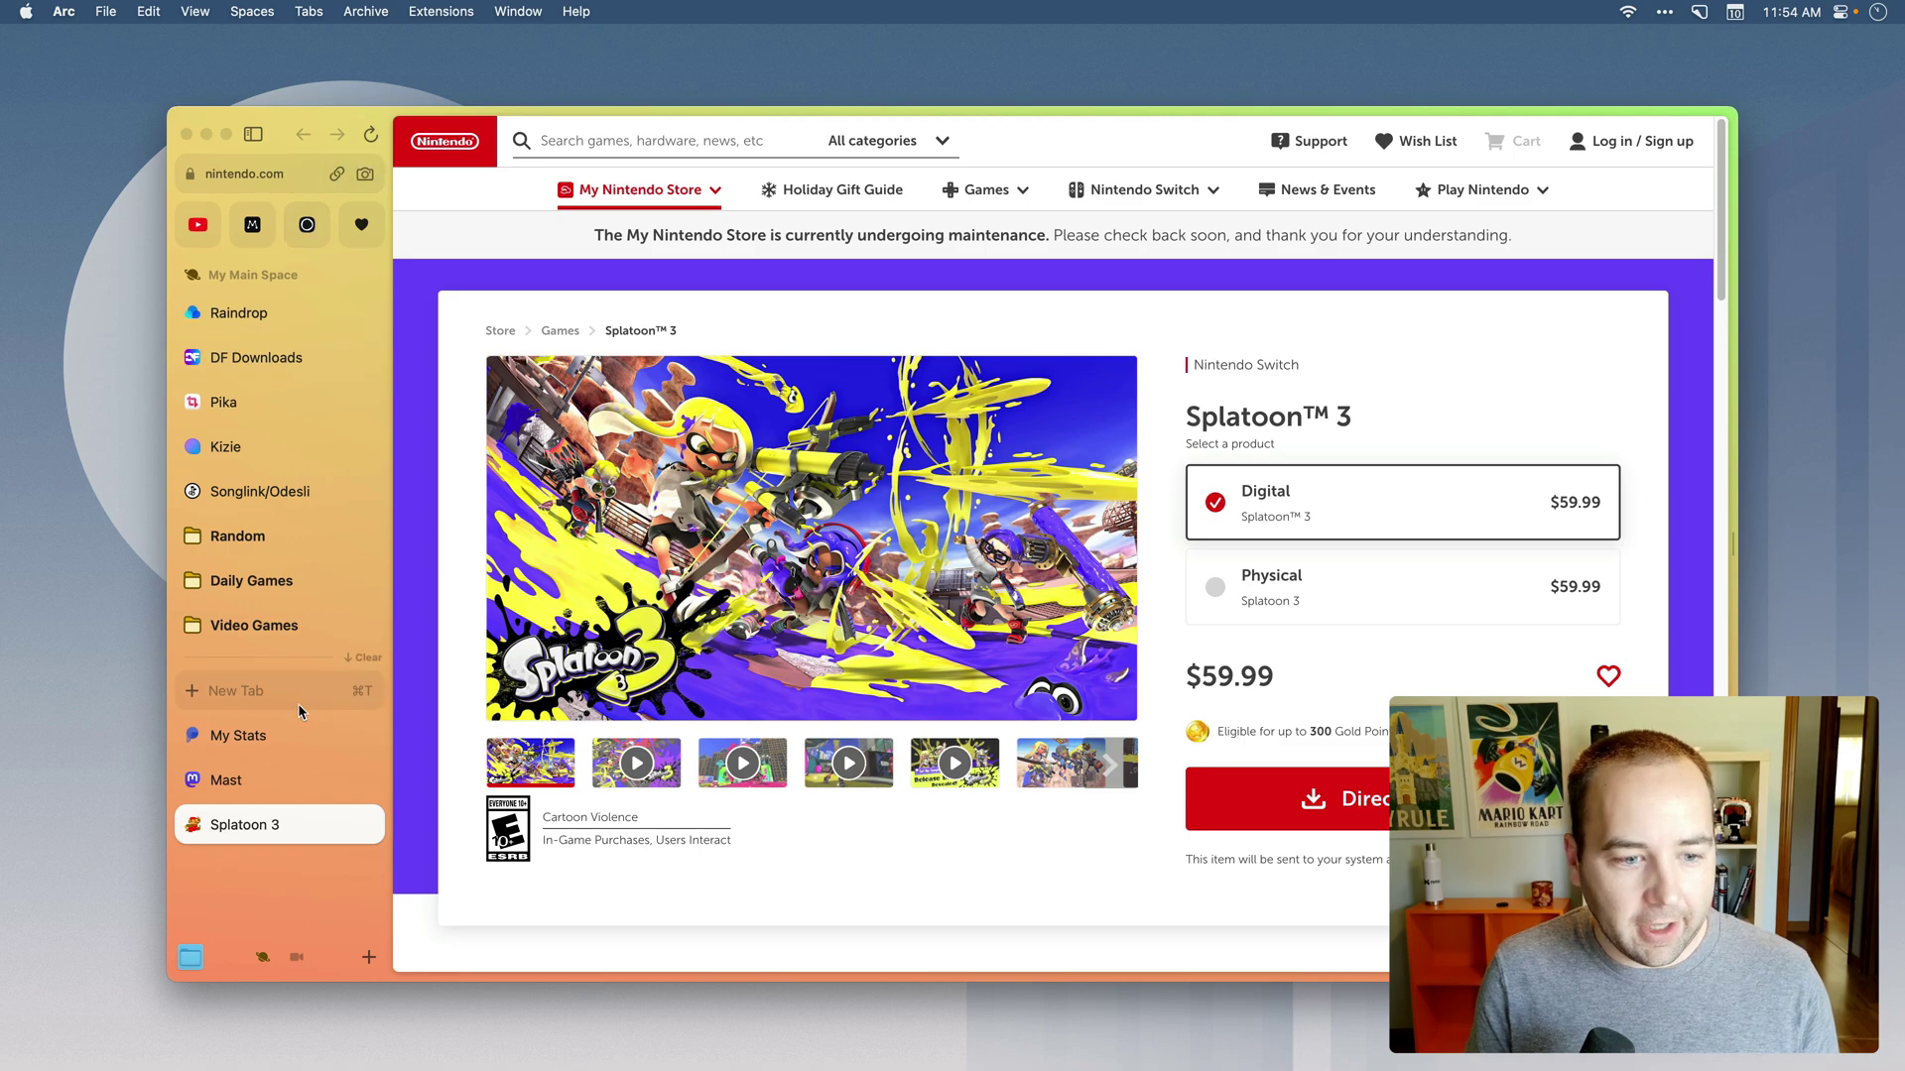
{"action": "left_click", "coordinate": [296, 957]}
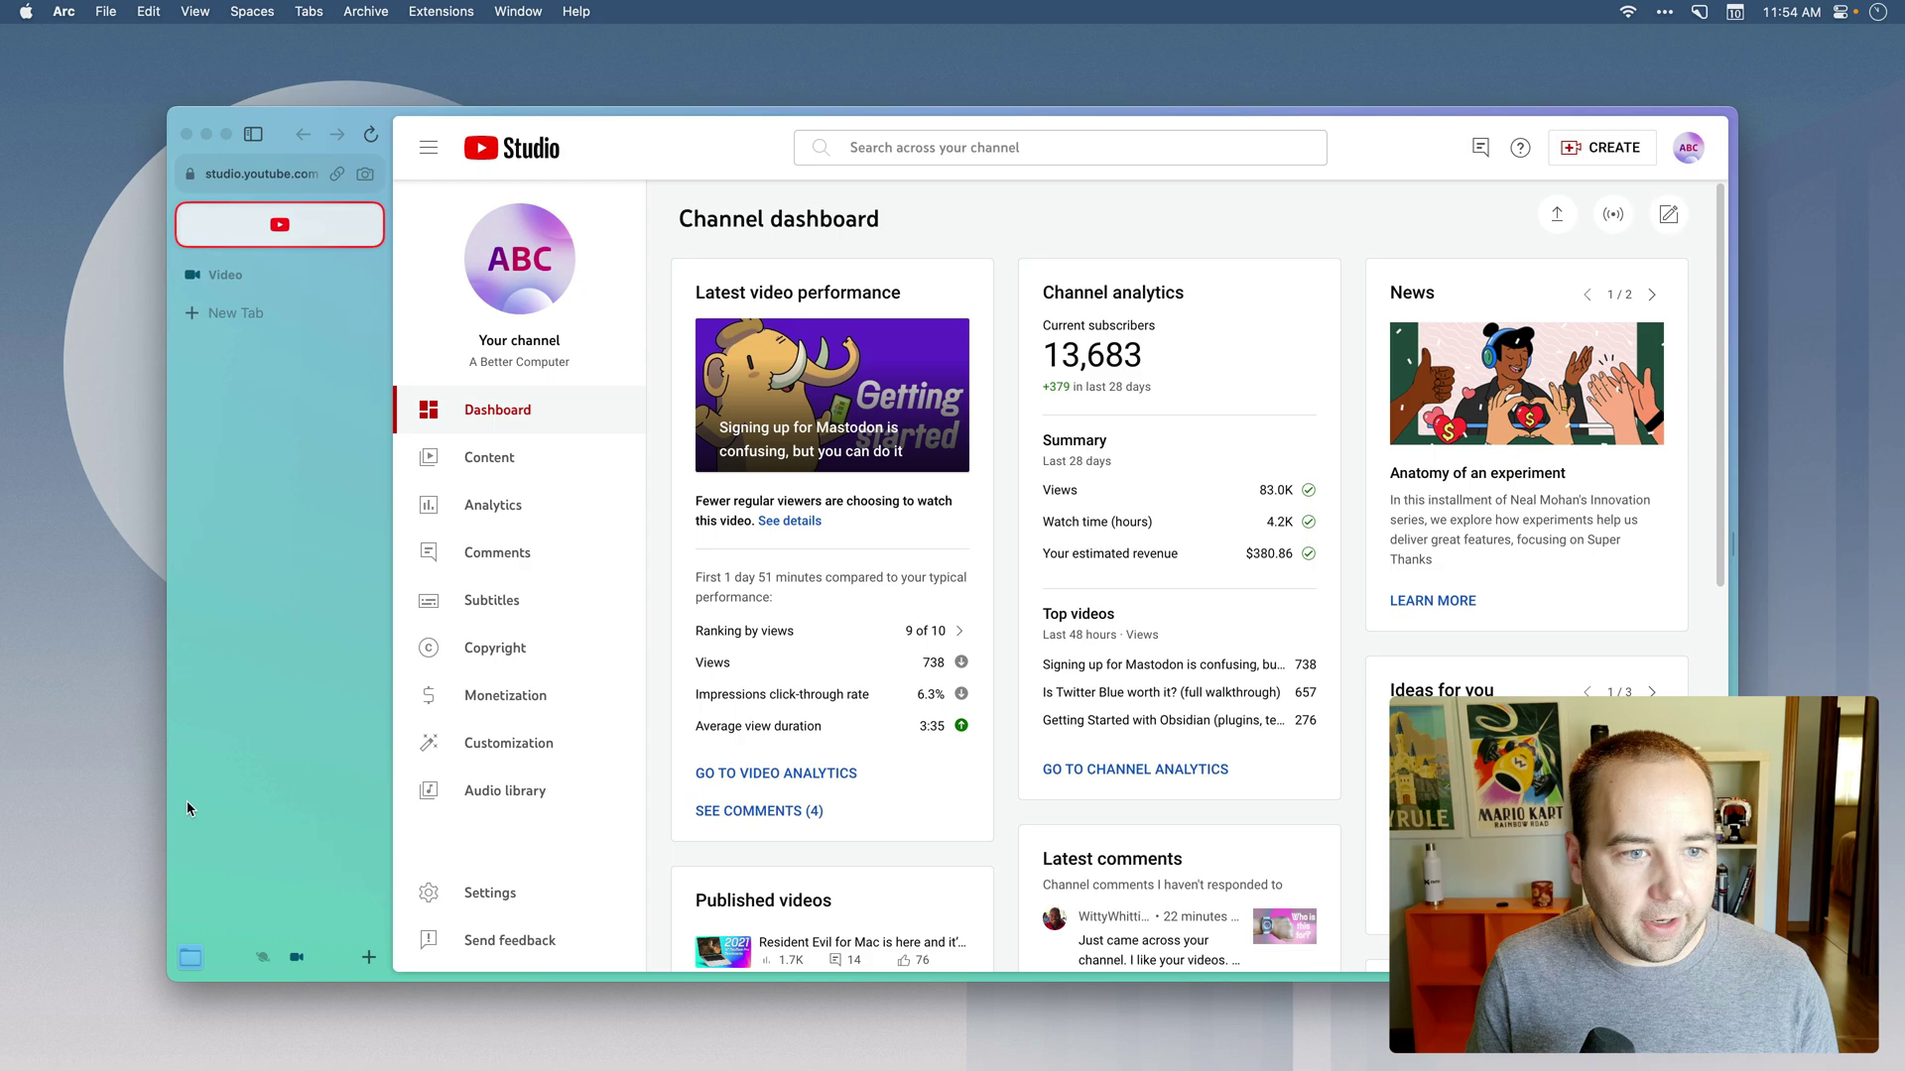
In the Video space's theme picker, try purple, yellow-green and pink gradients, then pastel peach and lavender.
{"action": "left_click", "coordinate": [262, 957]}
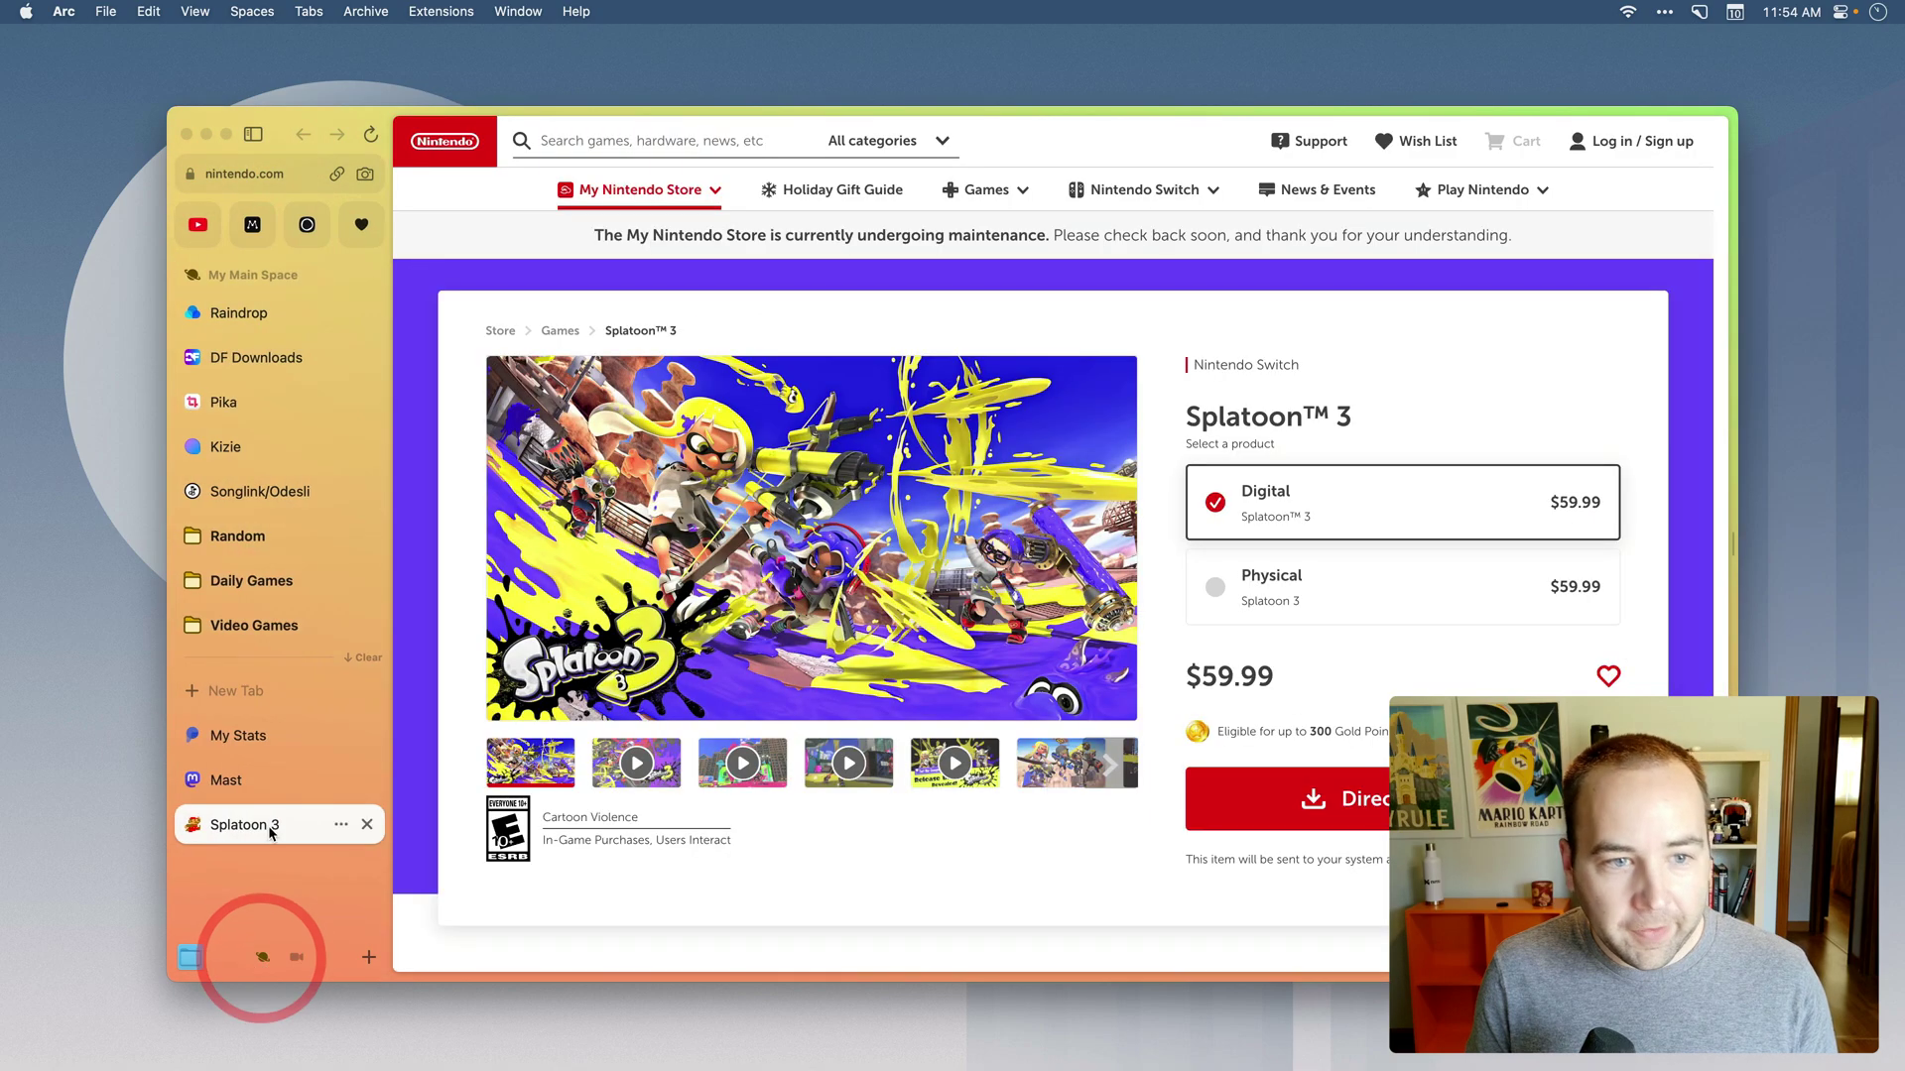
{"action": "left_click", "coordinate": [296, 958]}
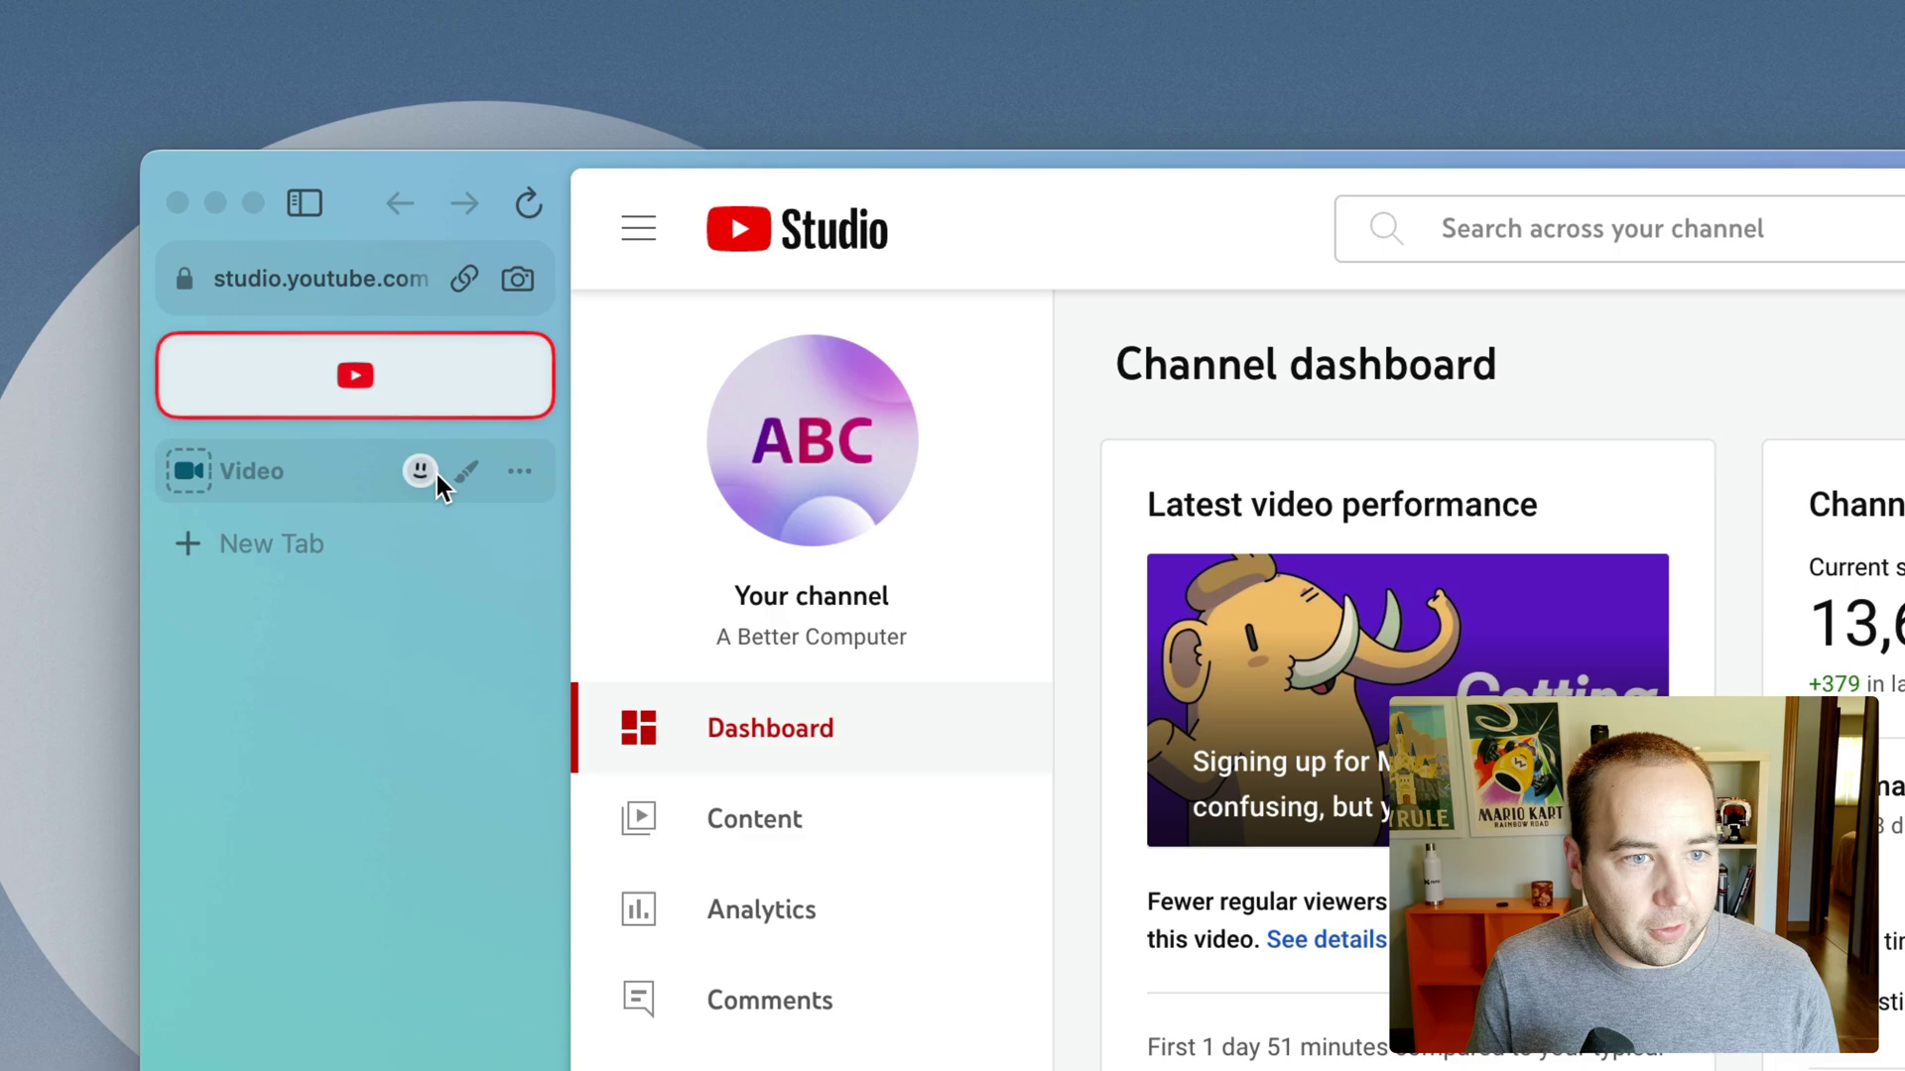
{"action": "left_click", "coordinate": [466, 473]}
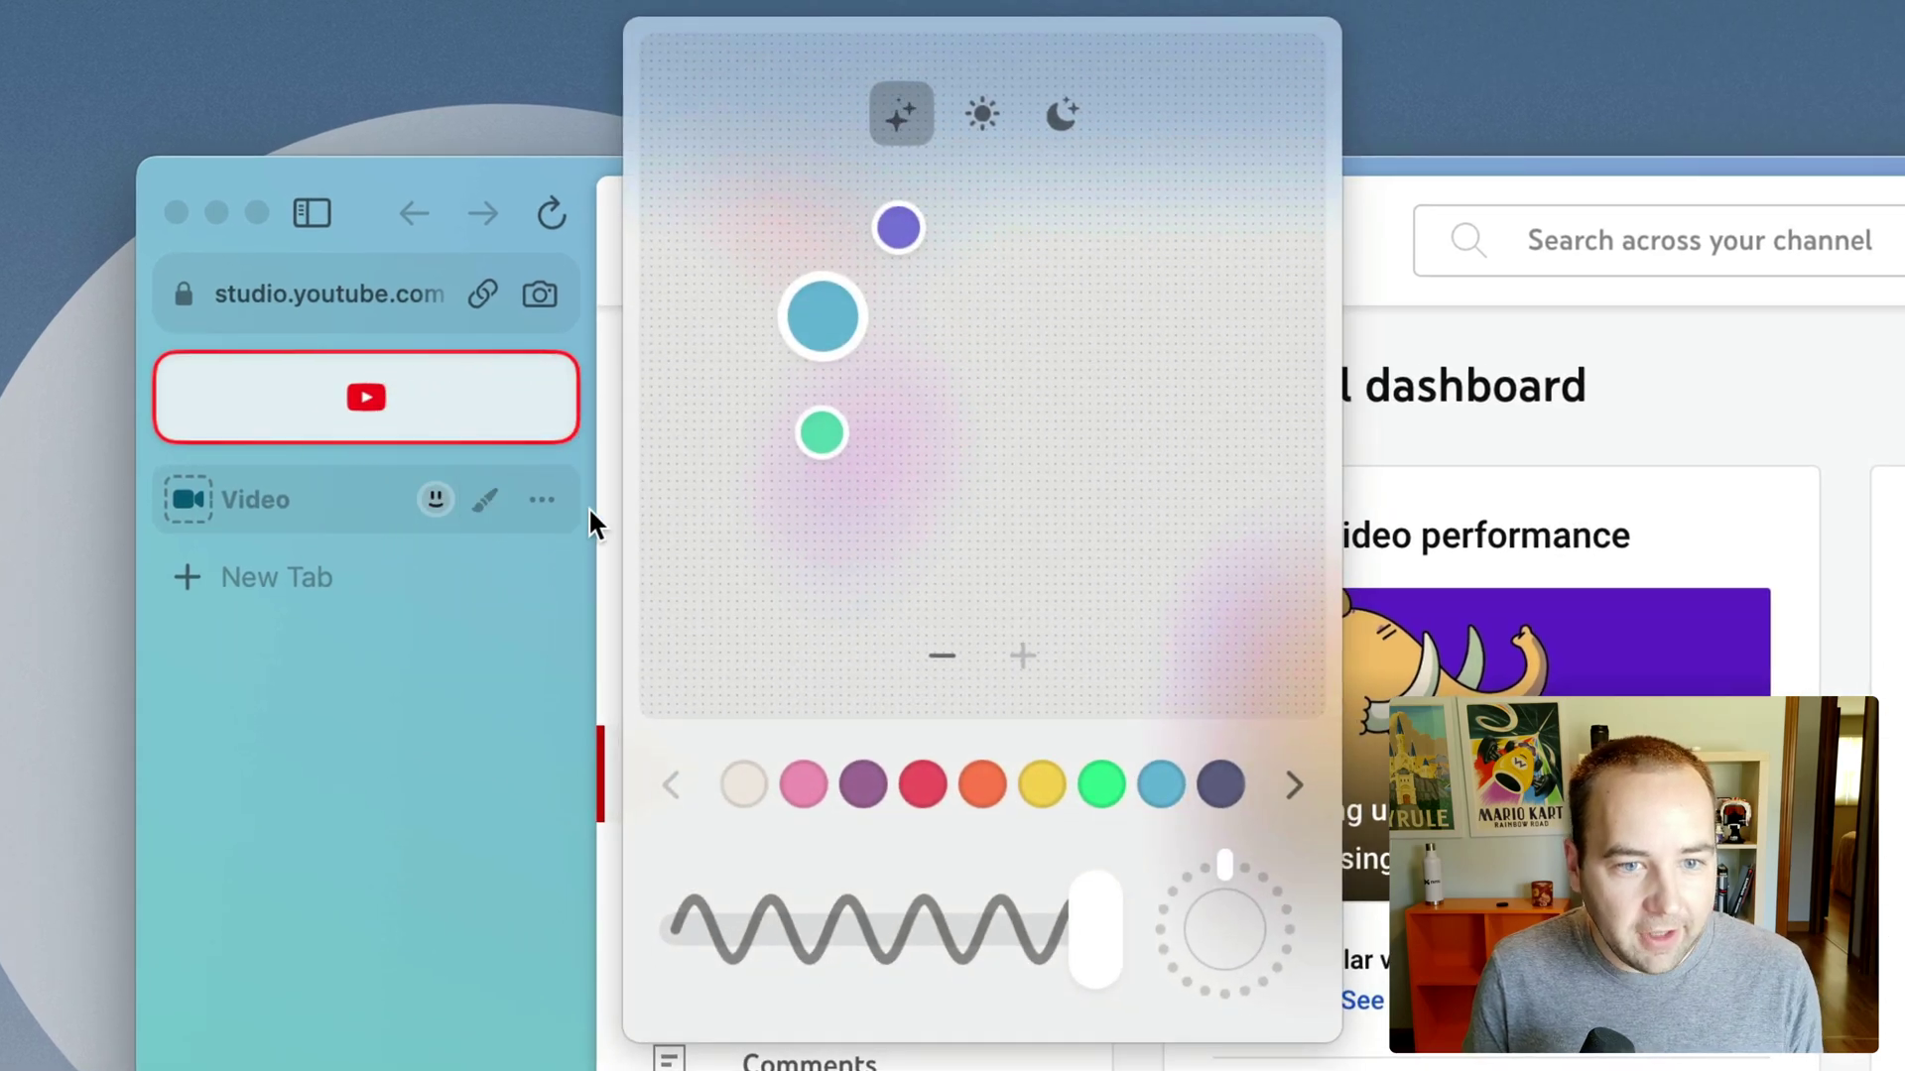
{"action": "left_click", "coordinate": [856, 784]}
{"action": "left_click", "coordinate": [1275, 782]}
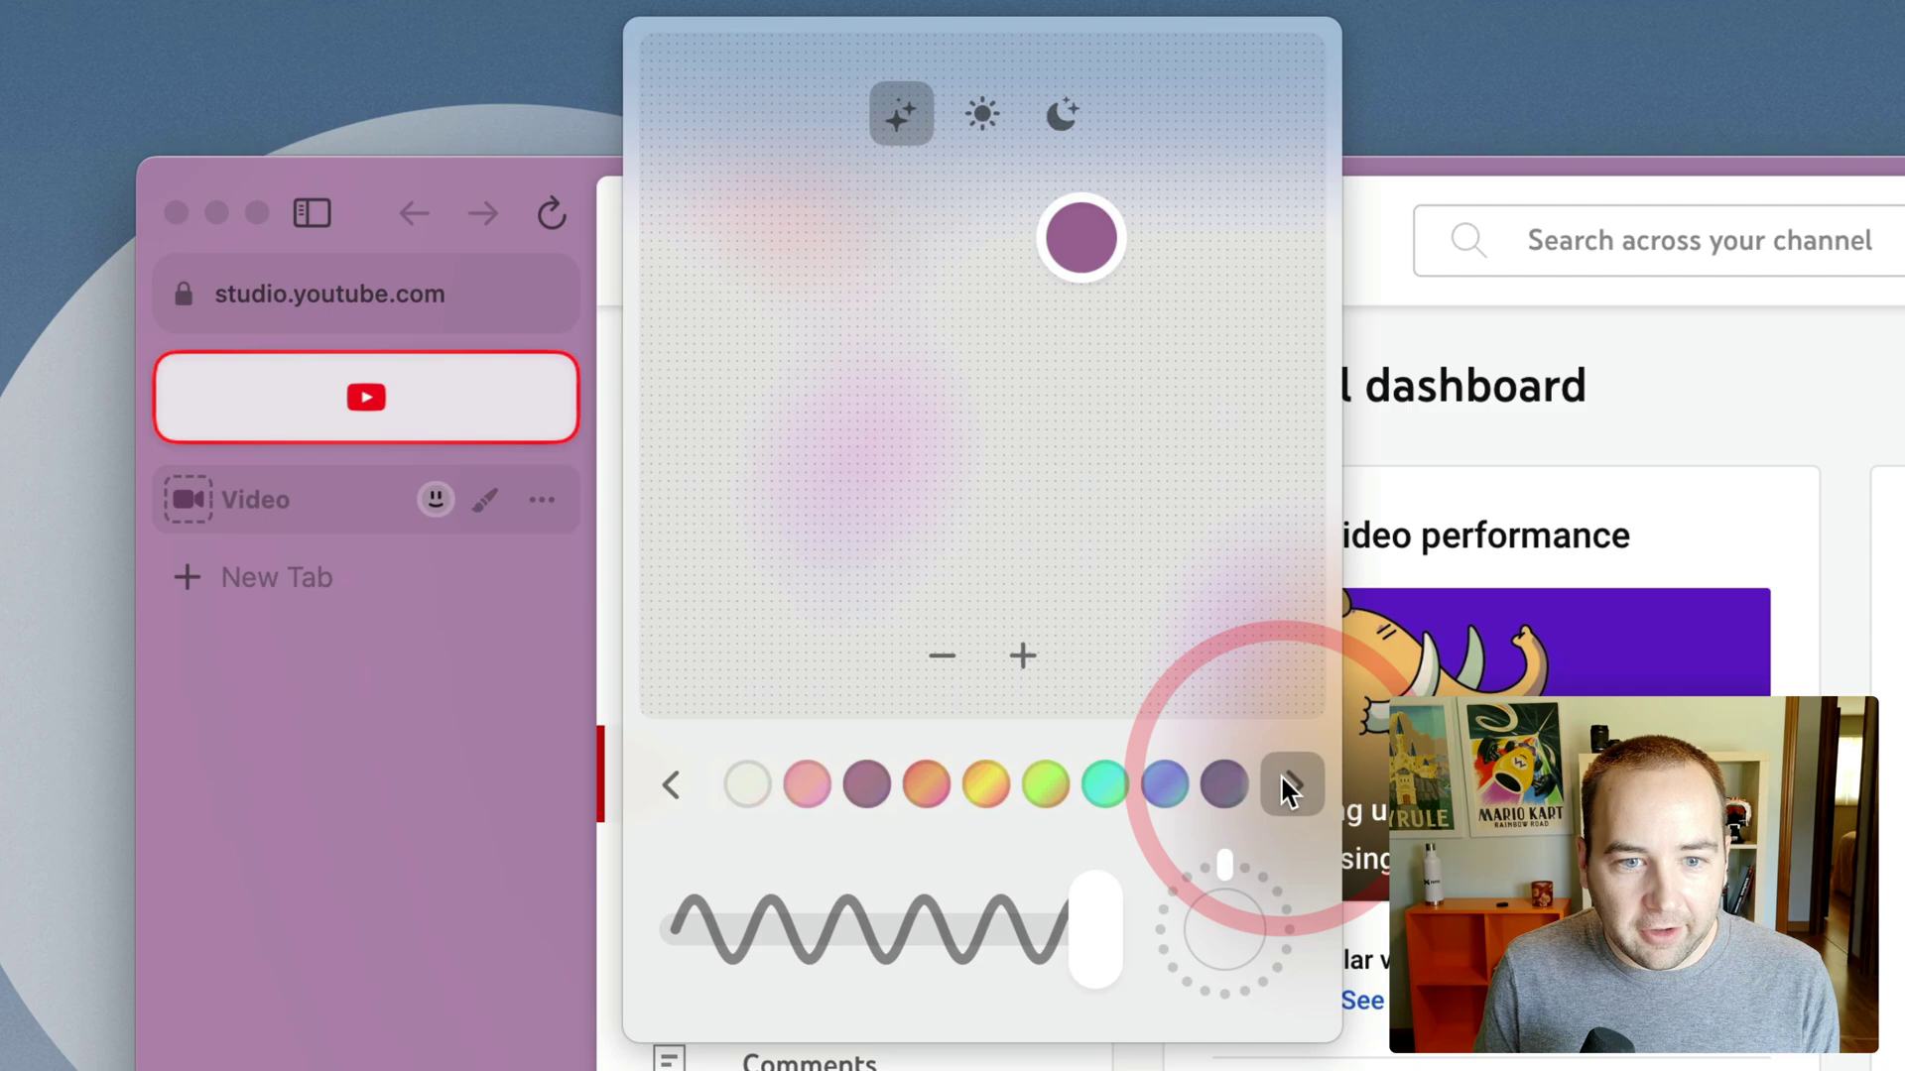
{"action": "left_click", "coordinate": [1042, 784]}
{"action": "left_click", "coordinate": [803, 785]}
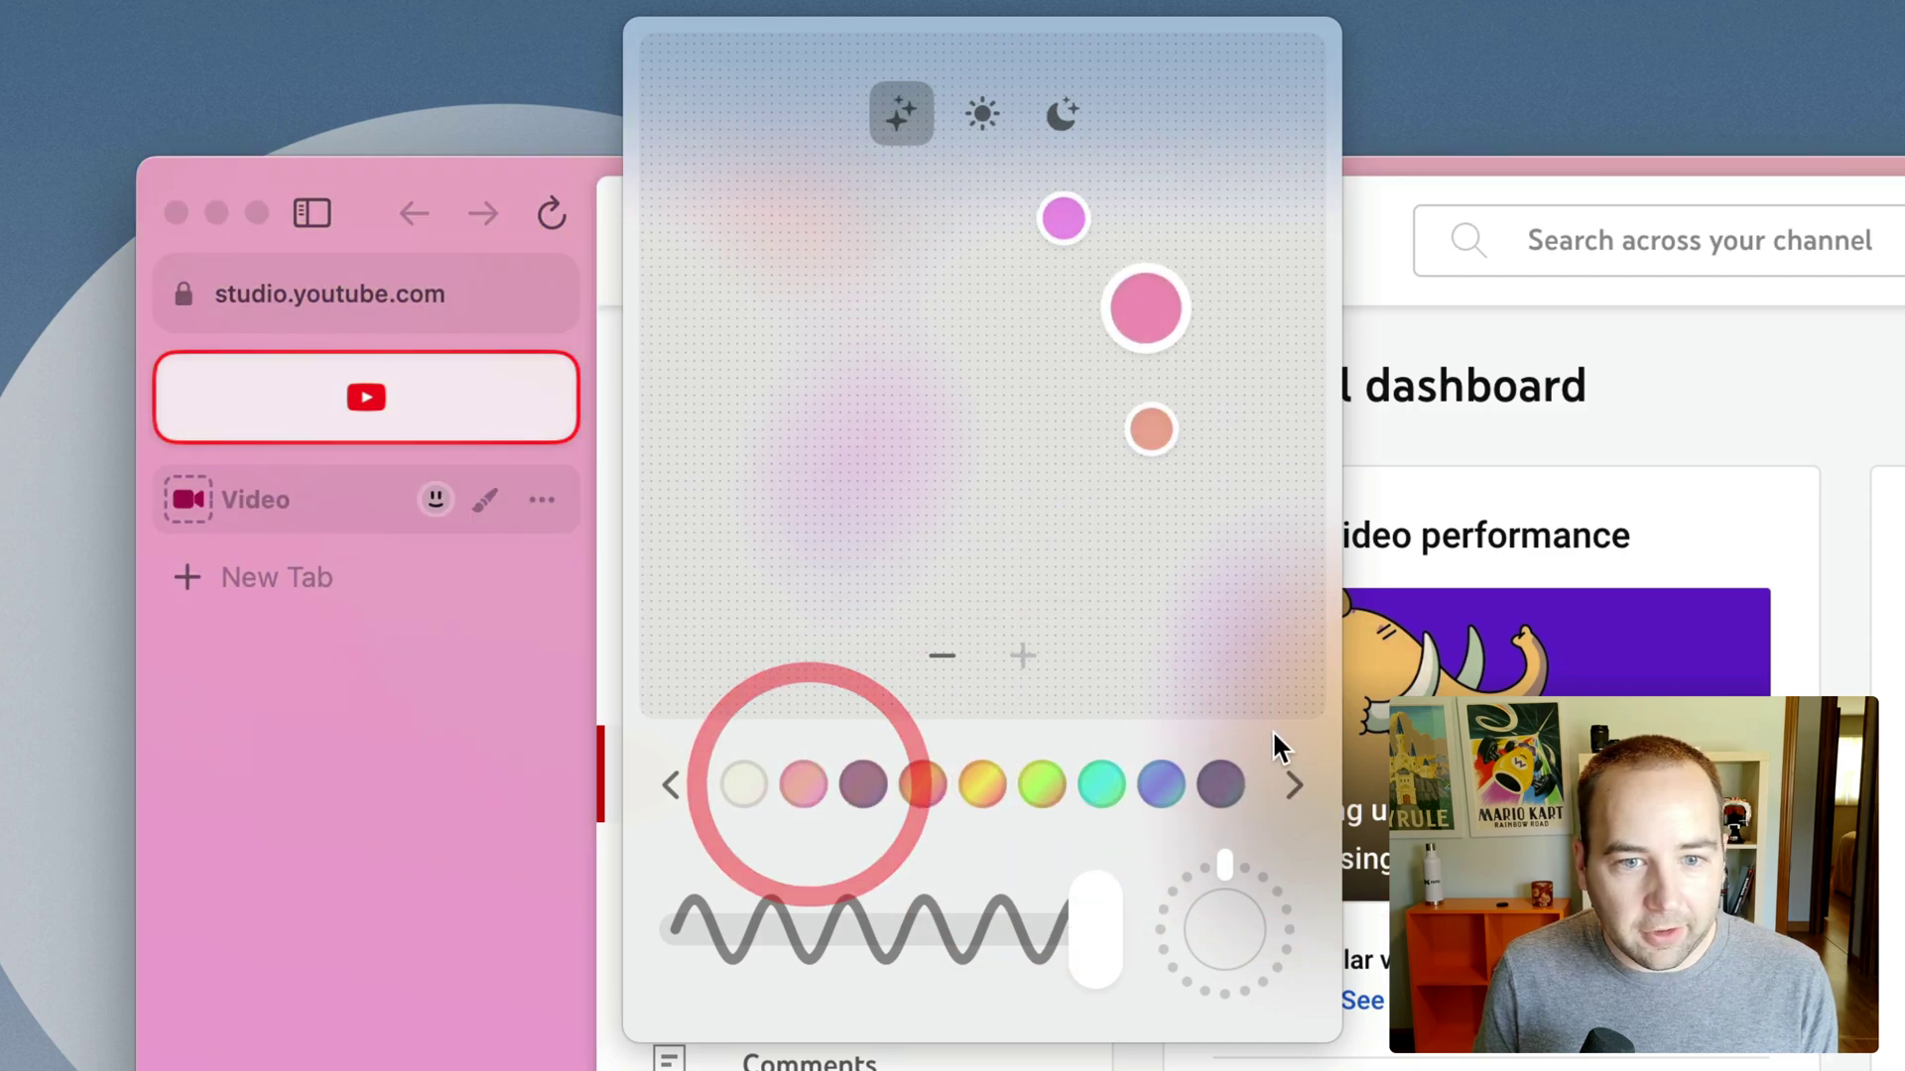
{"action": "left_click", "coordinate": [1288, 786]}
{"action": "left_click", "coordinate": [965, 784]}
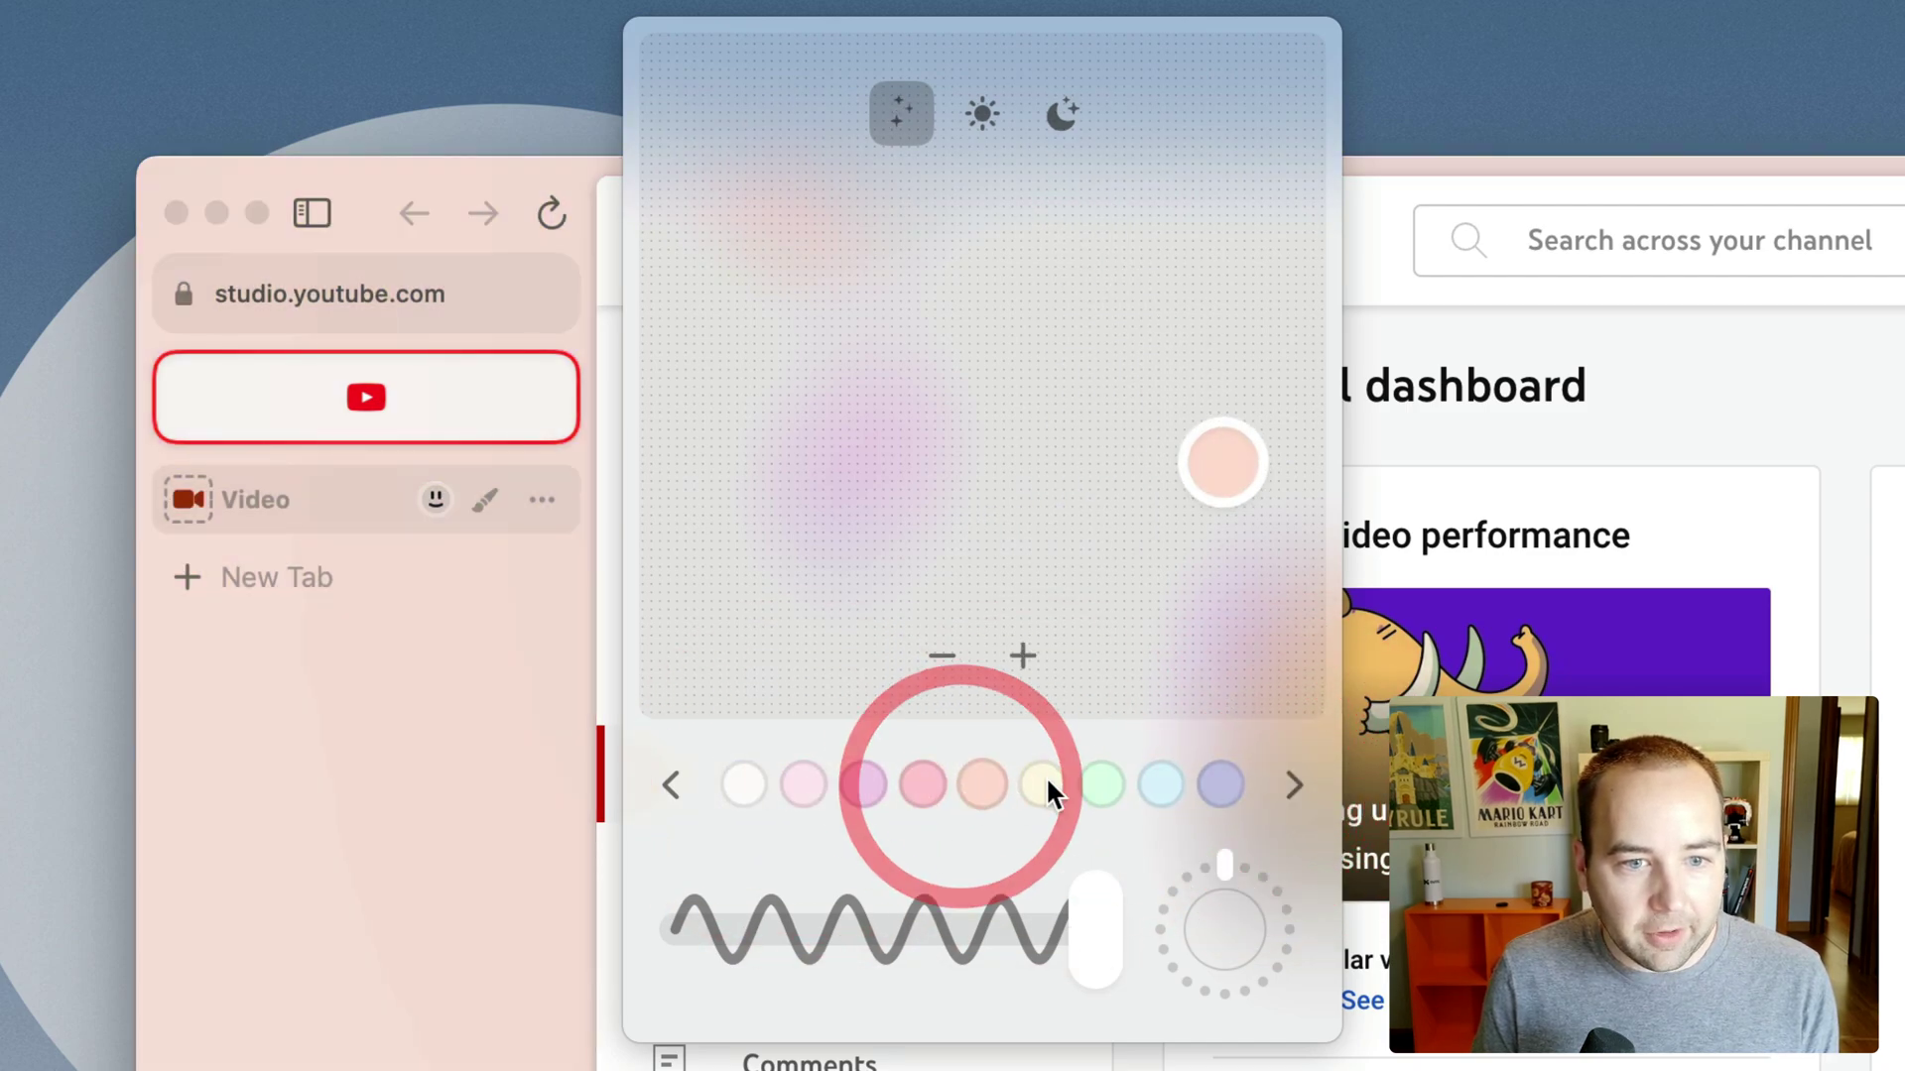
{"action": "left_click", "coordinate": [1212, 784]}
Darken the lavender theme and adjust its colour intensity and grain texture.
{"action": "left_click_drag", "start_coordinate": [863, 213], "coordinate": [898, 278]}
{"action": "mouse_move", "coordinate": [1097, 932]}
{"action": "left_mouse_down"}
{"action": "mouse_move", "coordinate": [675, 919]}
{"action": "mouse_move", "coordinate": [1141, 922]}
{"action": "left_mouse_up"}
{"action": "mouse_move", "coordinate": [1227, 865]}
{"action": "left_mouse_down"}
{"action": "mouse_move", "coordinate": [1254, 880]}
{"action": "mouse_move", "coordinate": [1220, 1042]}
{"action": "mouse_move", "coordinate": [1104, 925]}
{"action": "mouse_move", "coordinate": [1221, 1003]}
{"action": "mouse_move", "coordinate": [1221, 837]}
{"action": "left_mouse_up"}
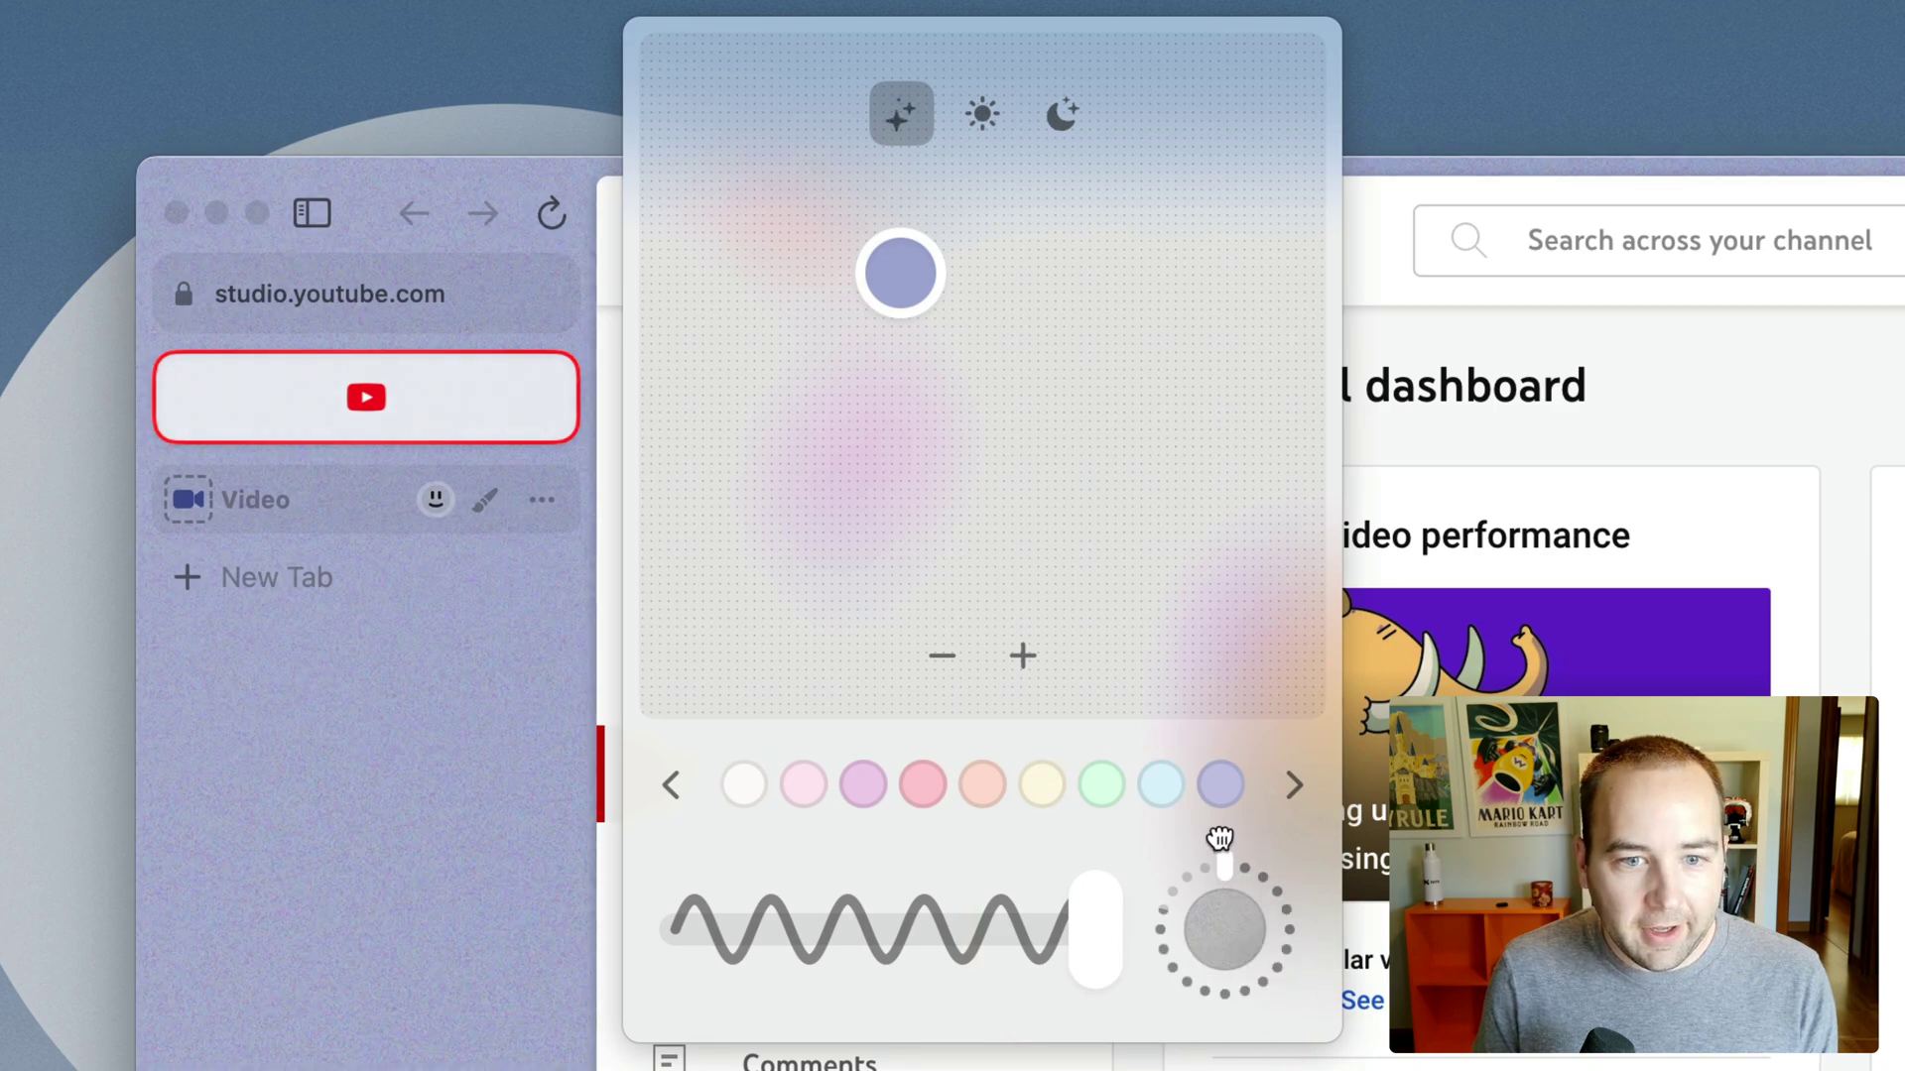
{"action": "mouse_move", "coordinate": [1092, 923]}
{"action": "left_mouse_down"}
{"action": "mouse_move", "coordinate": [902, 923]}
{"action": "mouse_move", "coordinate": [1045, 926]}
{"action": "mouse_move", "coordinate": [1178, 875]}
{"action": "left_mouse_up"}
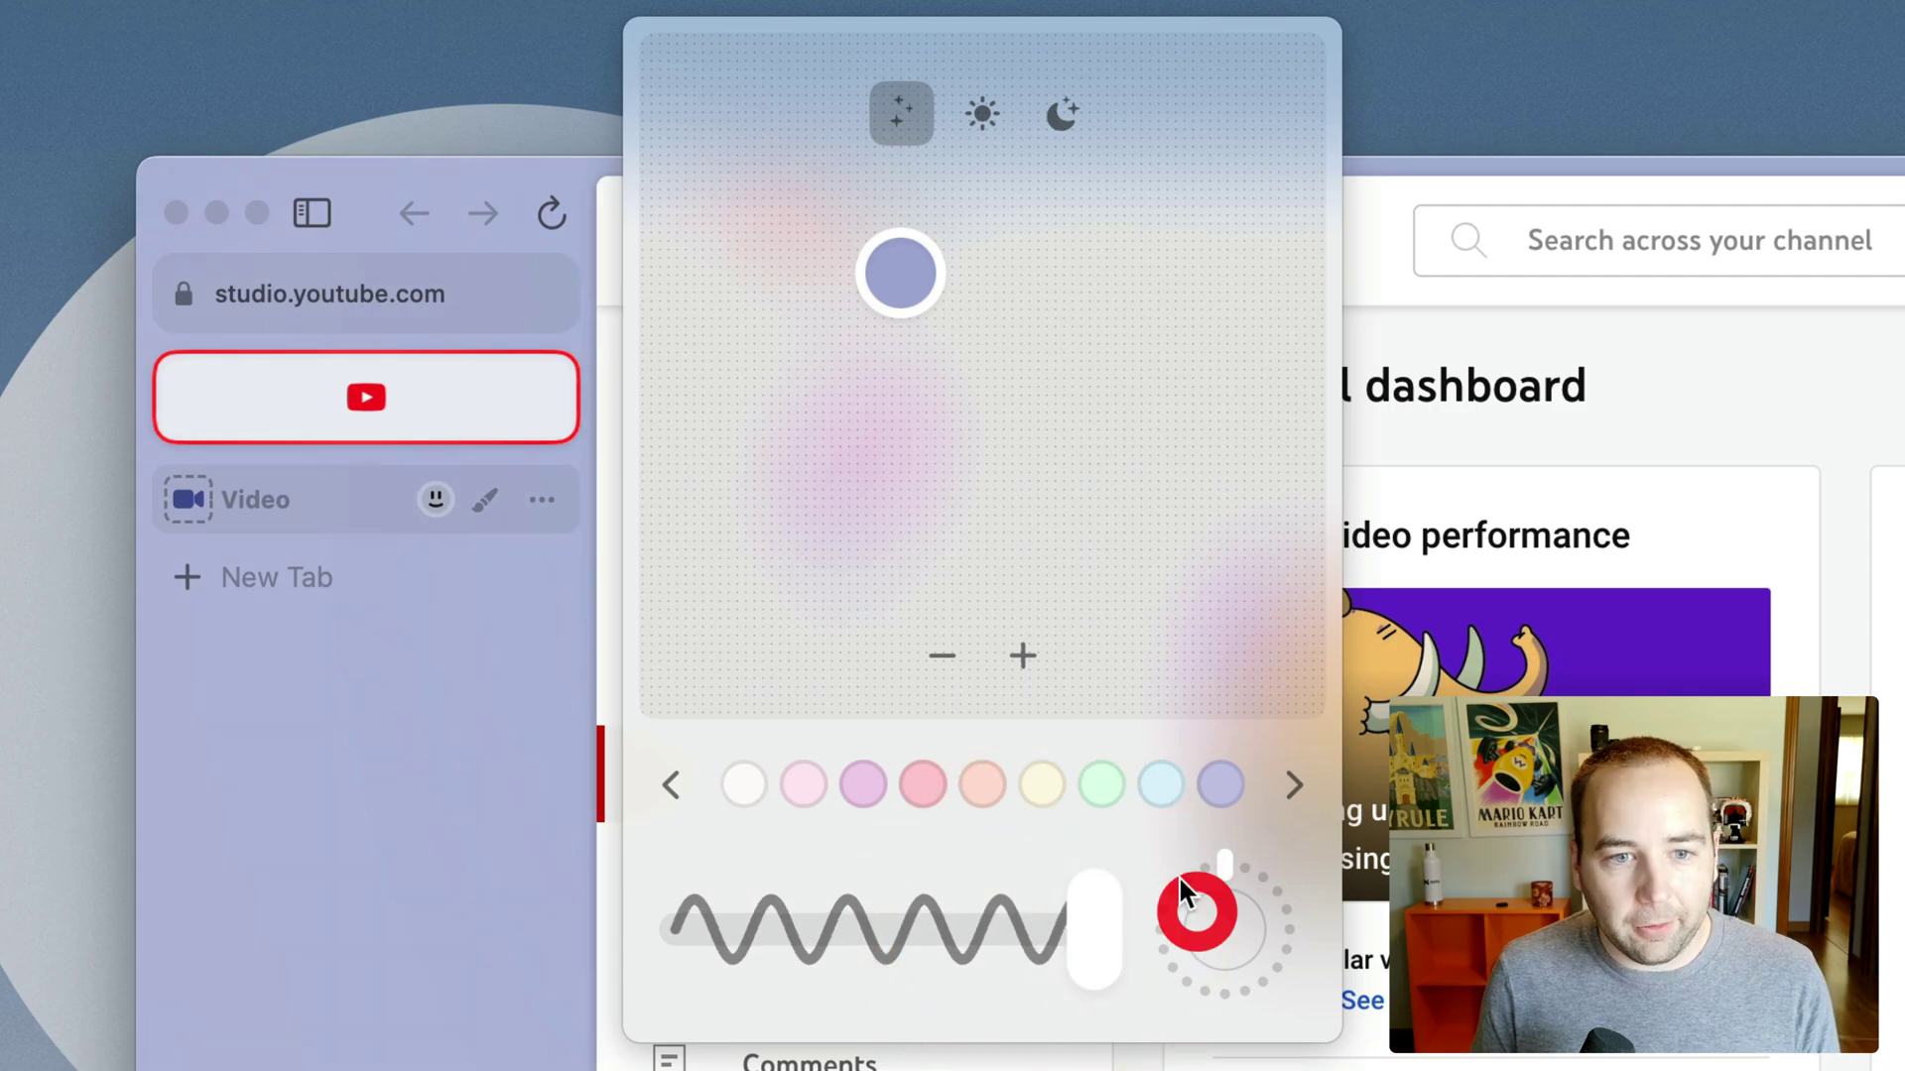
Try dark green, dark red, black and darker grey, then settle on light grey.
{"action": "left_click", "coordinate": [1278, 785]}
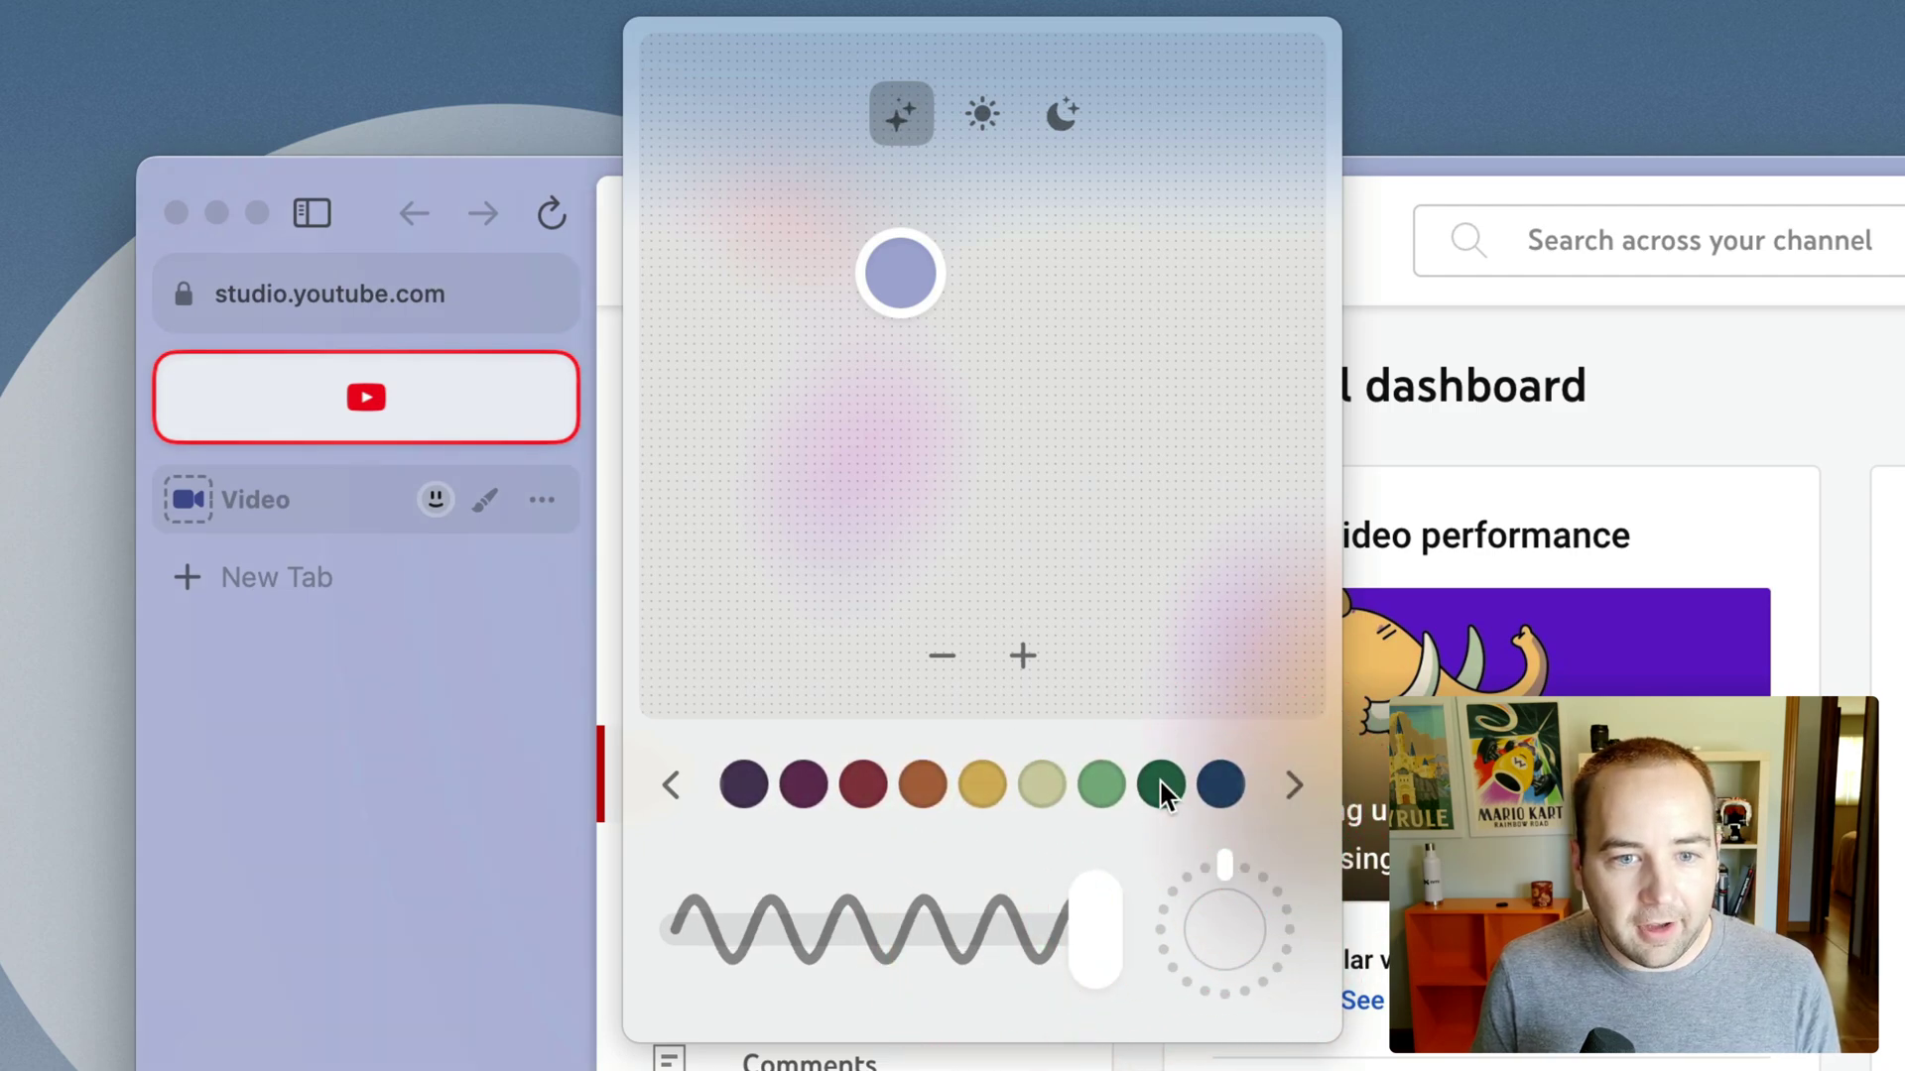
{"action": "left_click", "coordinate": [1161, 785]}
{"action": "left_click", "coordinate": [878, 786]}
{"action": "left_click", "coordinate": [1307, 784]}
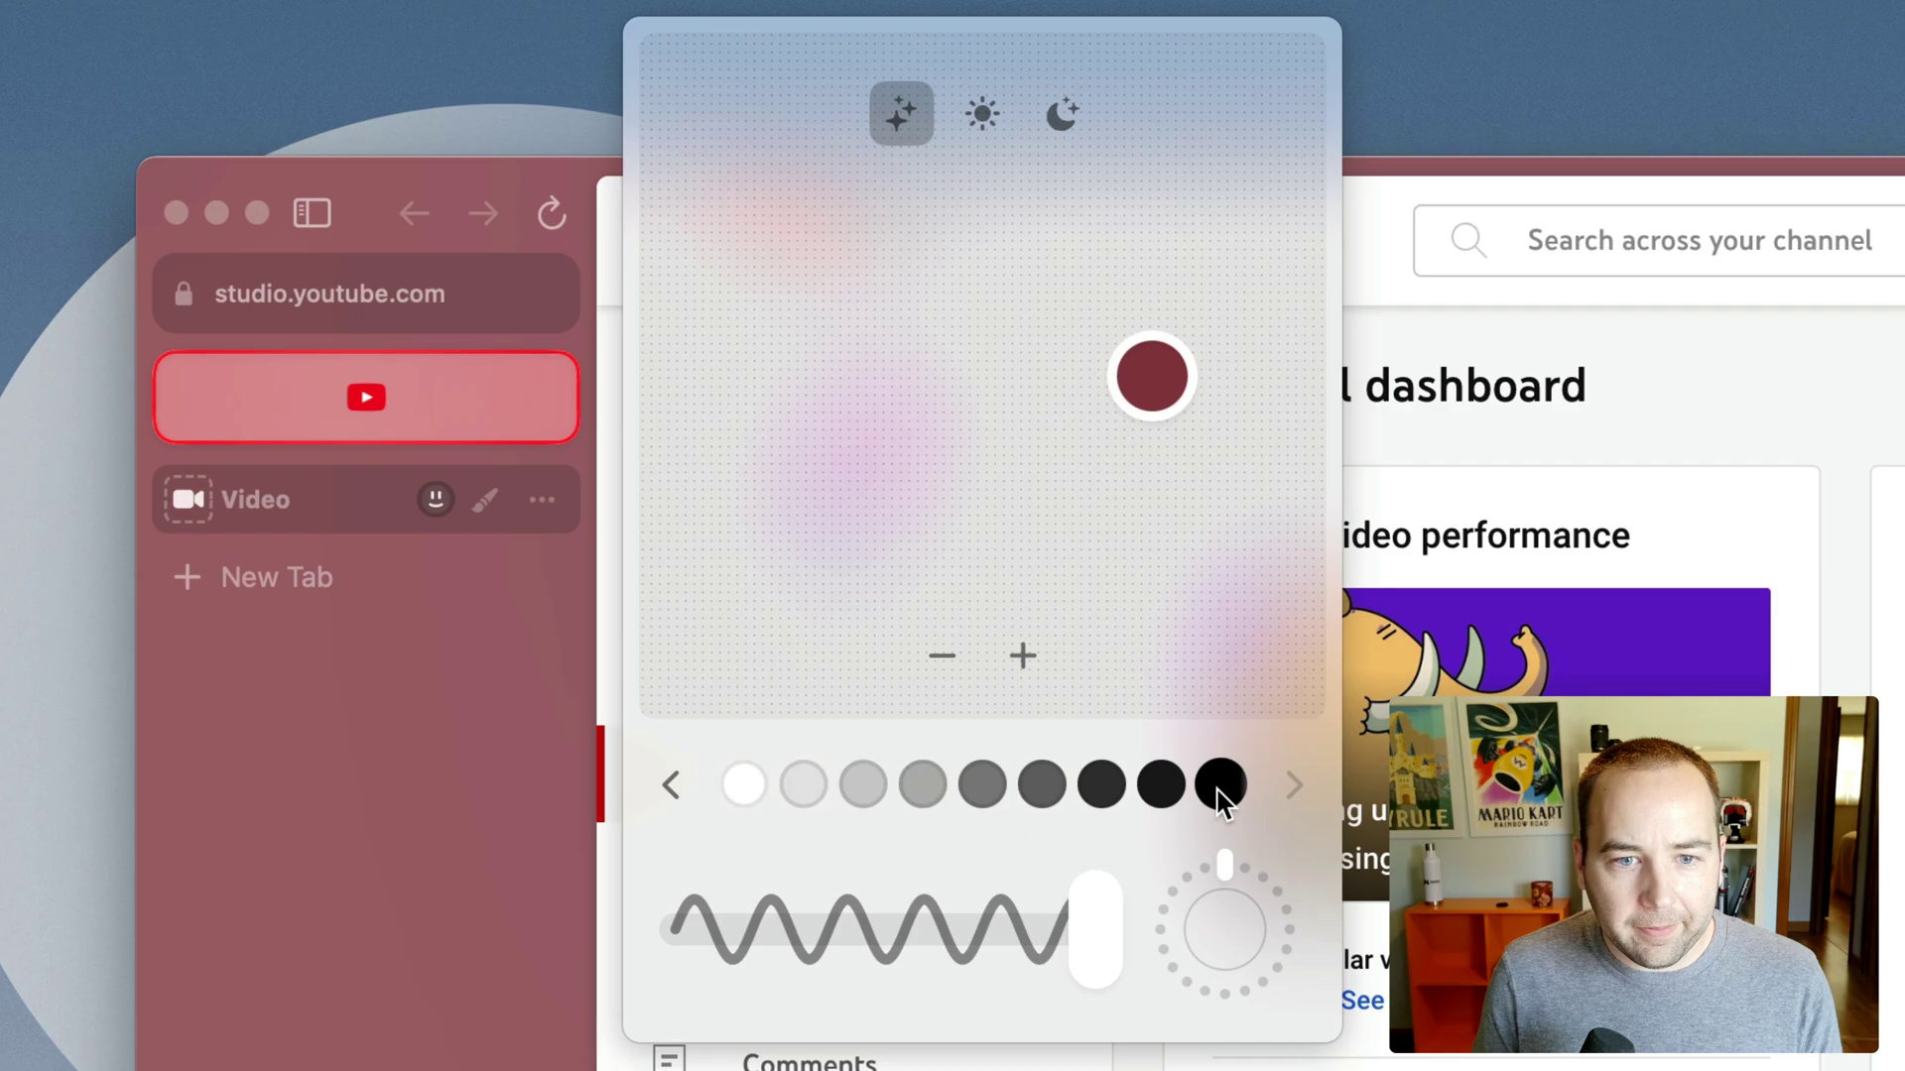
{"action": "left_click", "coordinate": [1220, 784]}
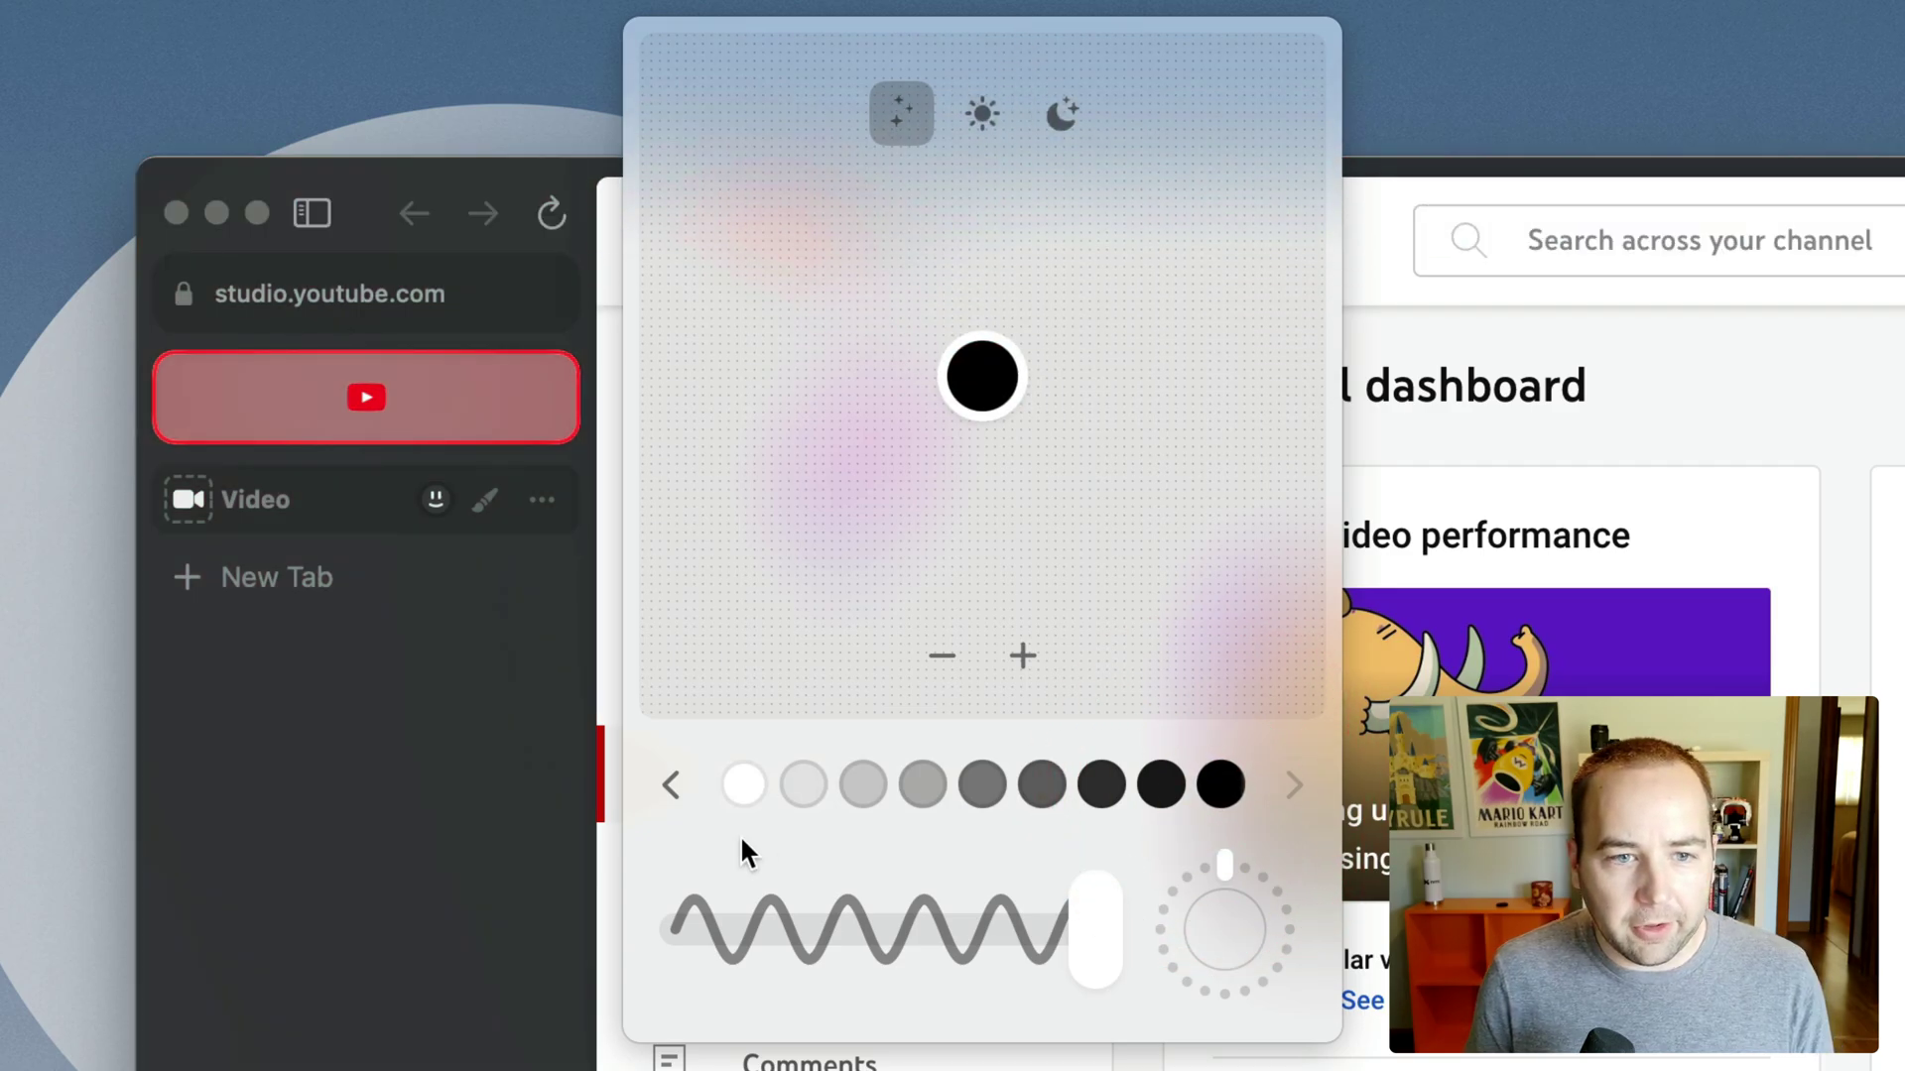
{"action": "left_click", "coordinate": [819, 770]}
{"action": "left_click", "coordinate": [982, 784]}
{"action": "left_click", "coordinate": [803, 785]}
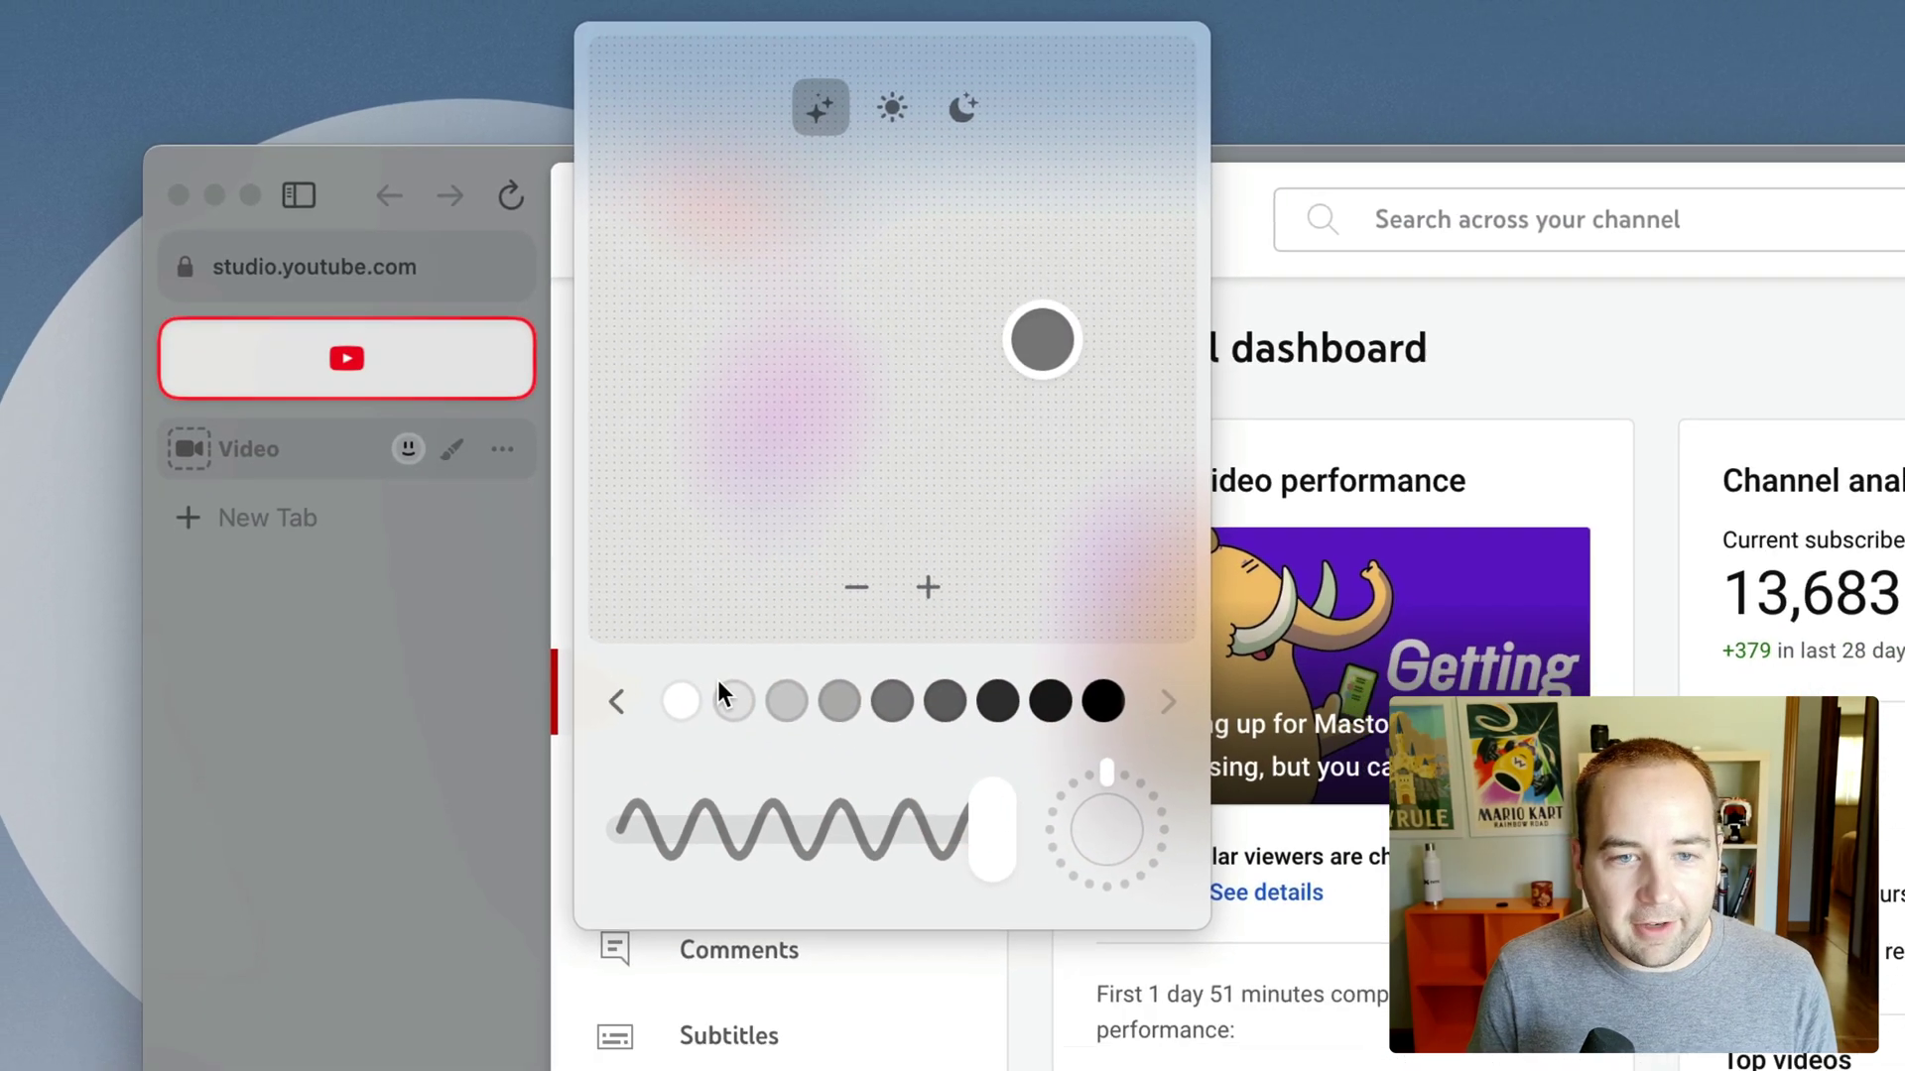
{"action": "left_click", "coordinate": [1775, 413]}
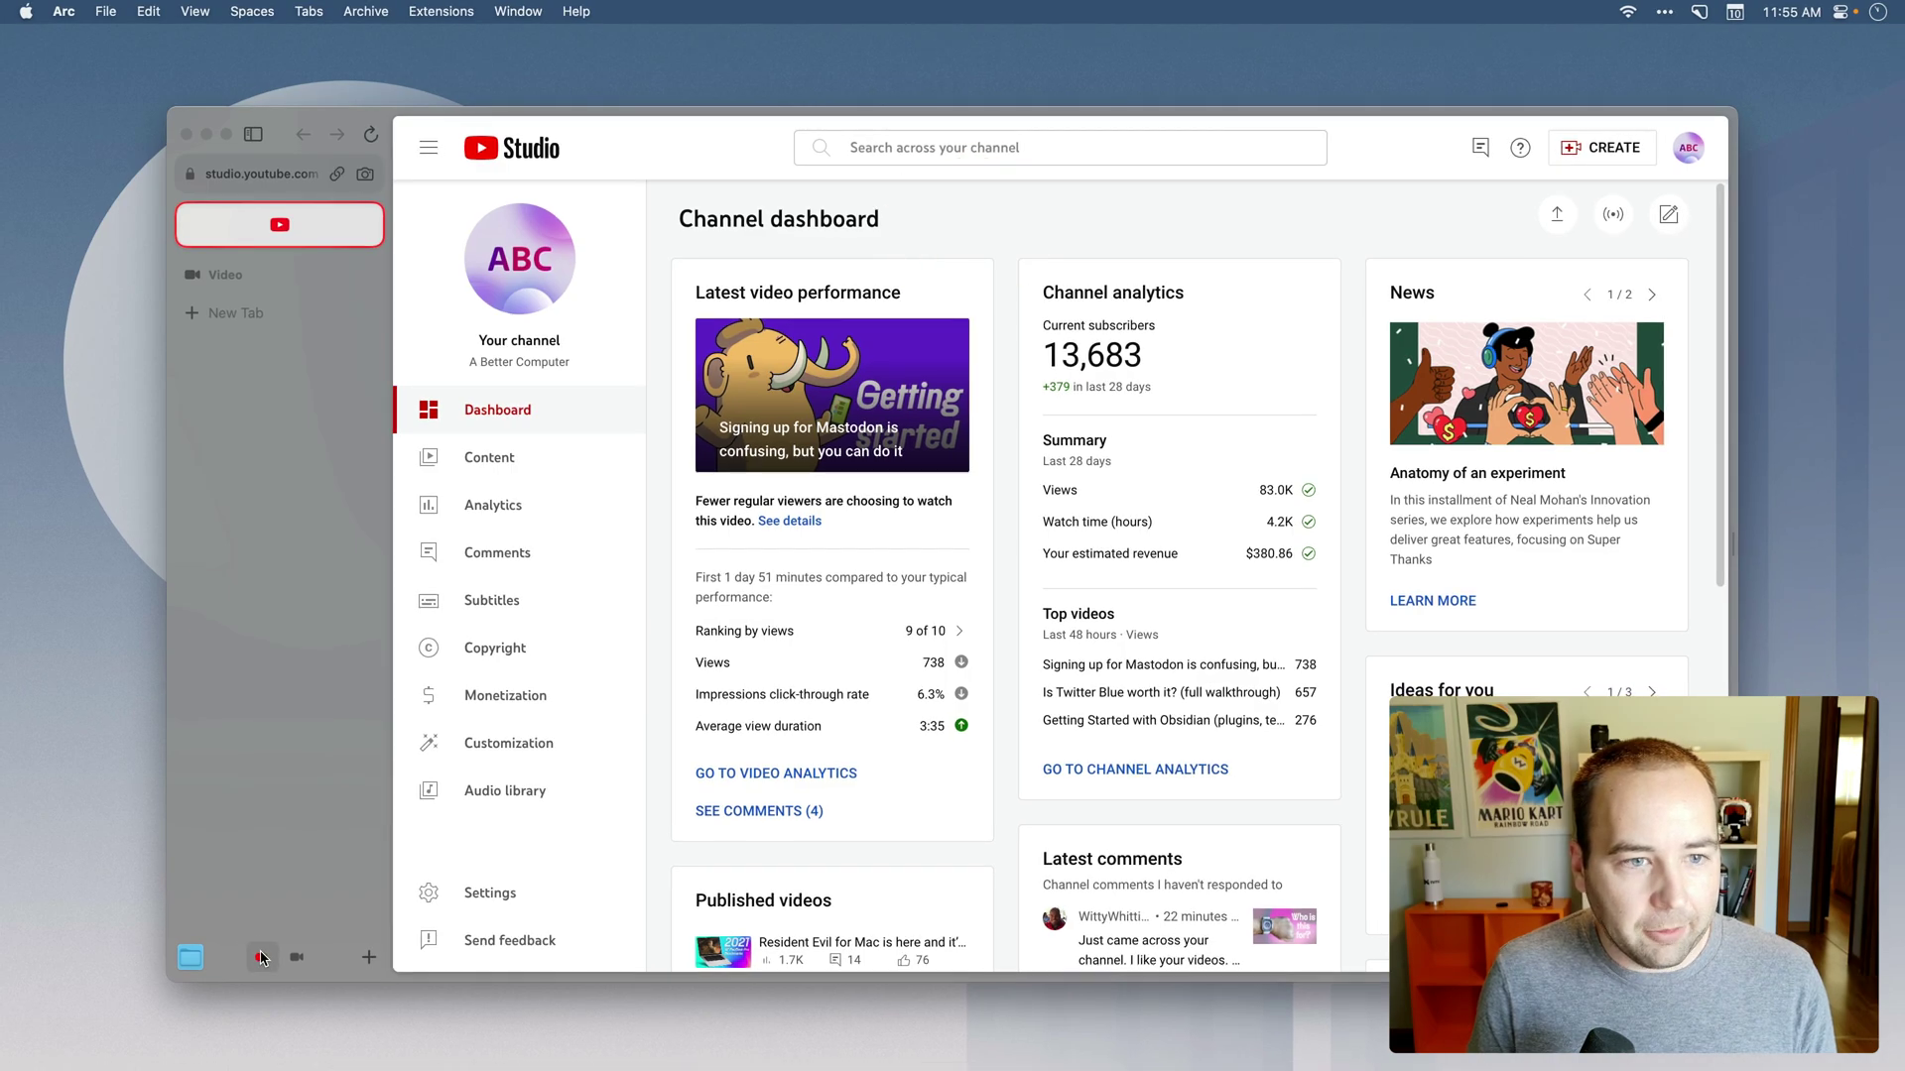
Open the My Stats Plausible dashboard in the main space with the sidebar hidden.
{"action": "left_click", "coordinate": [262, 960]}
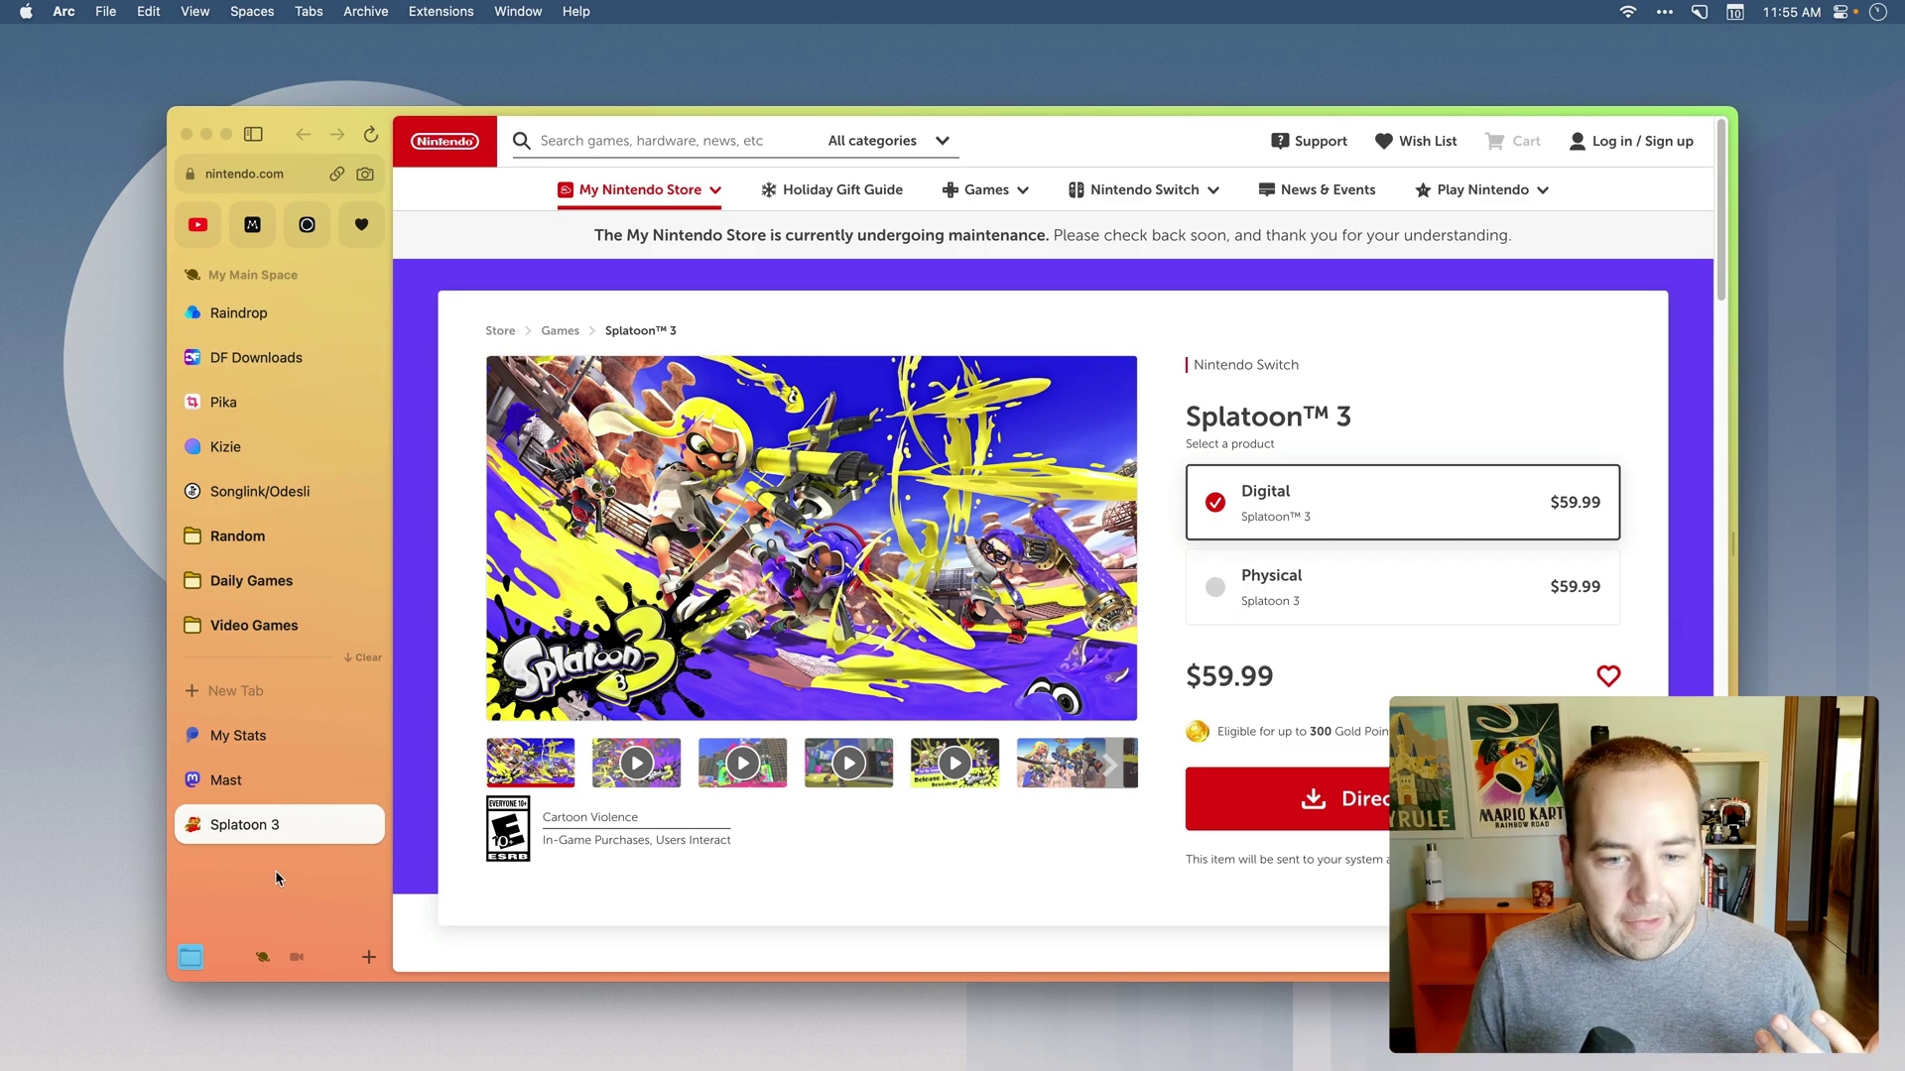
{"action": "left_click", "coordinate": [243, 737]}
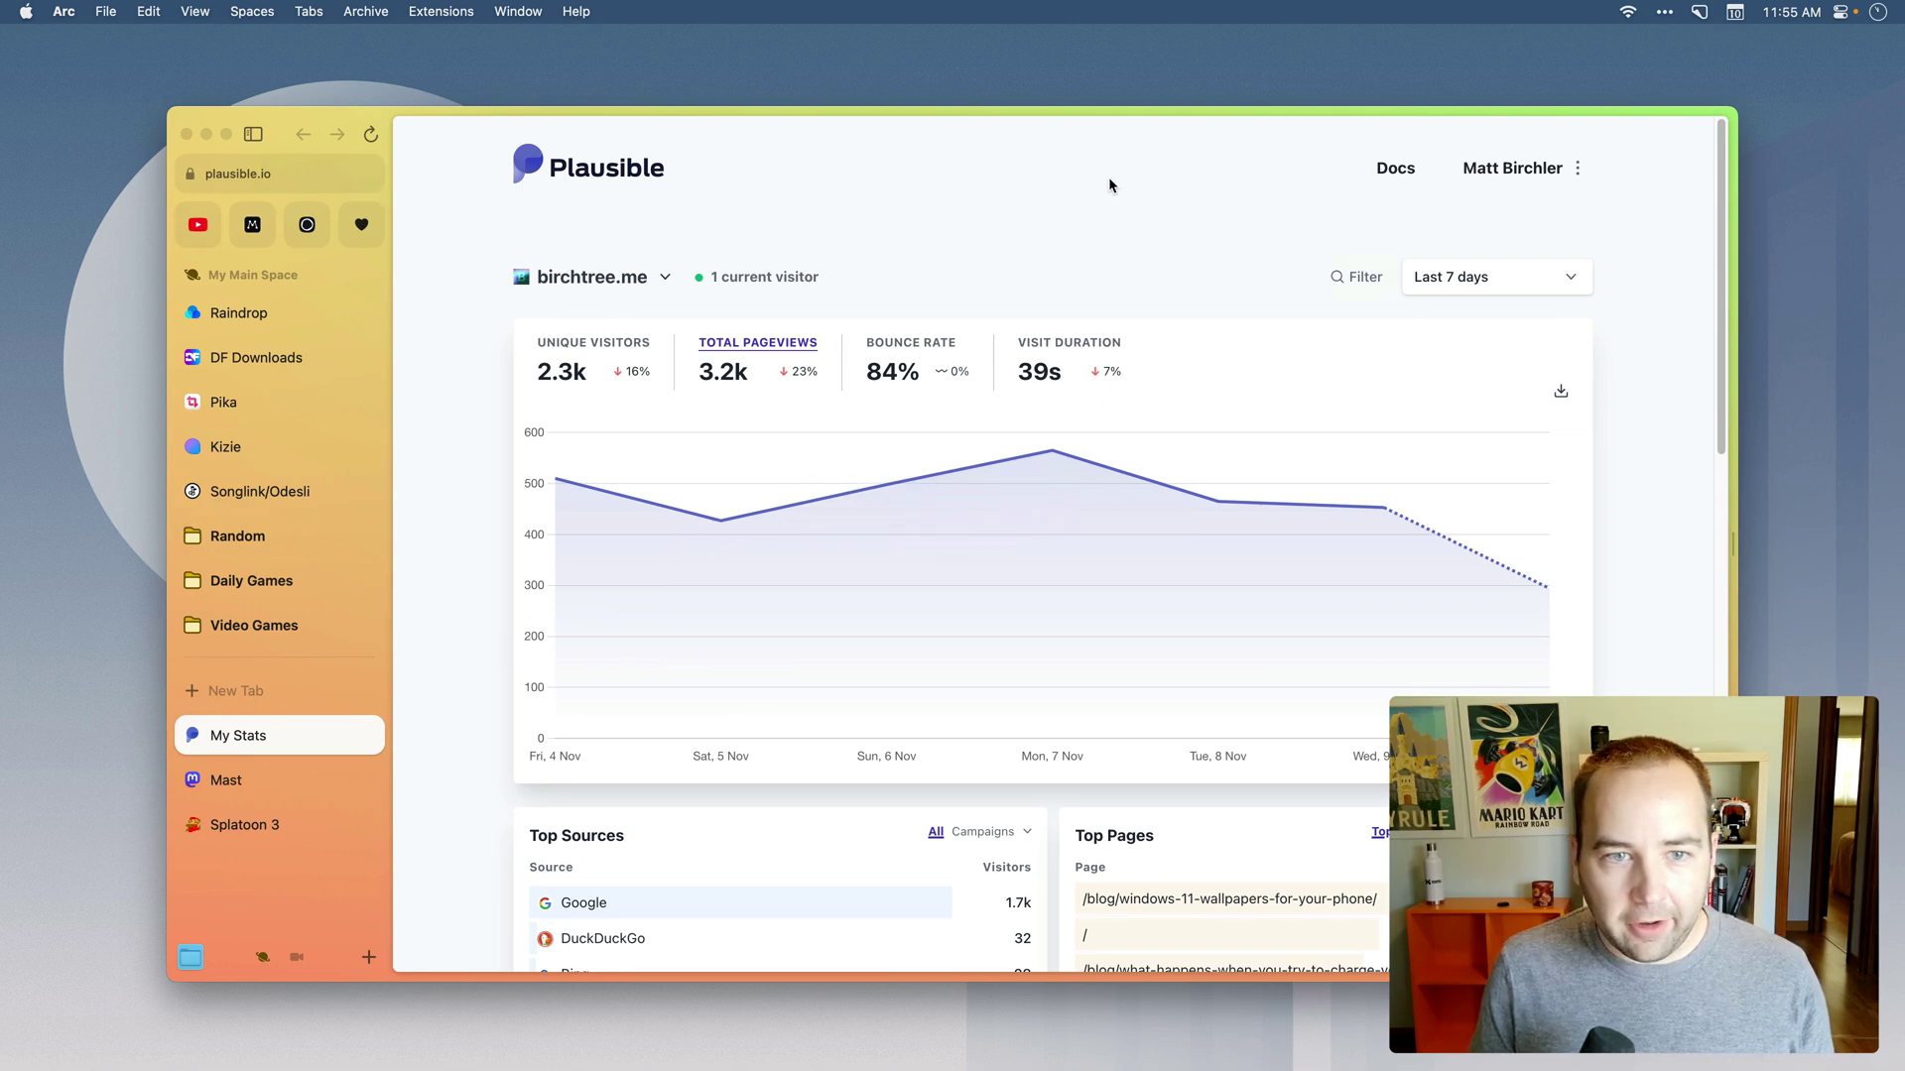
{"action": "key", "text": "super+s"}
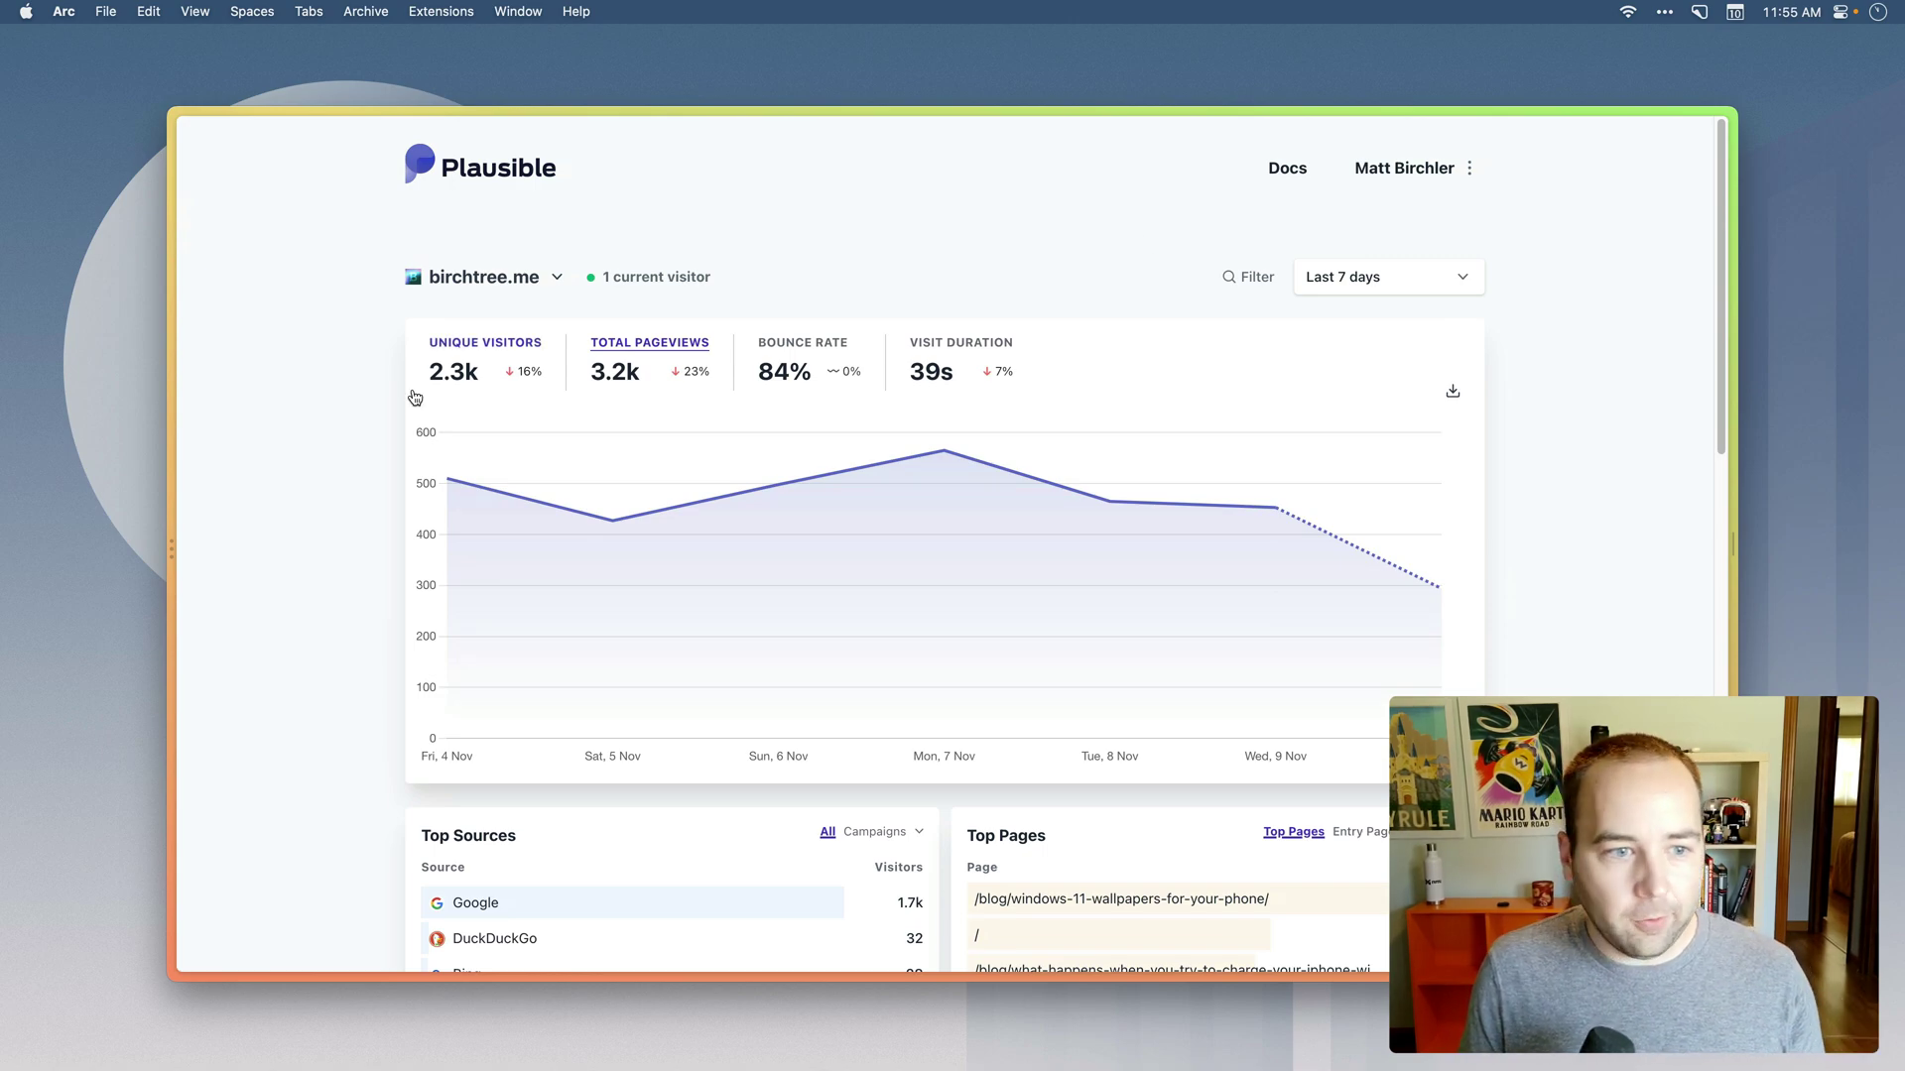
Drag the window edges inward to make the Arc window narrower.
{"action": "mouse_move", "coordinate": [164, 396]}
{"action": "left_click_drag", "start_coordinate": [165, 396], "coordinate": [270, 392]}
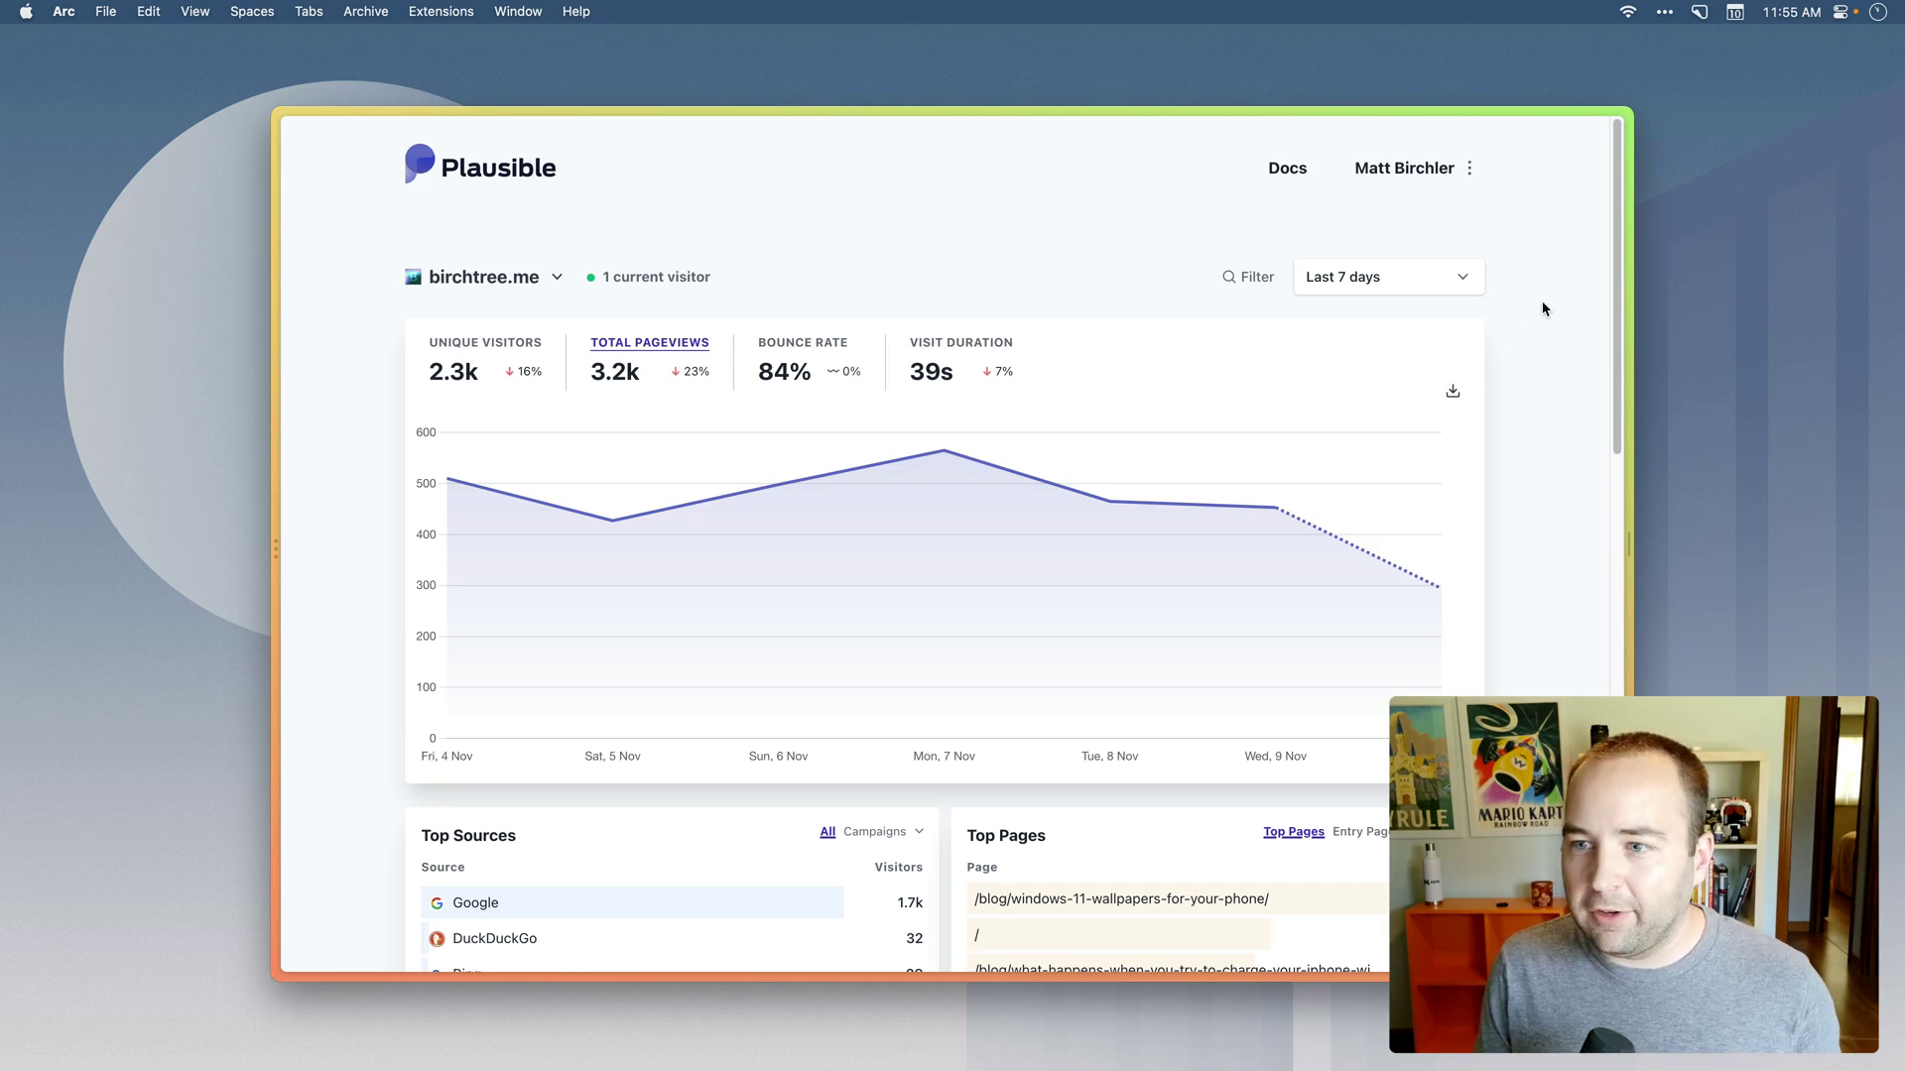
{"action": "left_click_drag", "start_coordinate": [1619, 218], "coordinate": [1485, 297]}
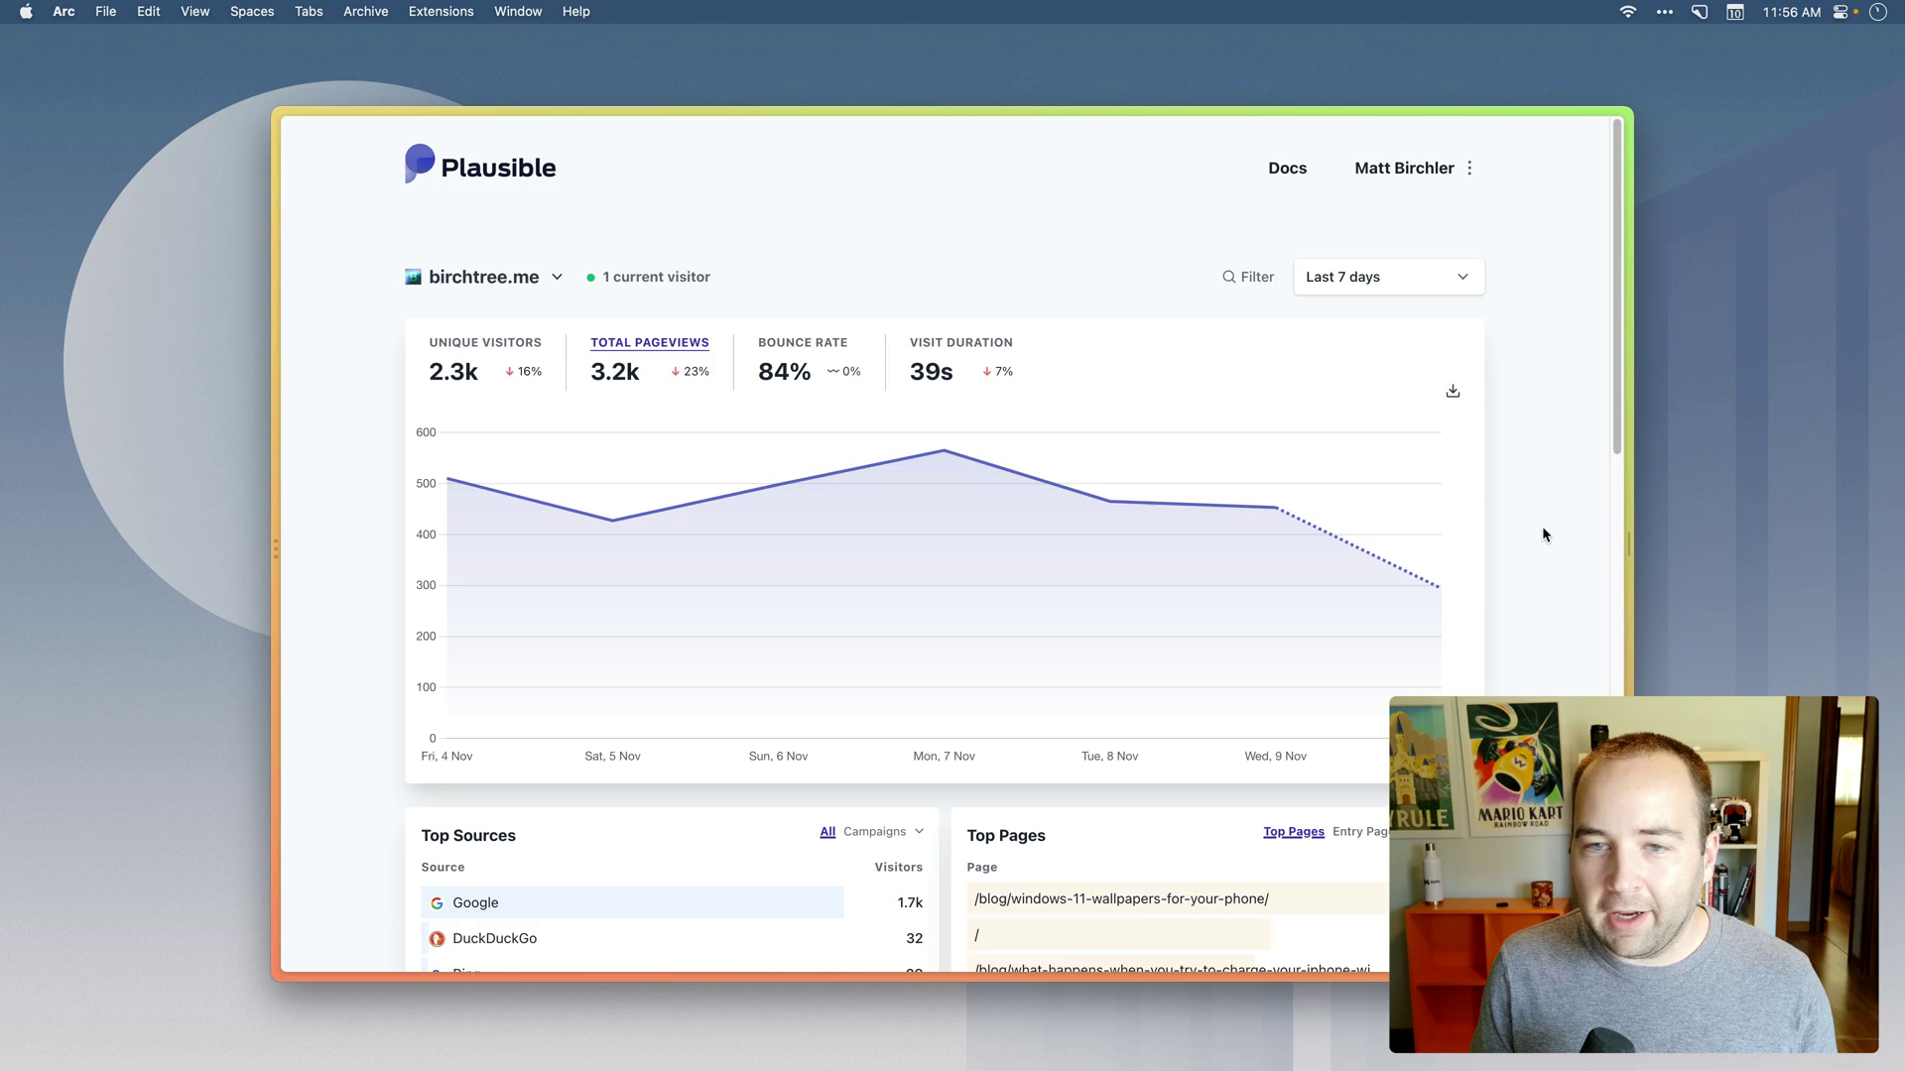
With the sidebar shown, set My Main Space to a pastel teal-blue theme, then hide the sidebar.
{"action": "key", "text": "super+s"}
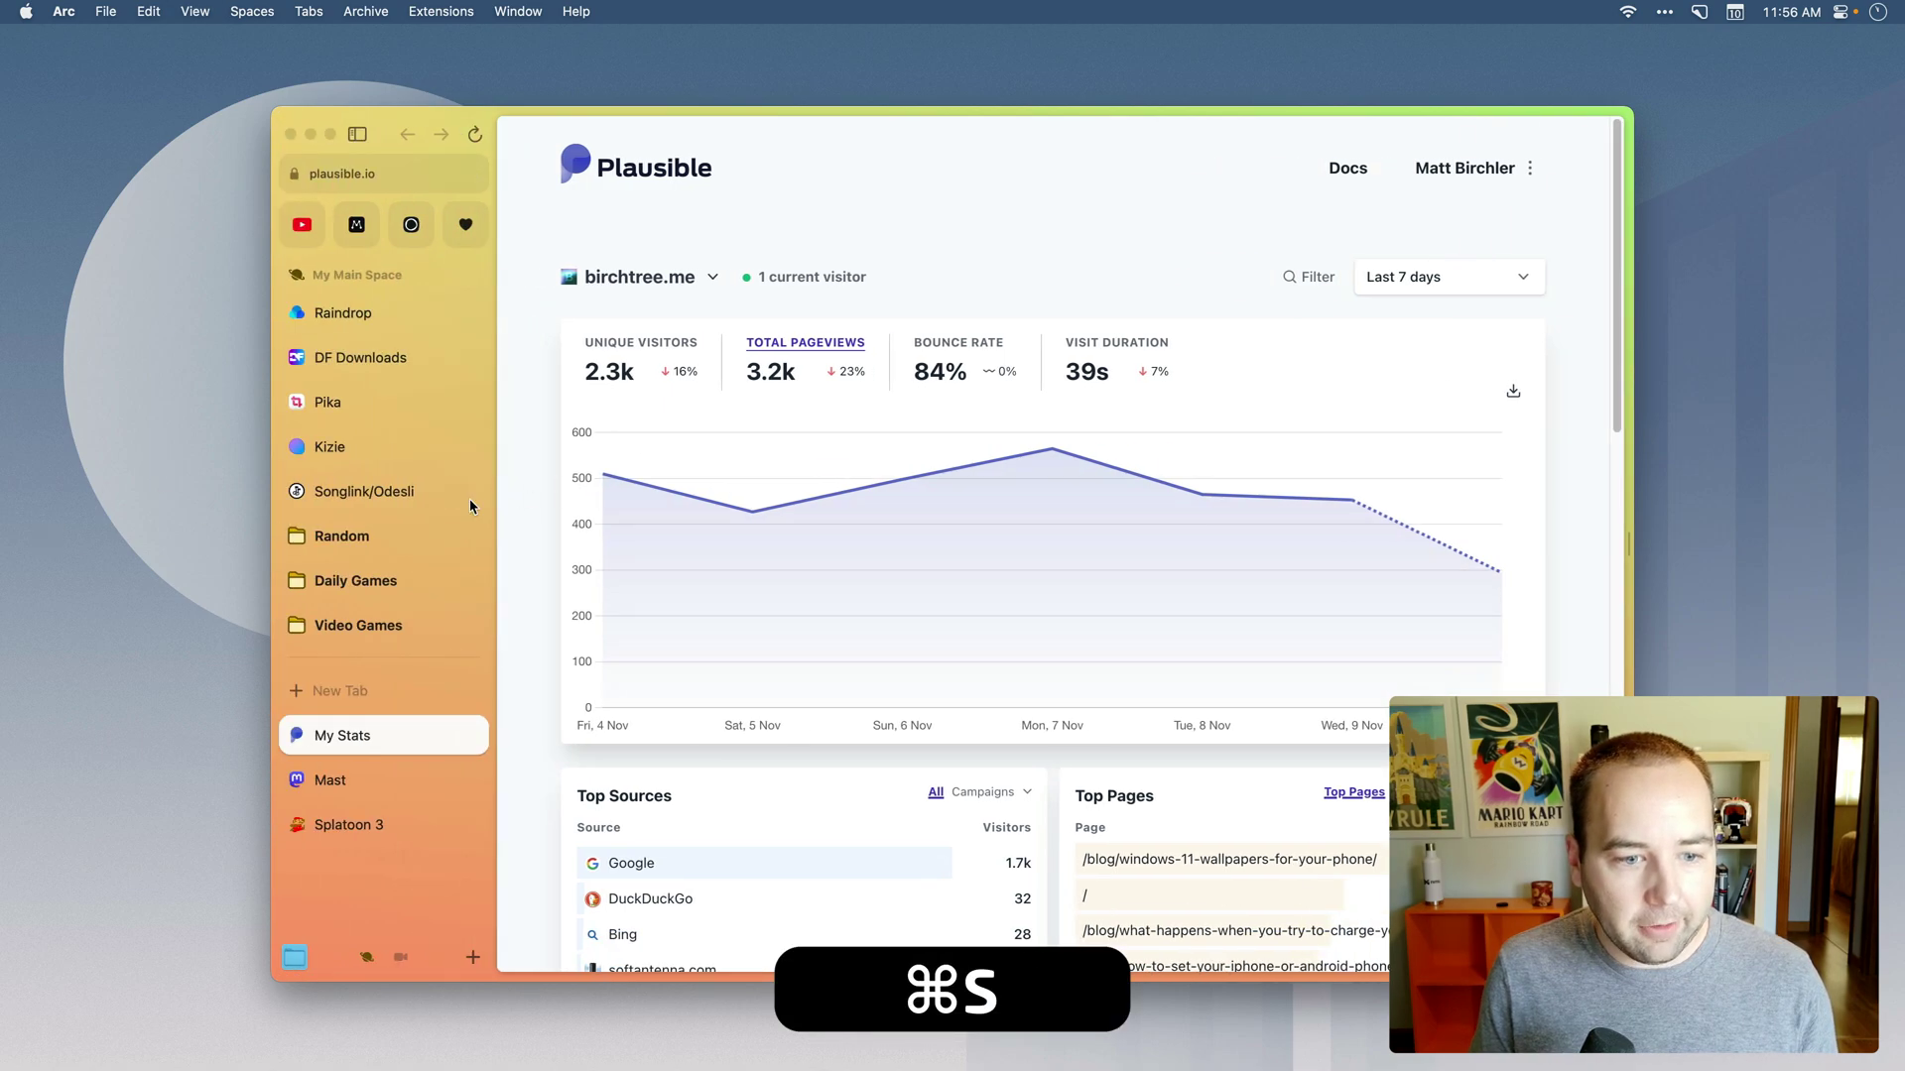
{"action": "left_click", "coordinate": [443, 275]}
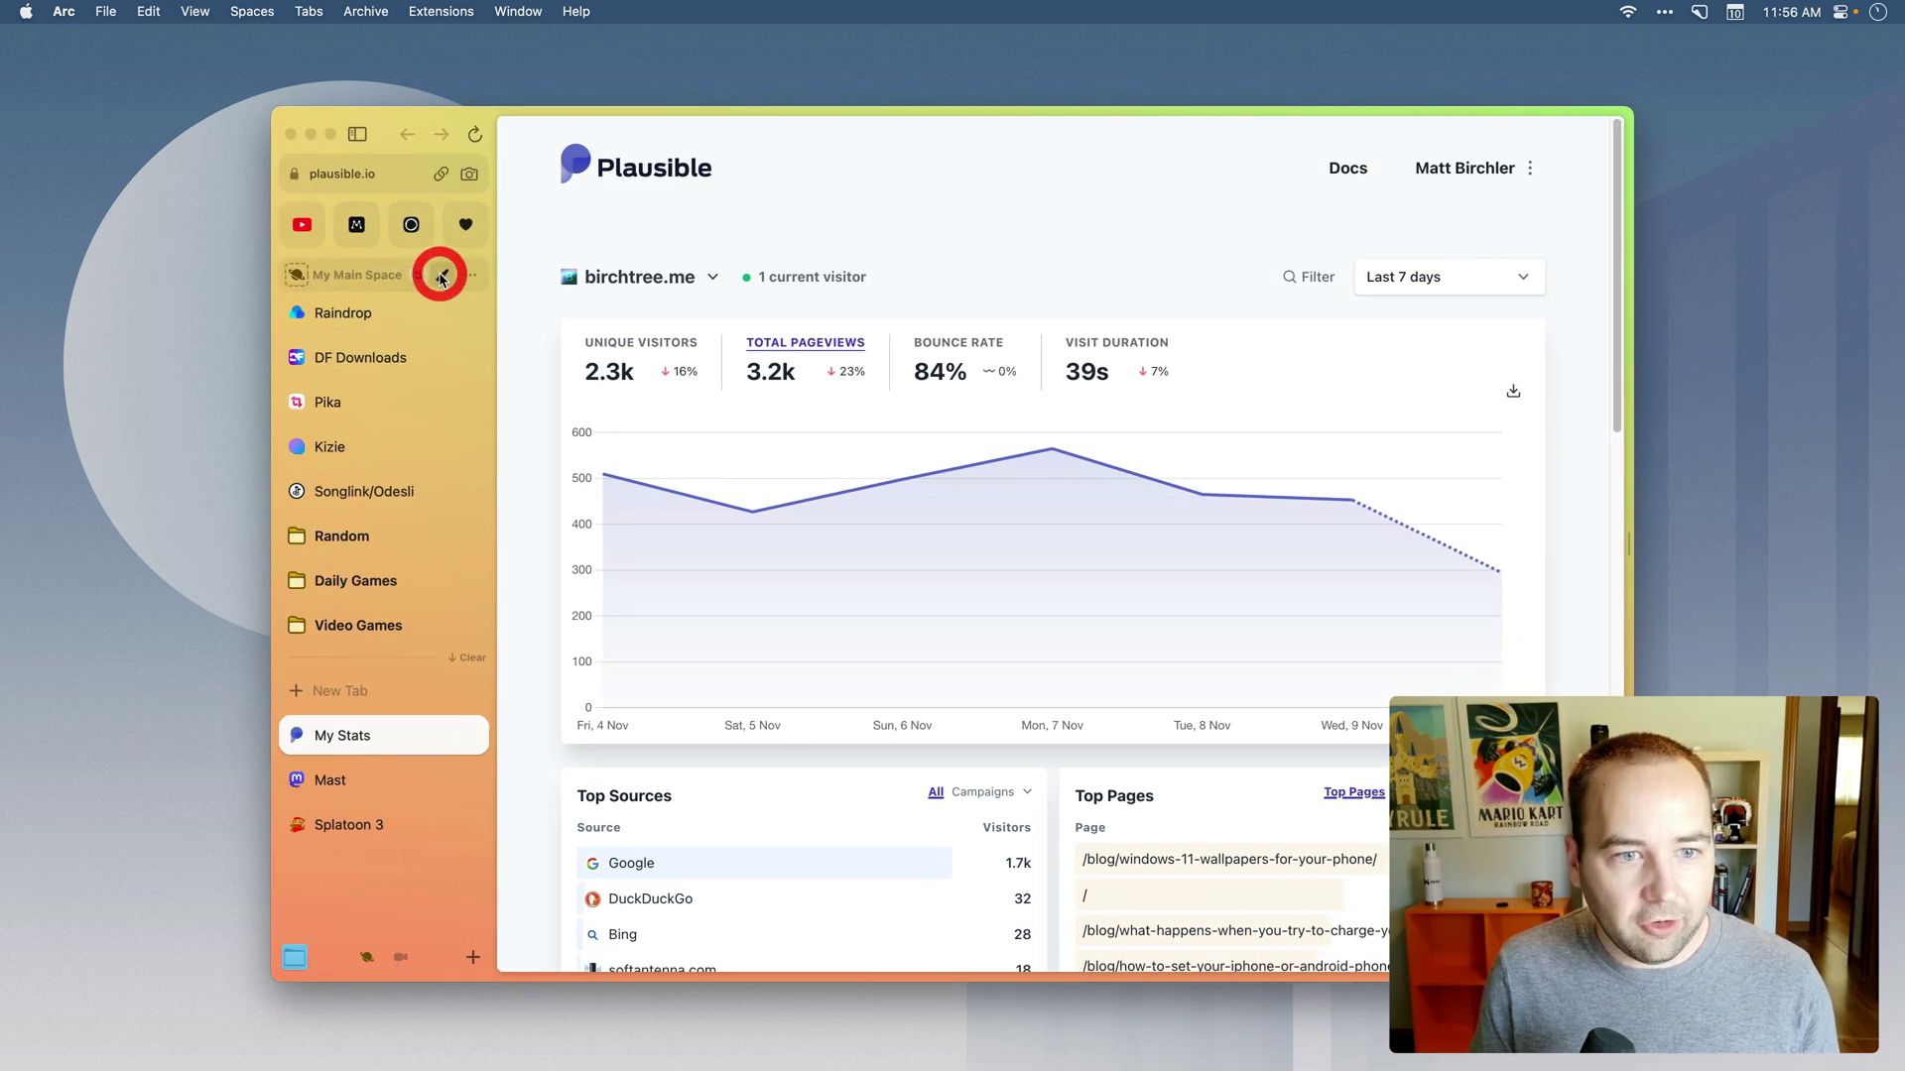
{"action": "left_click", "coordinate": [534, 415]}
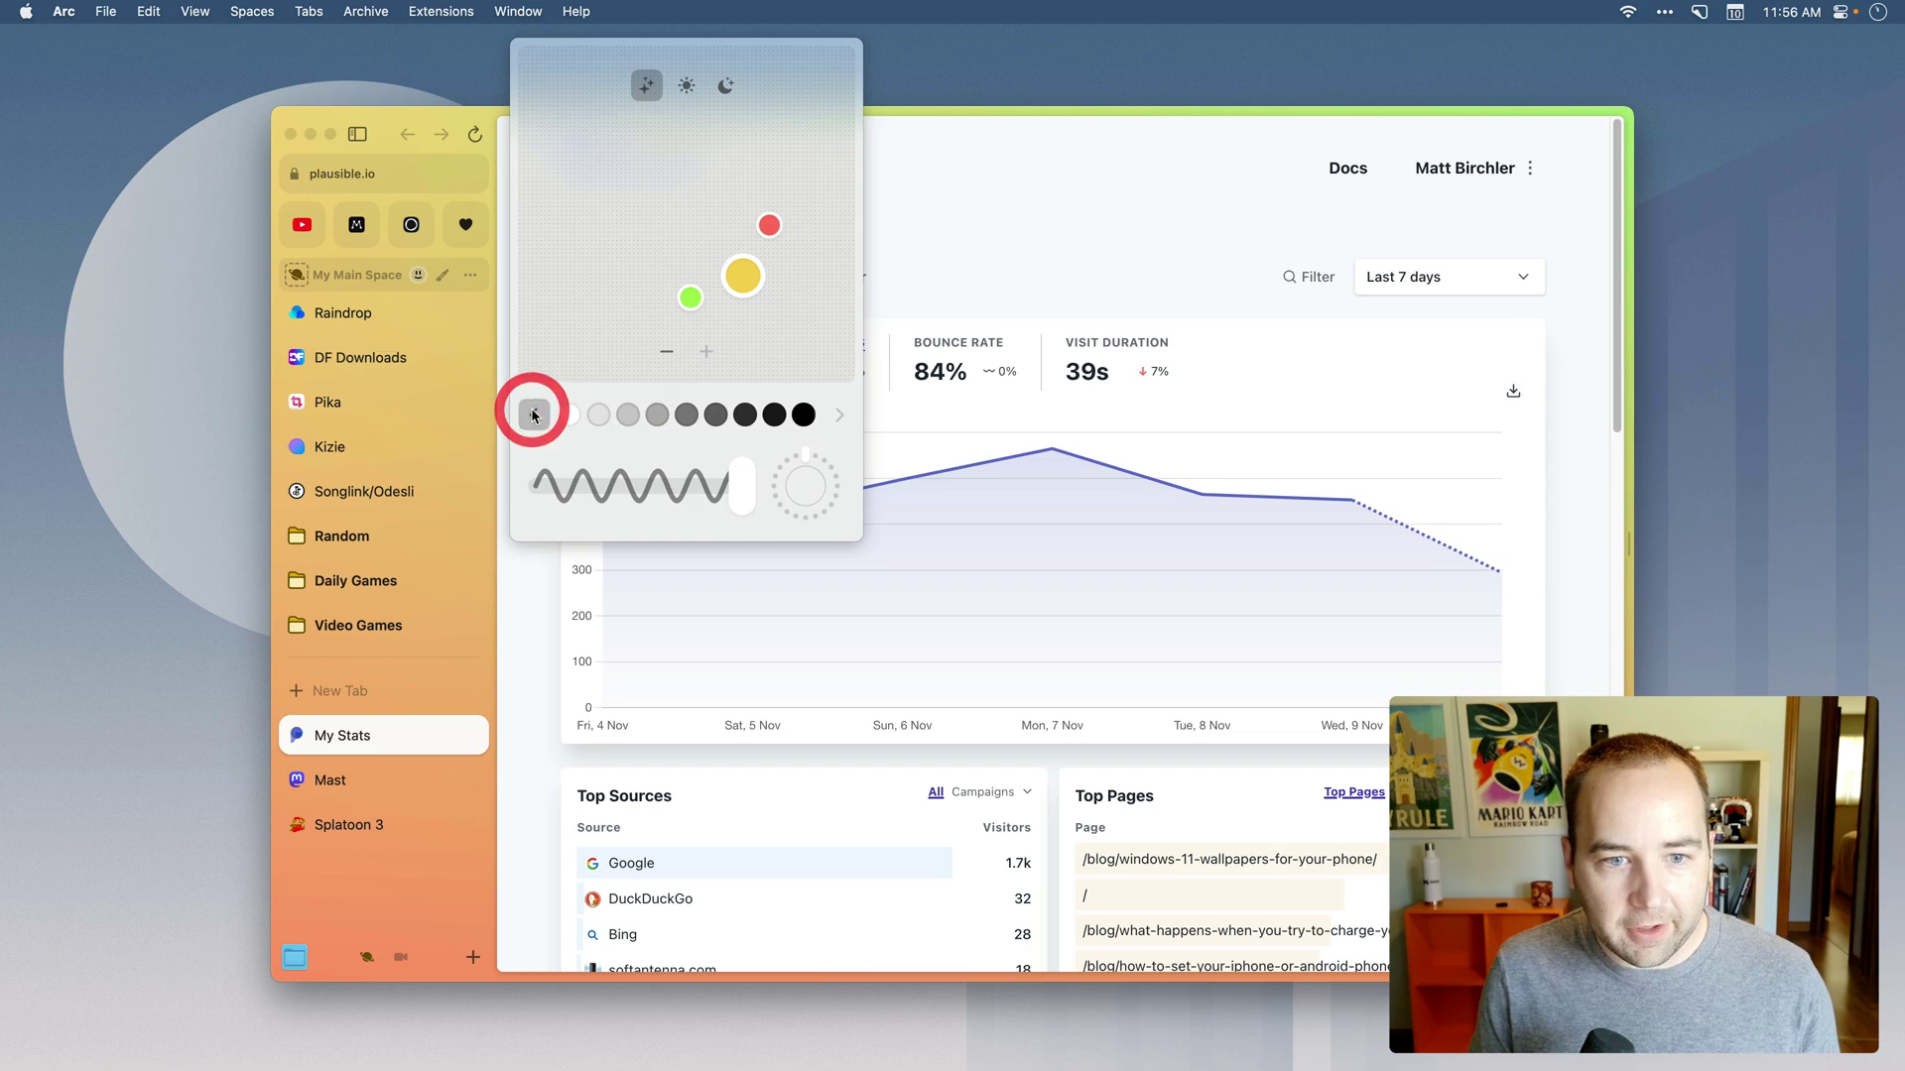
{"action": "left_click", "coordinate": [534, 416]}
{"action": "left_click", "coordinate": [534, 416]}
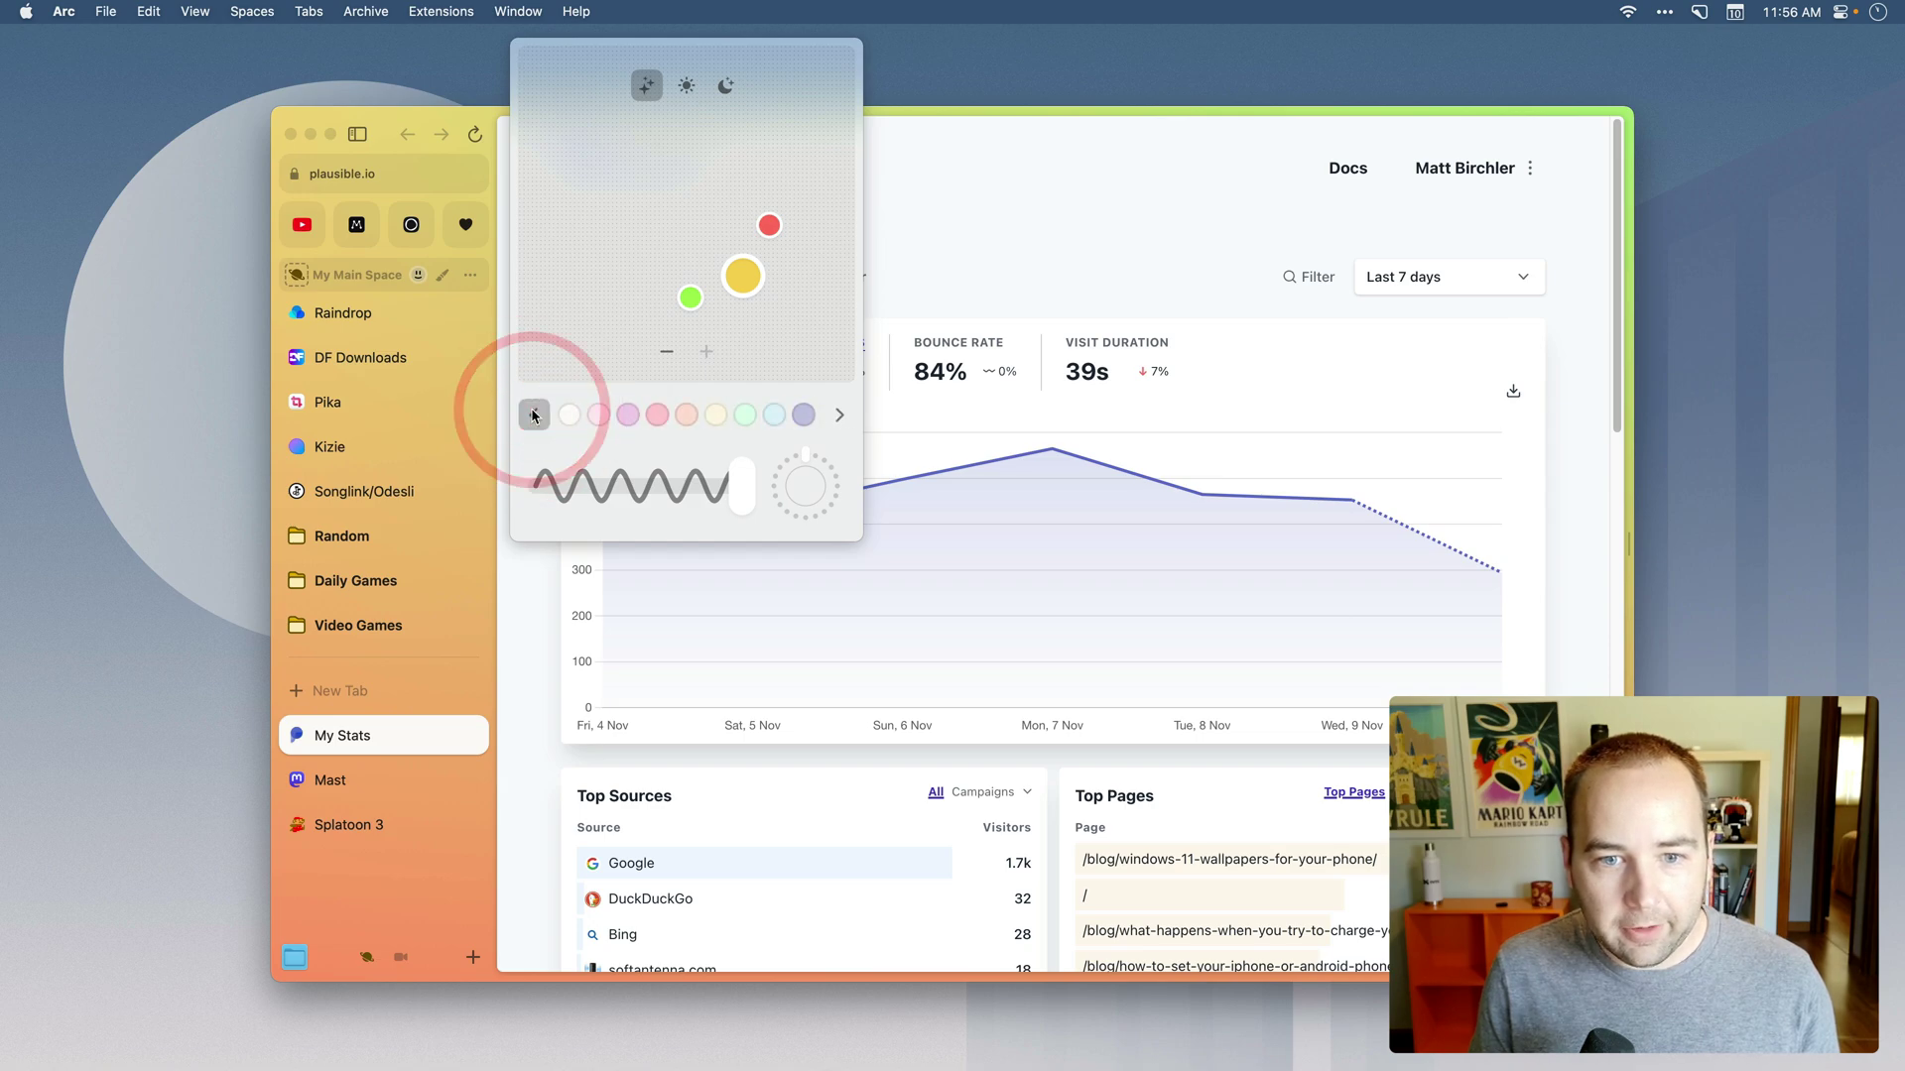
{"action": "left_click", "coordinate": [743, 416]}
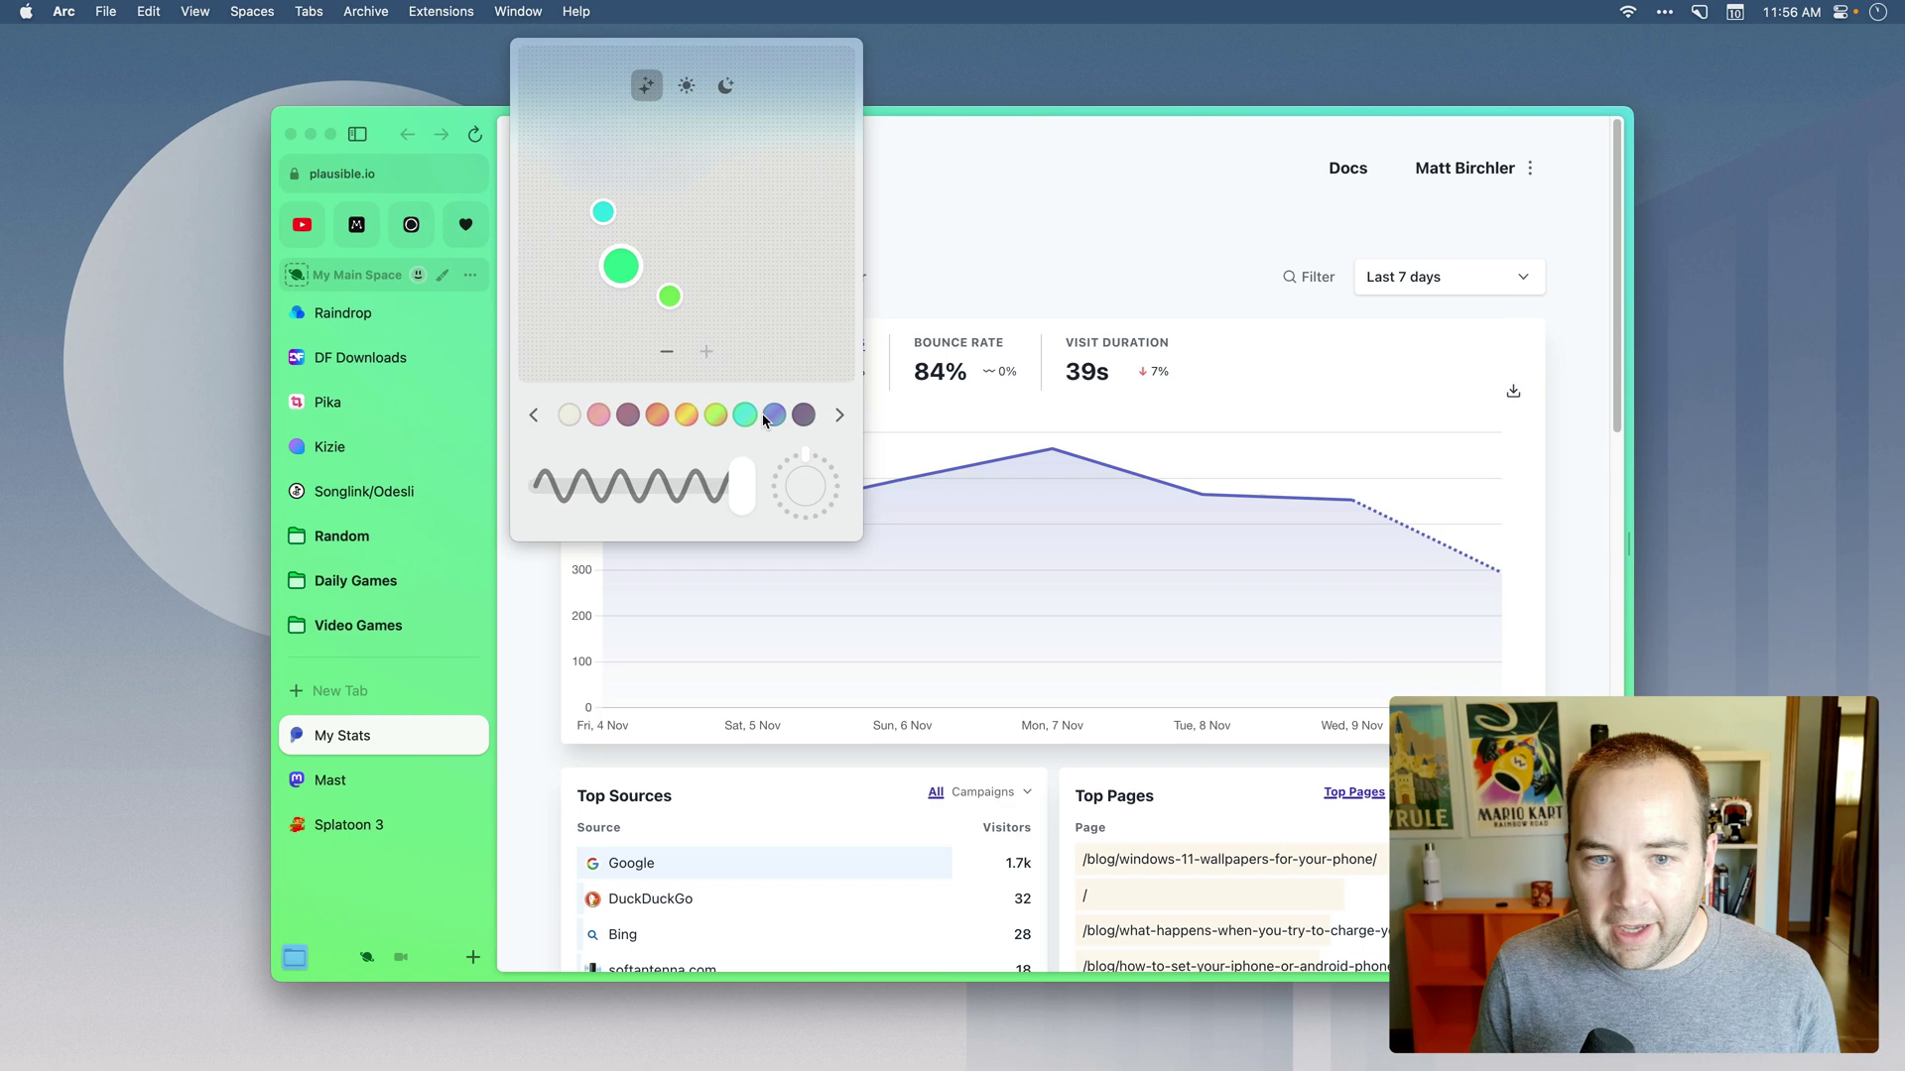
{"action": "left_click", "coordinate": [773, 416]}
{"action": "left_click", "coordinate": [1043, 201]}
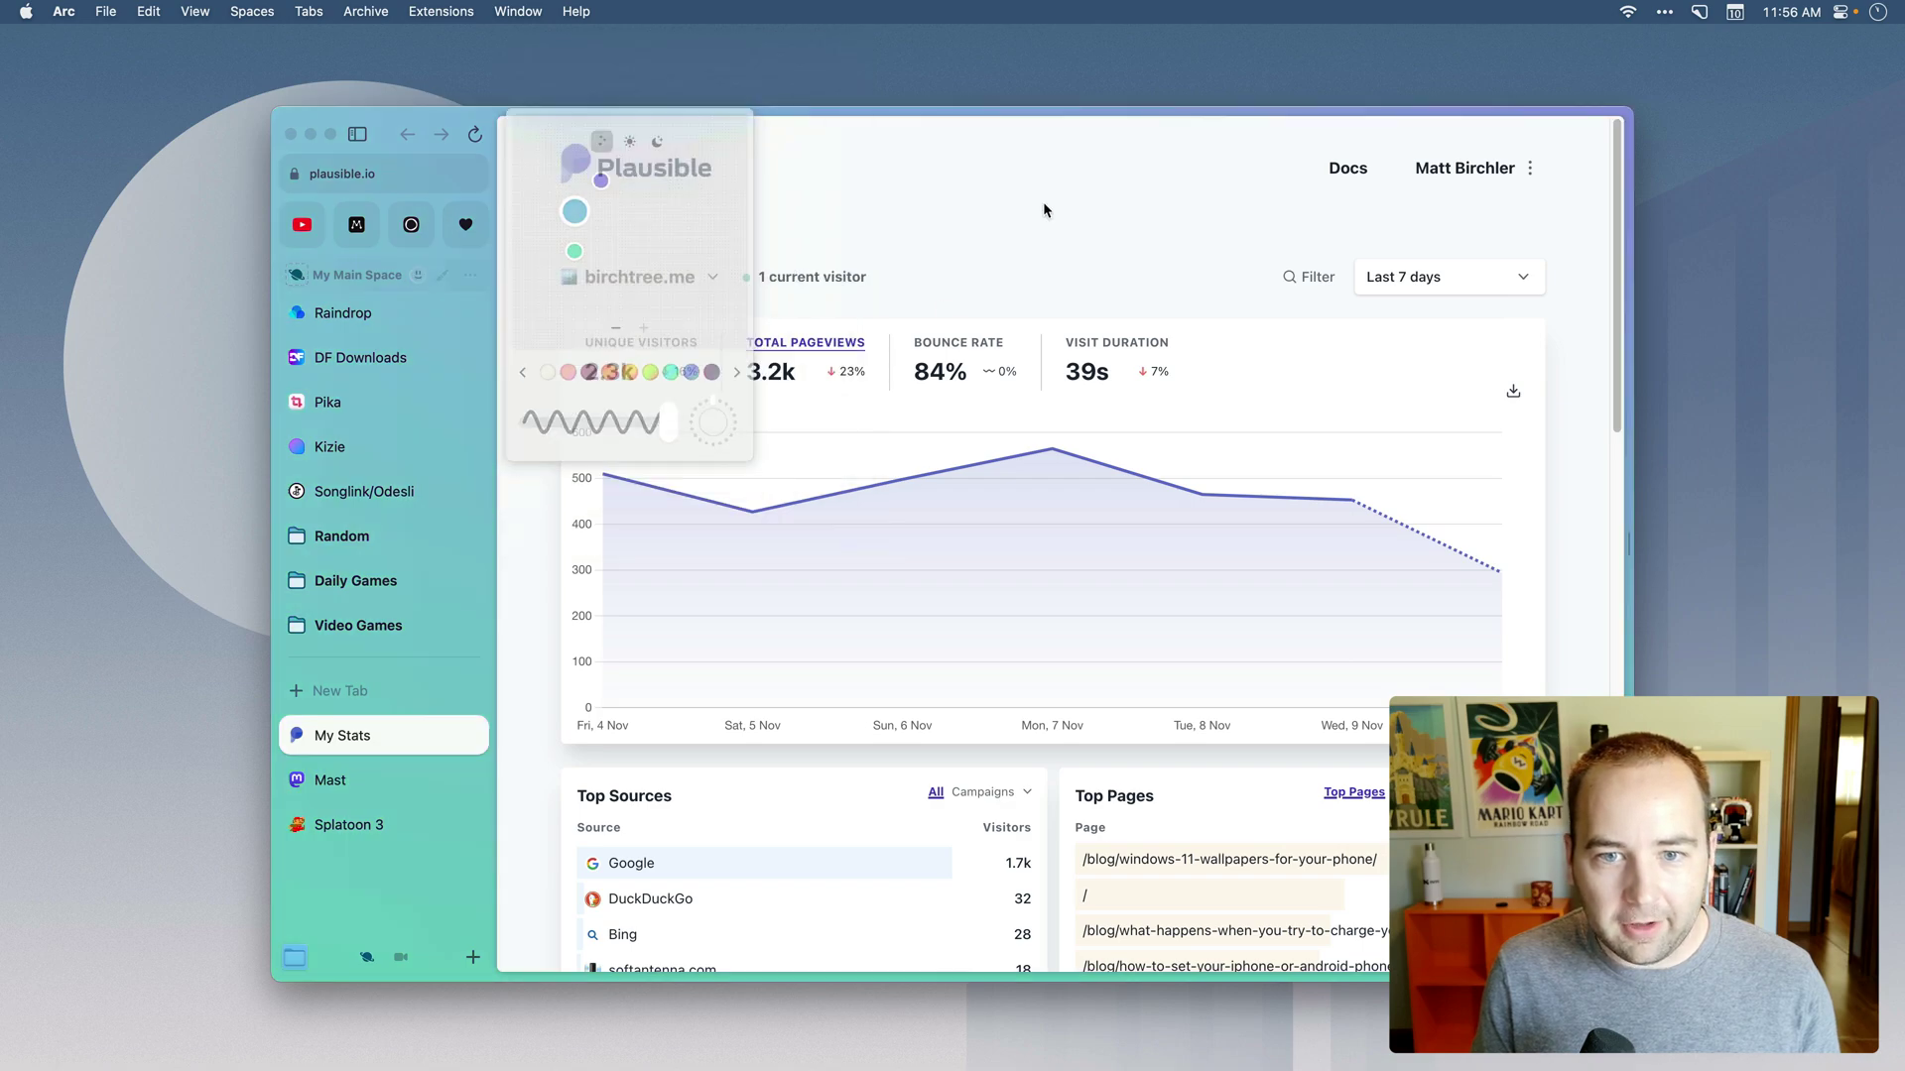
{"action": "key", "text": "super+s"}
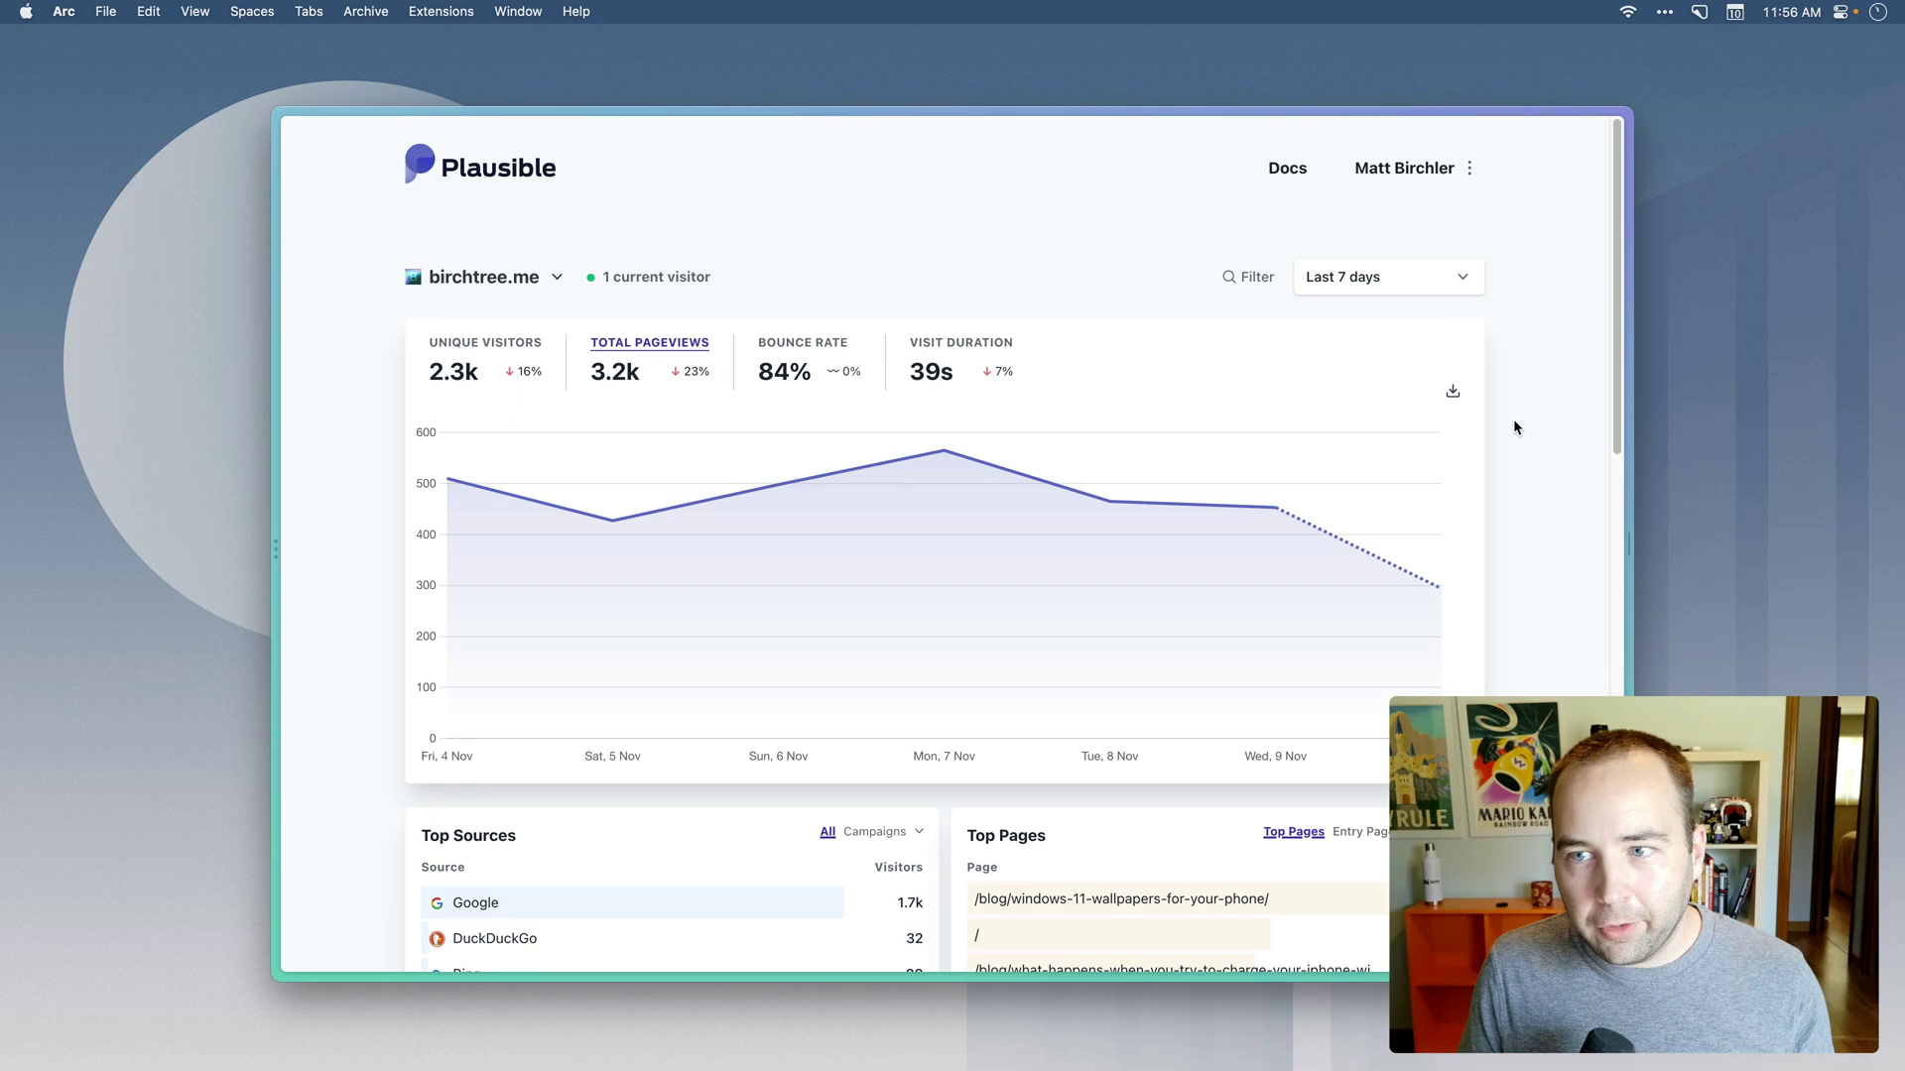
Show the sidebar and give My Main Space a pink-peach gradient with reduced texture.
{"action": "key", "text": "super+s"}
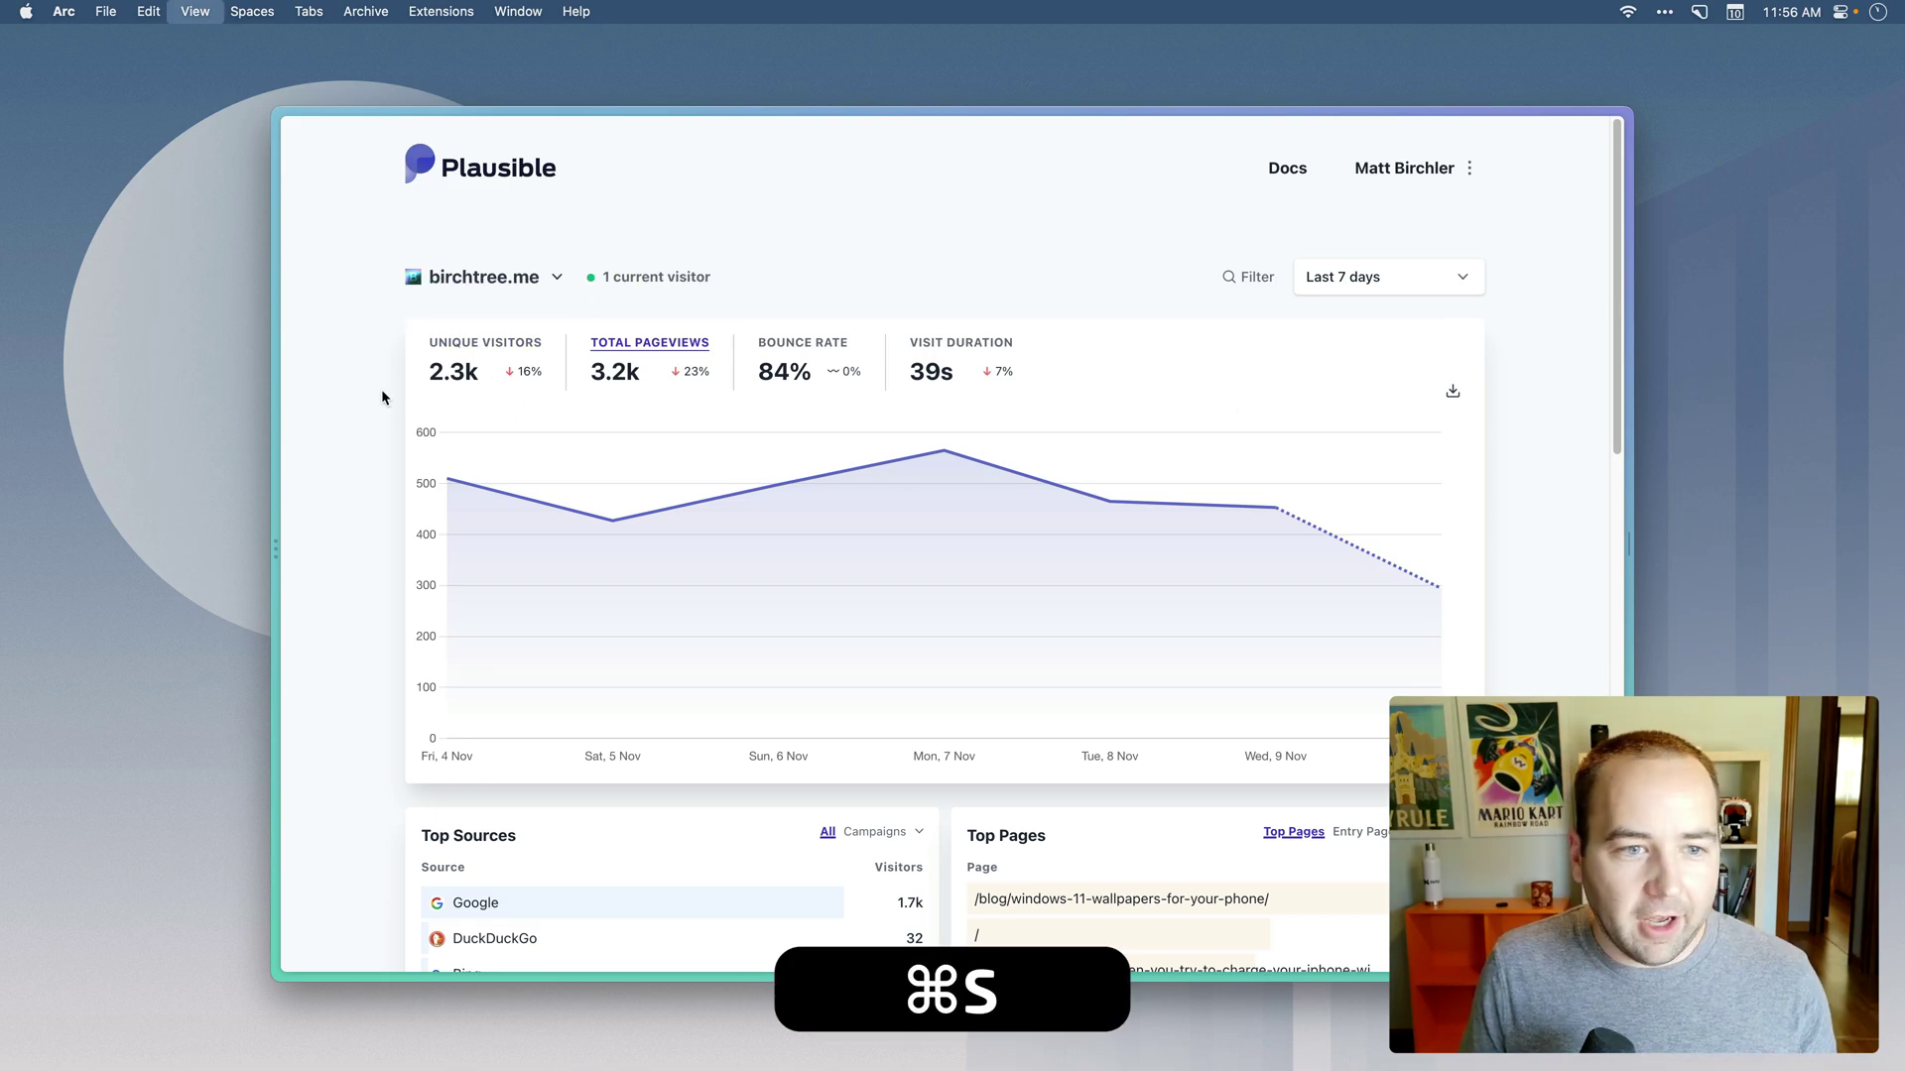
{"action": "left_click", "coordinate": [443, 274]}
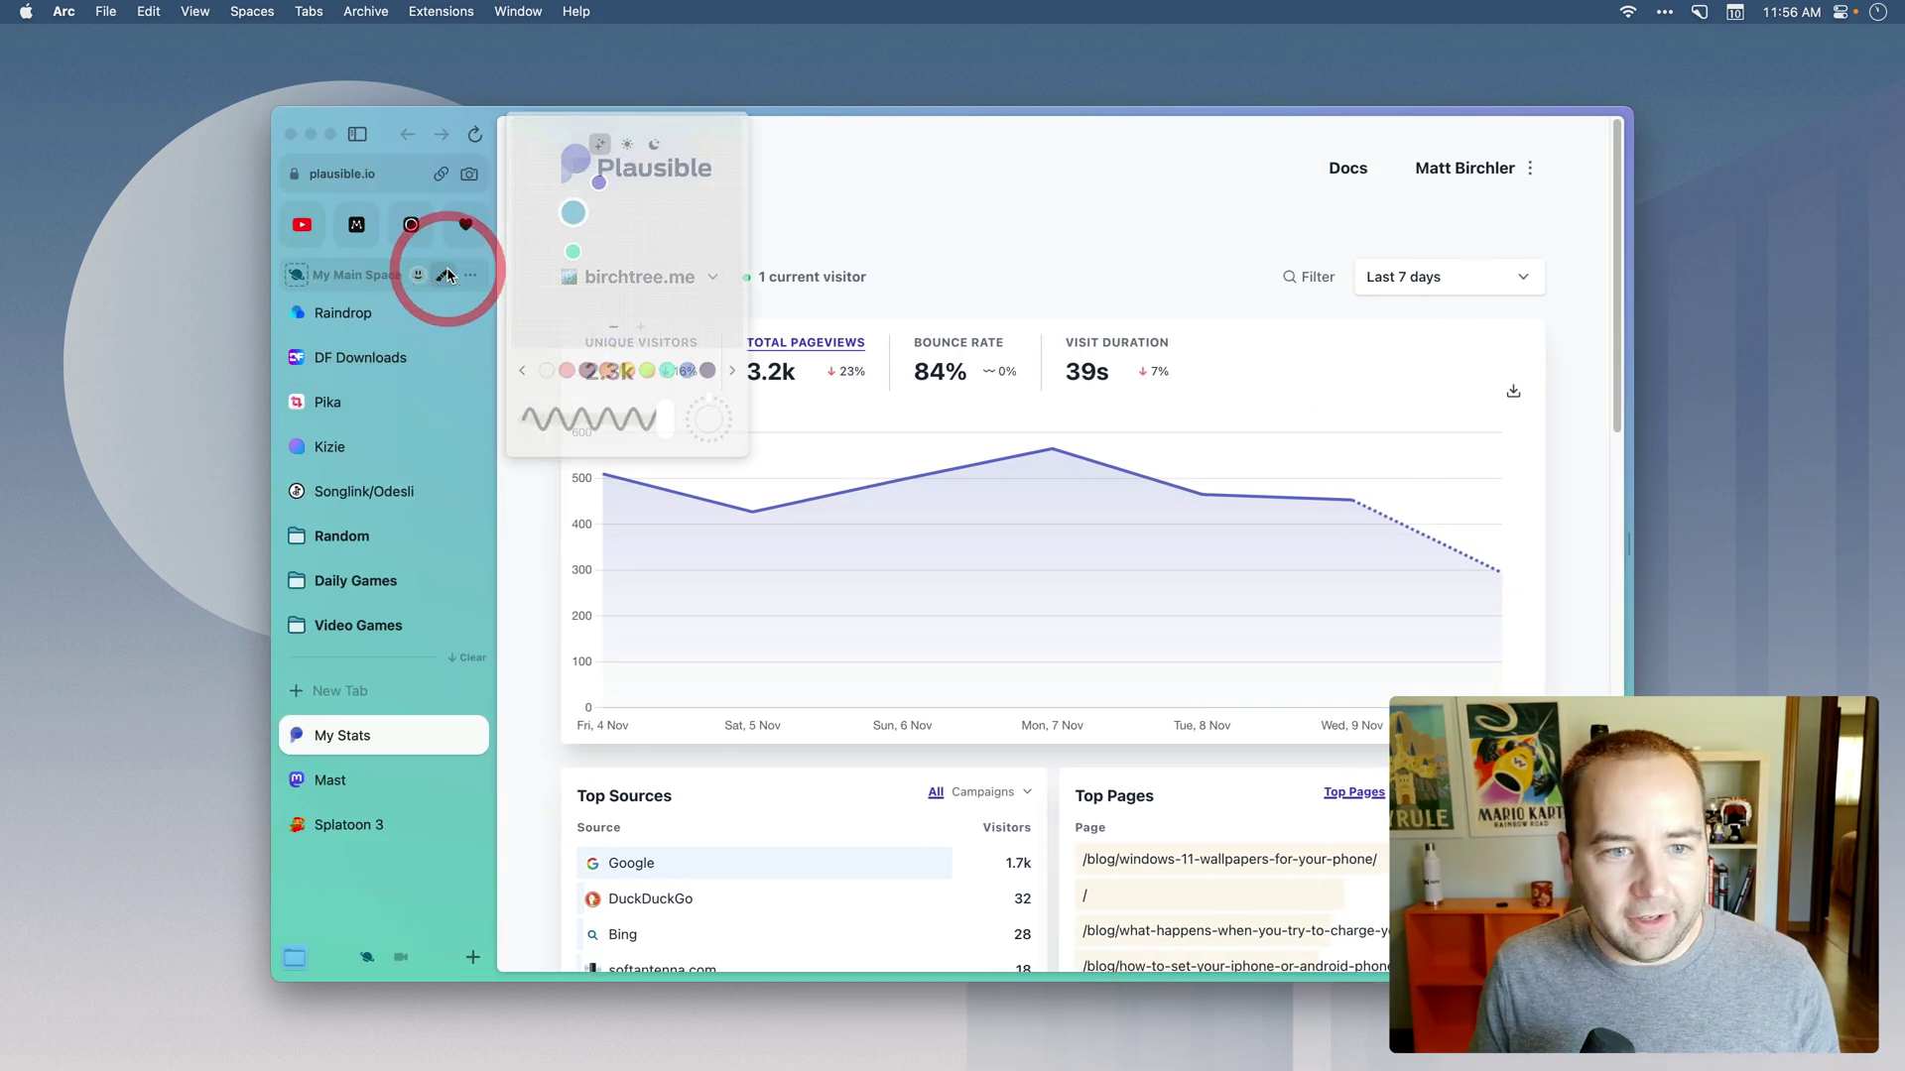
{"action": "left_click_drag", "start_coordinate": [608, 185], "coordinate": [769, 195]}
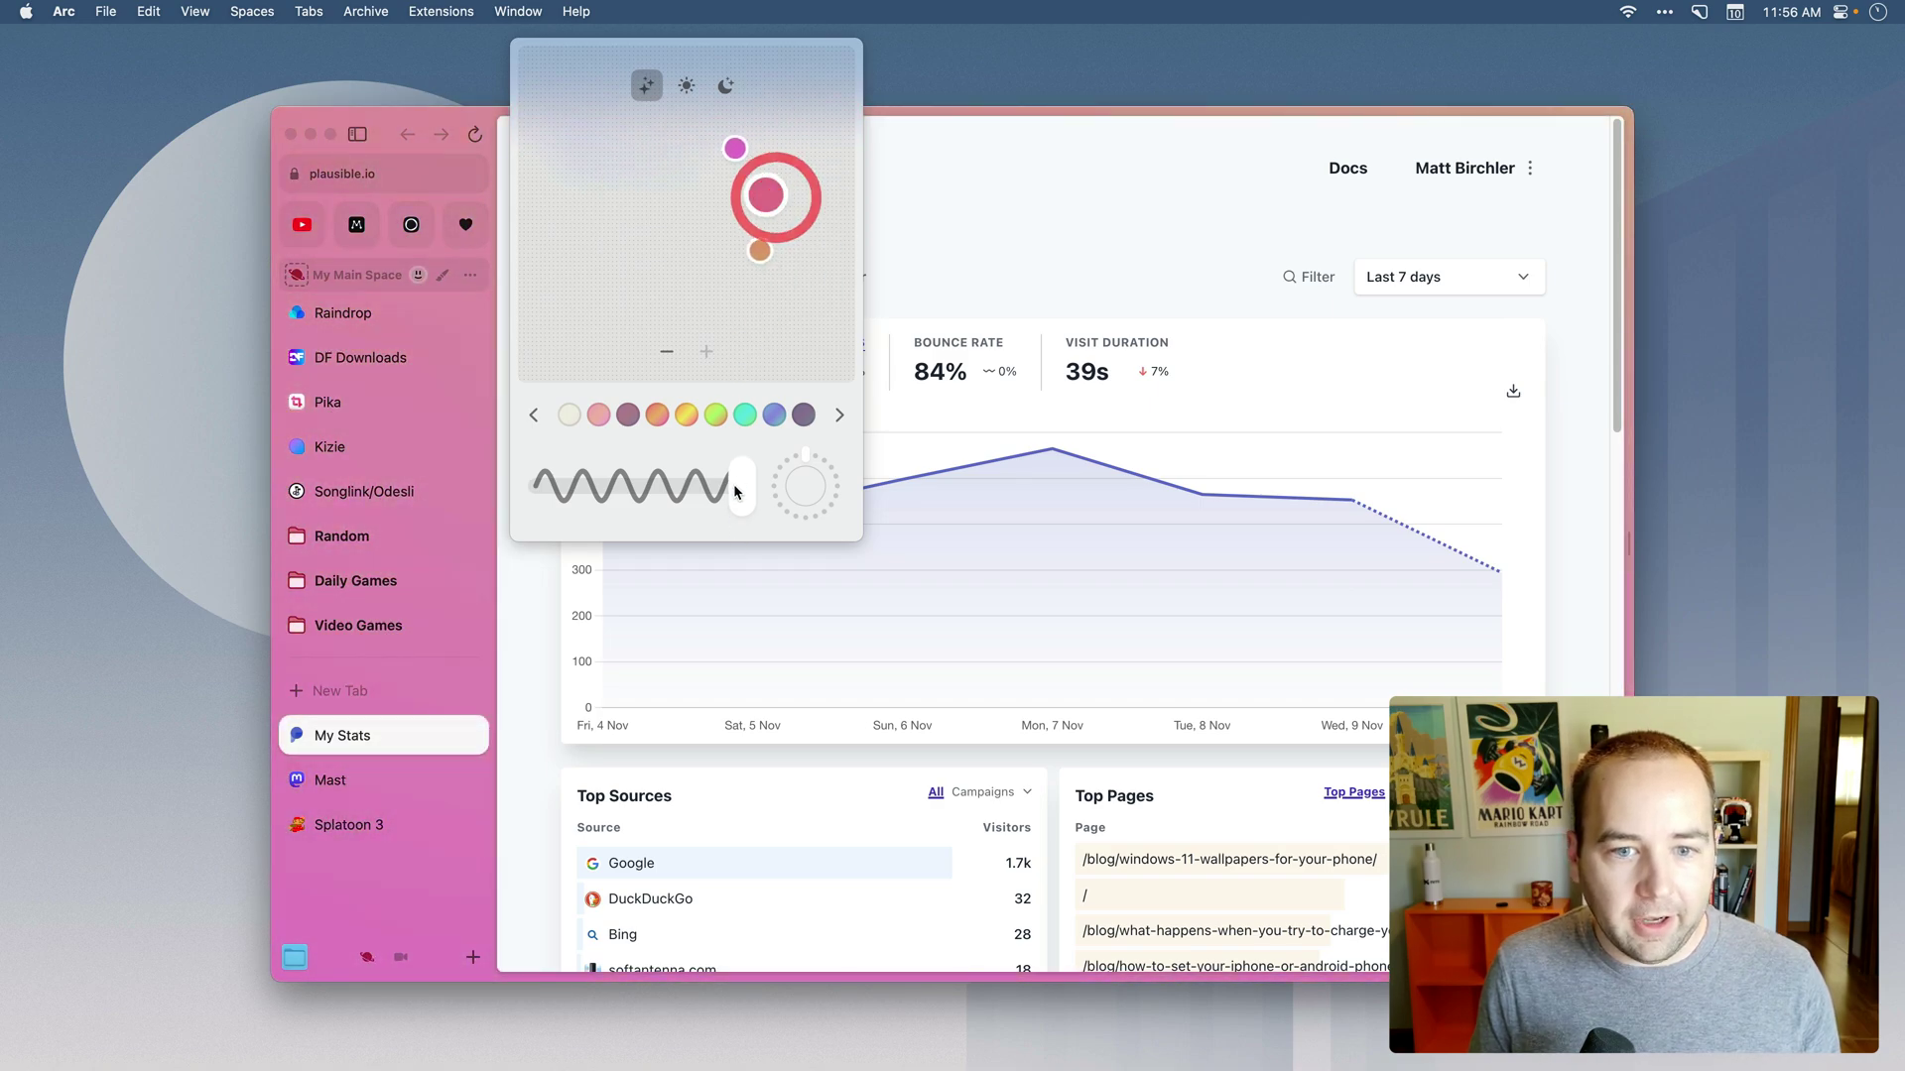
{"action": "left_click_drag", "start_coordinate": [749, 484], "coordinate": [679, 485]}
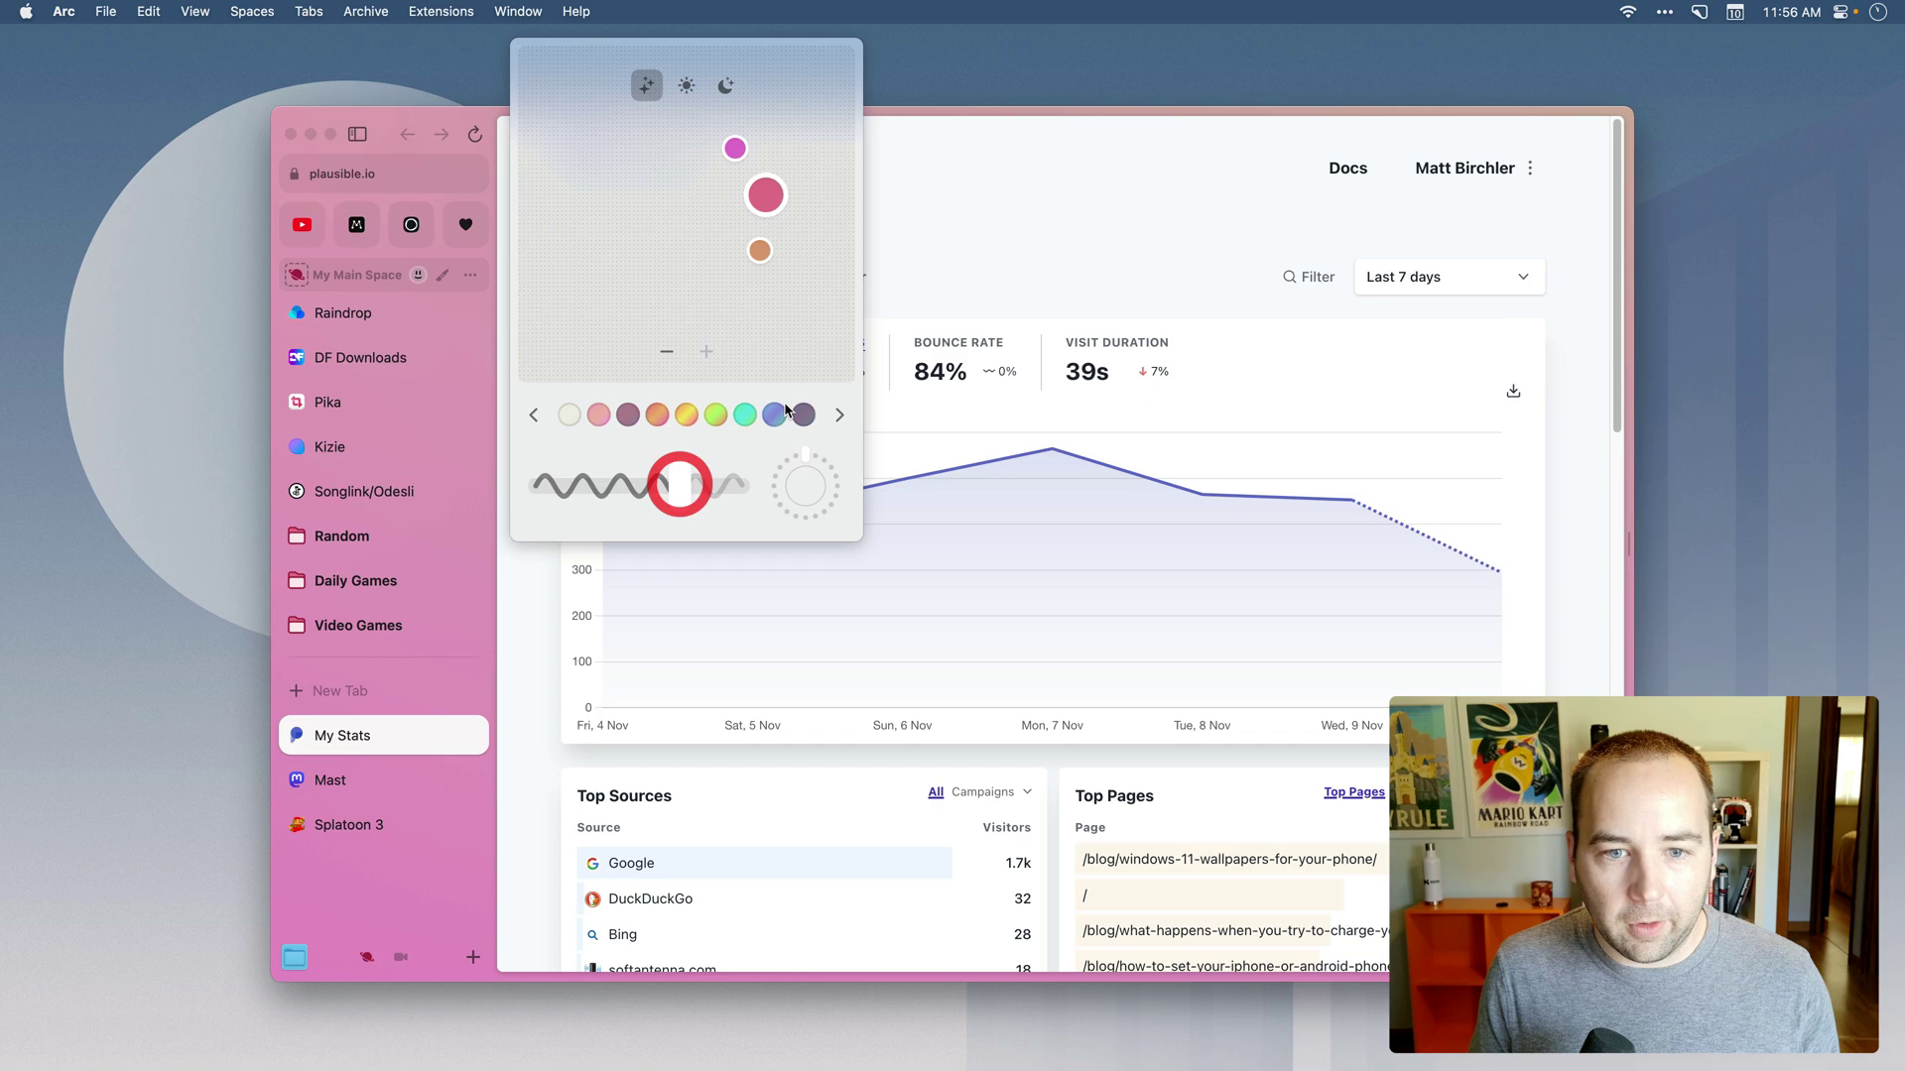
{"action": "left_click", "coordinate": [1016, 250]}
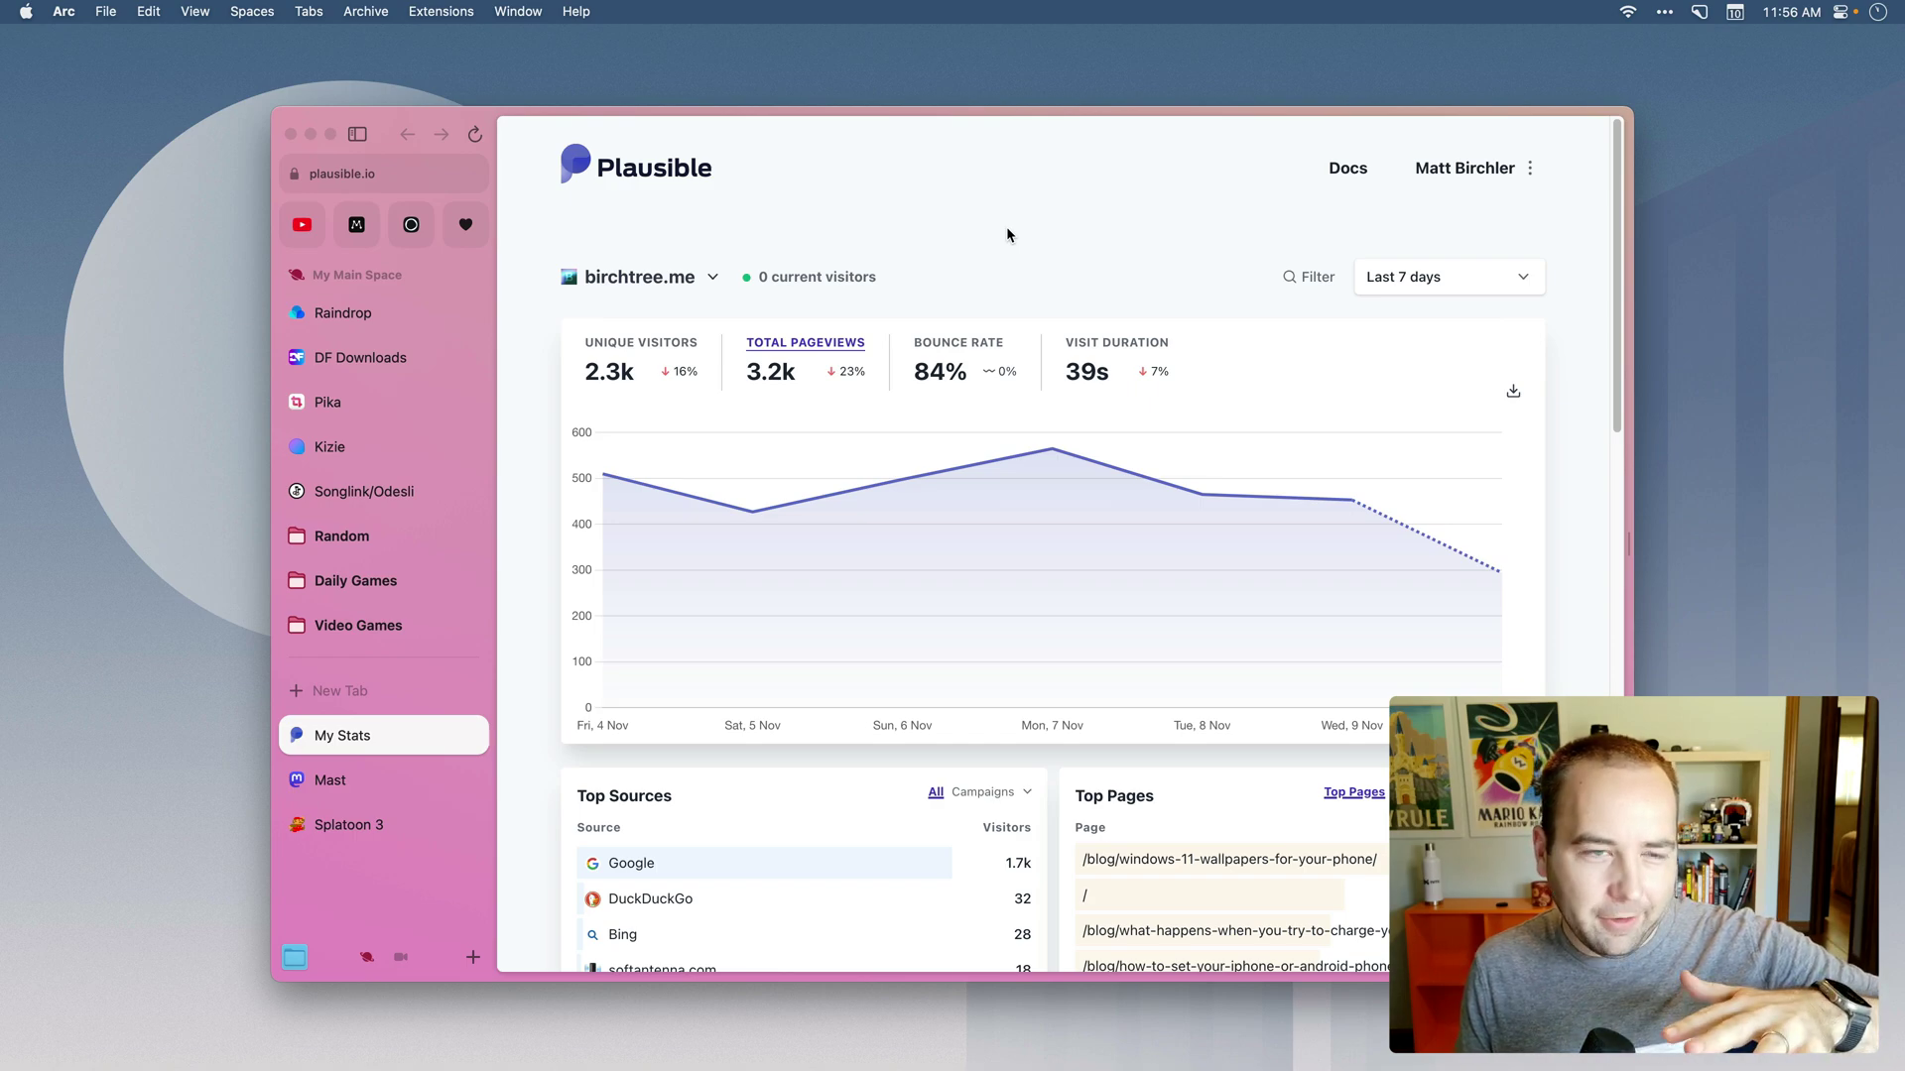
{"action": "left_click", "coordinate": [1006, 228]}
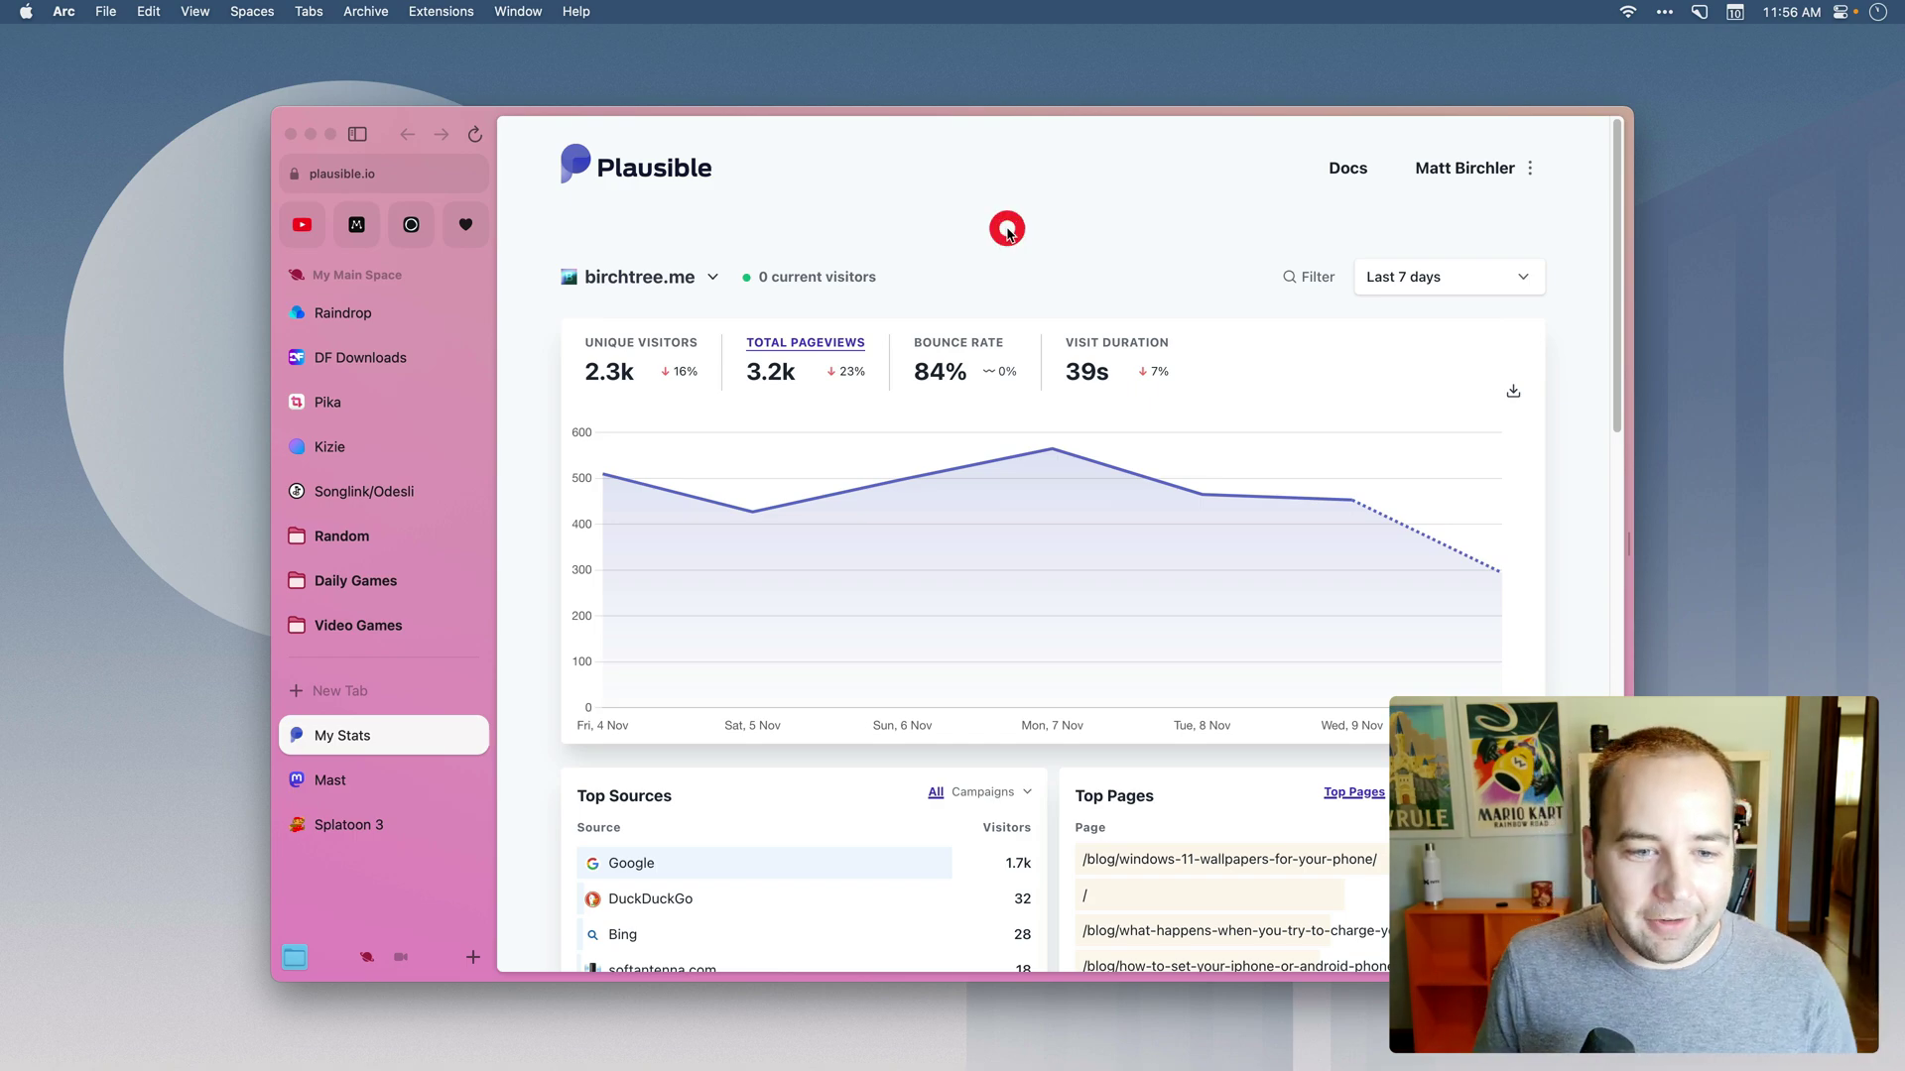